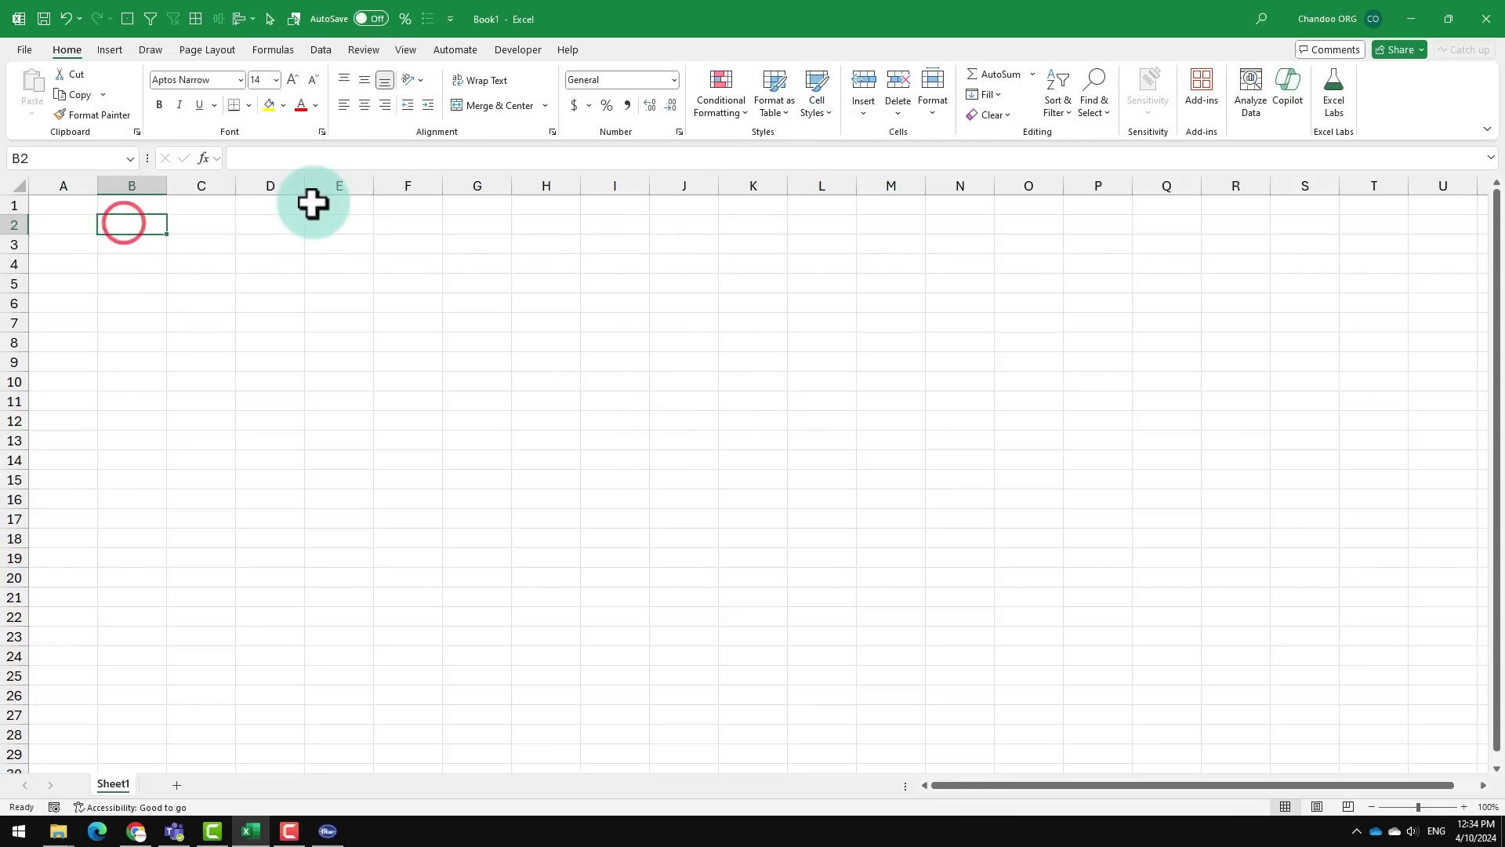
Step: Enter the 'some data' heading in B2 and fill the series 1–12 down B3:B14
{"action": "type", "text": "some data"}
{"action": "key", "text": "Return"}
{"action": "type", "text": "1"}
{"action": "key", "text": "Return"}
{"action": "type", "text": "2"}
{"action": "left_click_drag", "start_coordinate": [131, 244], "coordinate": [166, 470]}
{"action": "left_click", "coordinate": [132, 225]}
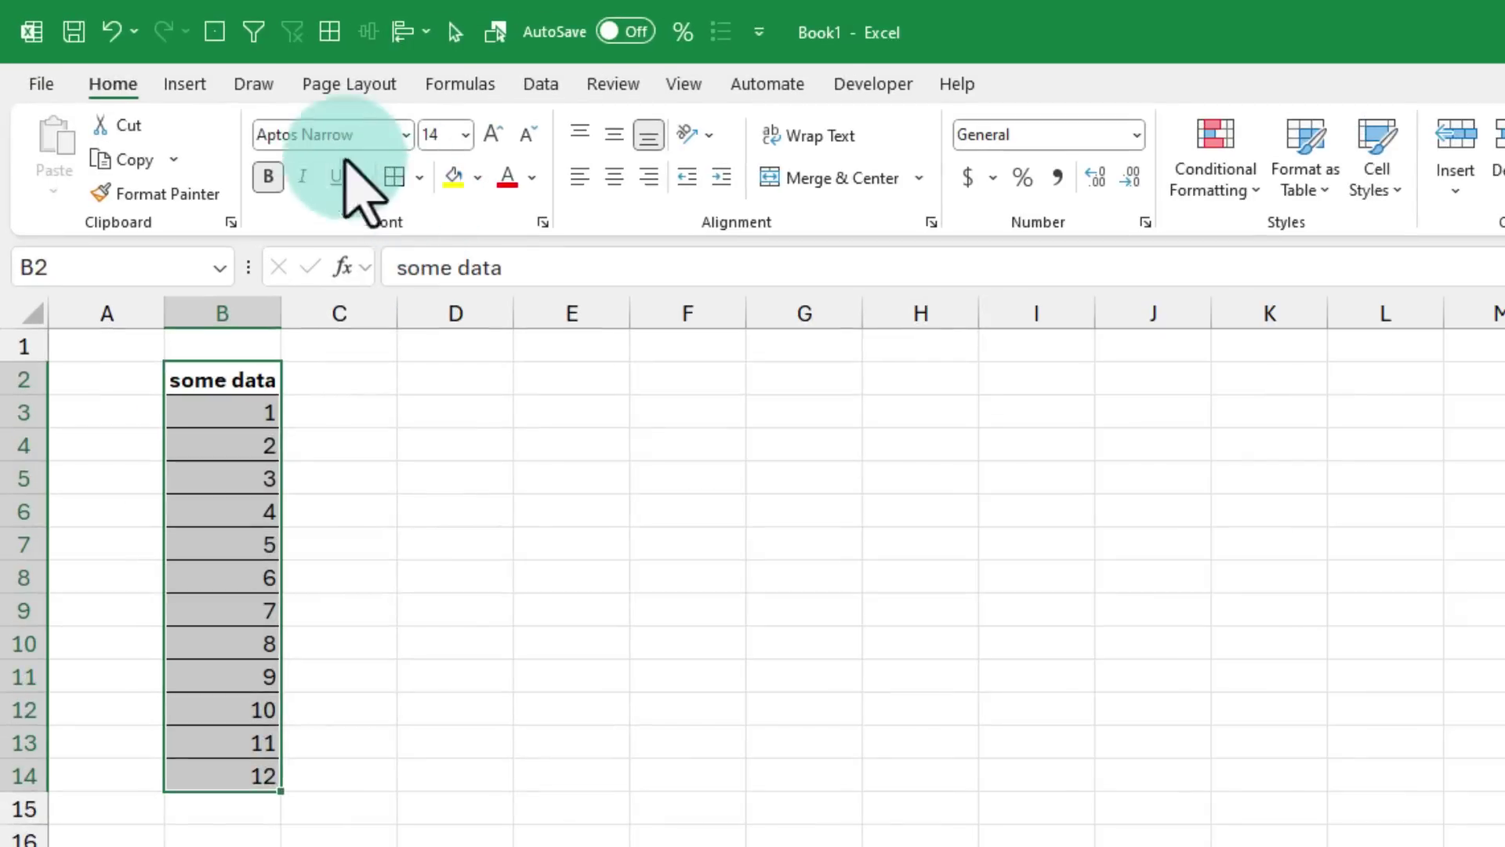
Step: Browse the Insert and Draw ribbons, then return to Home and open the Borders dropdown
{"action": "left_click", "coordinate": [184, 84]}
{"action": "left_click", "coordinate": [254, 84]}
{"action": "left_click", "coordinate": [106, 81]}
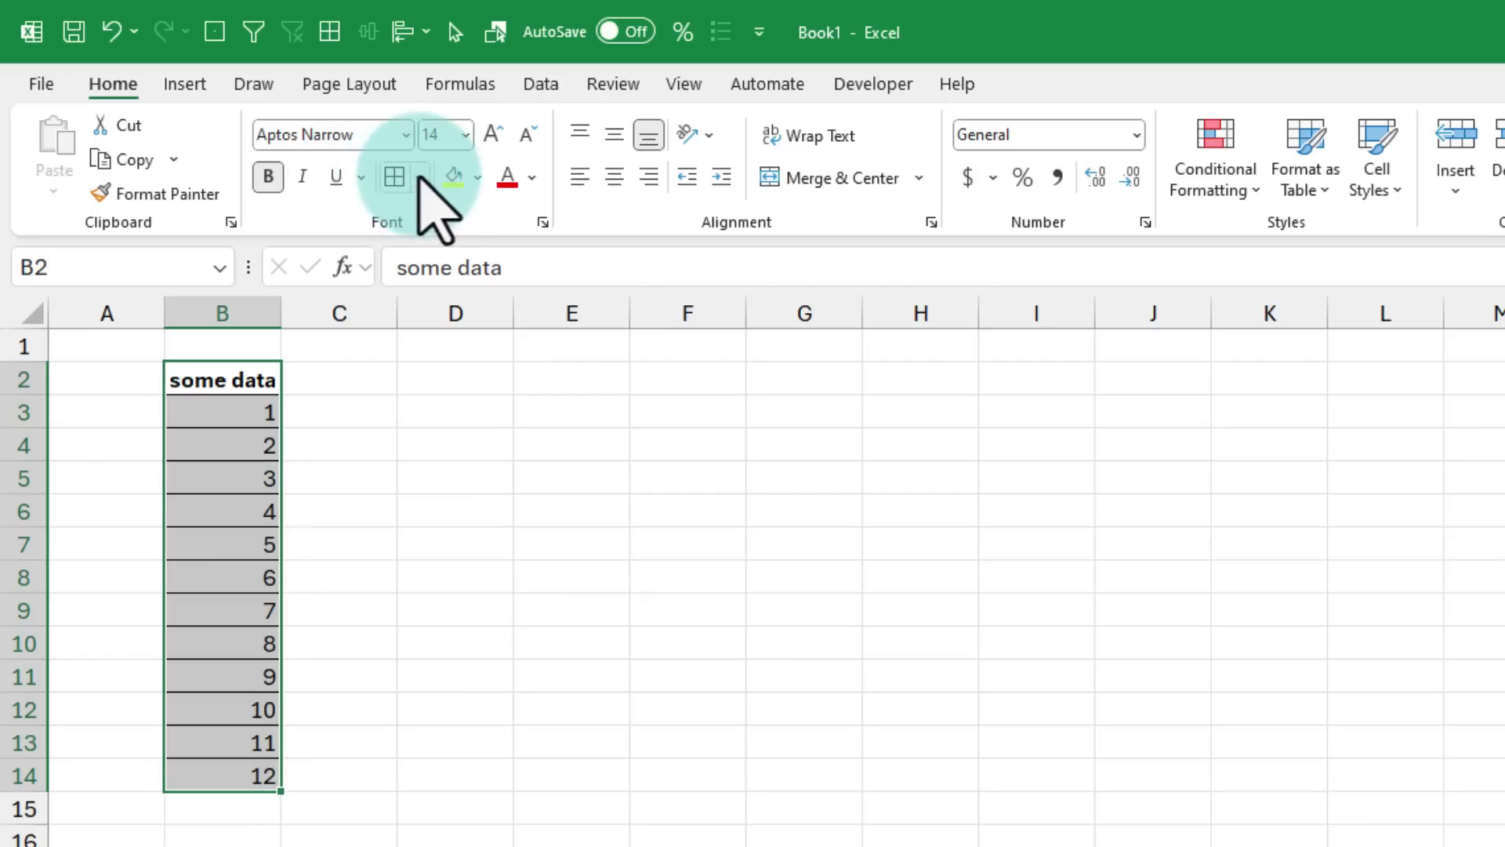
{"action": "left_click", "coordinate": [420, 177]}
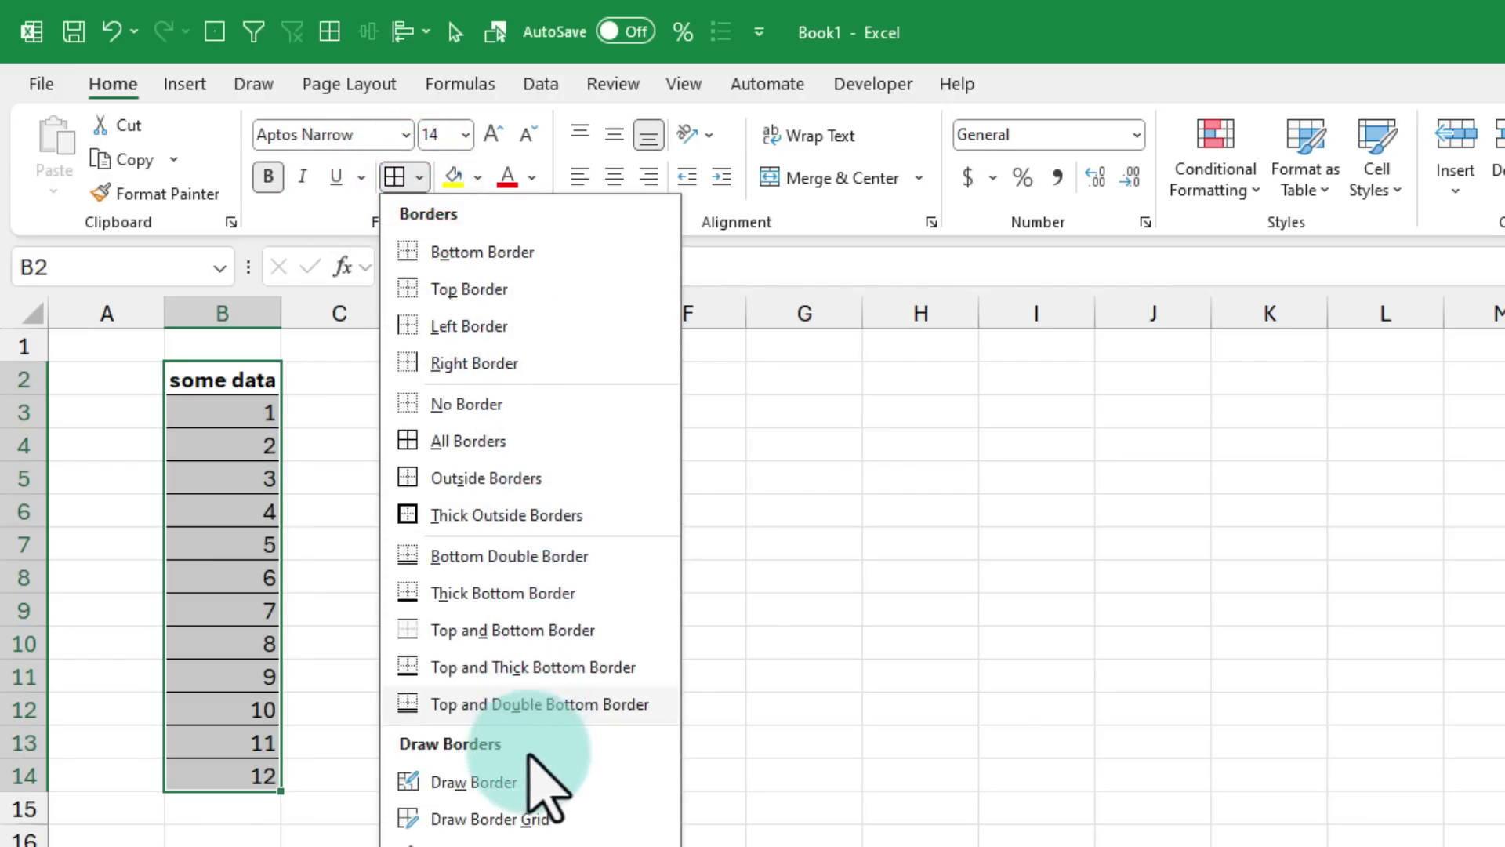
Step: Fill heading cell B2 with orange, then select the numbers in B3:B14
{"action": "left_click", "coordinate": [266, 379]}
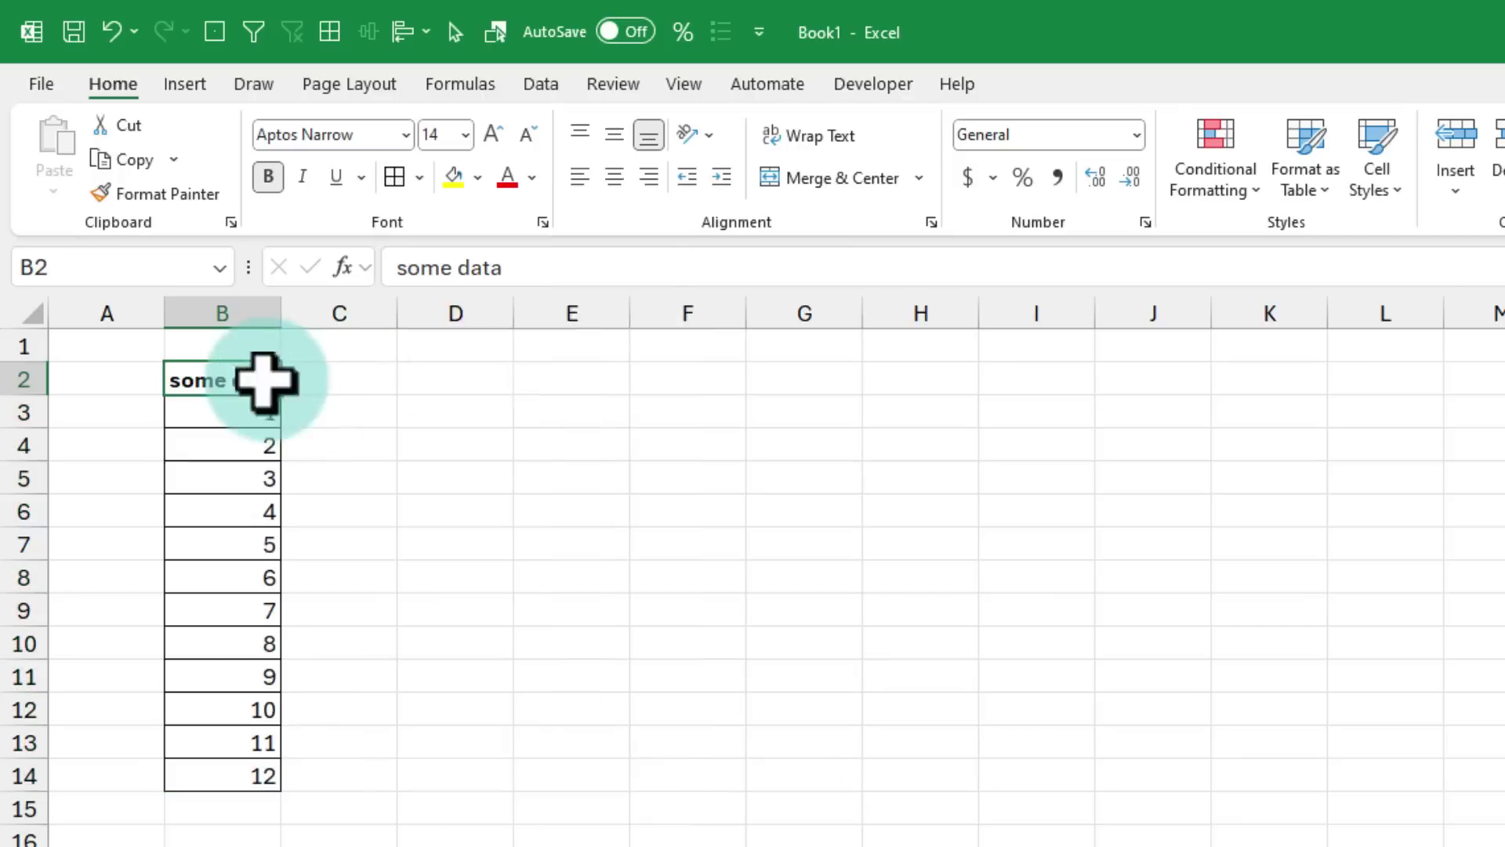
{"action": "left_click", "coordinate": [478, 177]}
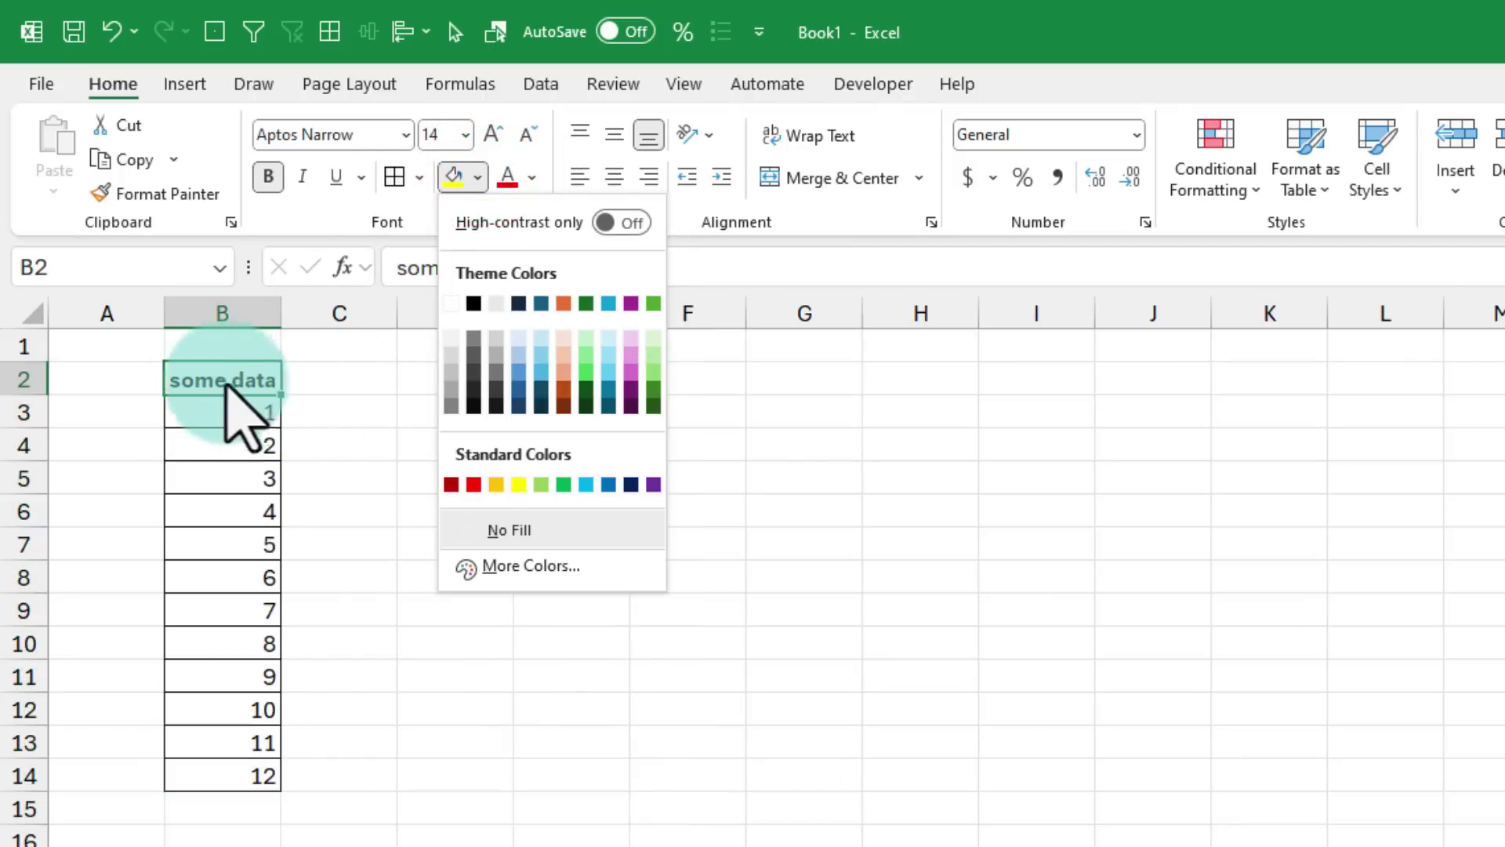
{"action": "left_click", "coordinate": [563, 304]}
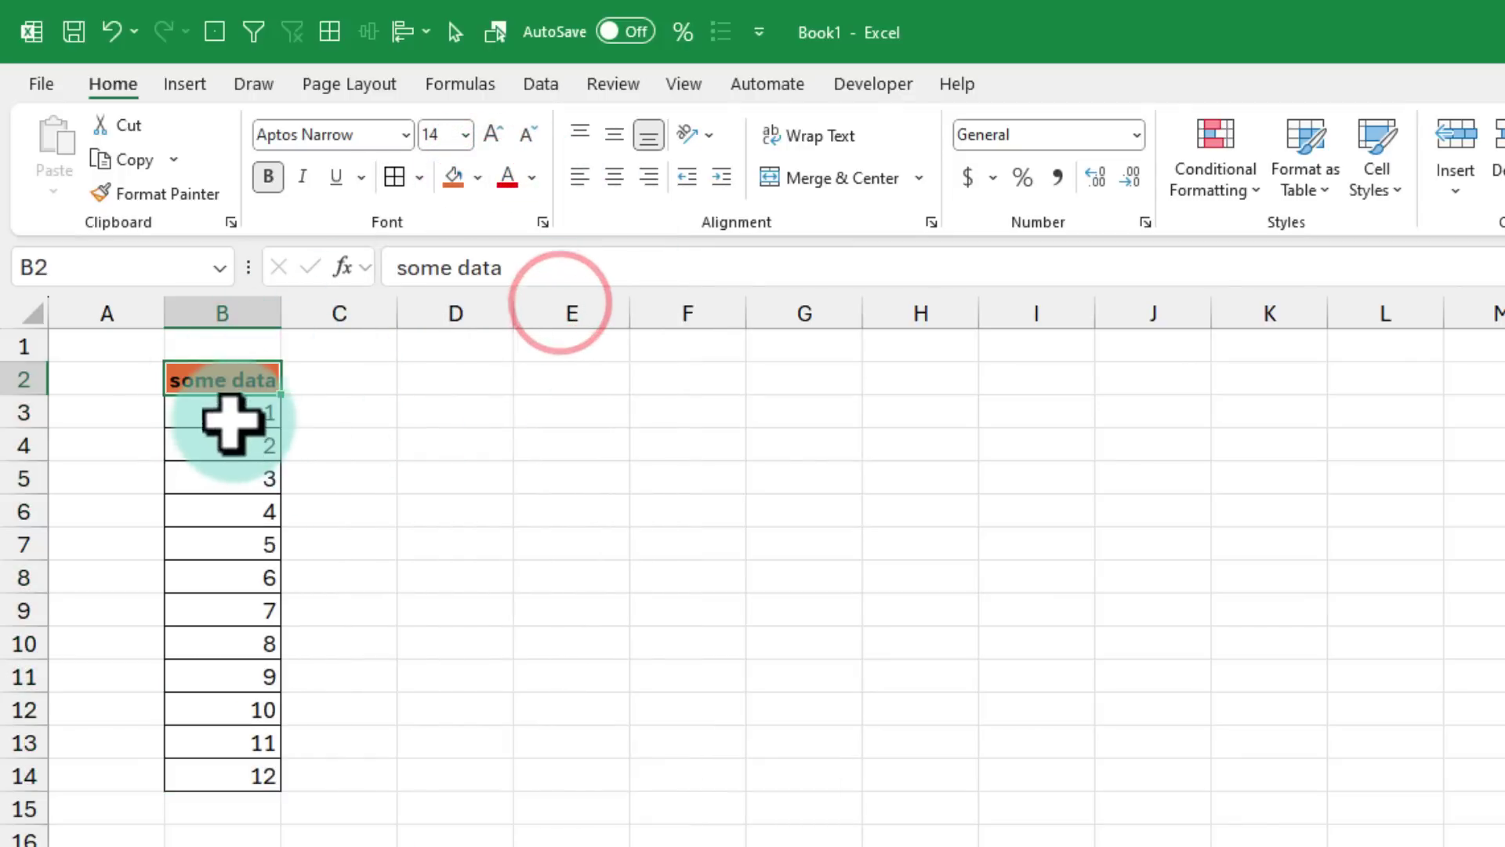
{"action": "left_click_drag", "start_coordinate": [235, 412], "coordinate": [230, 781]}
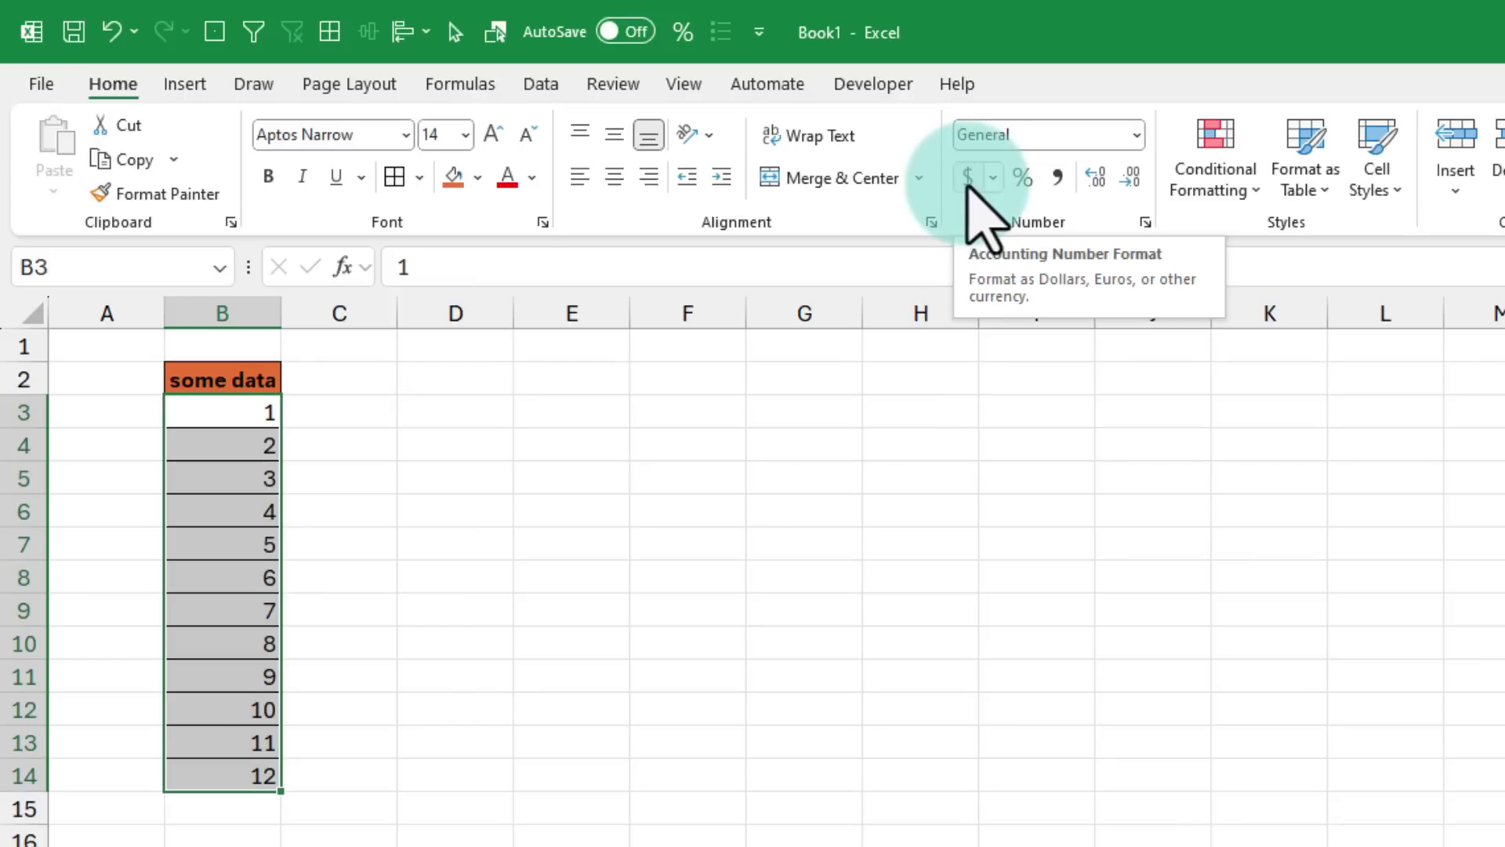
Step: Apply the Currency number format with the £ symbol to B3:B14 through More Number Formats
{"action": "left_click", "coordinate": [1137, 135]}
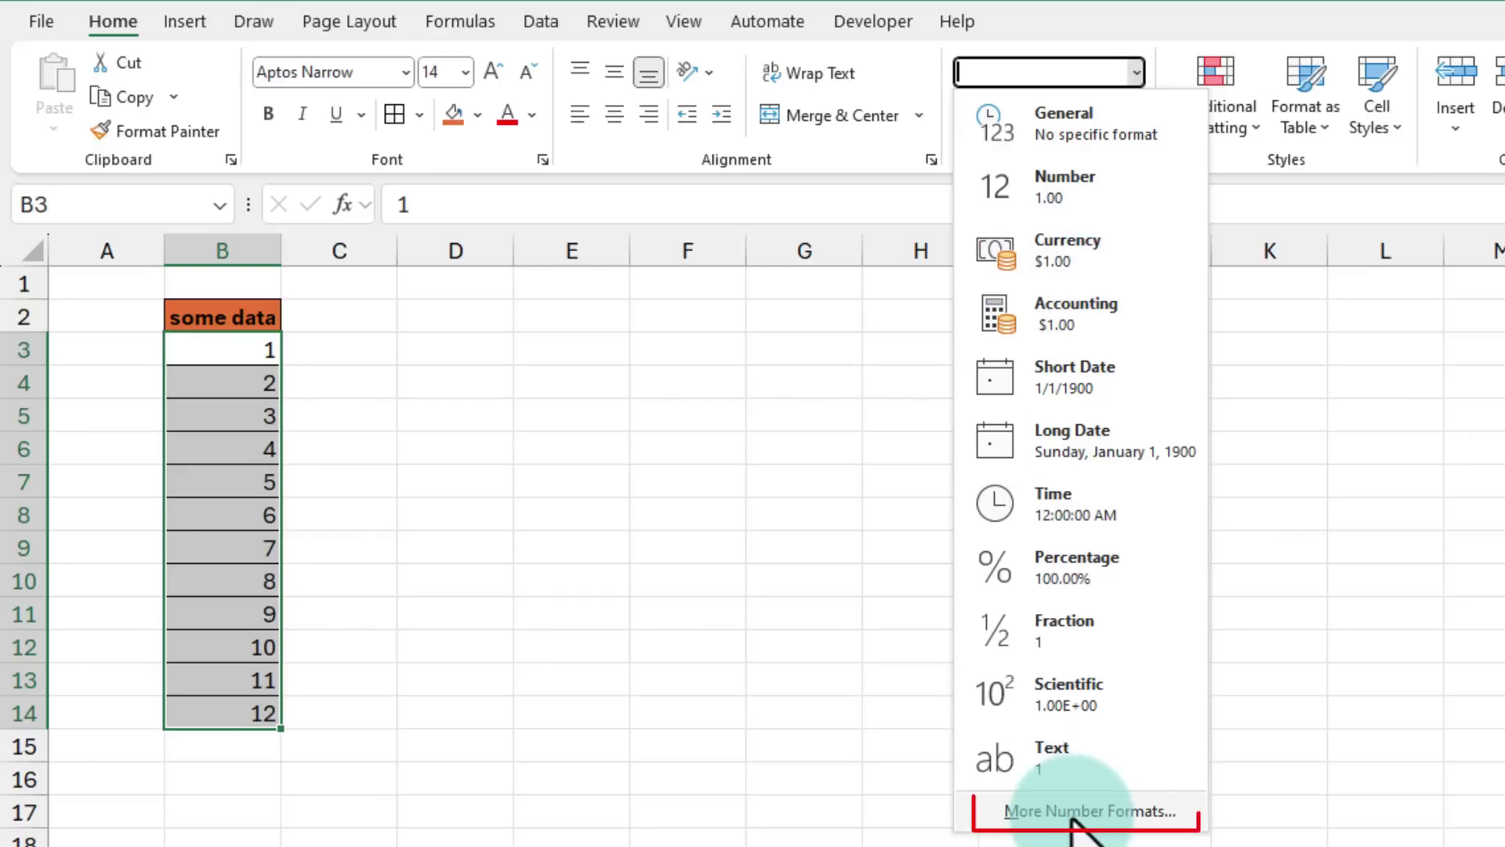
{"action": "left_click", "coordinate": [1047, 811]}
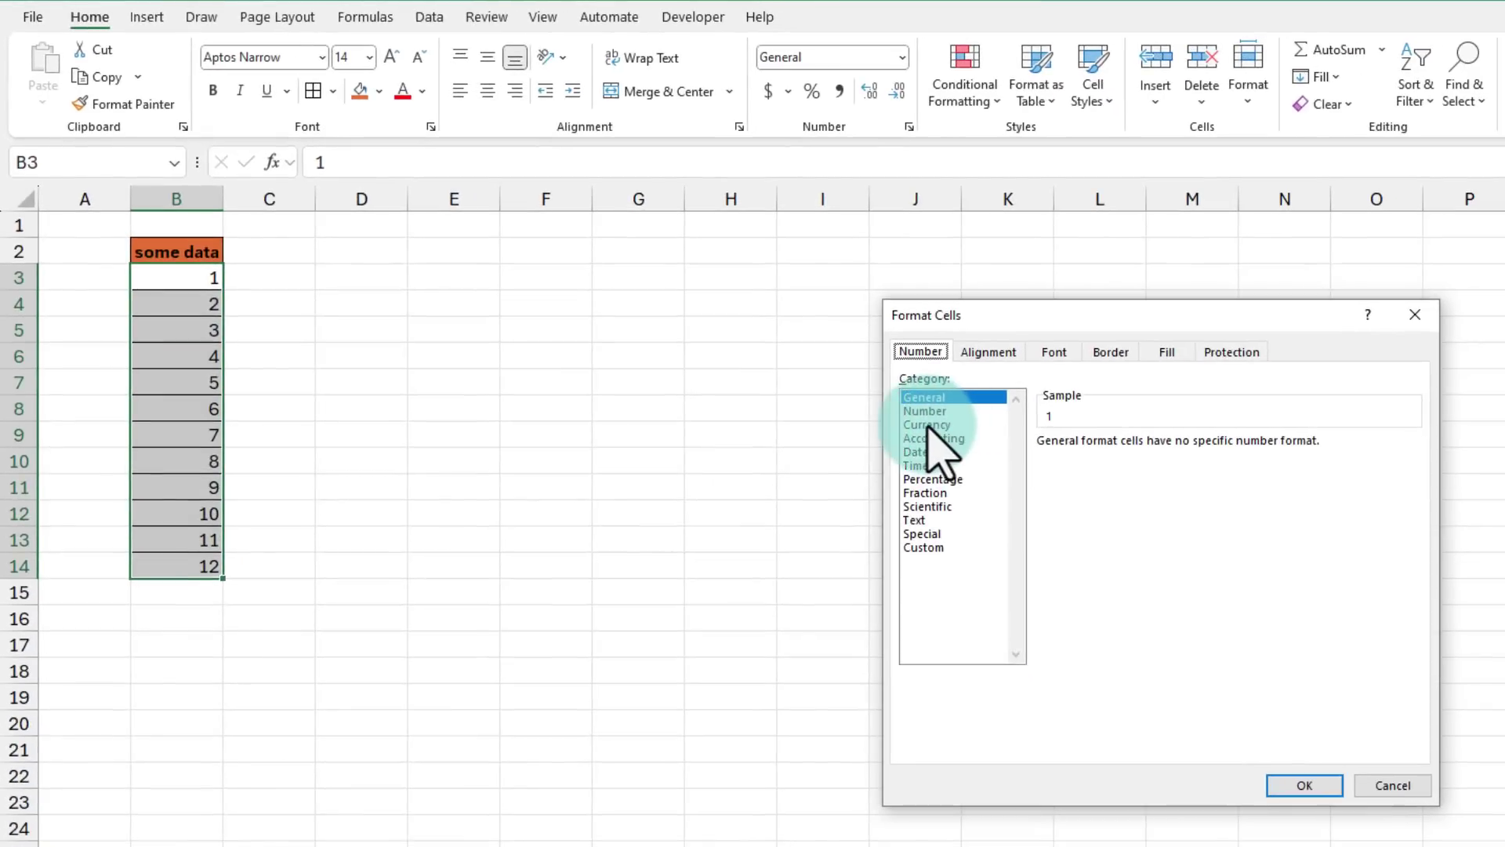
{"action": "left_click", "coordinate": [928, 425]}
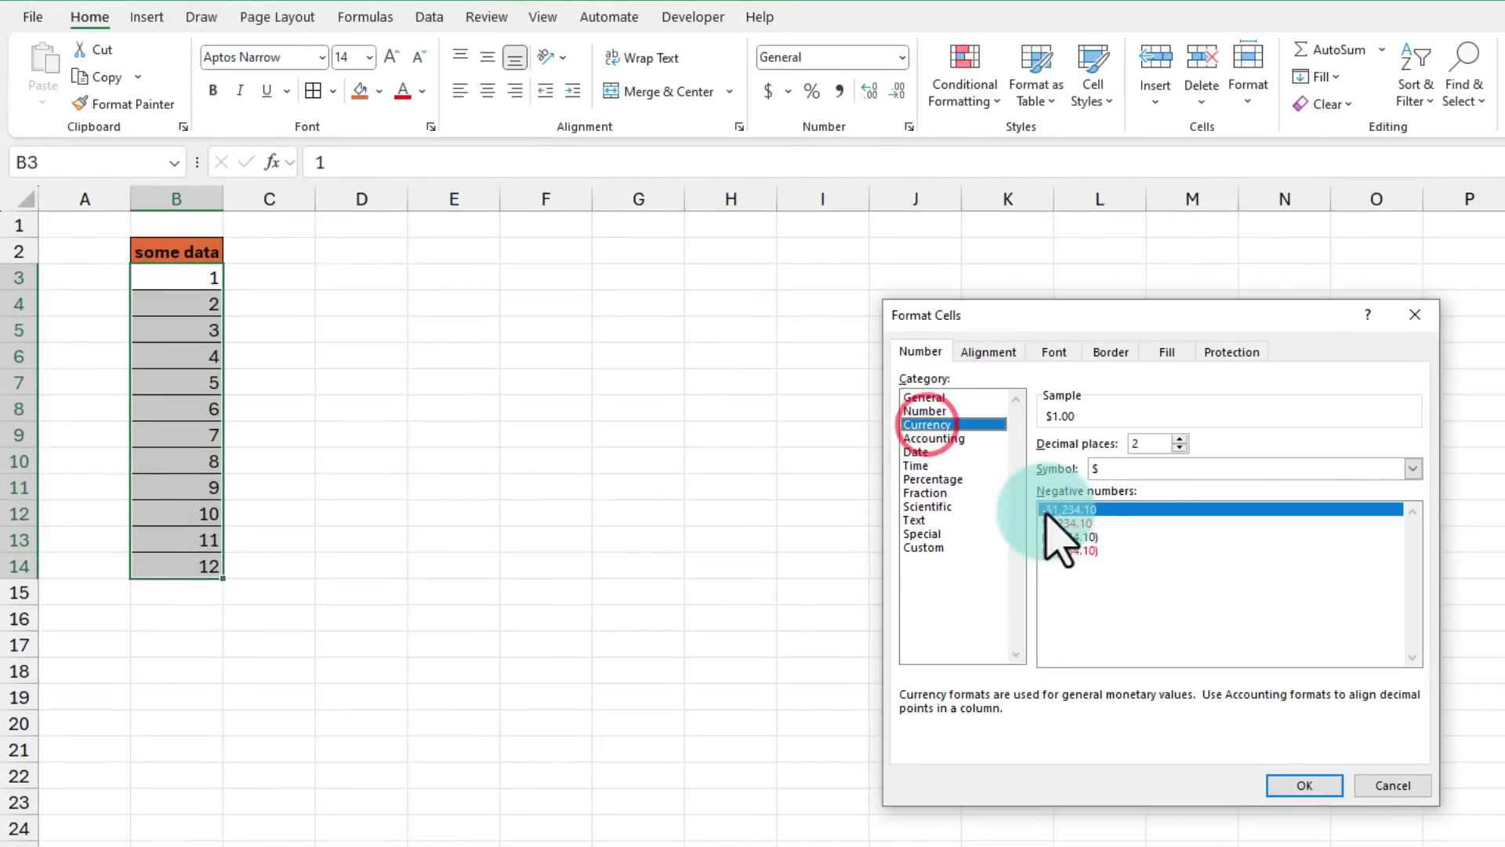
{"action": "left_click", "coordinate": [1112, 468]}
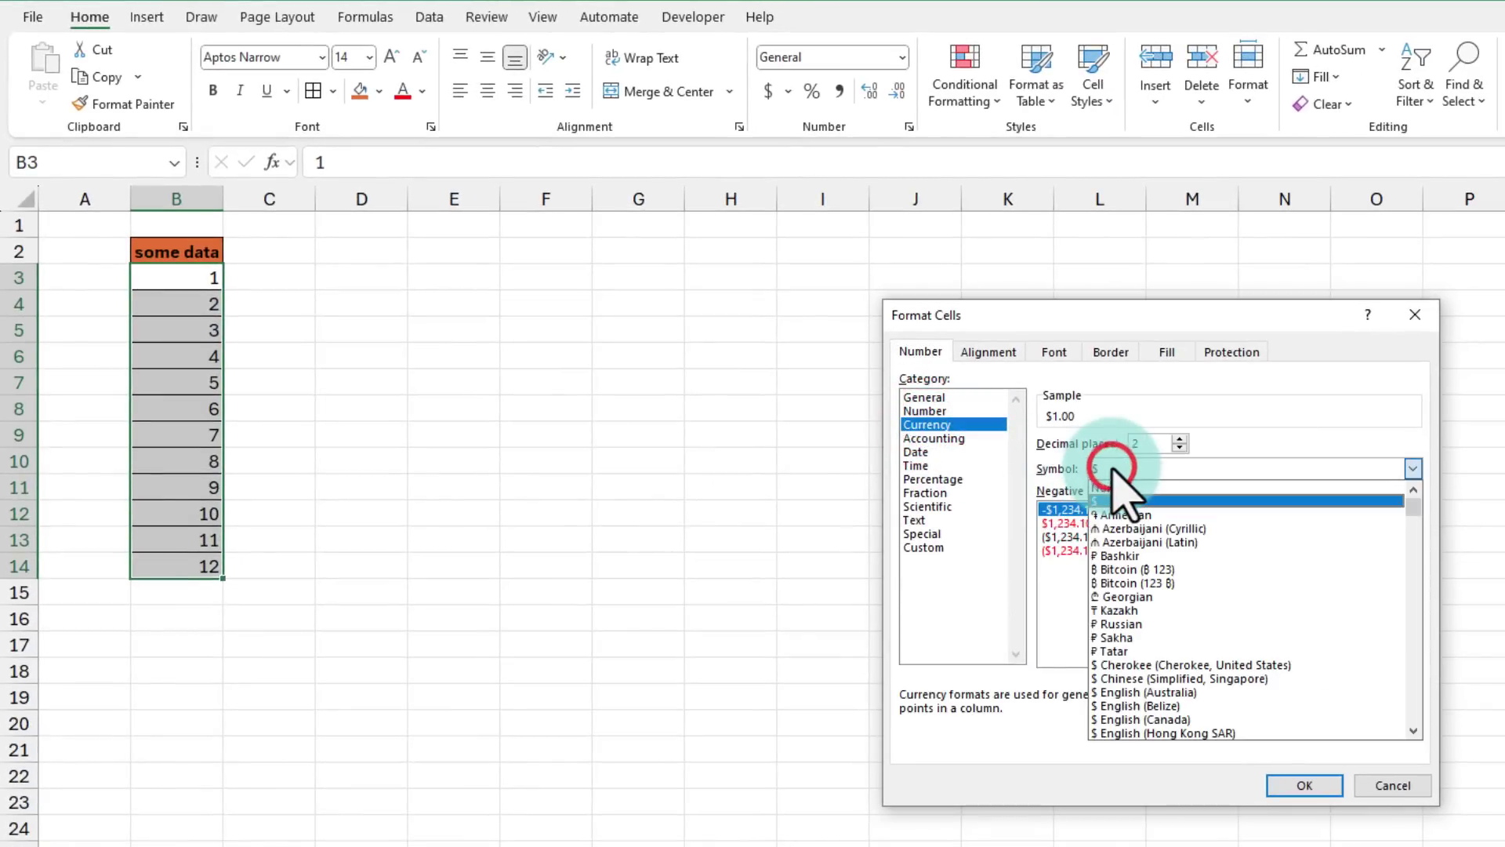
{"action": "left_click", "coordinate": [1233, 689]}
{"action": "left_click", "coordinate": [1305, 784]}
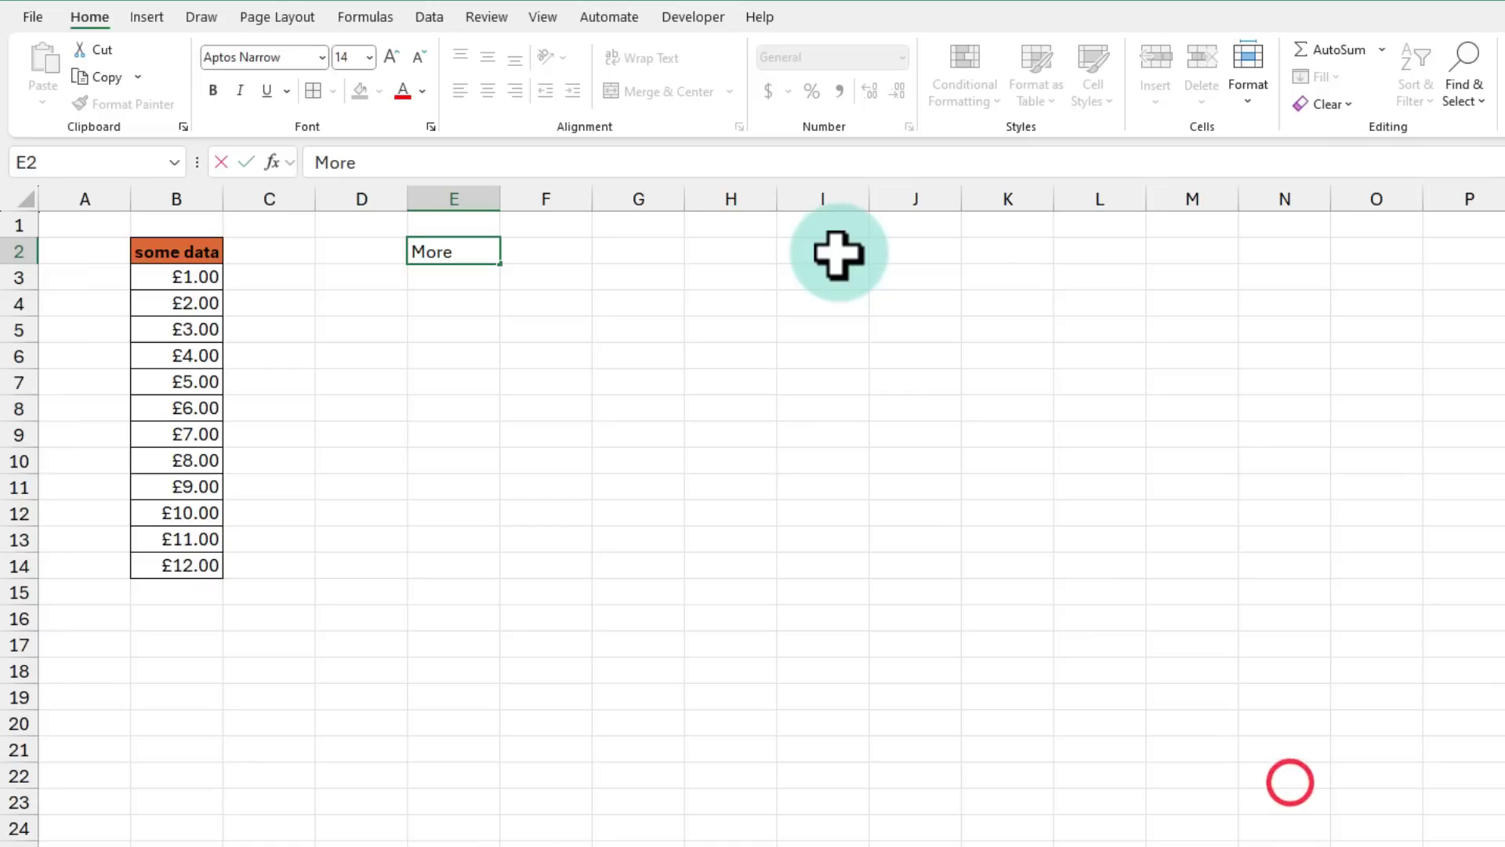
Step: Enter the 'More data' heading in E2 and fill the values 10 to 16 down E3:E9
{"action": "type", "text": "ta"}
{"action": "key", "text": "ctrl+Return"}
{"action": "type", "text": "10"}
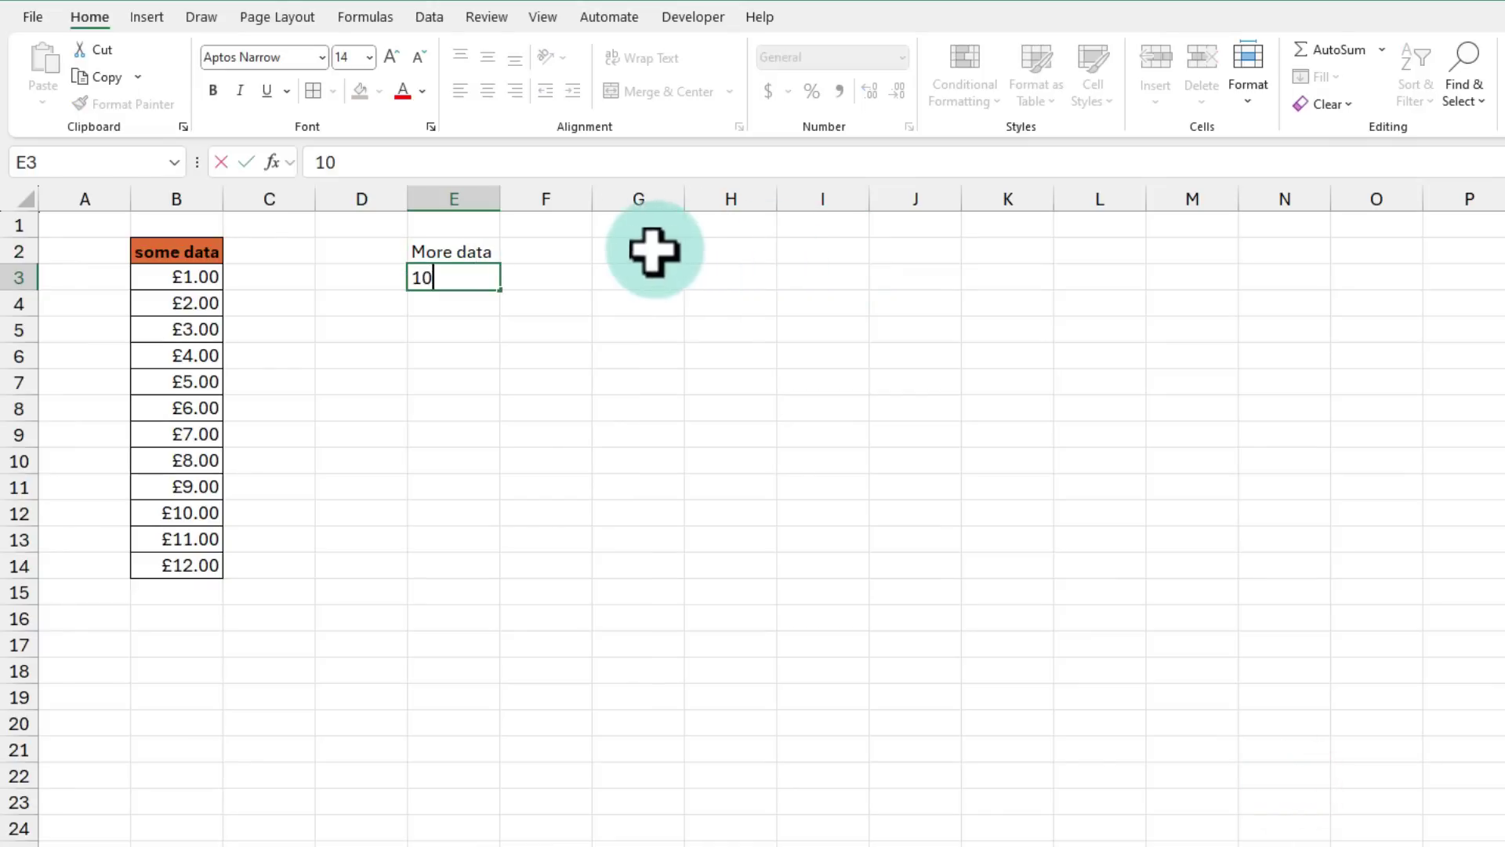
{"action": "key", "text": "ctrl+Return"}
{"action": "left_click_drag", "start_coordinate": [499, 289], "coordinate": [500, 447]}
{"action": "left_click_drag", "start_coordinate": [470, 245], "coordinate": [460, 430]}
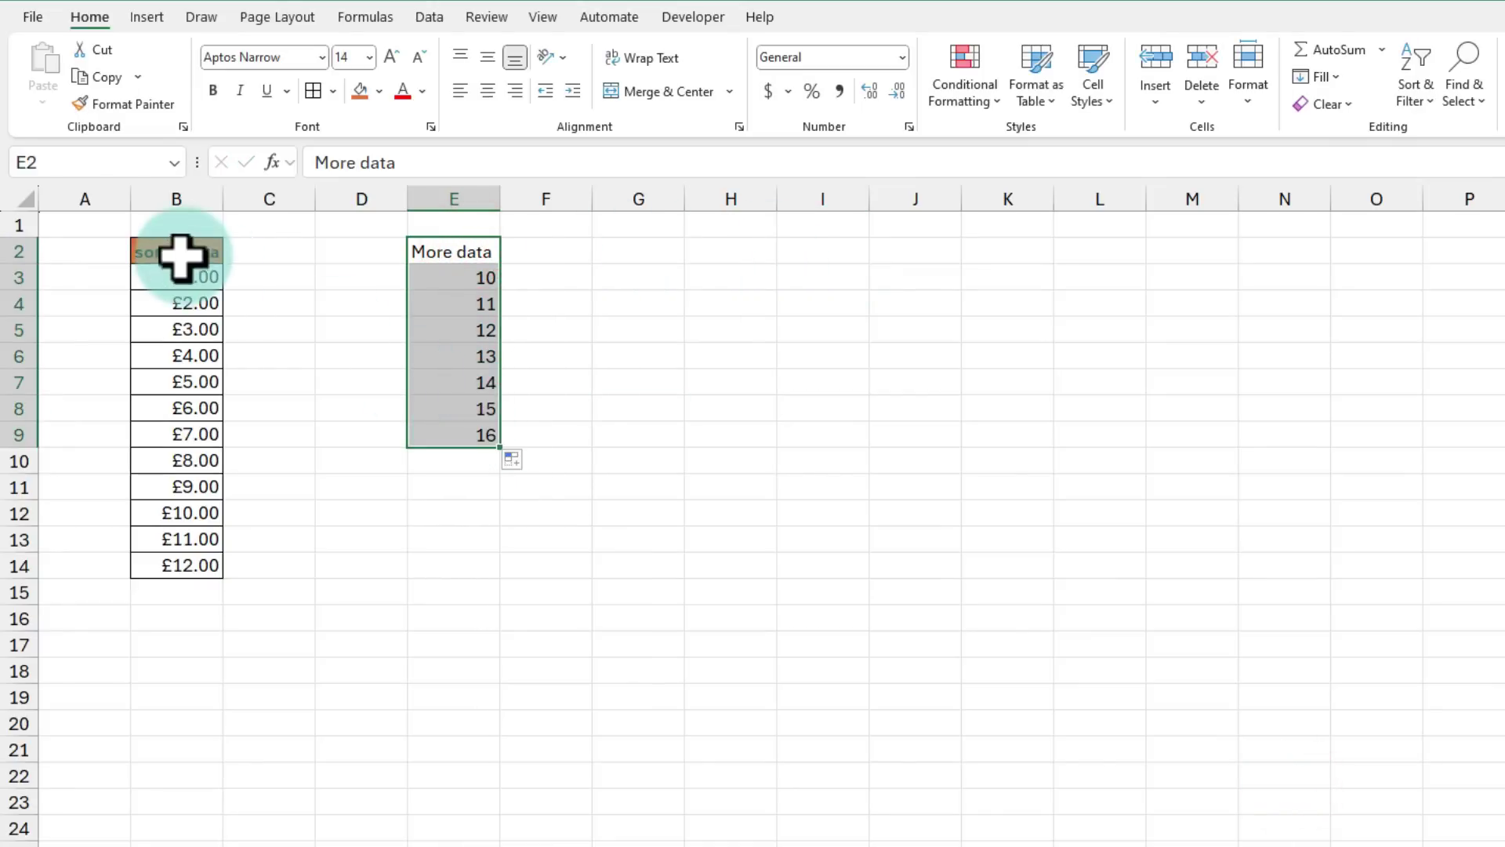
Step: Copy B2:B9's formatting onto E2:E9 with Format Painter, then start painting back over column B
{"action": "left_click_drag", "start_coordinate": [180, 249], "coordinate": [190, 566]}
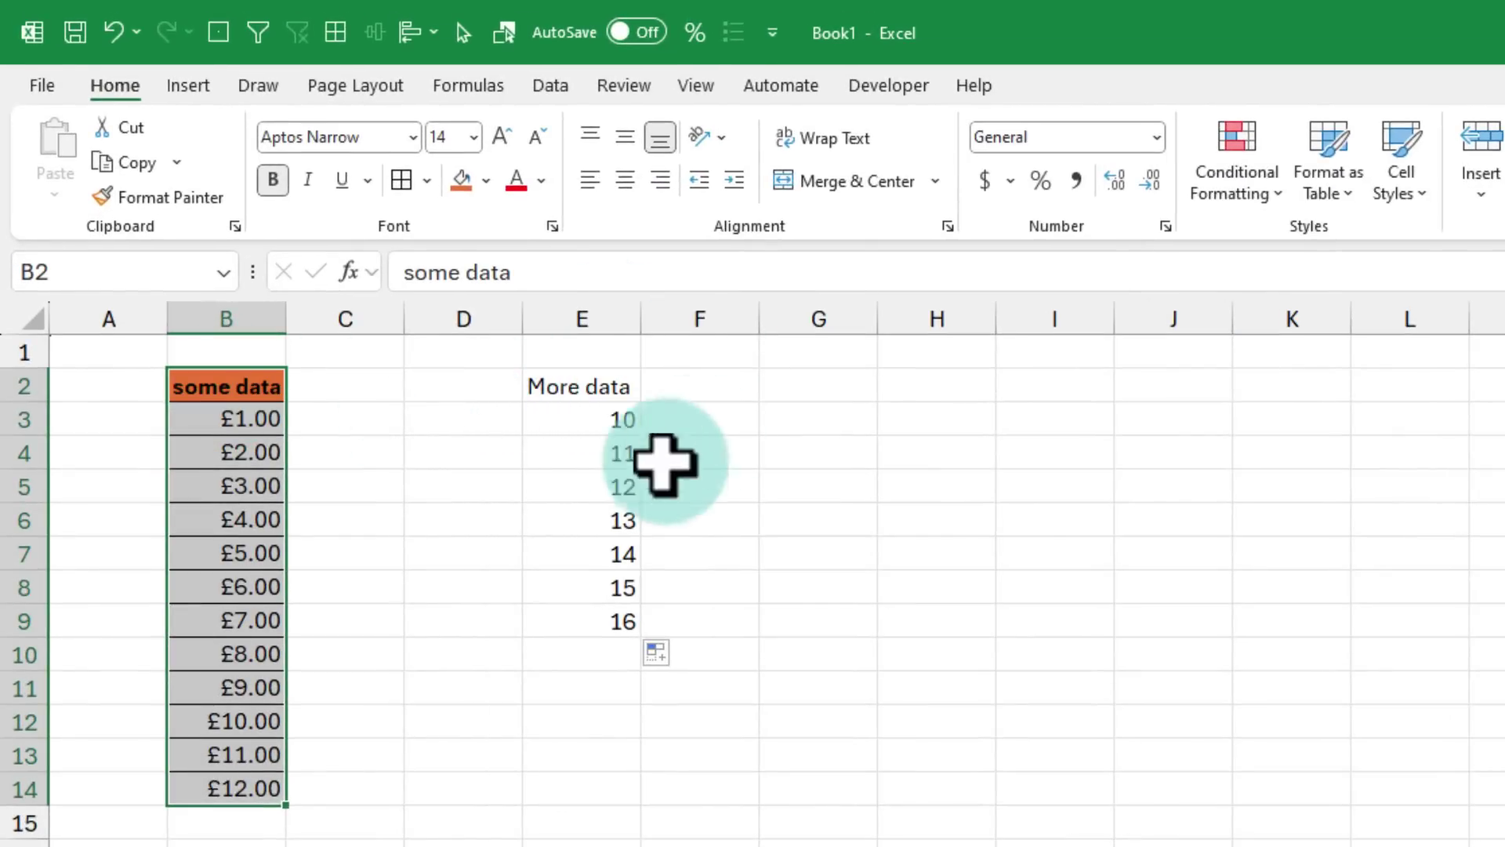
{"action": "left_click_drag", "start_coordinate": [235, 387], "coordinate": [239, 619]}
{"action": "left_click", "coordinate": [129, 196]}
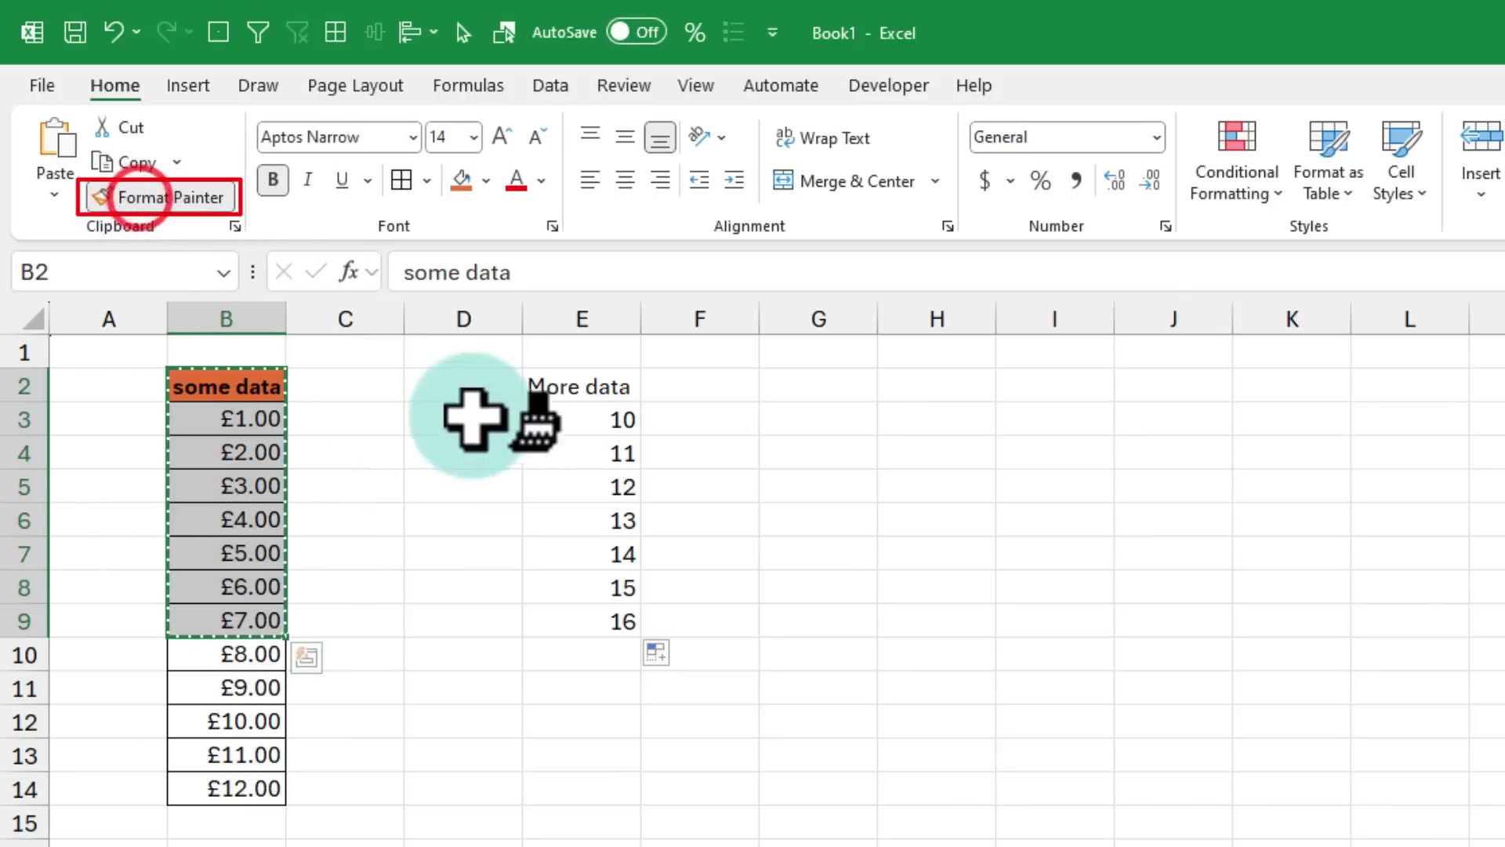
{"action": "left_click_drag", "start_coordinate": [573, 392], "coordinate": [580, 619]}
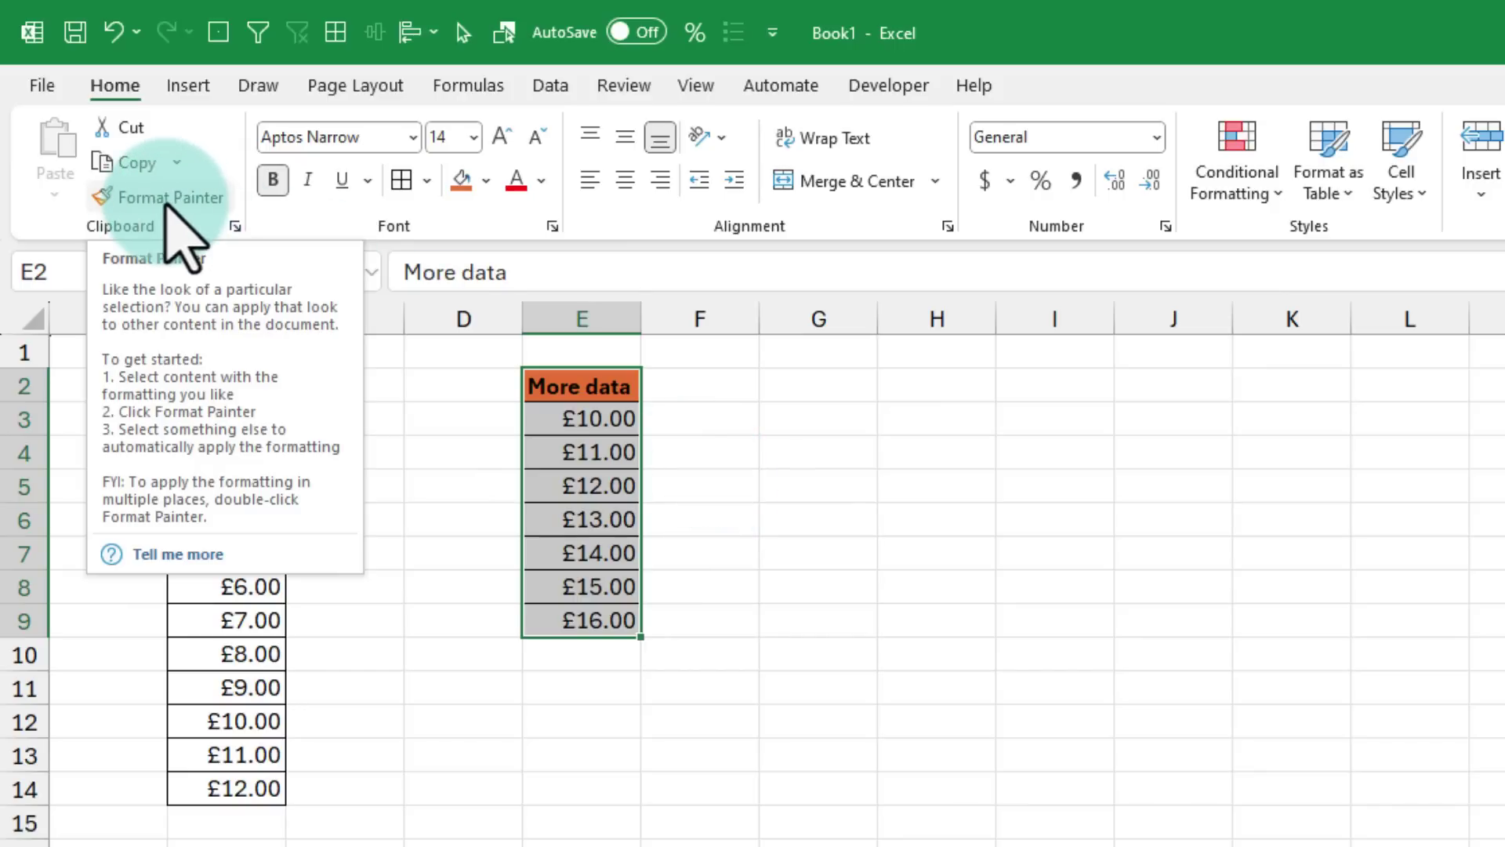
{"action": "left_click", "coordinate": [168, 198]}
{"action": "left_click", "coordinate": [595, 481]}
{"action": "left_click", "coordinate": [169, 198]}
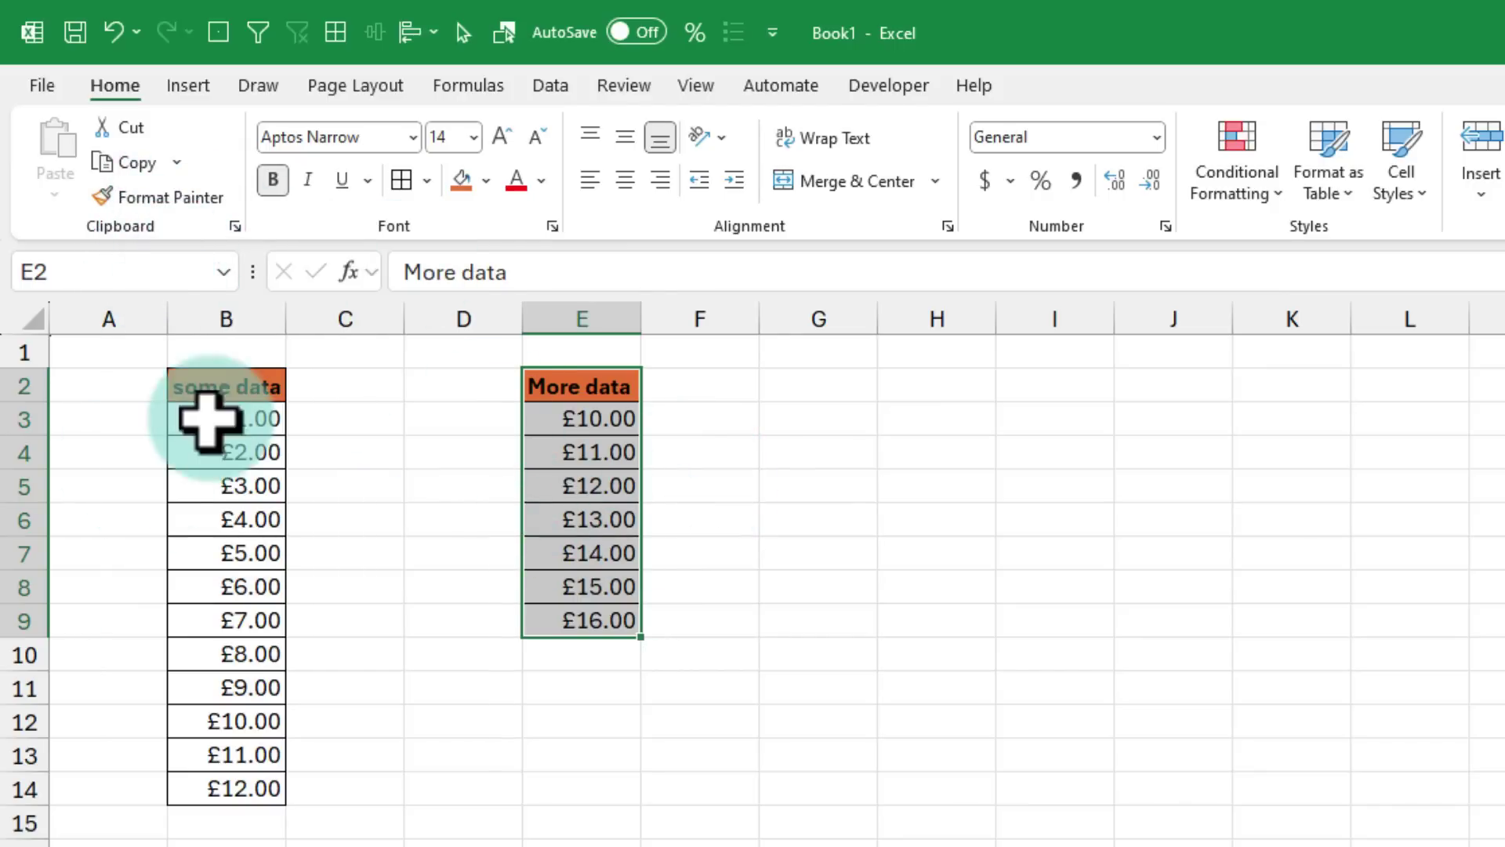
{"action": "left_click_drag", "start_coordinate": [213, 387], "coordinate": [228, 612]}
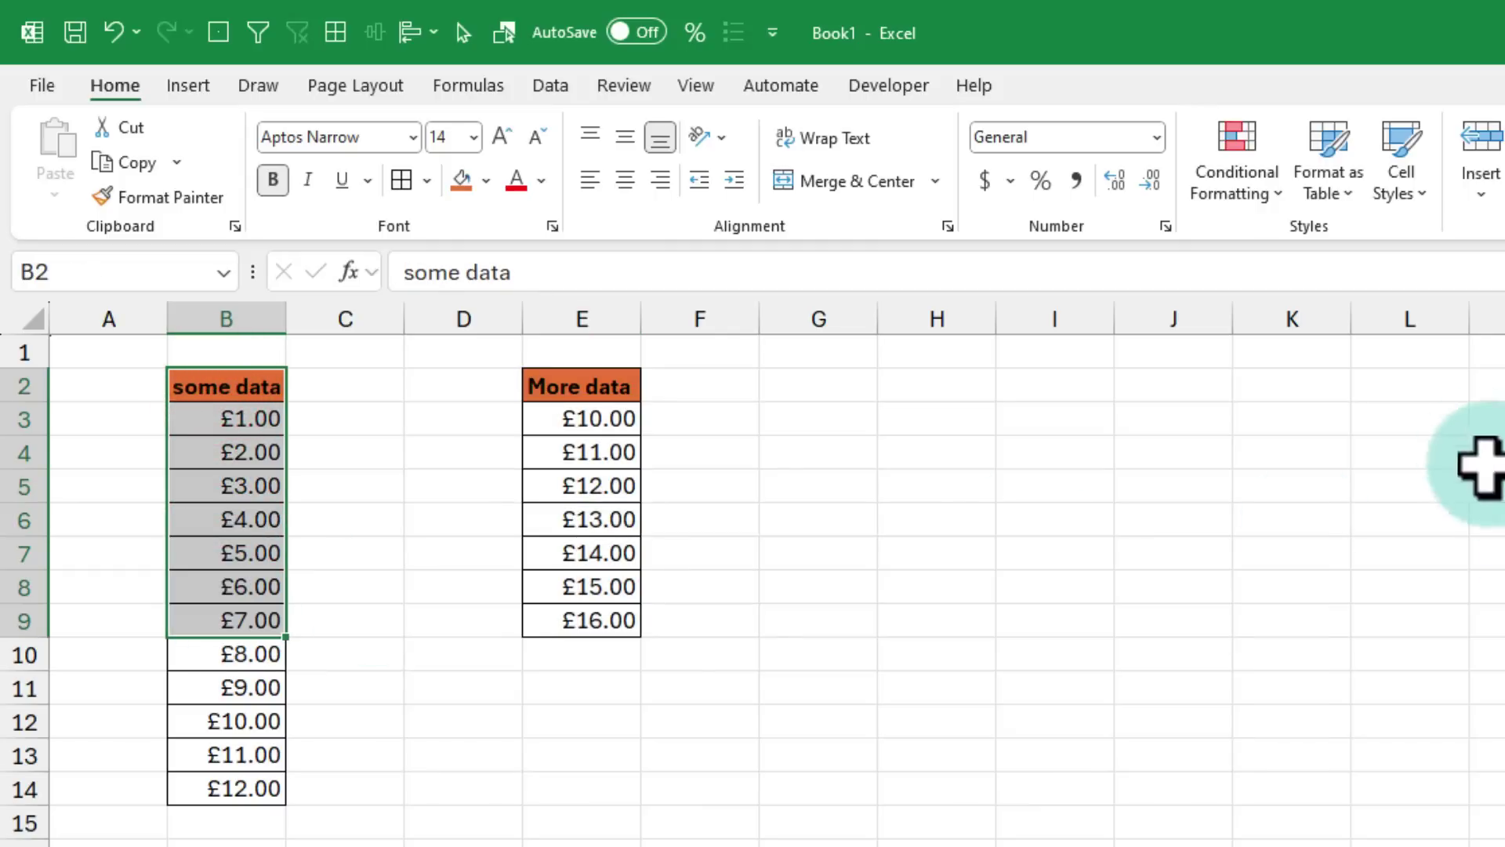
Step: Finish painting the formatting down to B14, then paste a values-only copy of B2:B14 into H2
{"action": "left_click", "coordinate": [221, 760], "text": "shift"}
{"action": "left_click_drag", "start_coordinate": [221, 760], "coordinate": [218, 784]}
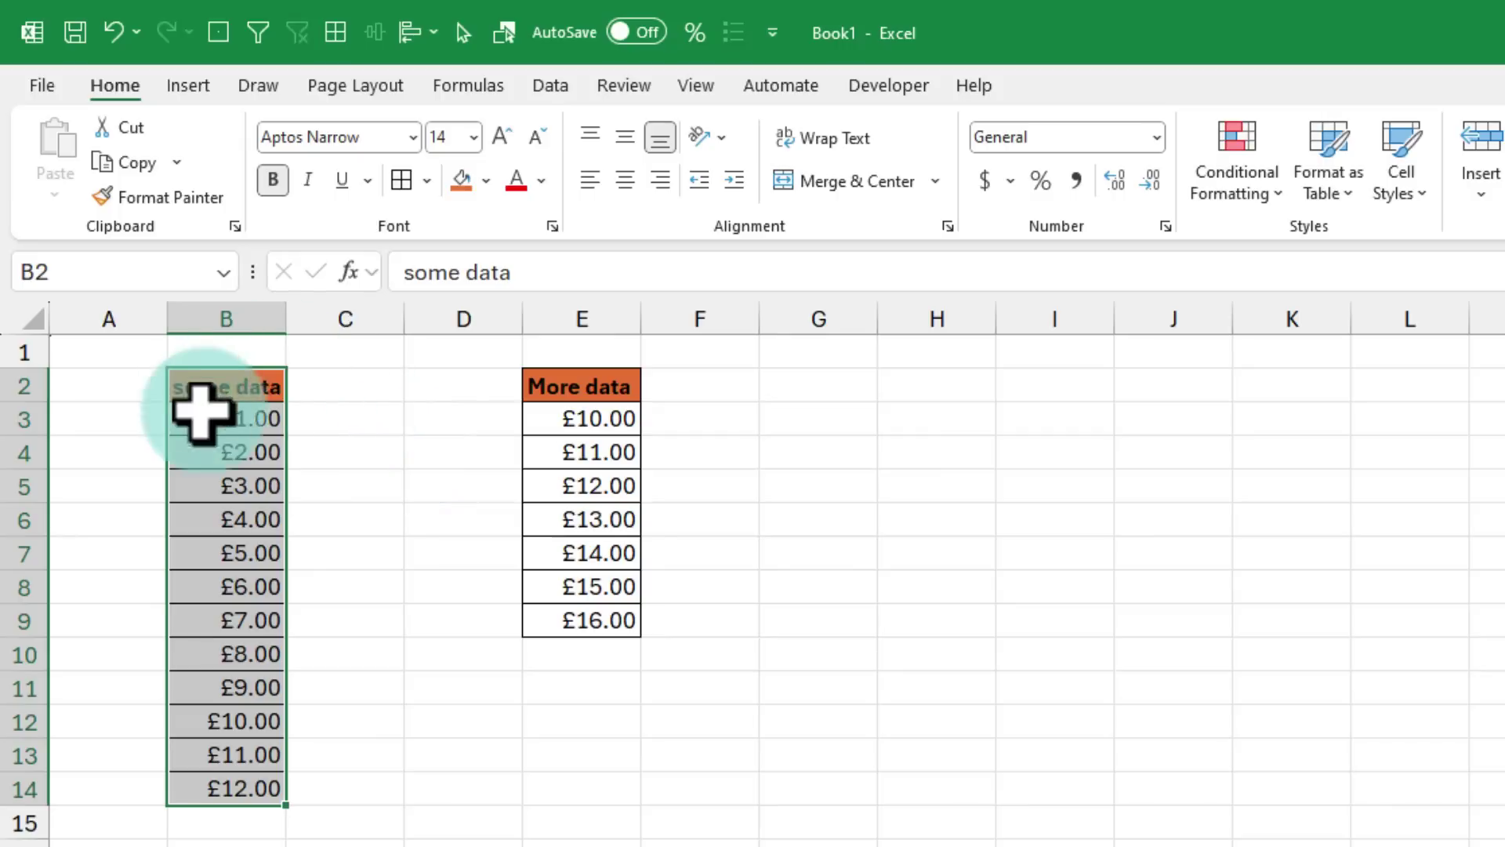
{"action": "key", "text": "ctrl+c"}
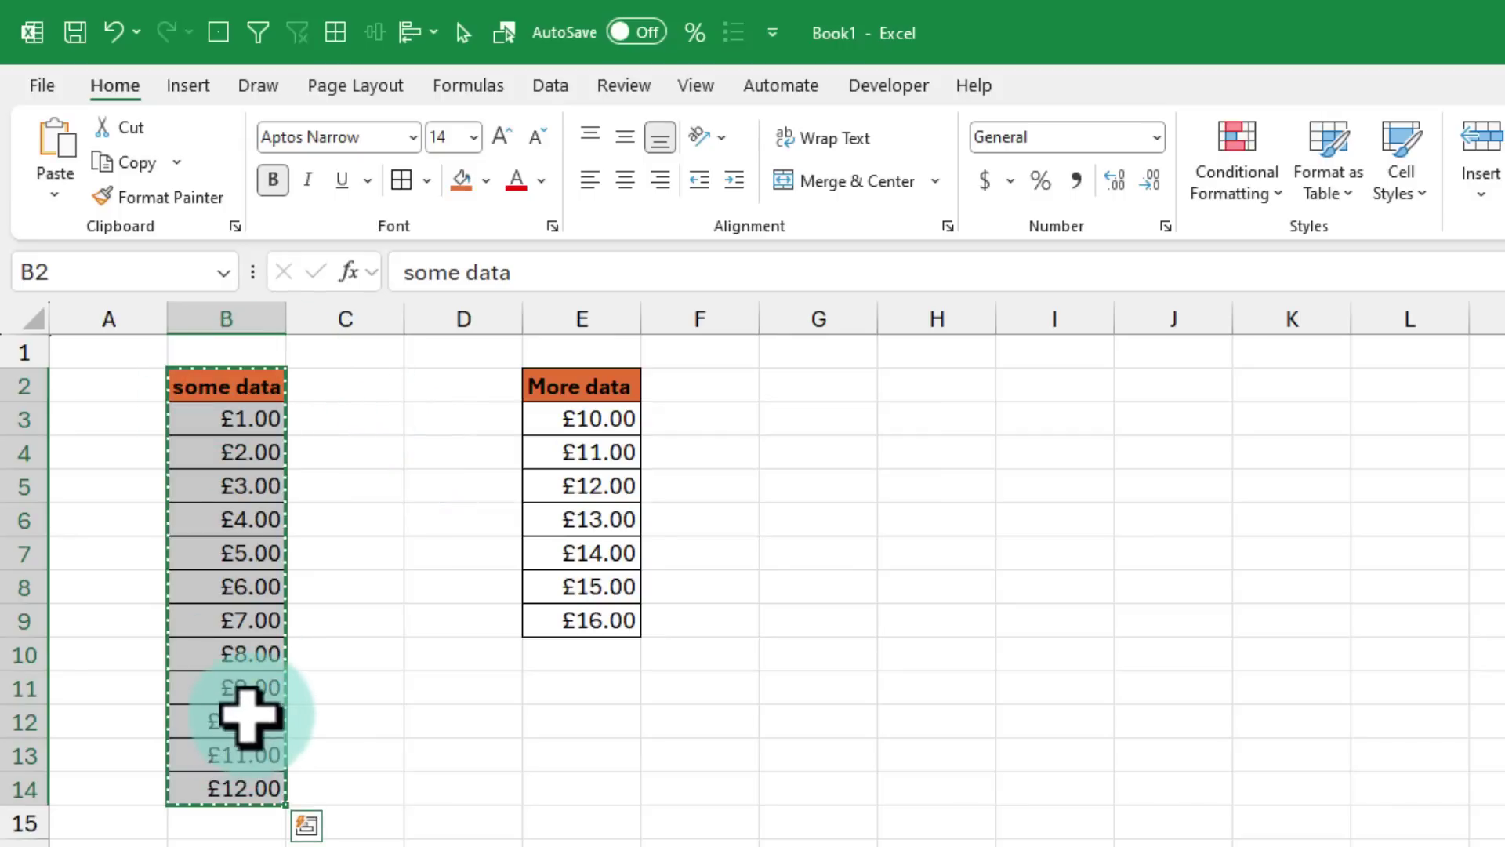
{"action": "left_click", "coordinate": [955, 381]}
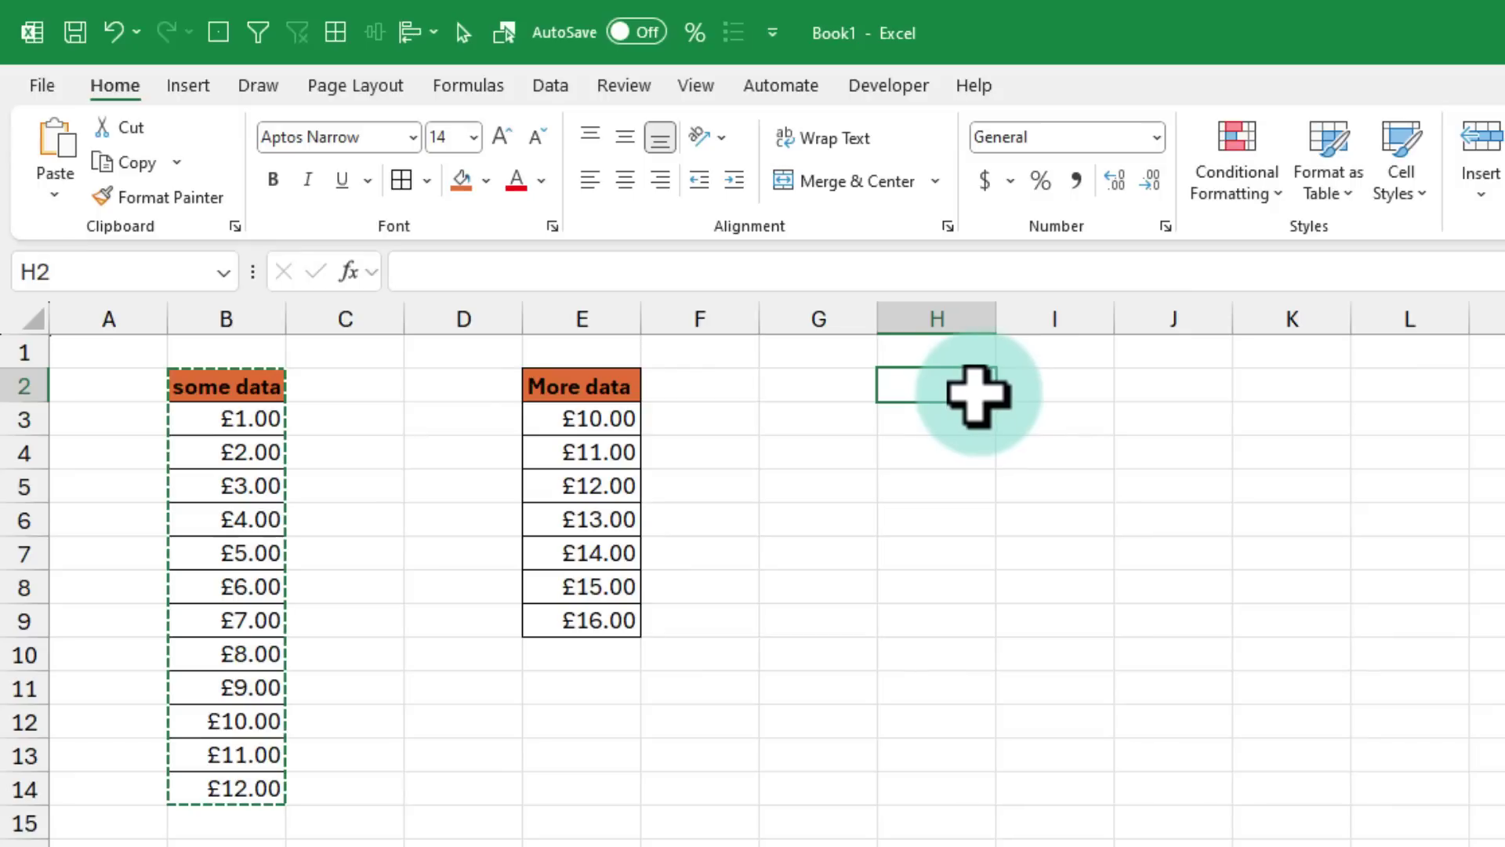
{"action": "left_click", "coordinate": [51, 200]}
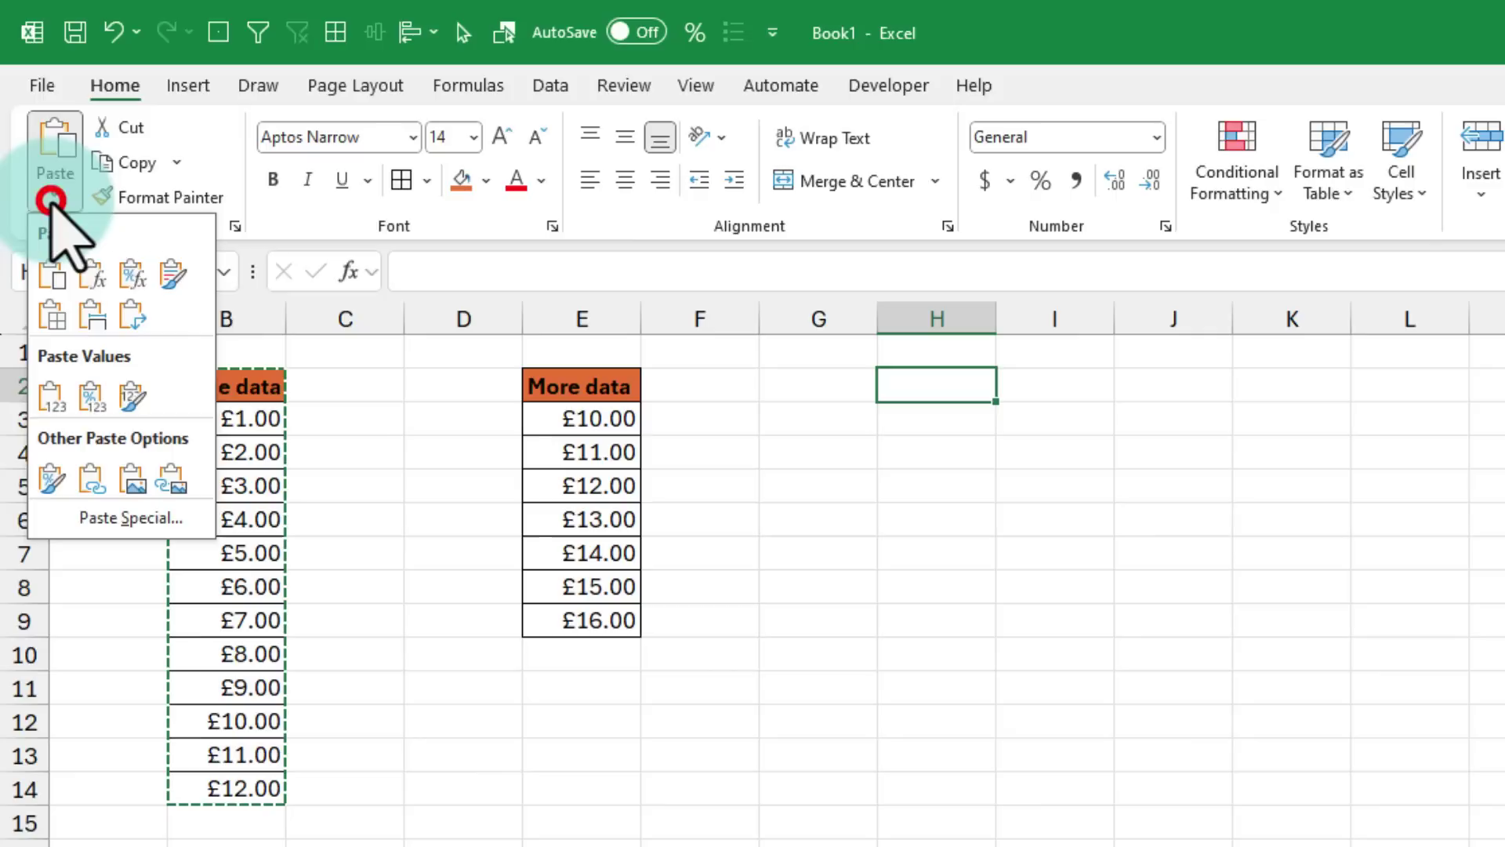
{"action": "left_click", "coordinate": [47, 396]}
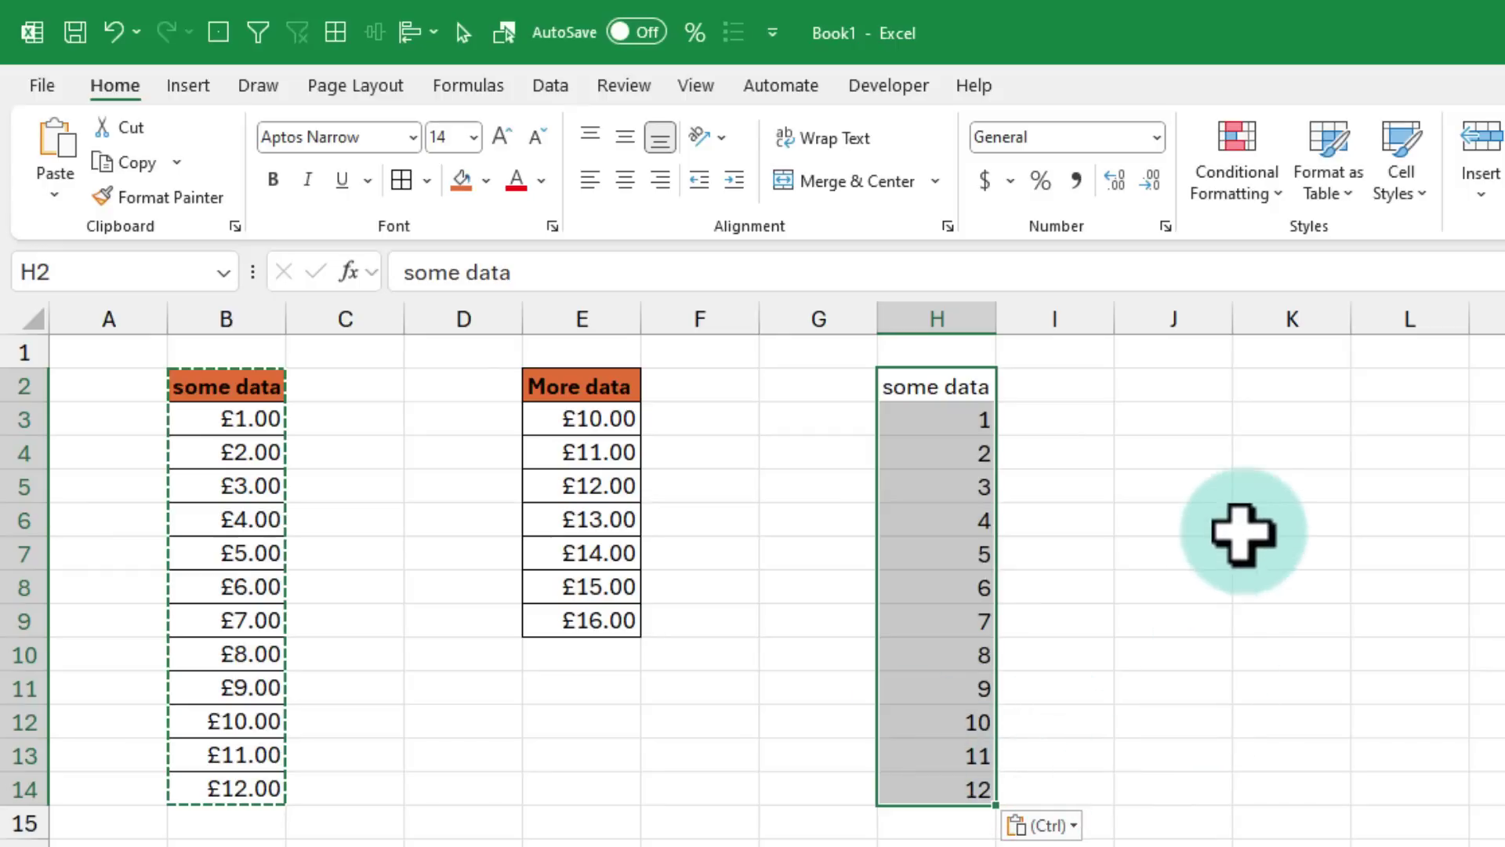
Step: Paste values into K2 with Ctrl+Shift+V, bring up J2's shortcut menu, then cancel the copy
{"action": "left_click", "coordinate": [1270, 382]}
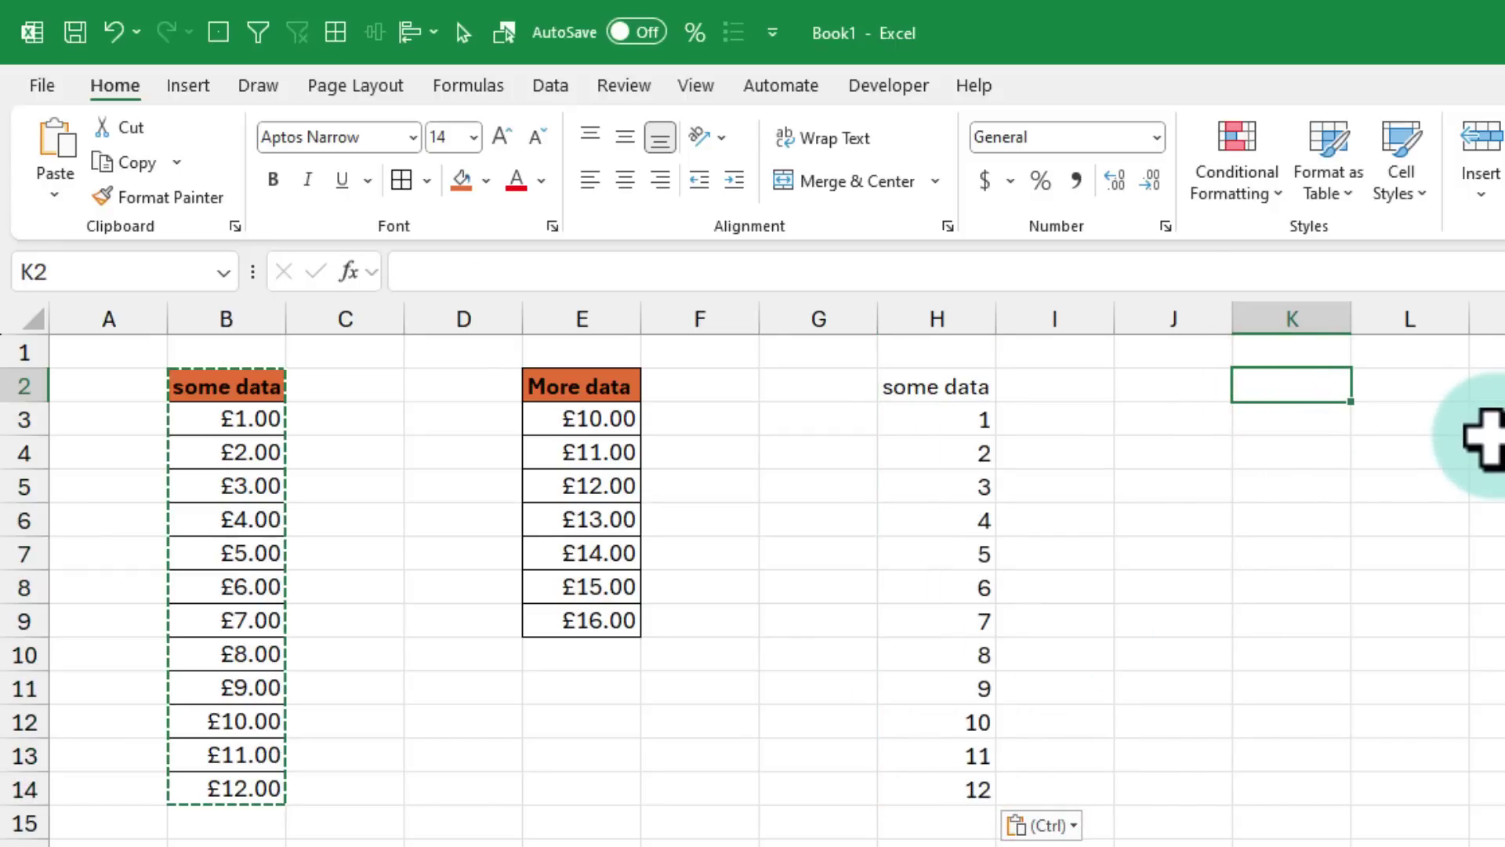
{"action": "key", "text": "ctrl+shift+v"}
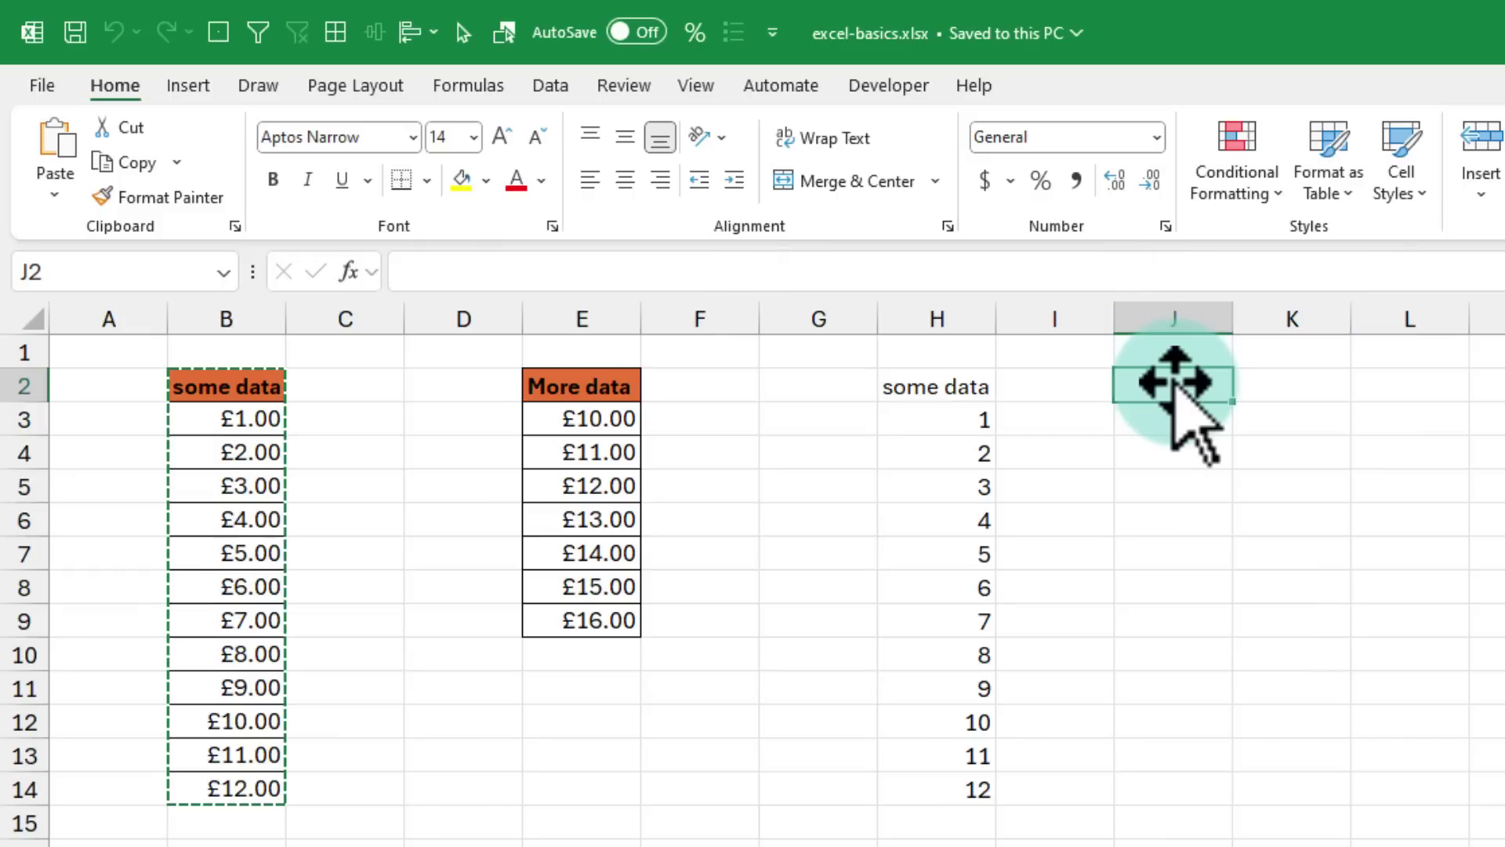
{"action": "right_click", "coordinate": [1191, 416]}
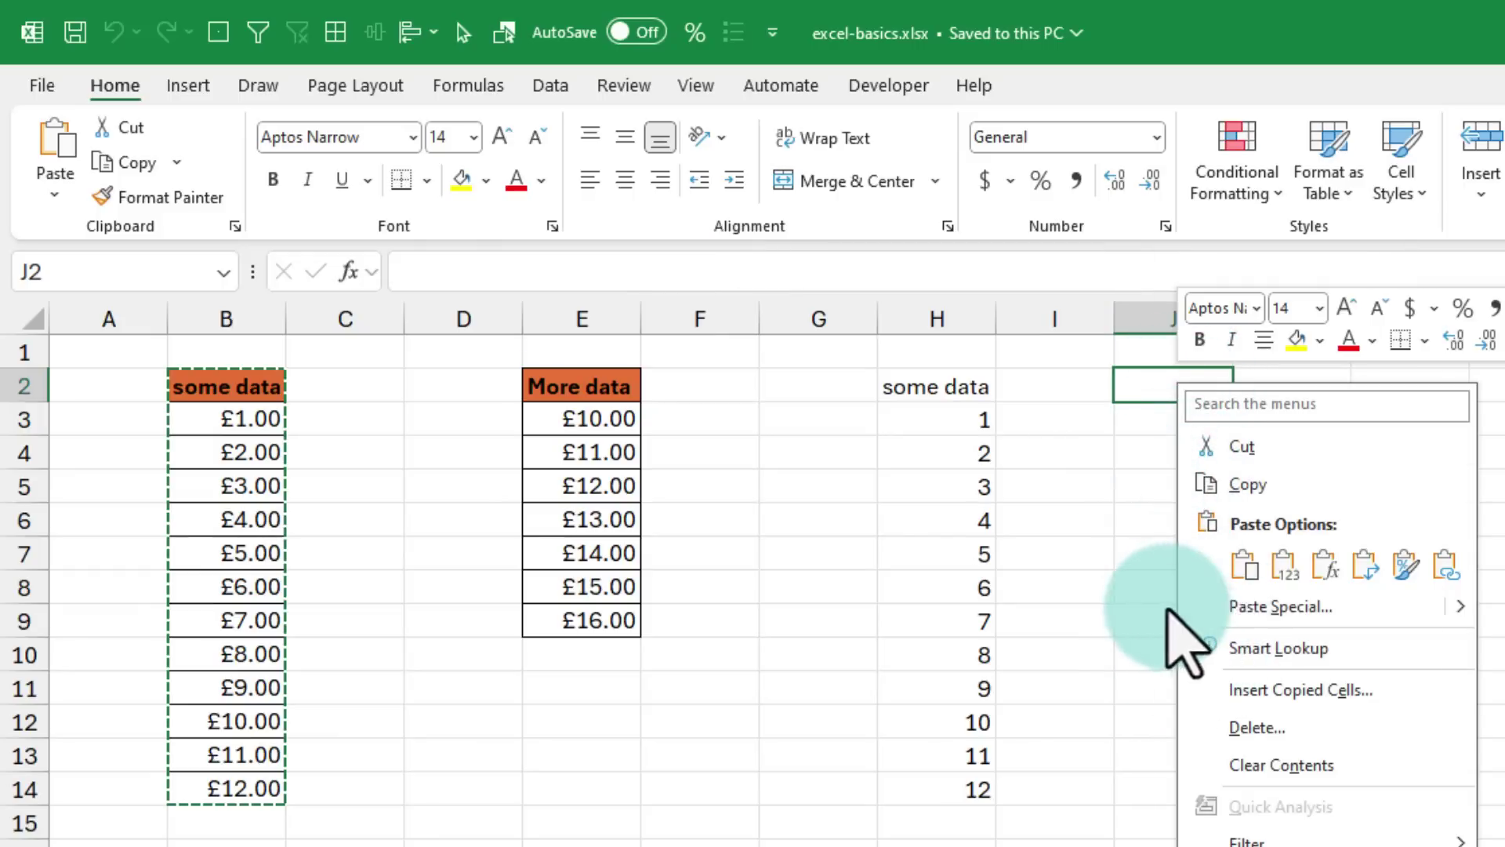
{"action": "key", "text": "Escape"}
{"action": "key", "text": "Escape"}
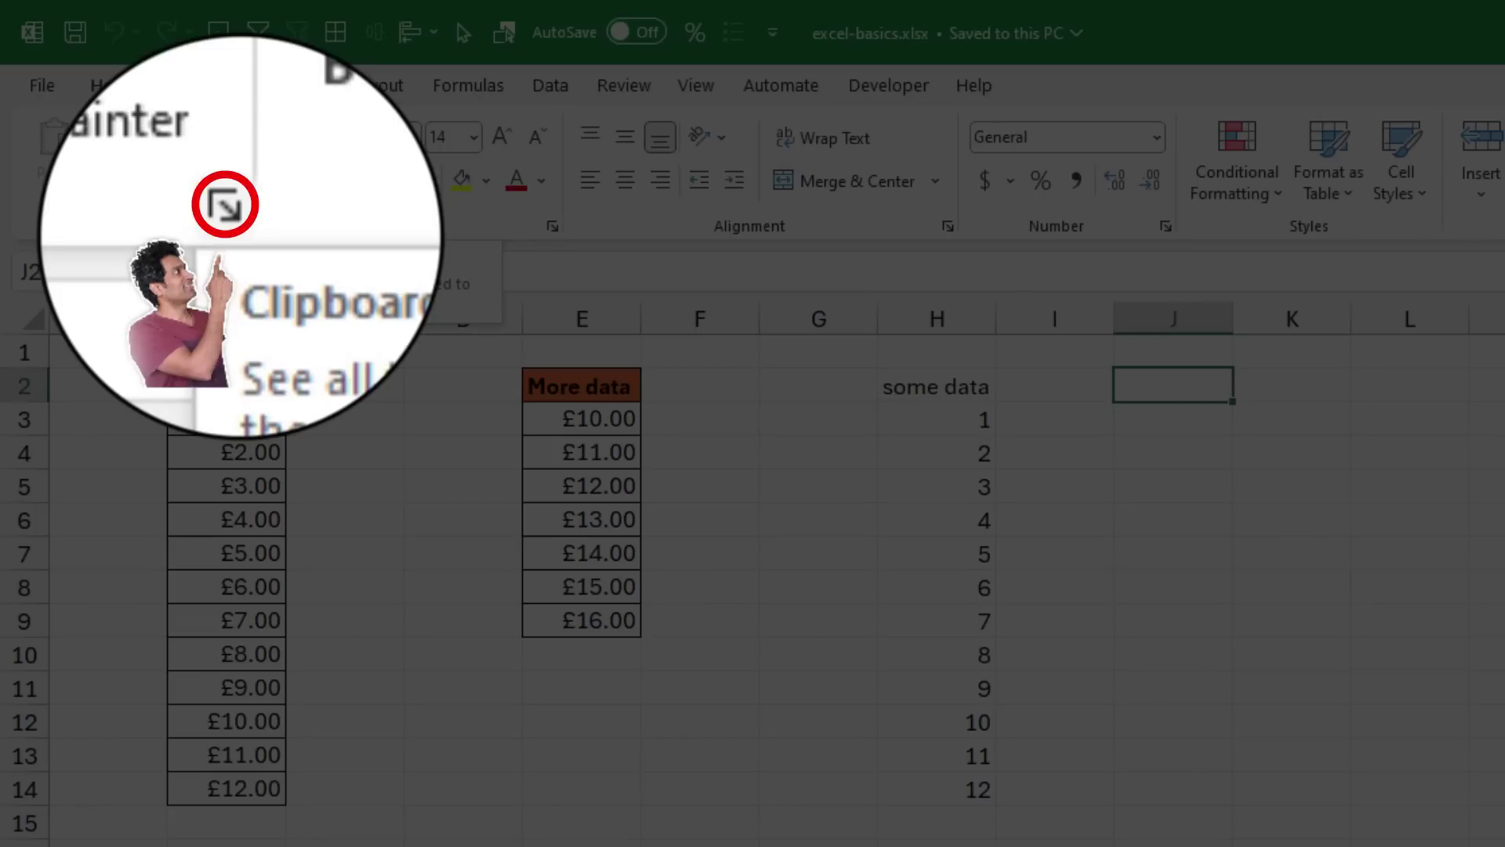
Step: Collect £4.00, £9.00, £12.00 and £15.00 from B6, B11, B14 and E8 on the Clipboard pane
{"action": "left_click", "coordinate": [235, 227]}
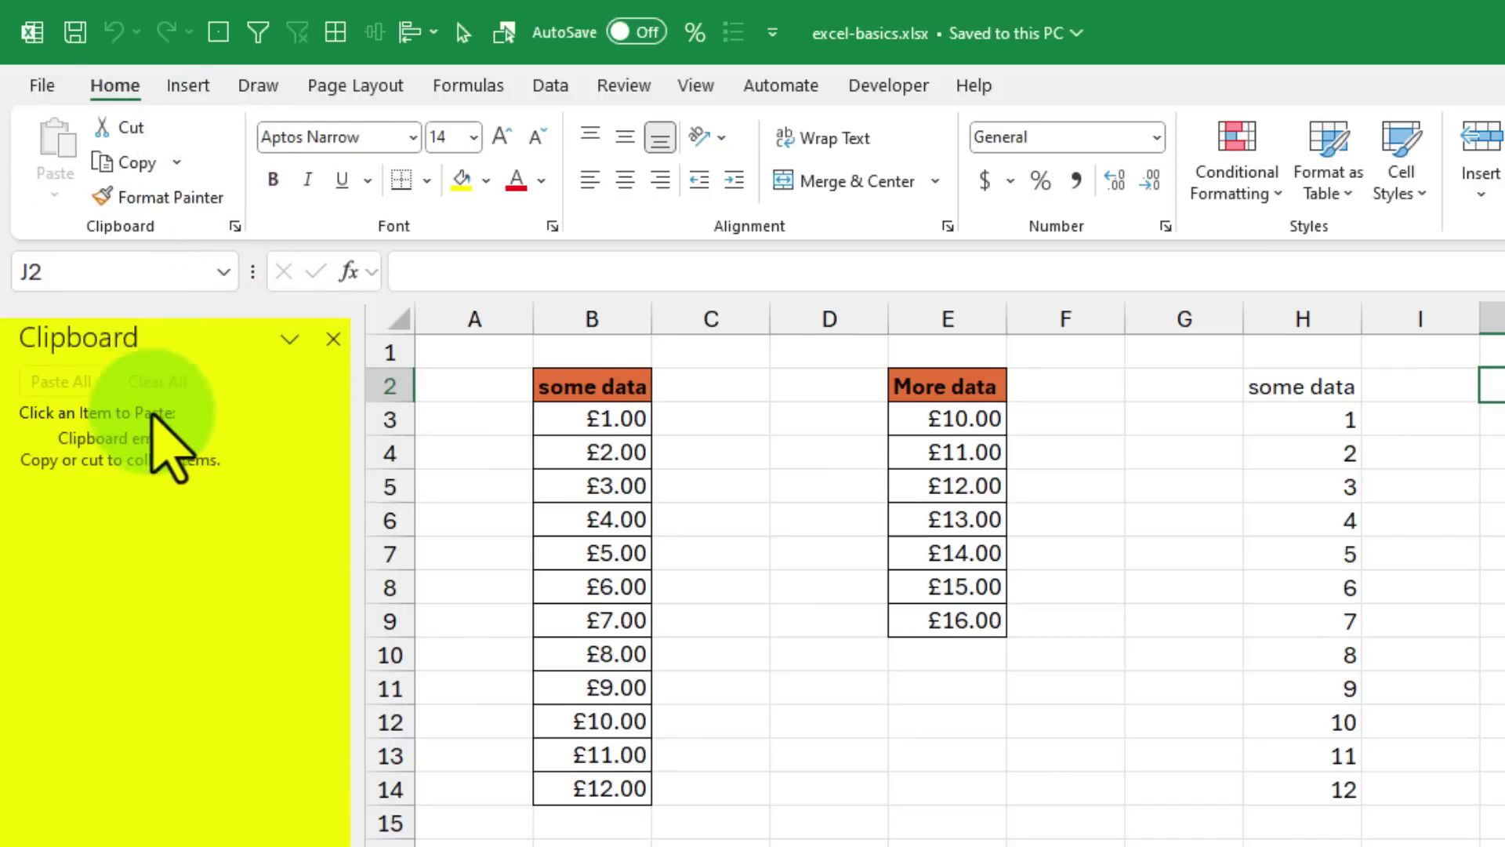
{"action": "left_click", "coordinate": [613, 514]}
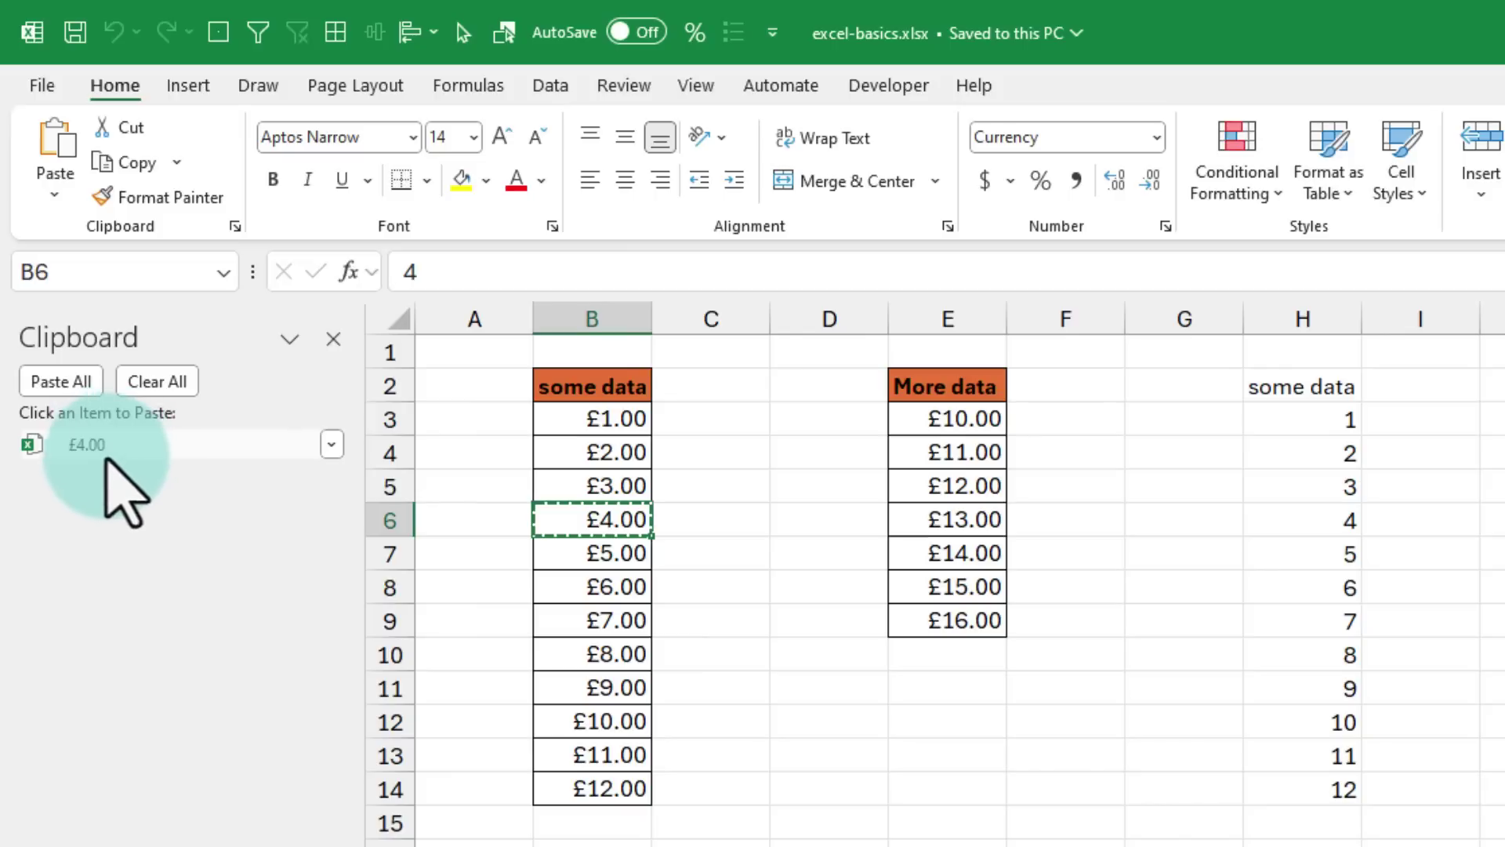
{"action": "left_click", "coordinate": [617, 688]}
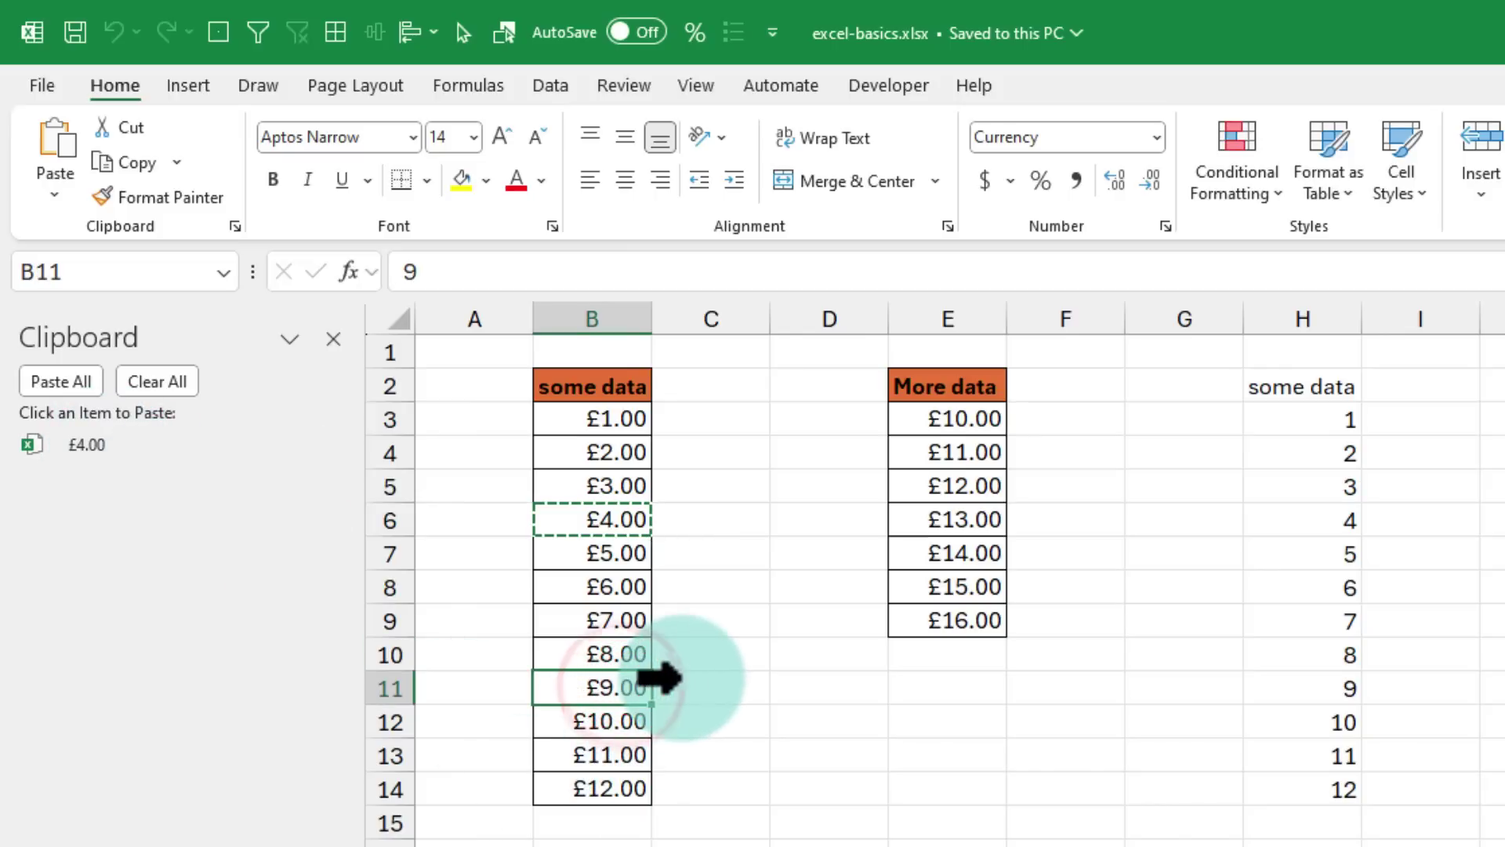
{"action": "left_click", "coordinate": [597, 790]}
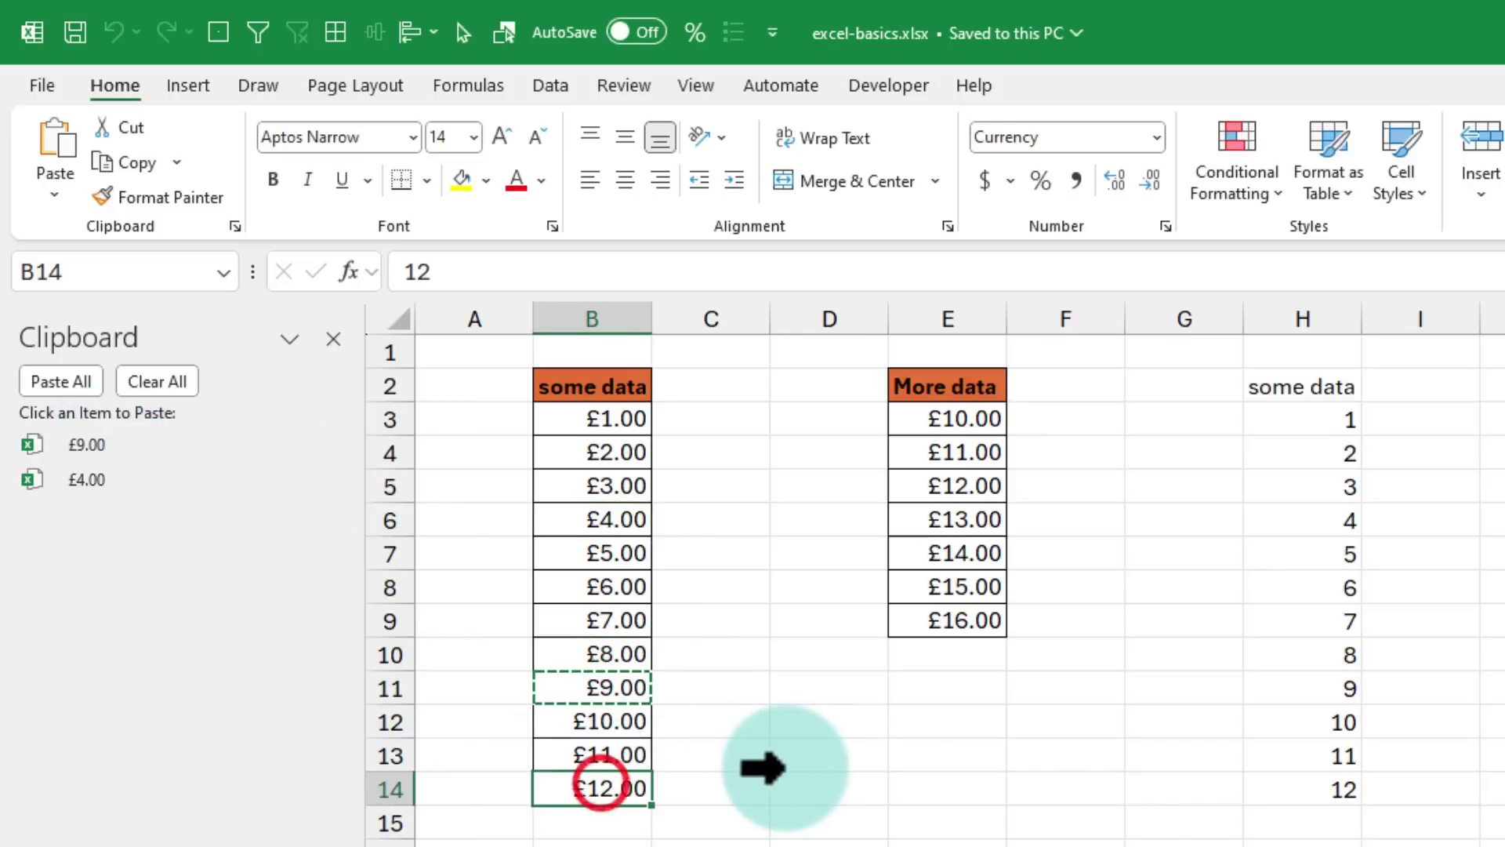
{"action": "key", "text": "ctrl+c"}
{"action": "left_click", "coordinate": [965, 487]}
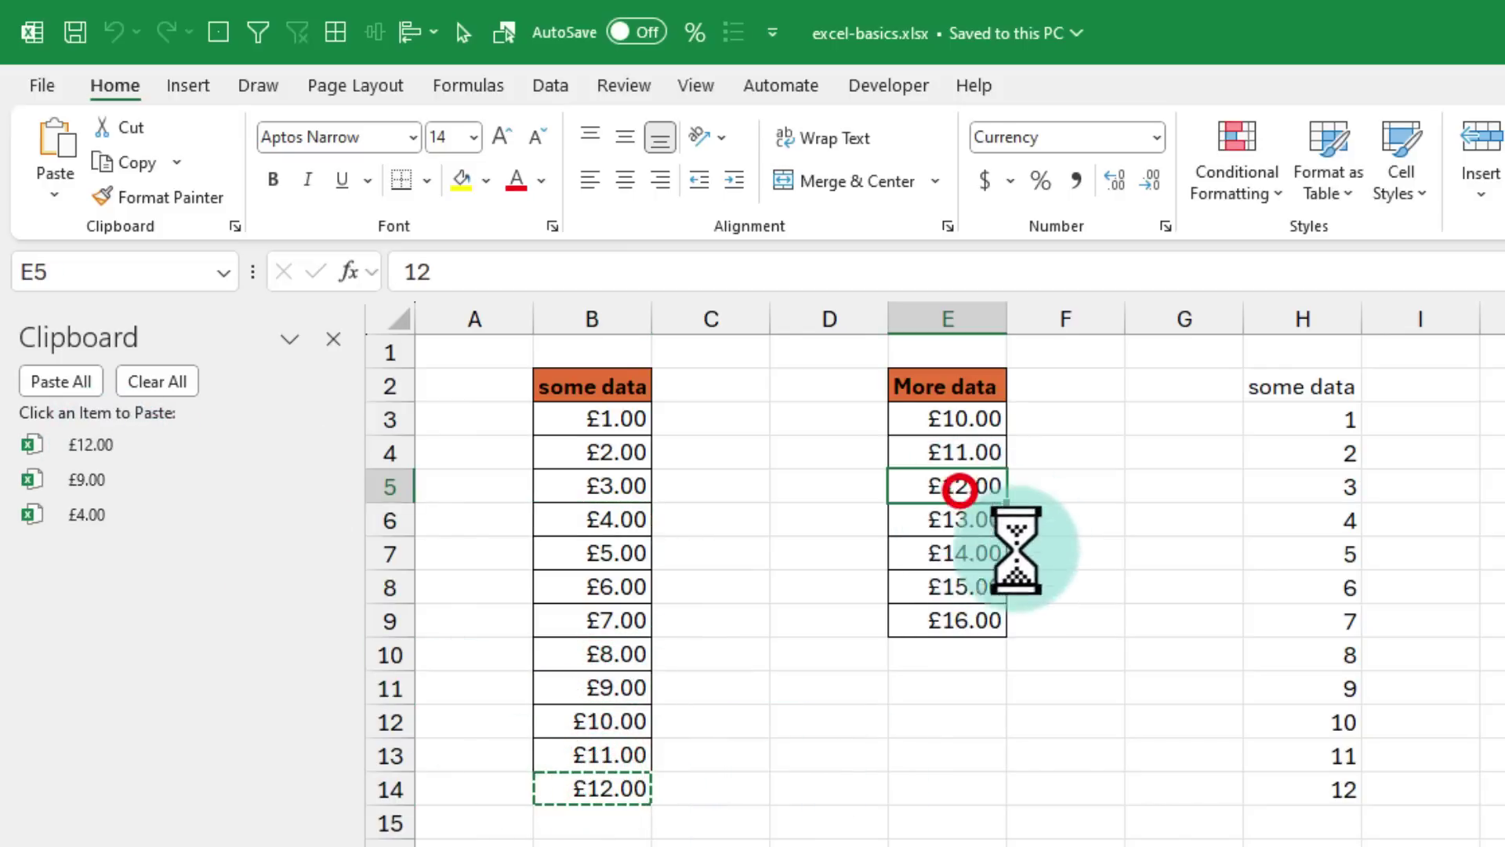
{"action": "left_click", "coordinate": [976, 582]}
{"action": "key", "text": "ctrl+c"}
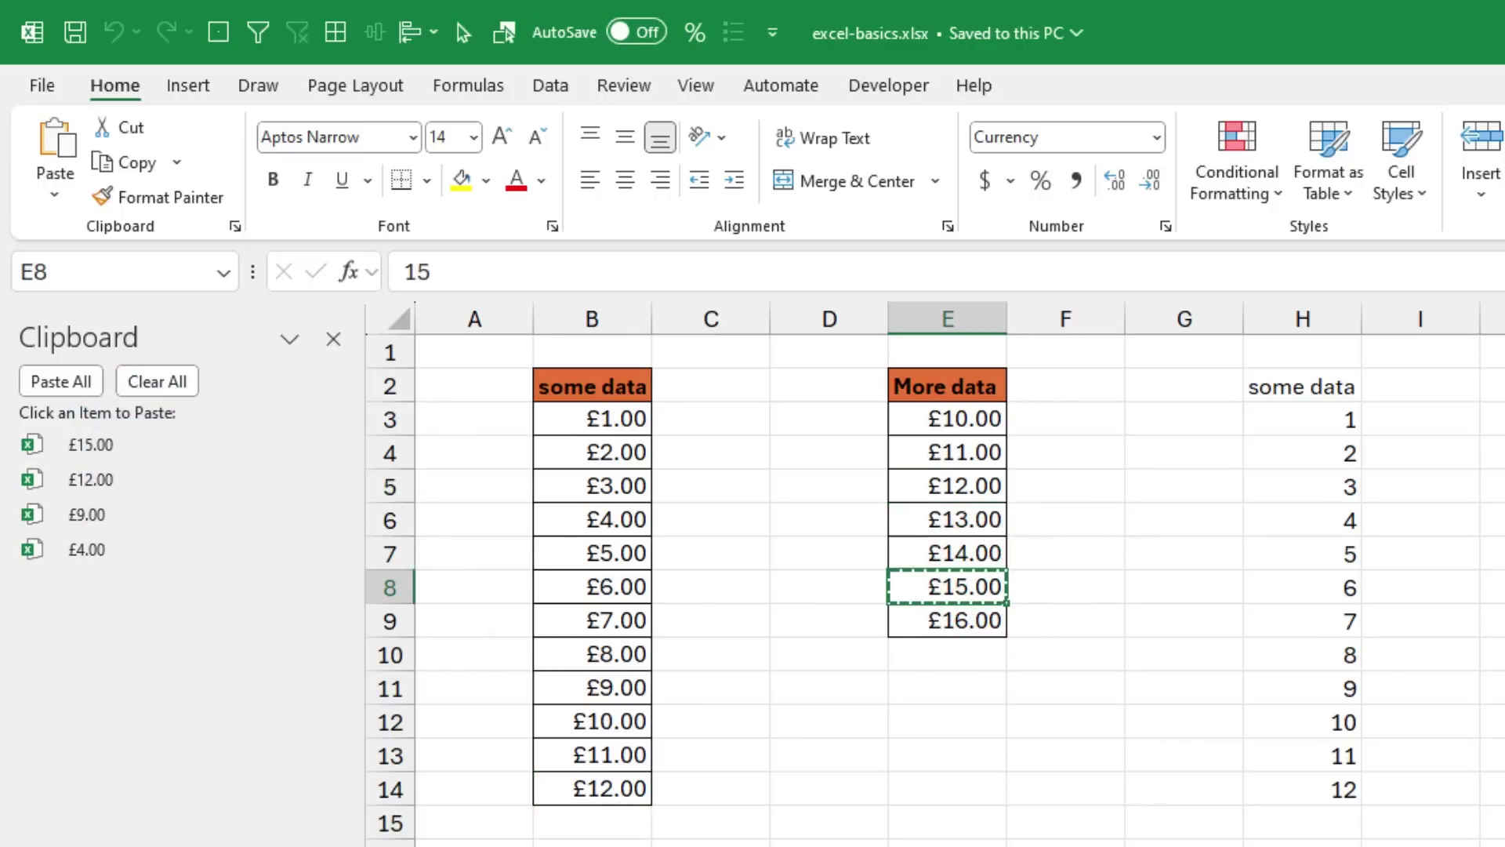
Step: Paste all four collected values into B2 of a new sheet, then close the Clipboard pane
{"action": "key", "text": "shift+F11"}
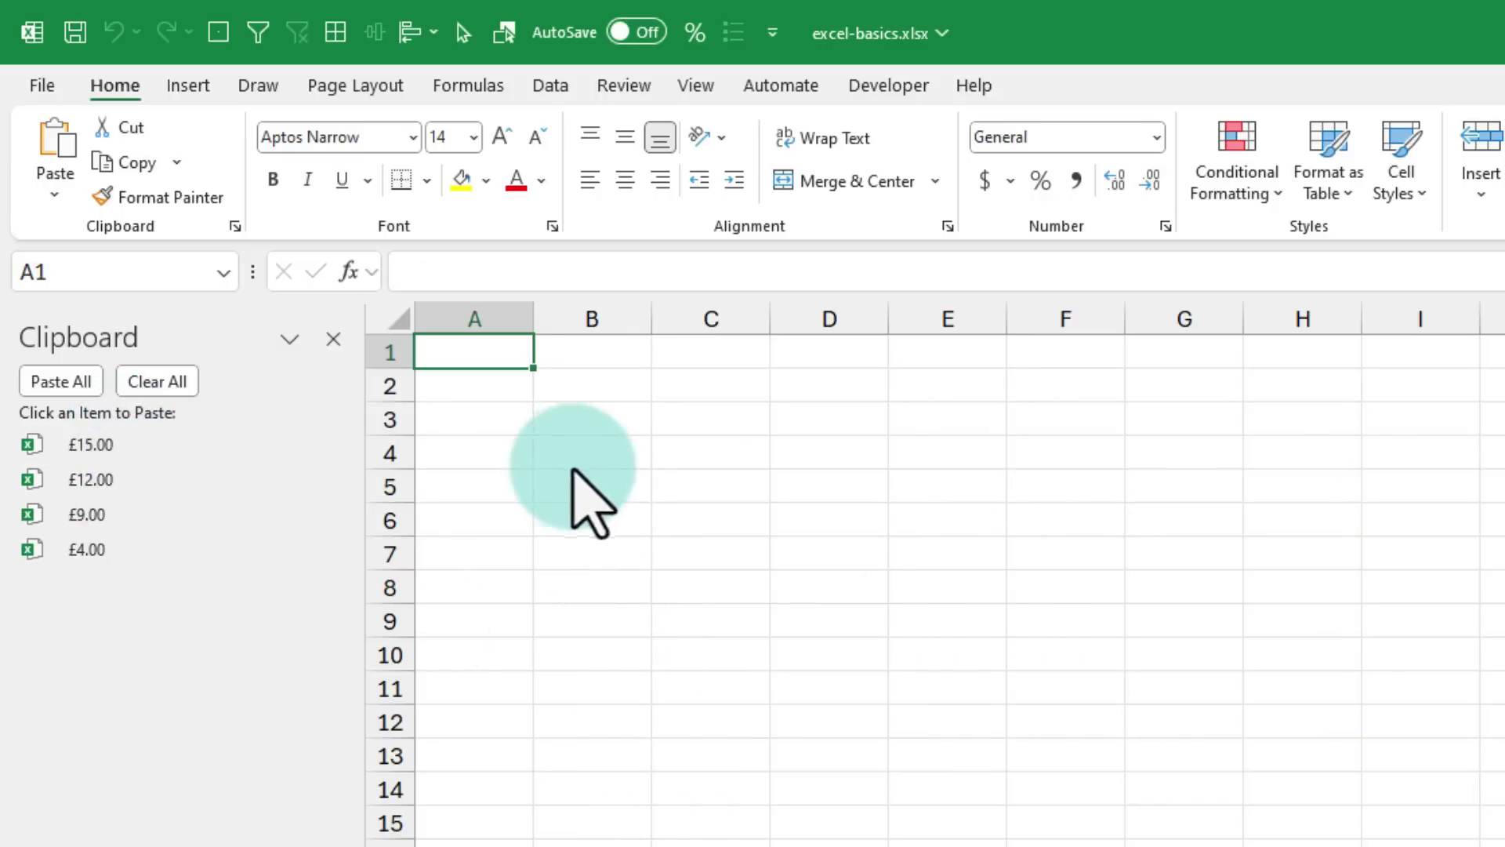
{"action": "left_click", "coordinate": [594, 386]}
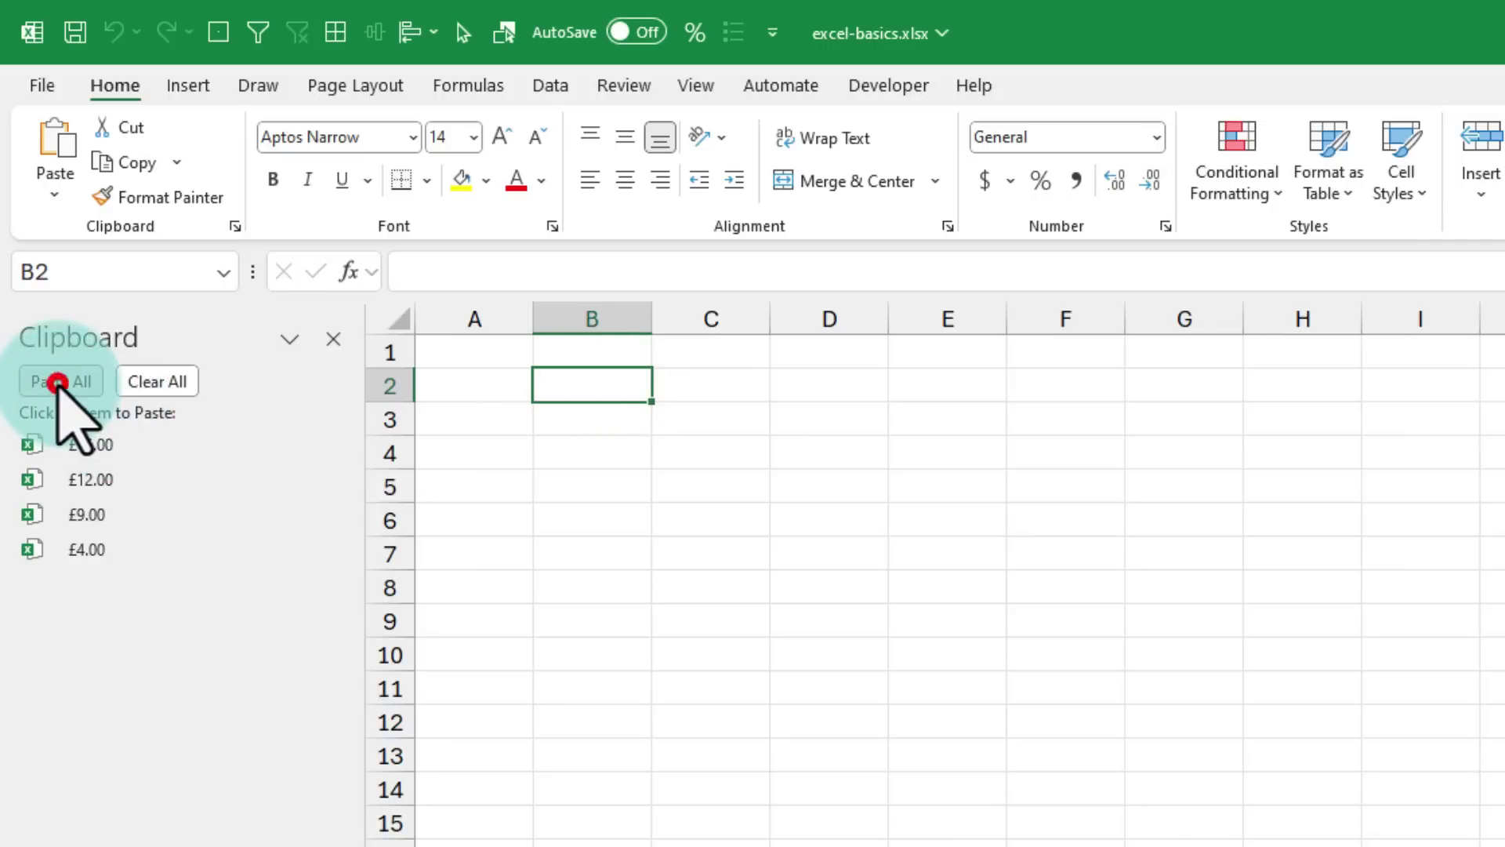
{"action": "left_click", "coordinate": [57, 383]}
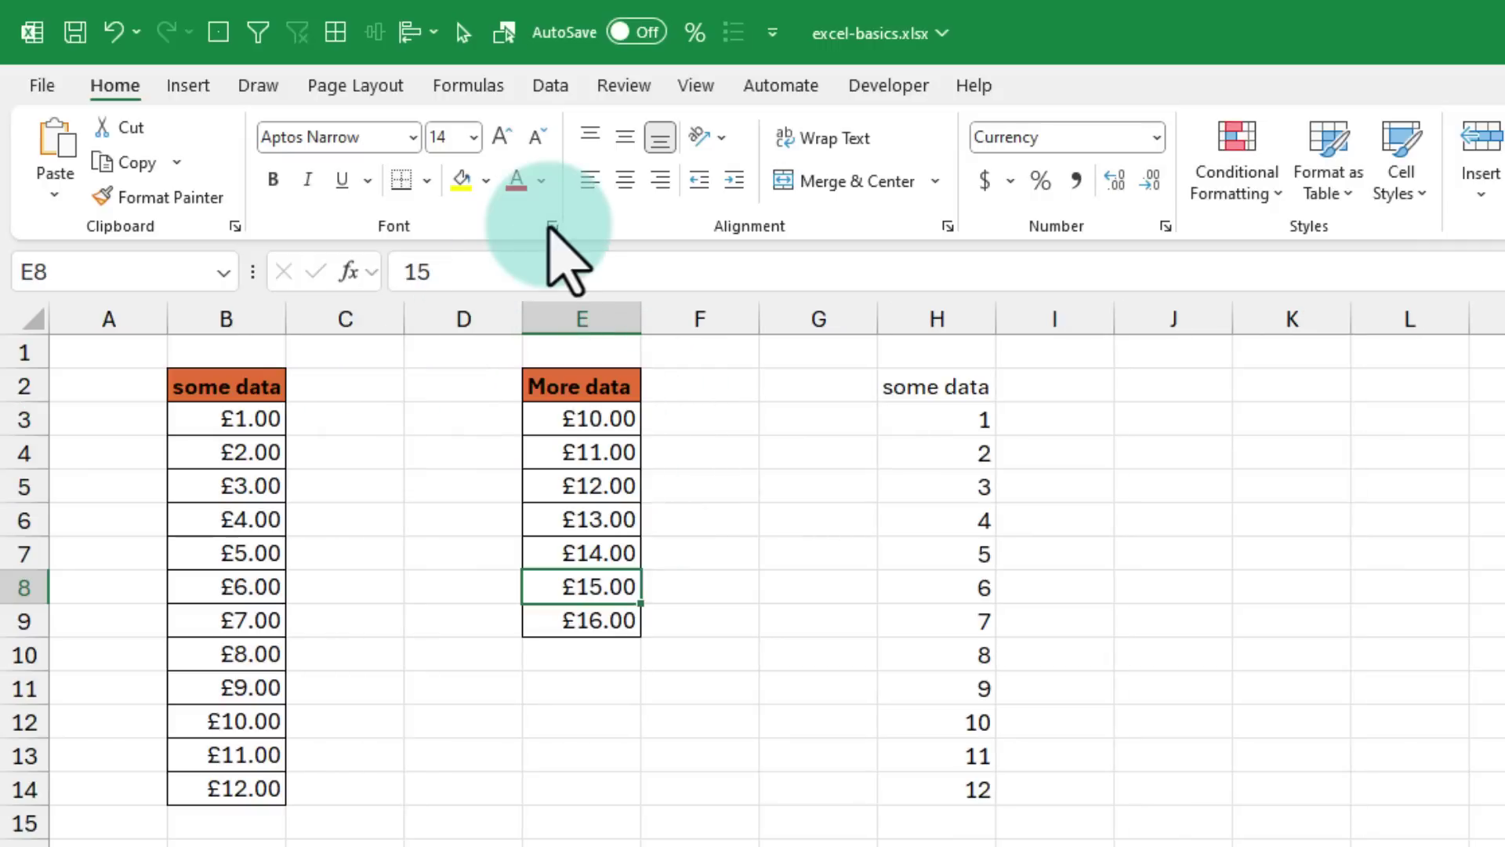
{"action": "left_click", "coordinate": [553, 227]}
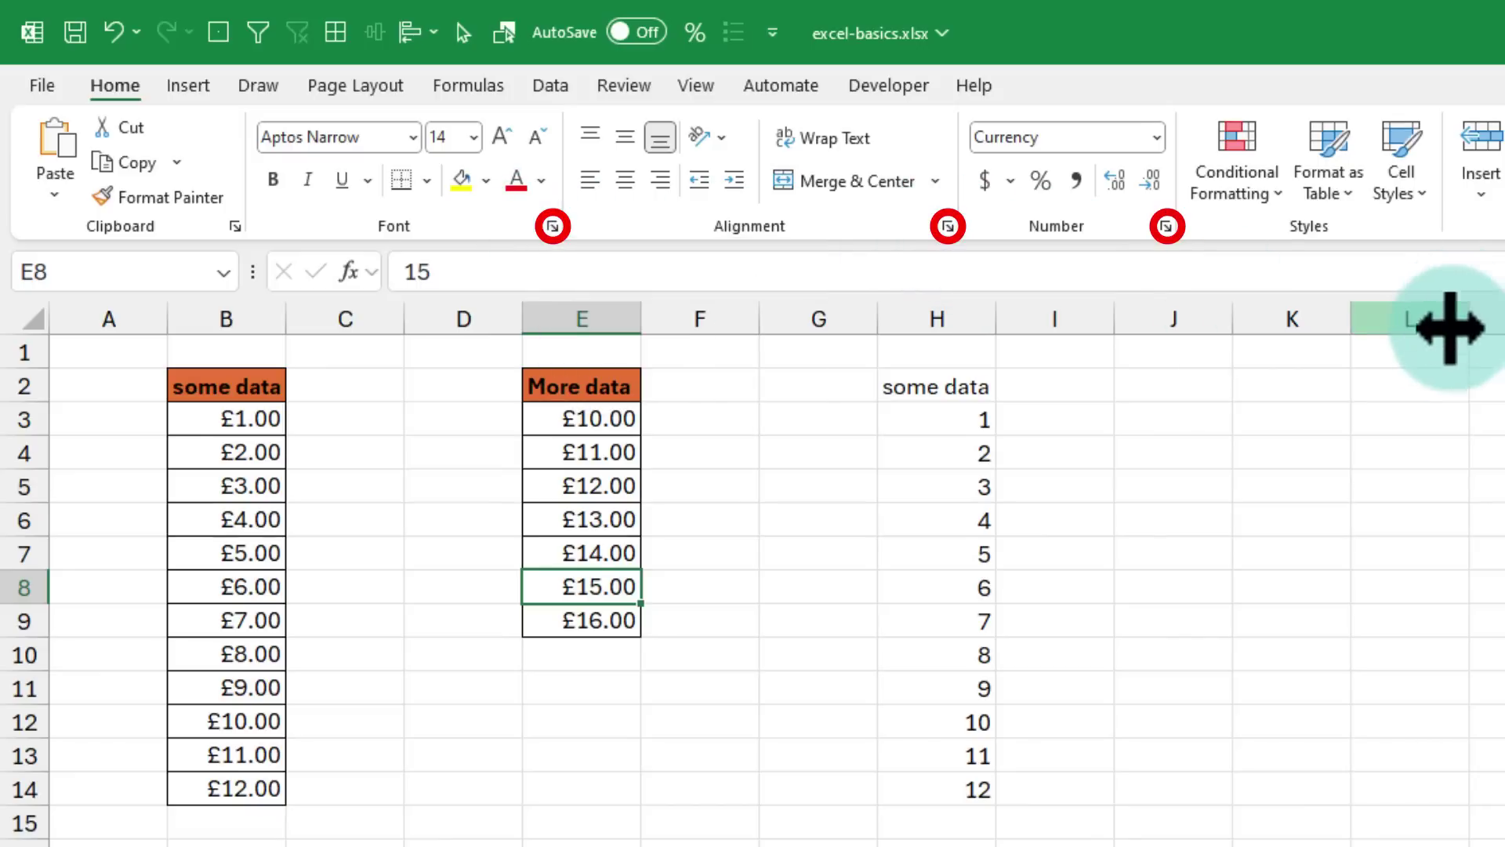
{"action": "left_click", "coordinate": [1292, 384]}
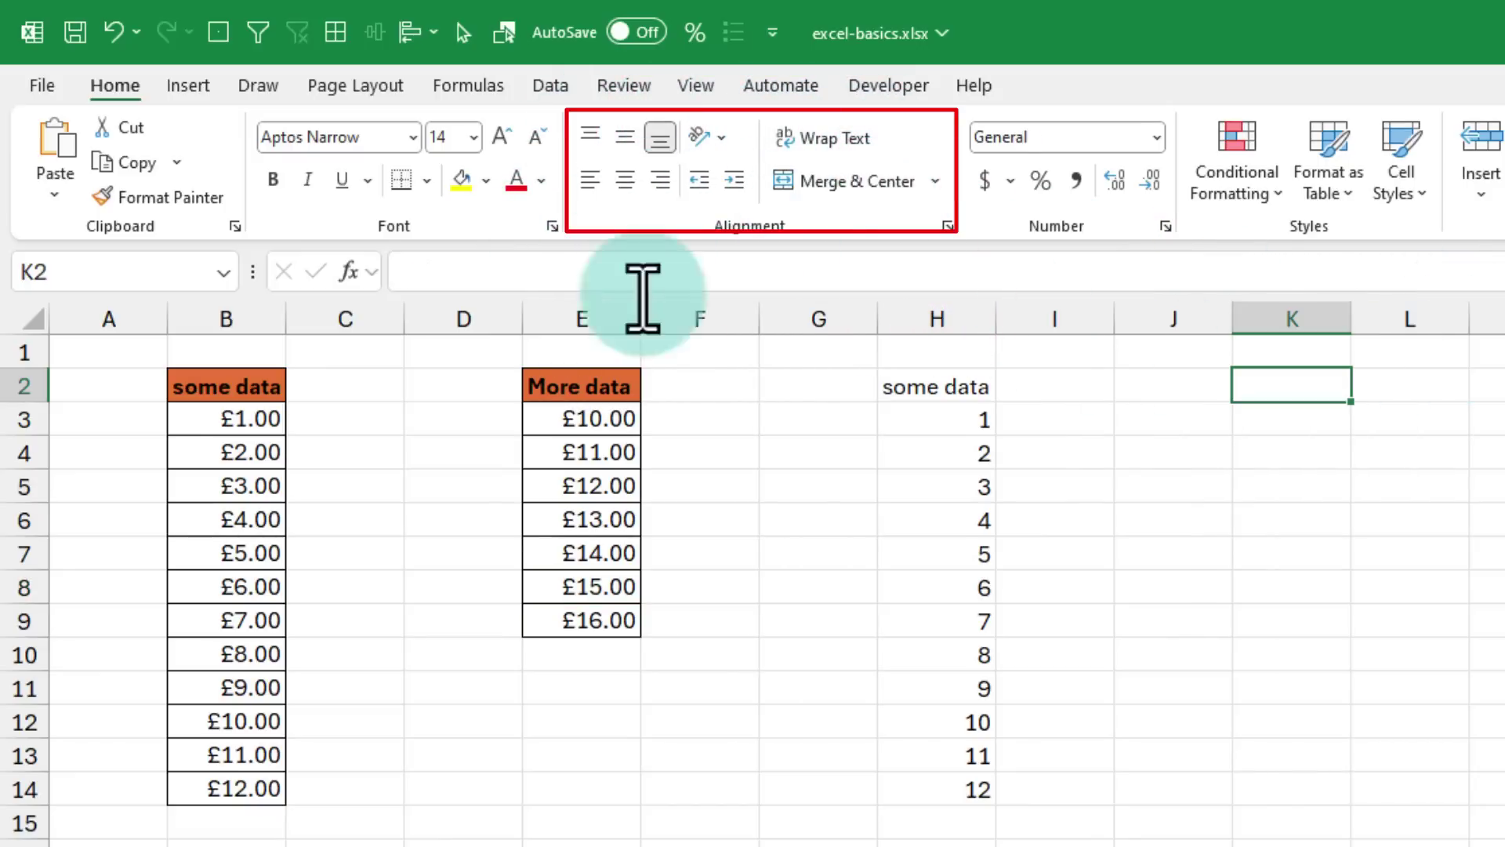
{"action": "left_click", "coordinate": [208, 388]}
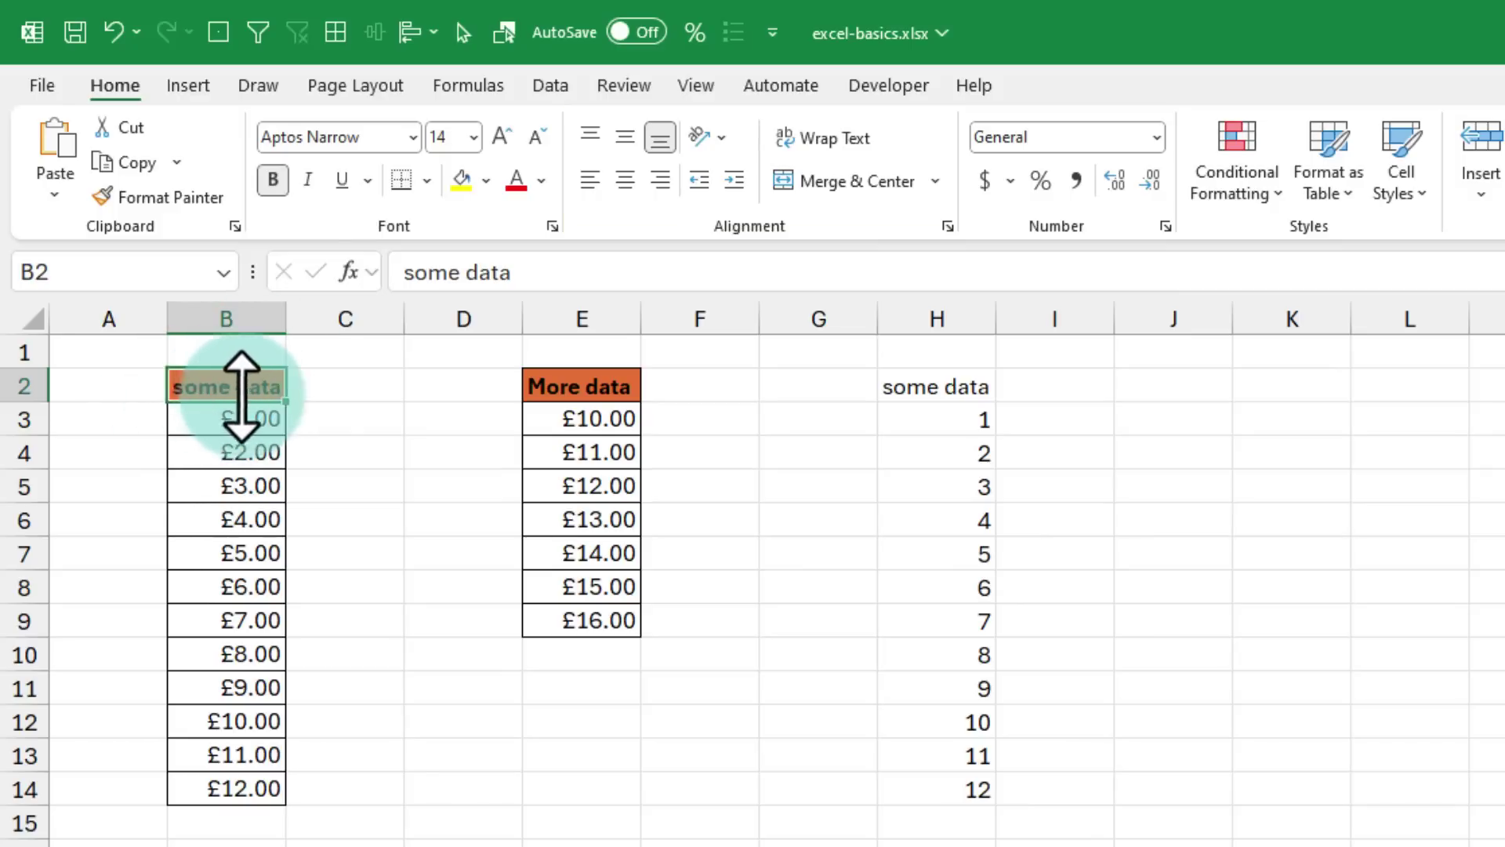
{"action": "left_click", "coordinate": [715, 137]}
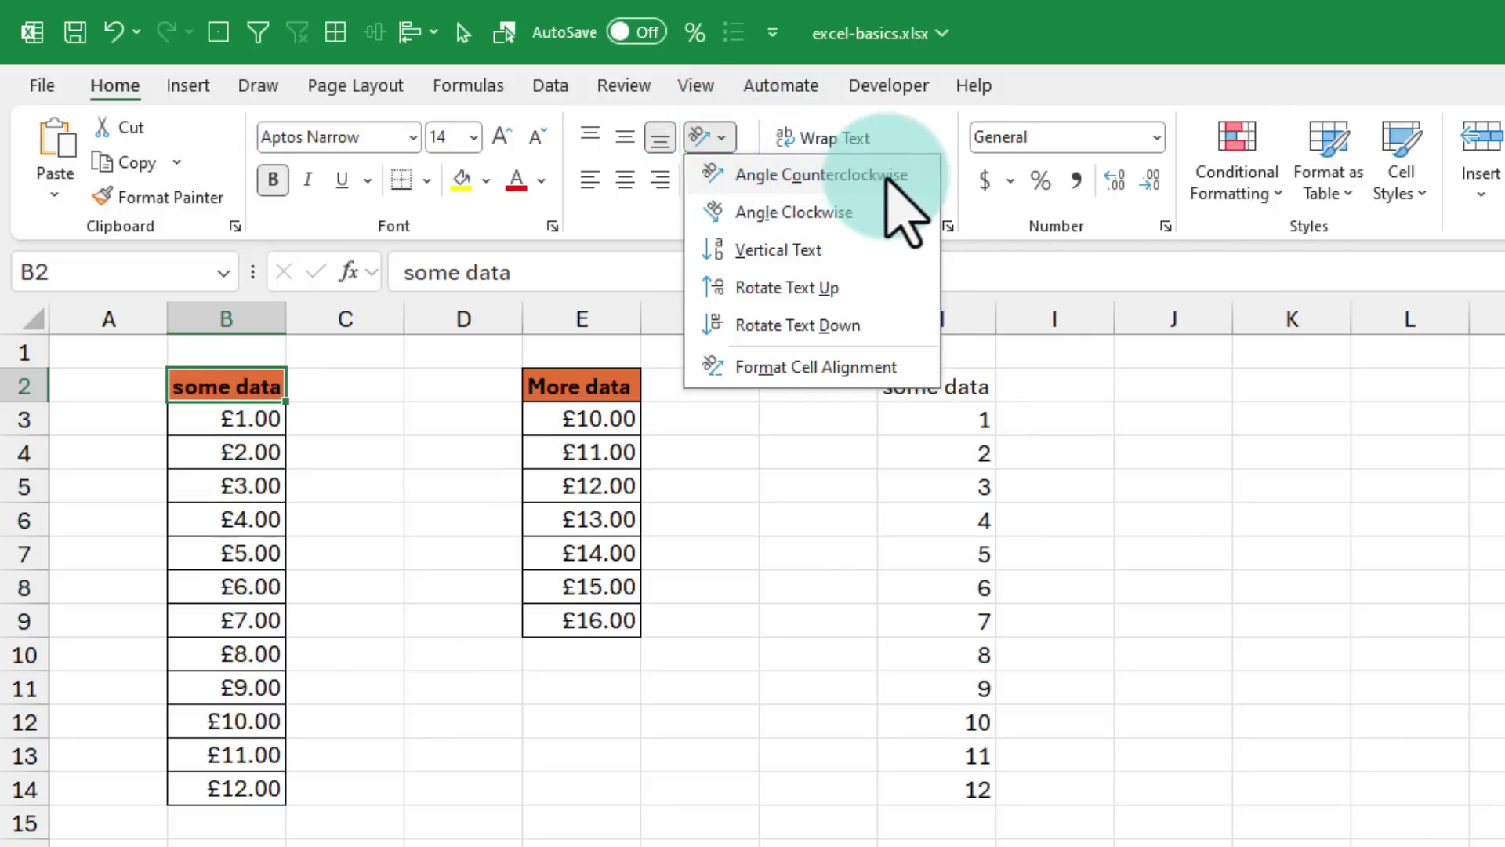
{"action": "left_click", "coordinate": [799, 174]}
{"action": "left_click", "coordinate": [346, 466]}
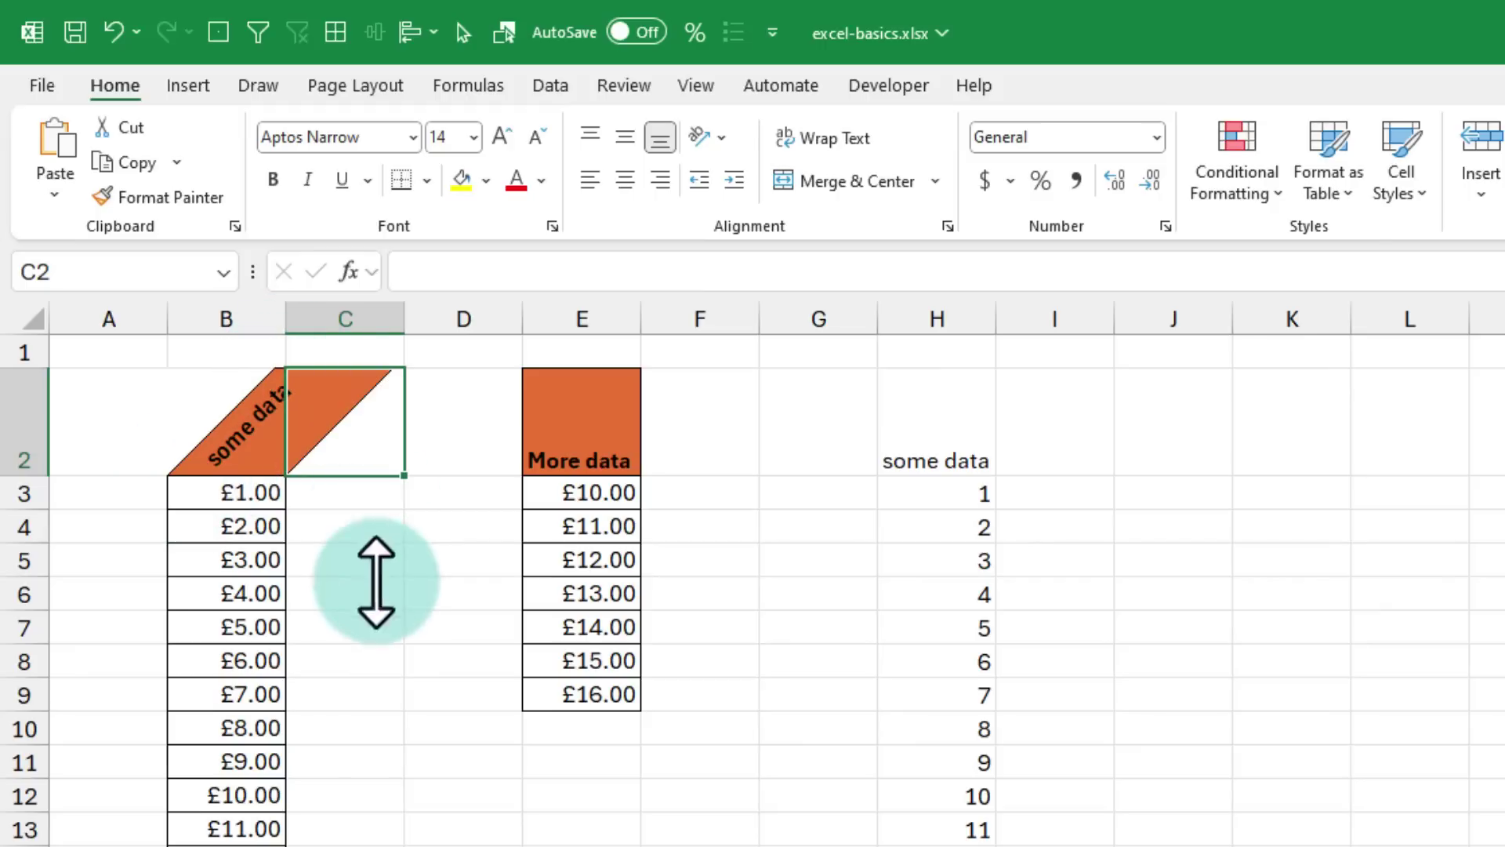
{"action": "left_click", "coordinate": [324, 580]}
{"action": "left_click", "coordinate": [264, 446]}
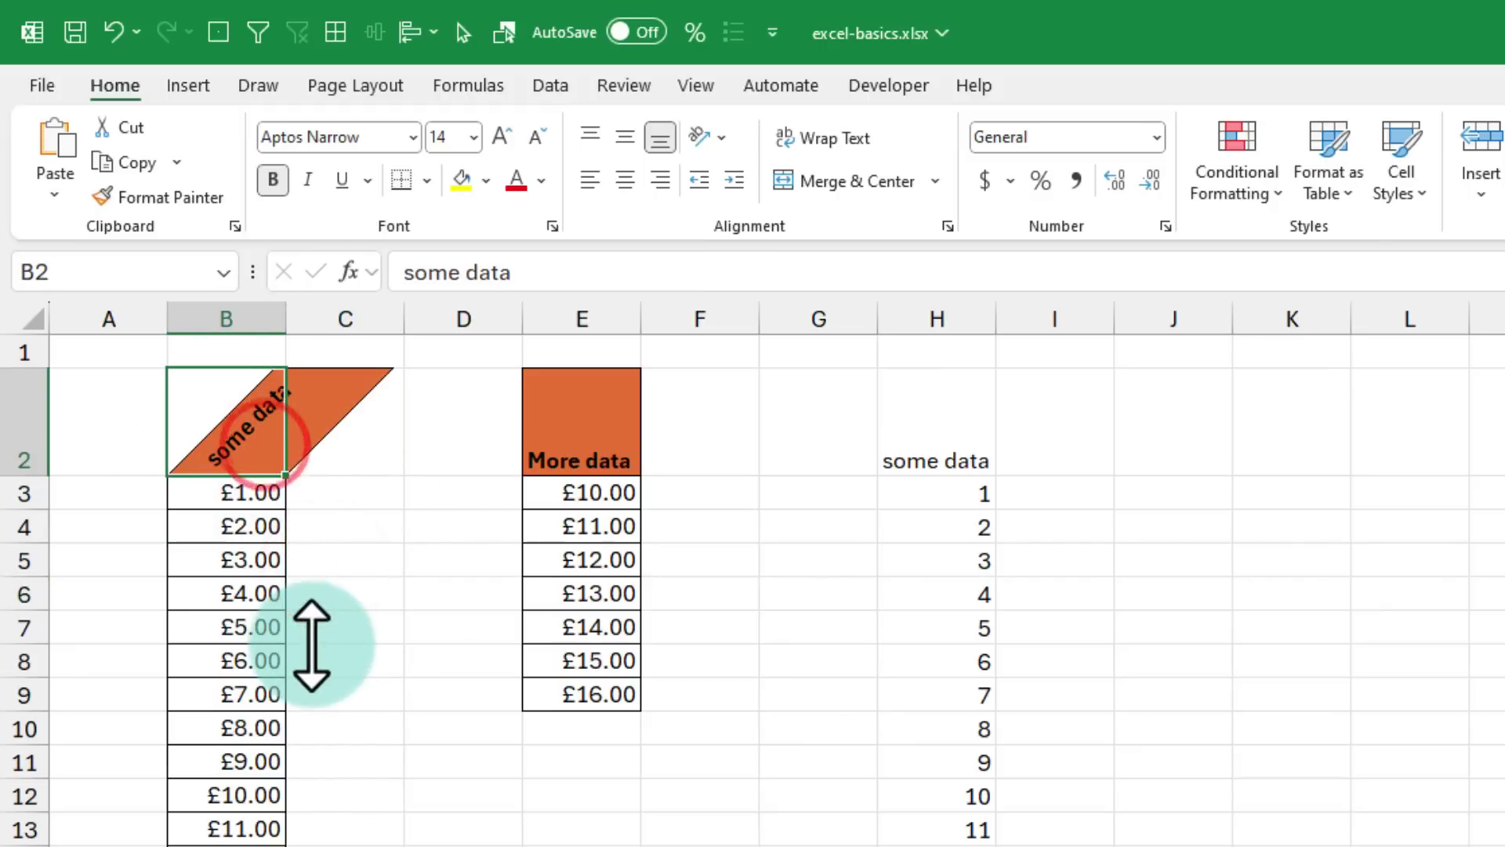
{"action": "left_click", "coordinate": [709, 137]}
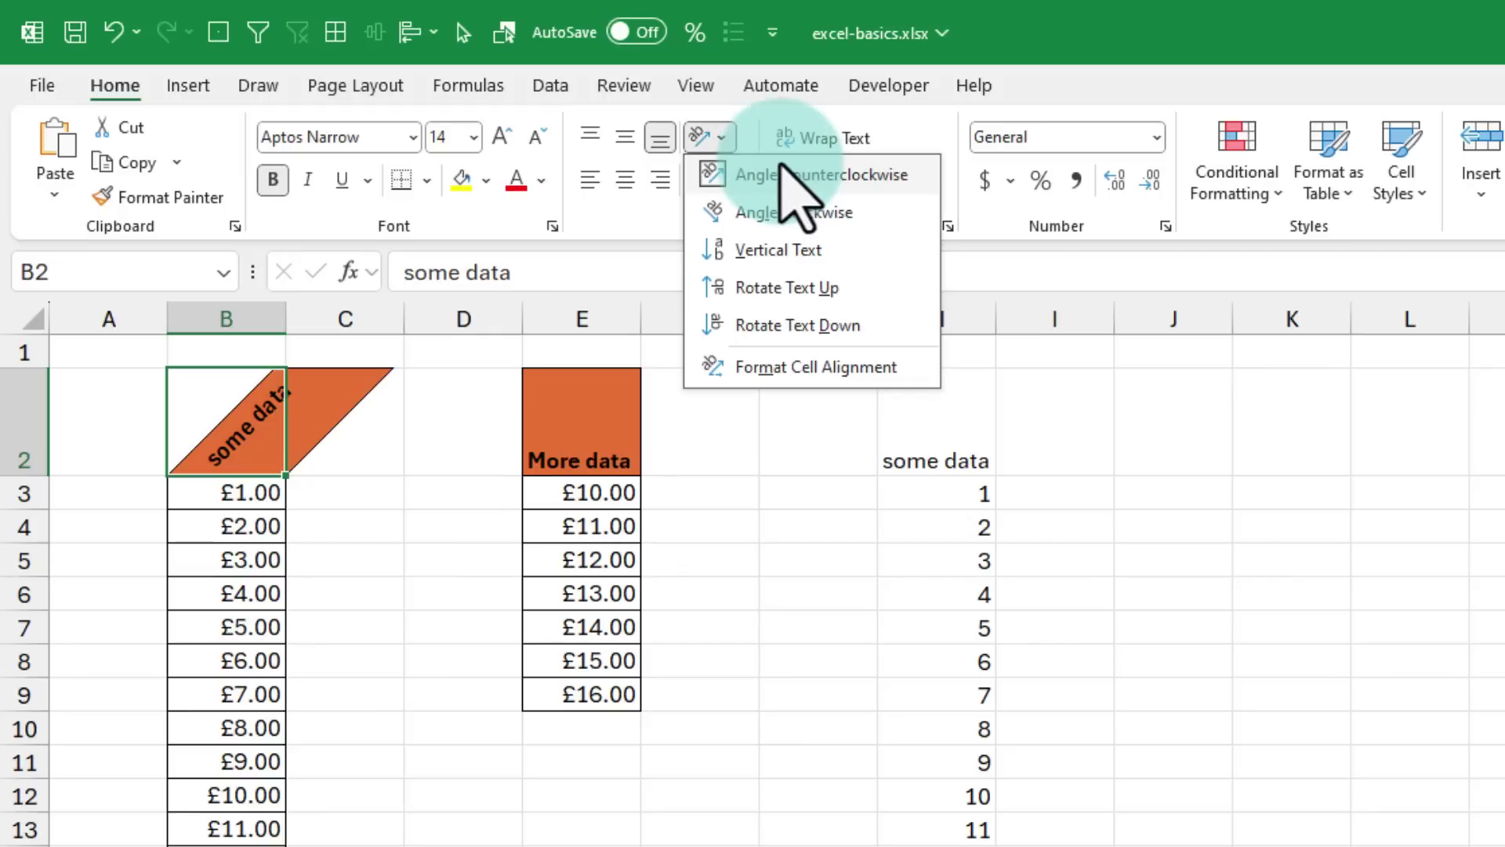
{"action": "left_click", "coordinate": [712, 171]}
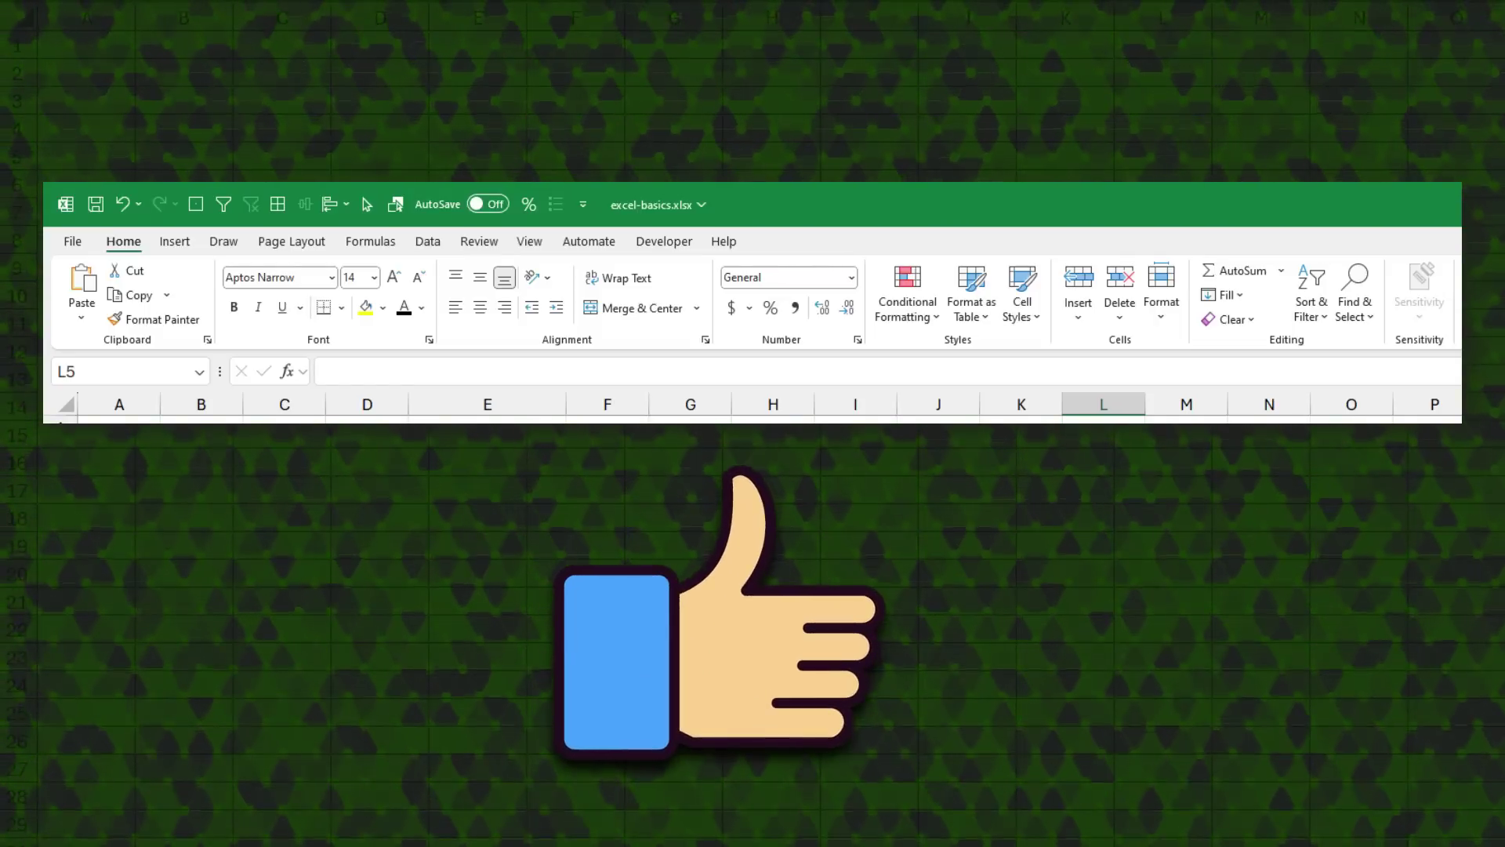
{"action": "left_click", "coordinate": [922, 387]}
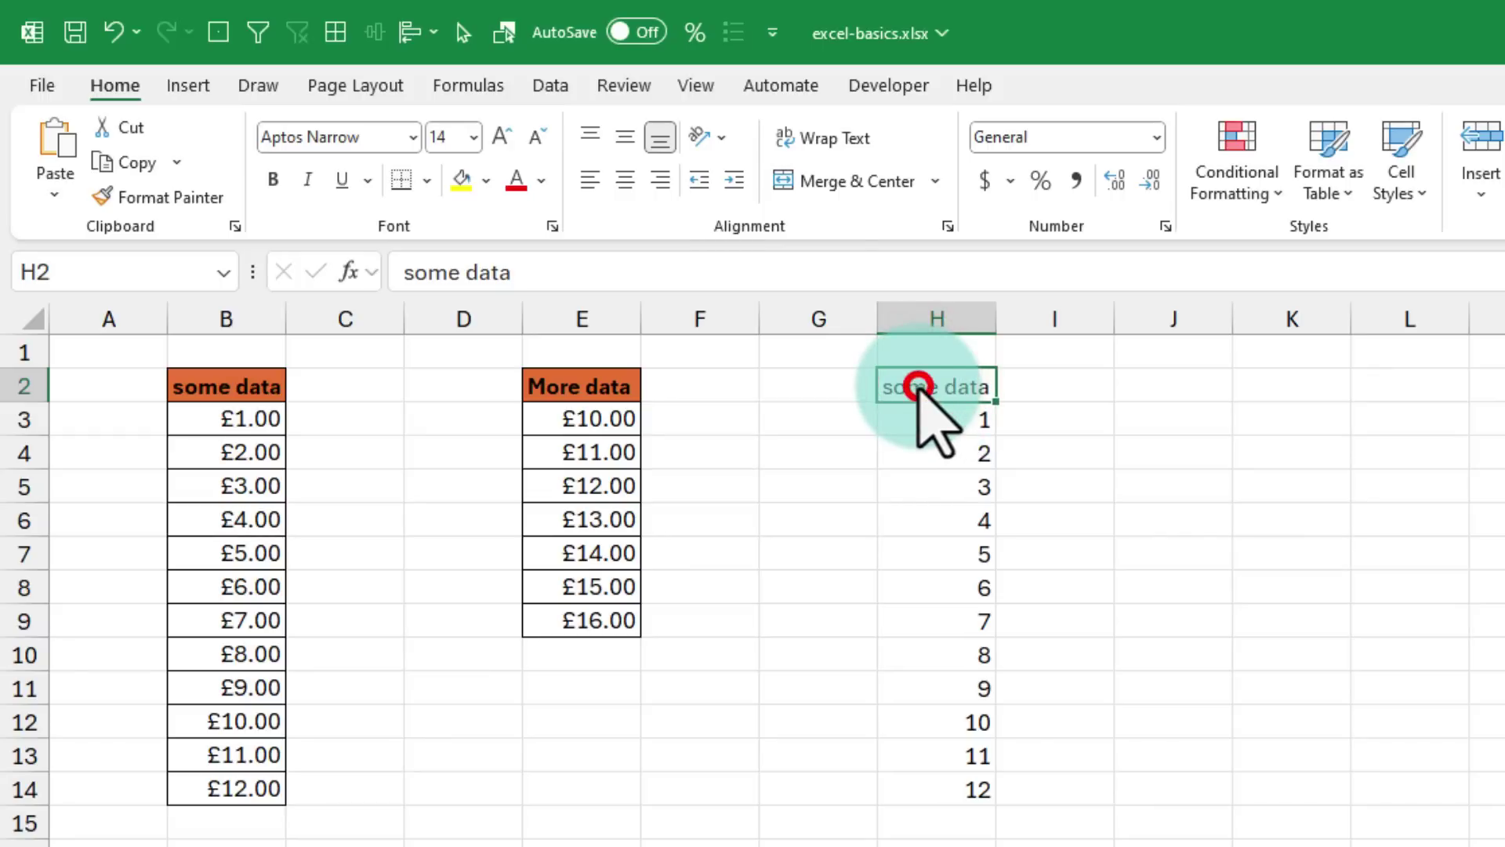
{"action": "left_click_drag", "start_coordinate": [917, 385], "coordinate": [1258, 392]}
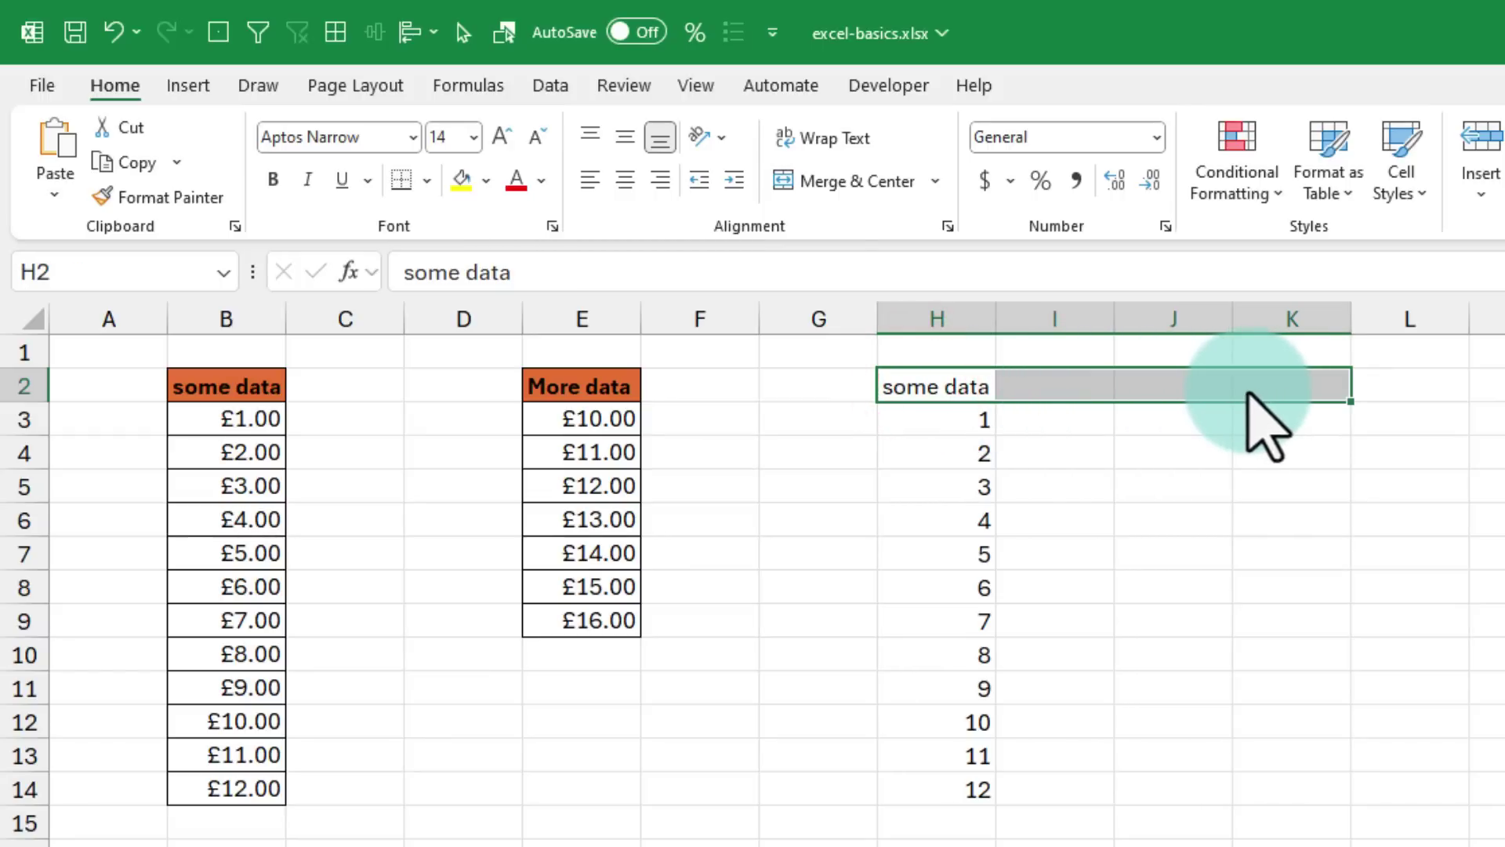
{"action": "left_click", "coordinate": [792, 188]}
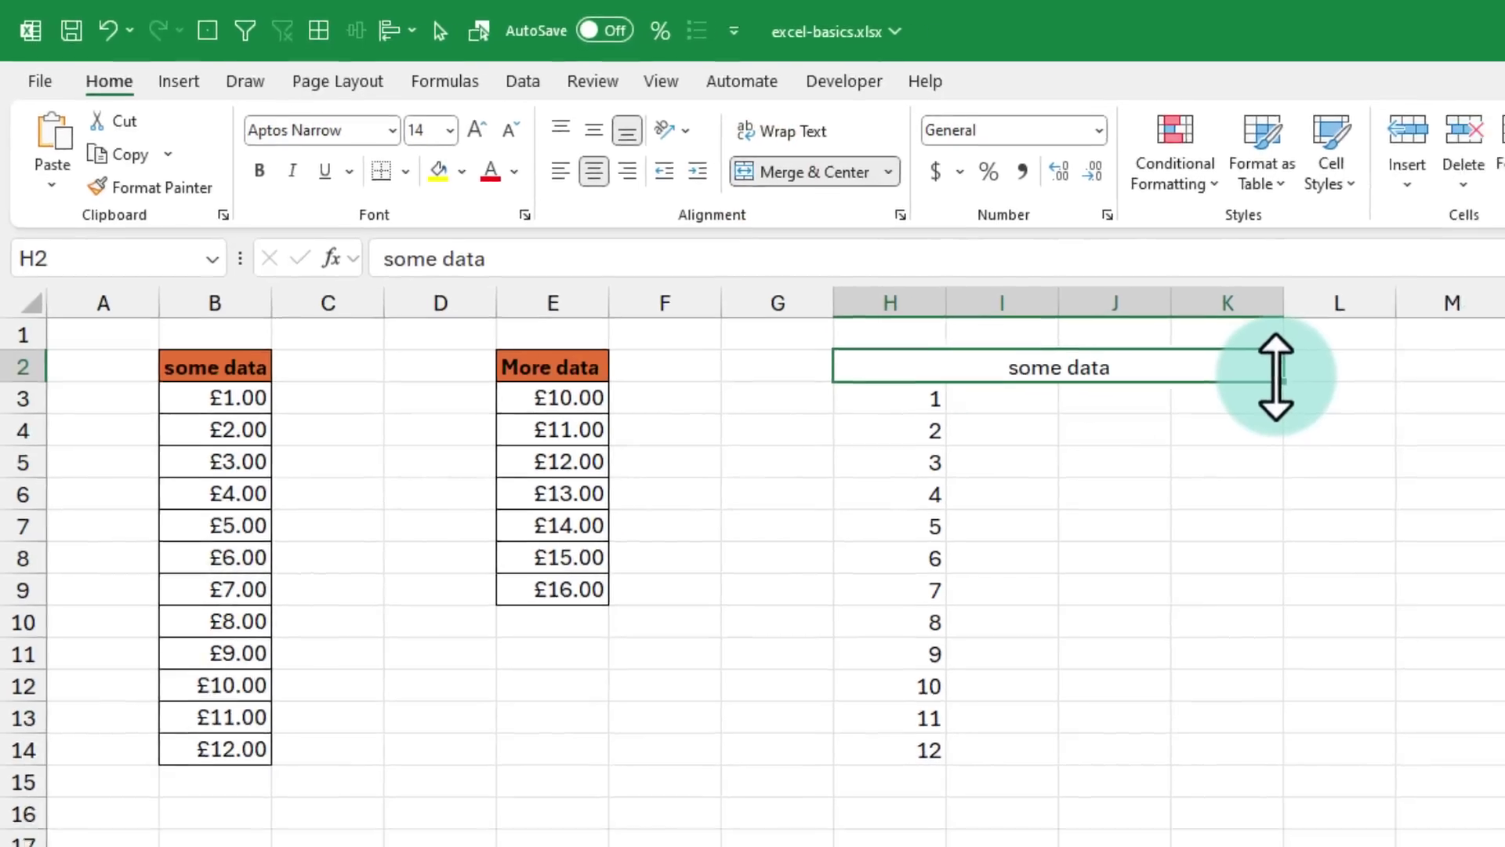
{"action": "key", "text": "ctrl+z"}
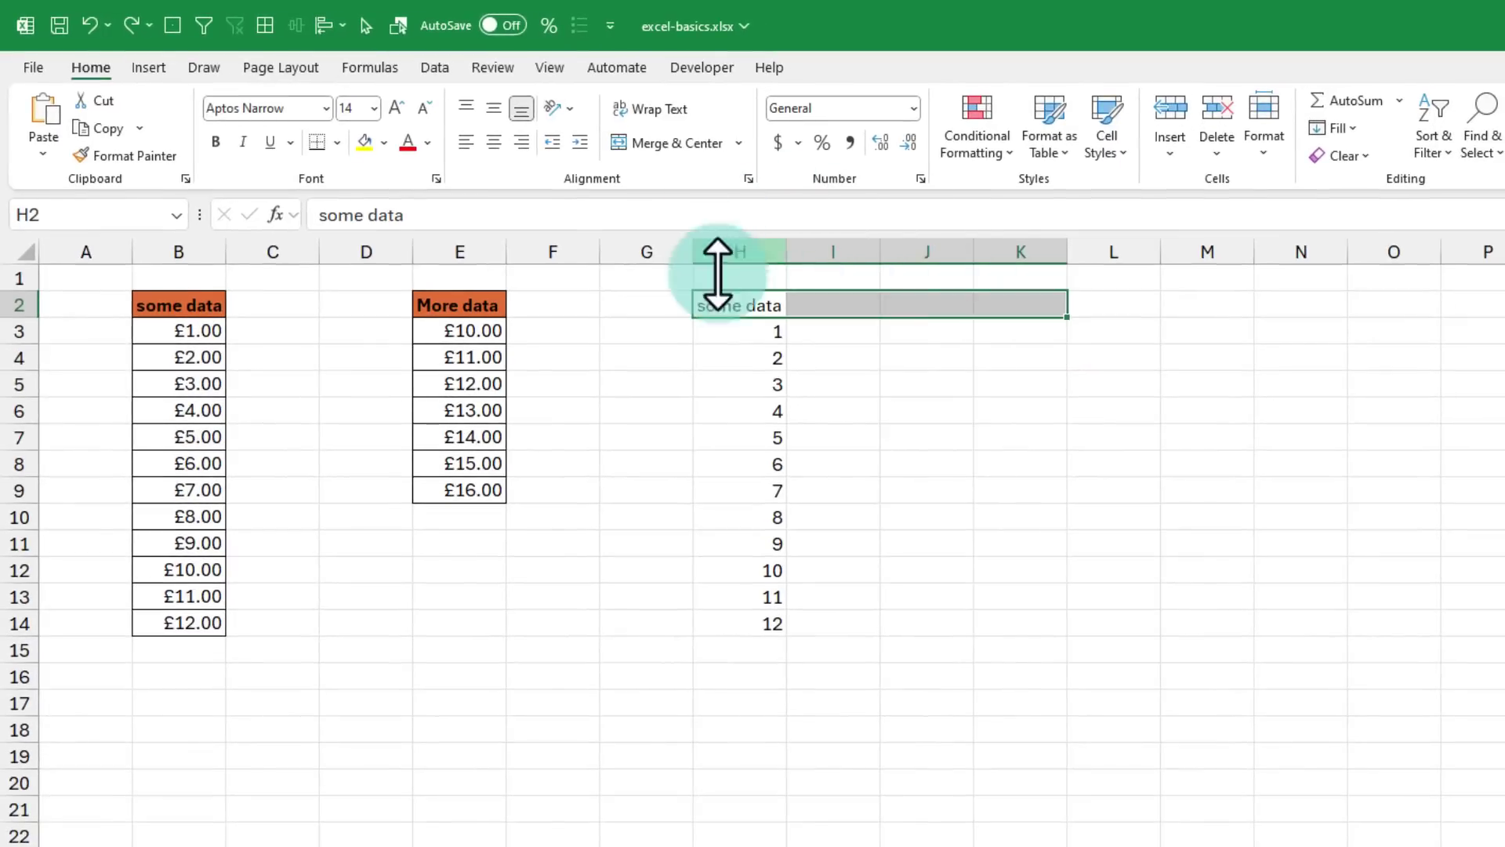
{"action": "left_click", "coordinate": [741, 143]}
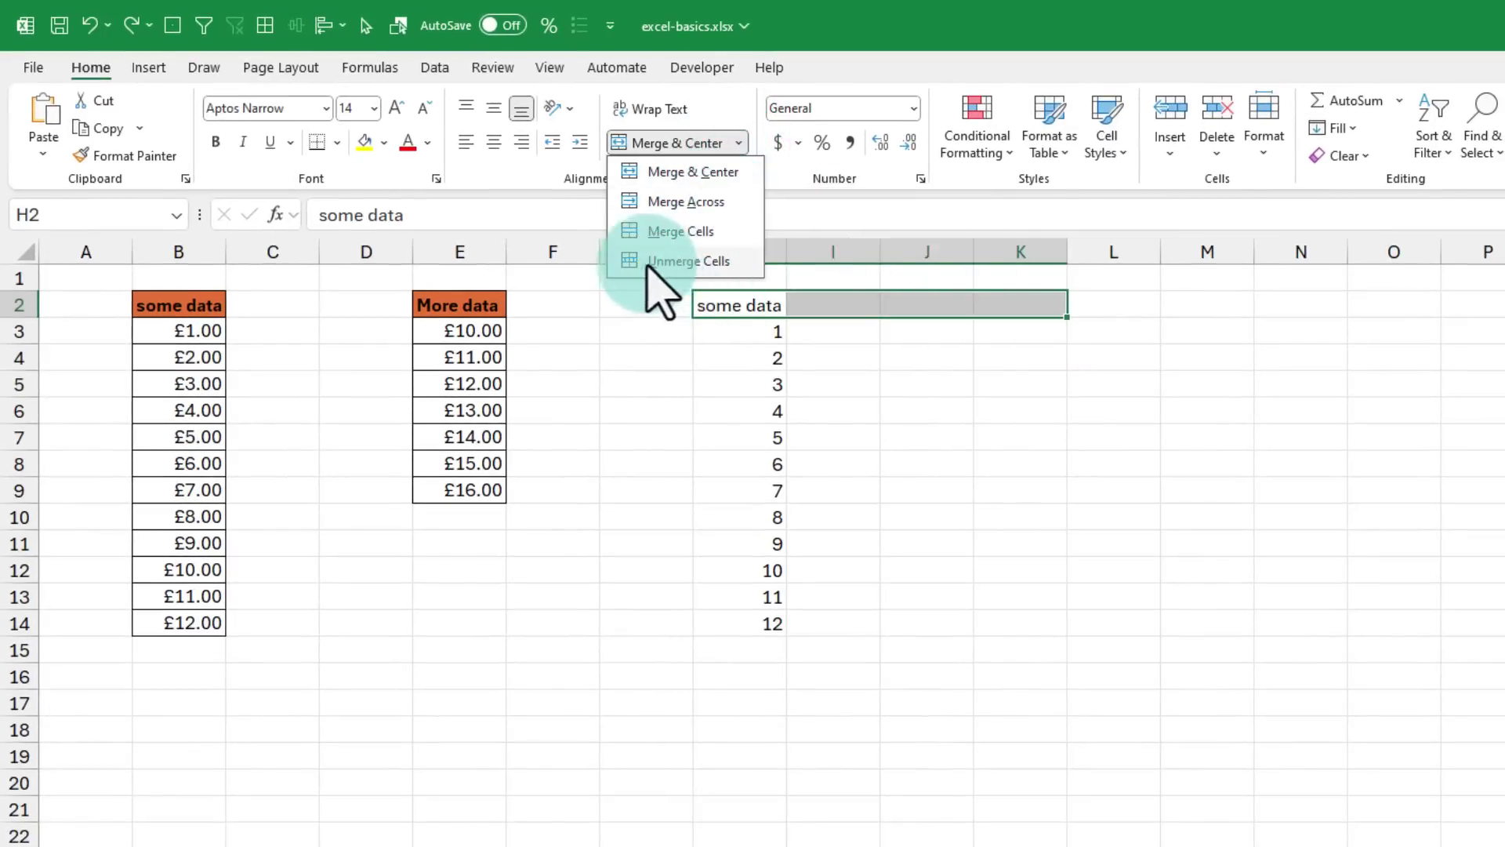
{"action": "left_click", "coordinate": [981, 392]}
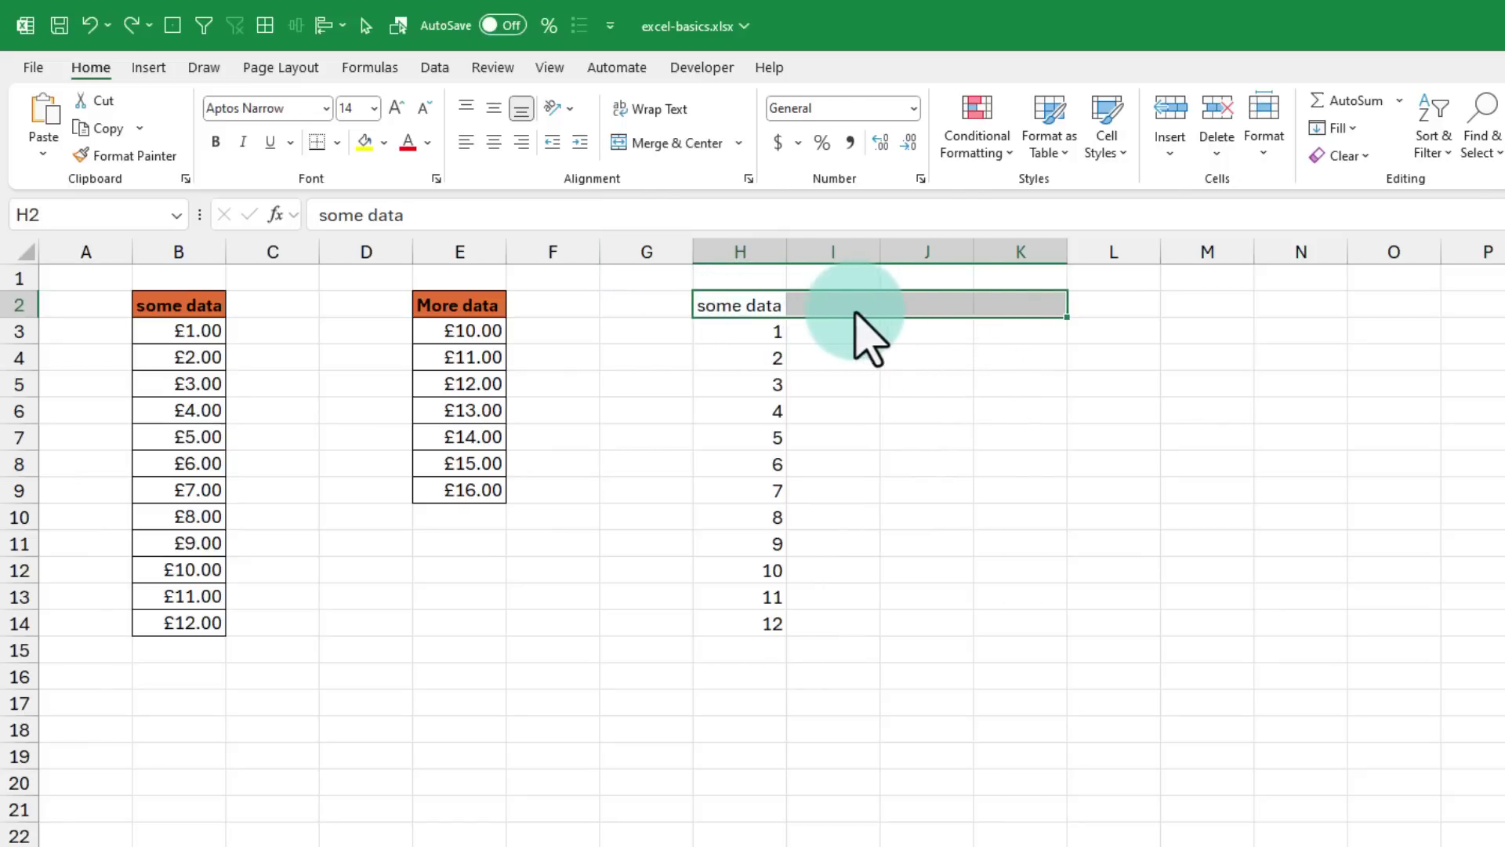
{"action": "left_click", "coordinate": [1087, 393]}
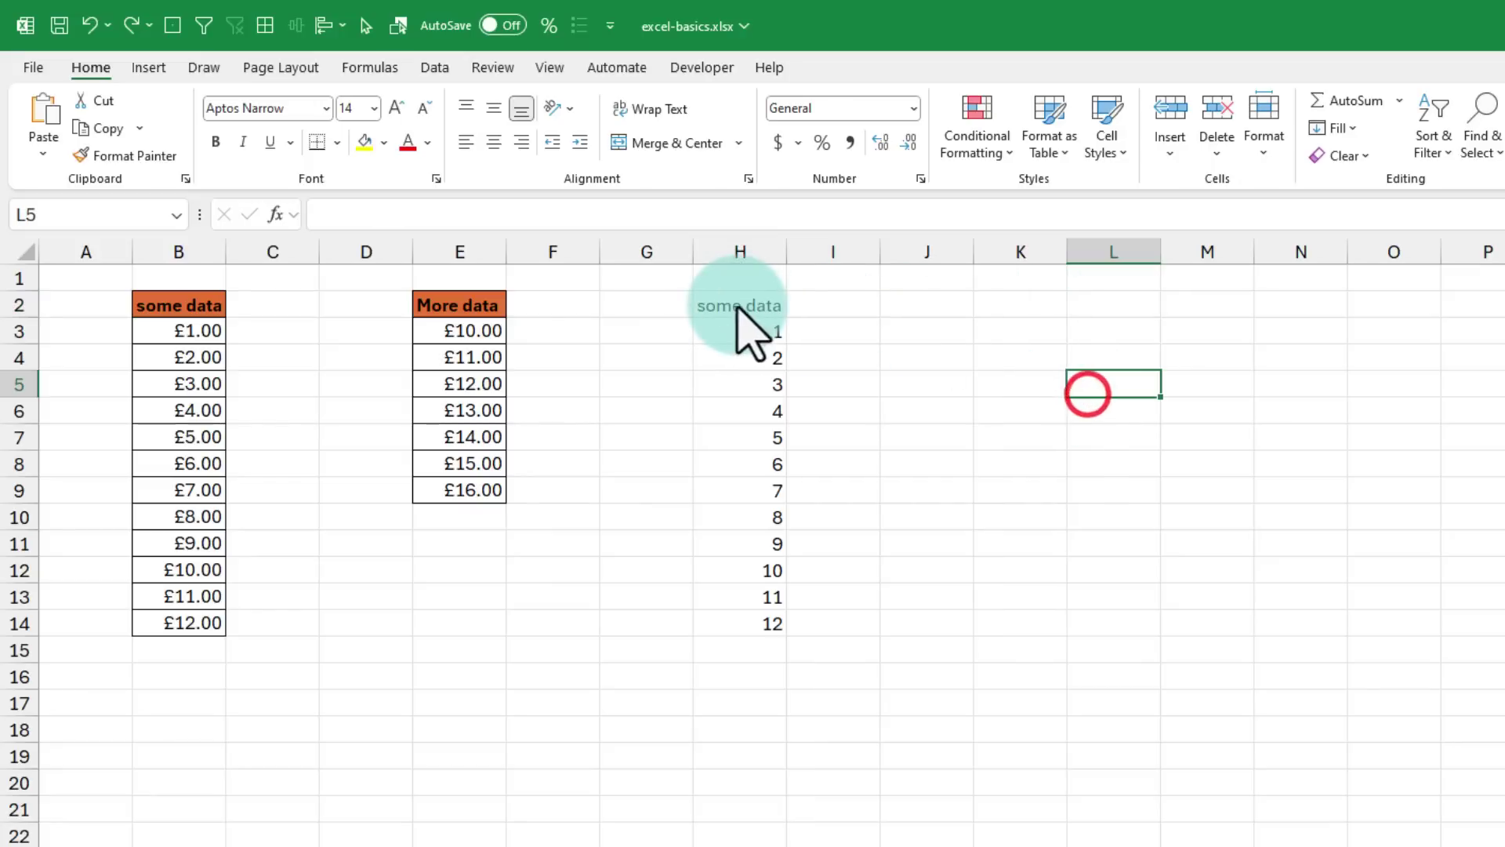
Step: Give H2:K2 the Center Across Selection horizontal alignment in Format Cells
{"action": "left_click_drag", "start_coordinate": [734, 305], "coordinate": [1005, 309]}
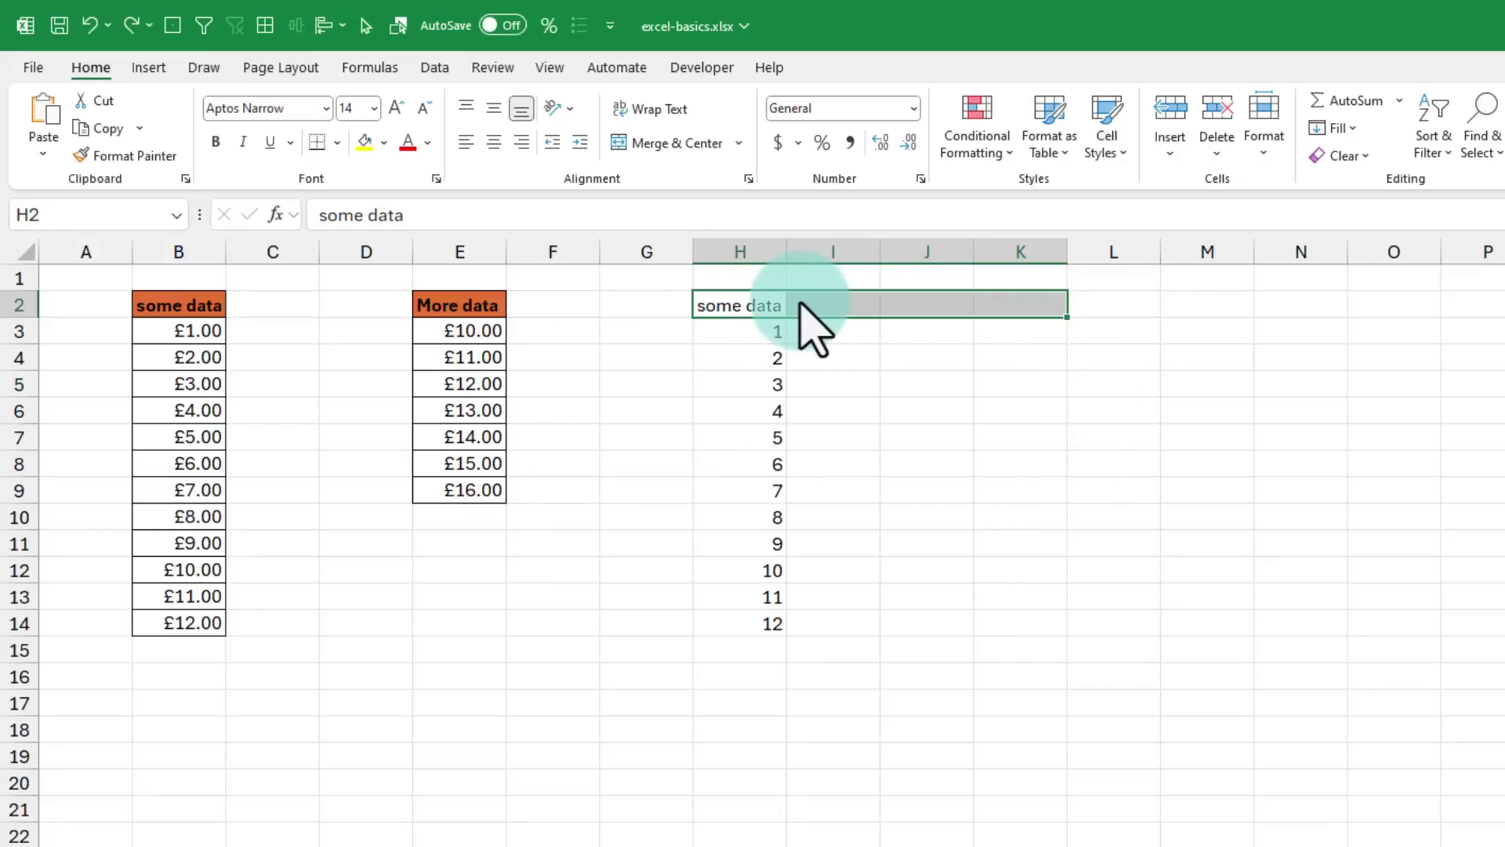
{"action": "left_click", "coordinate": [750, 181]}
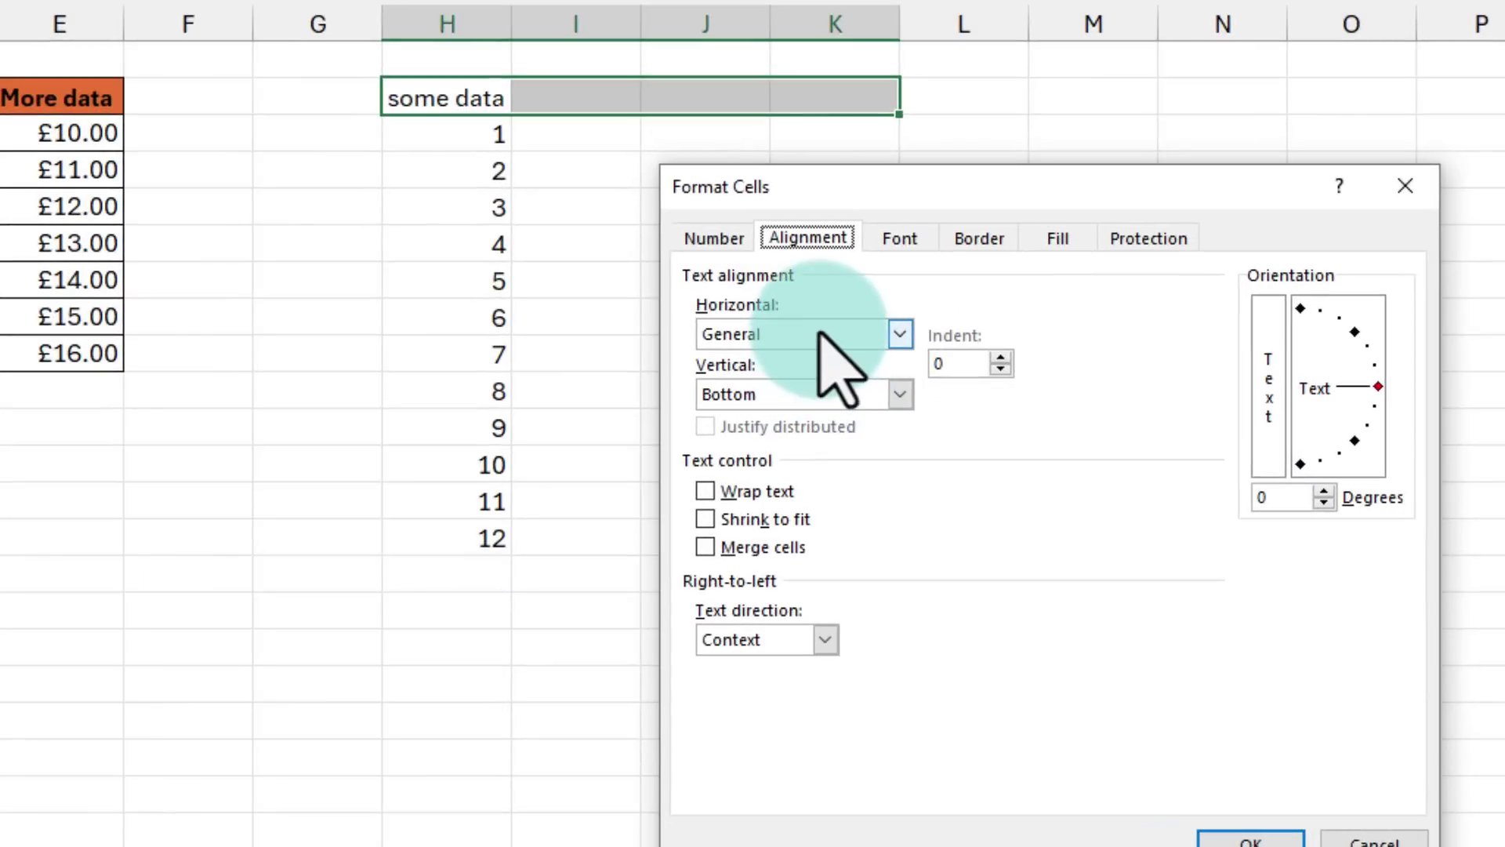
{"action": "left_click", "coordinate": [1009, 473]}
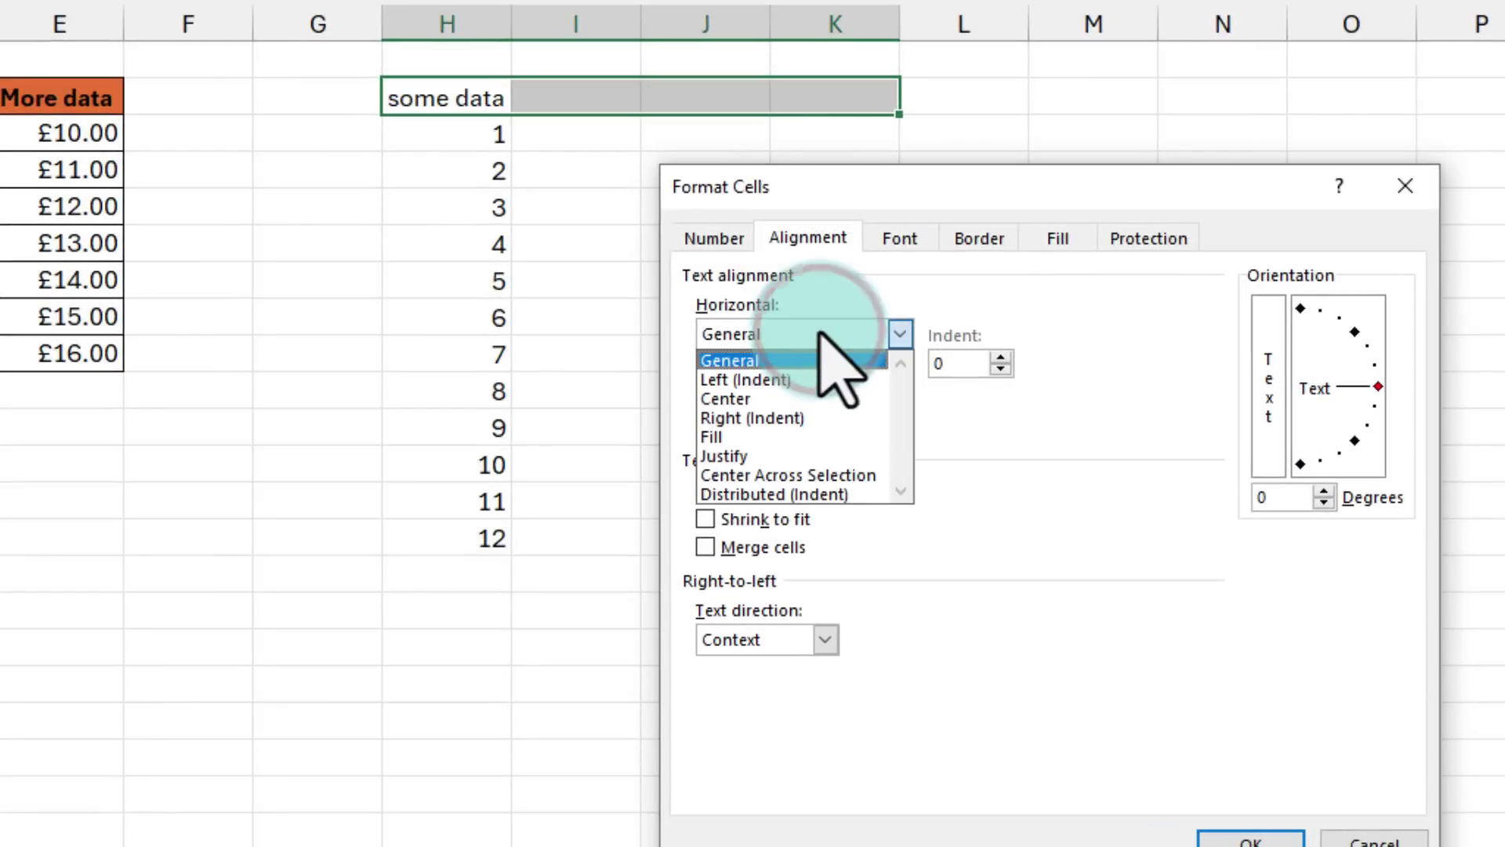
{"action": "left_click", "coordinate": [788, 476]}
{"action": "left_click", "coordinate": [1252, 837]}
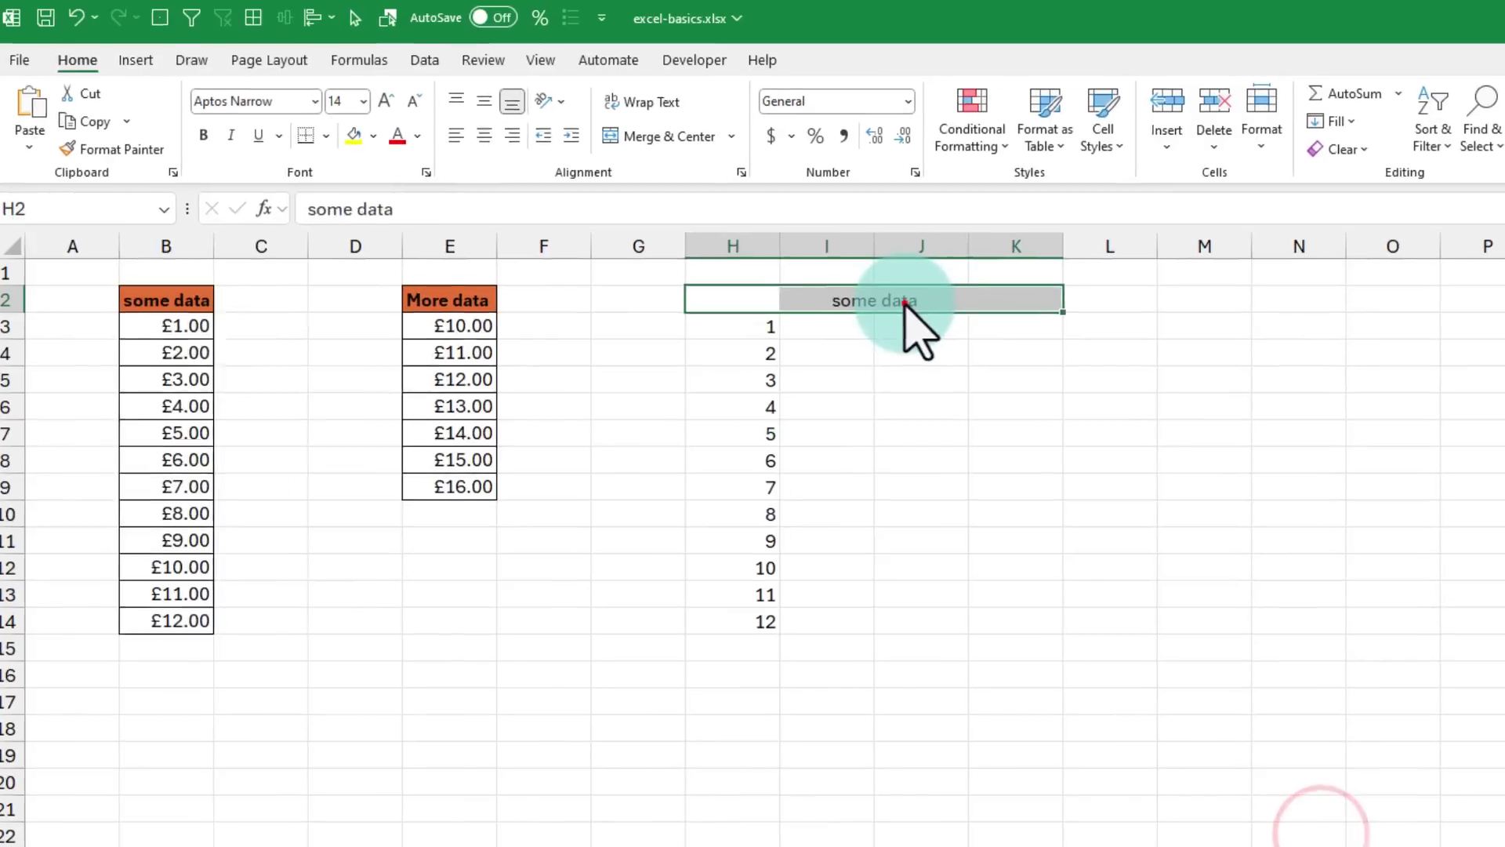
Step: Click through H2, I2, J2 and K2 to confirm they remain separate, unmerged cells
{"action": "left_click", "coordinate": [906, 302]}
{"action": "left_click", "coordinate": [705, 301]}
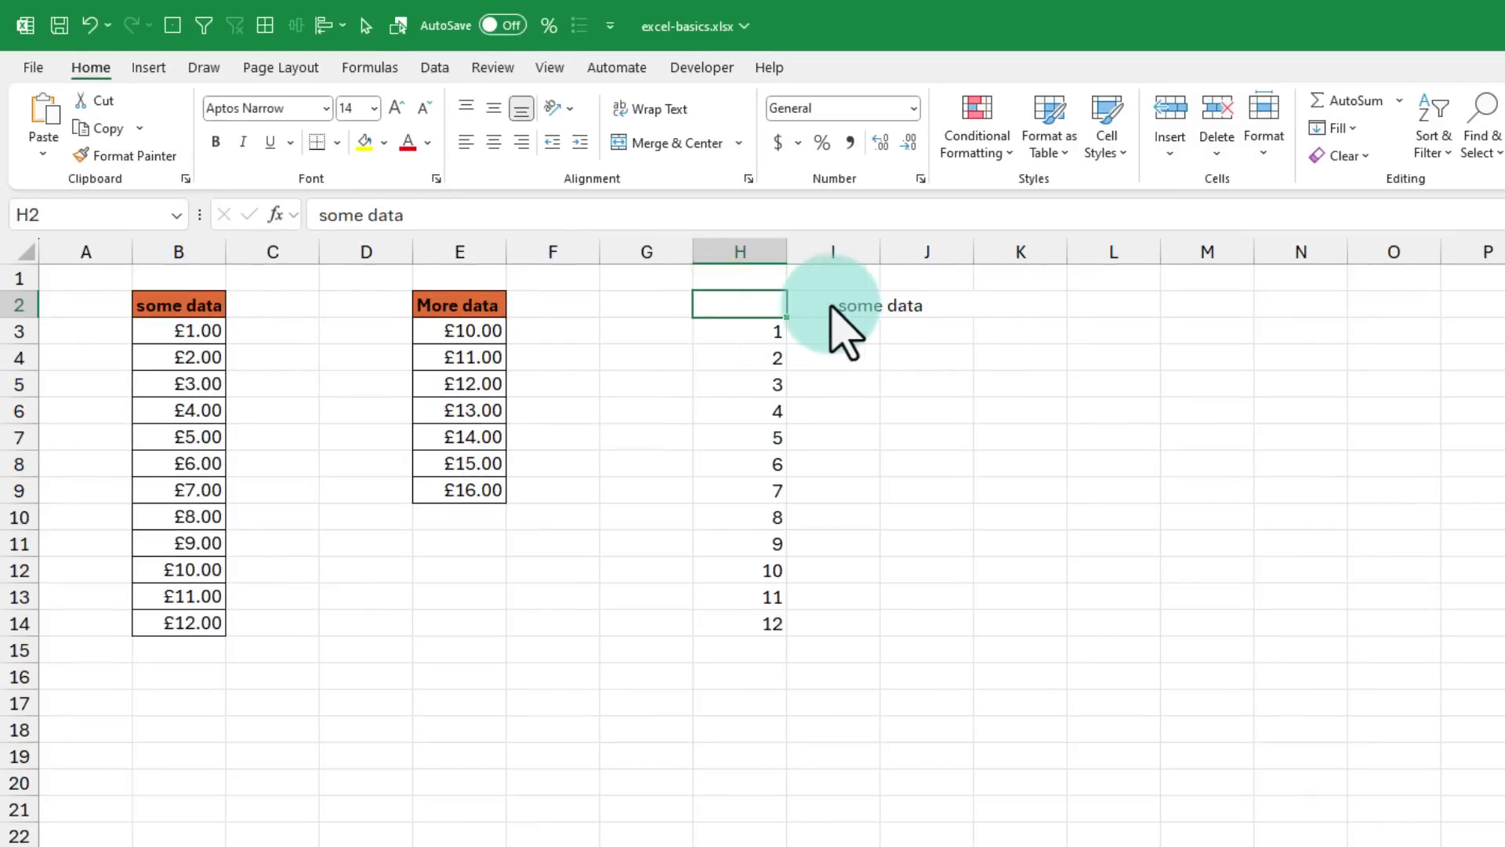
{"action": "left_click_drag", "start_coordinate": [723, 306], "coordinate": [1016, 311]}
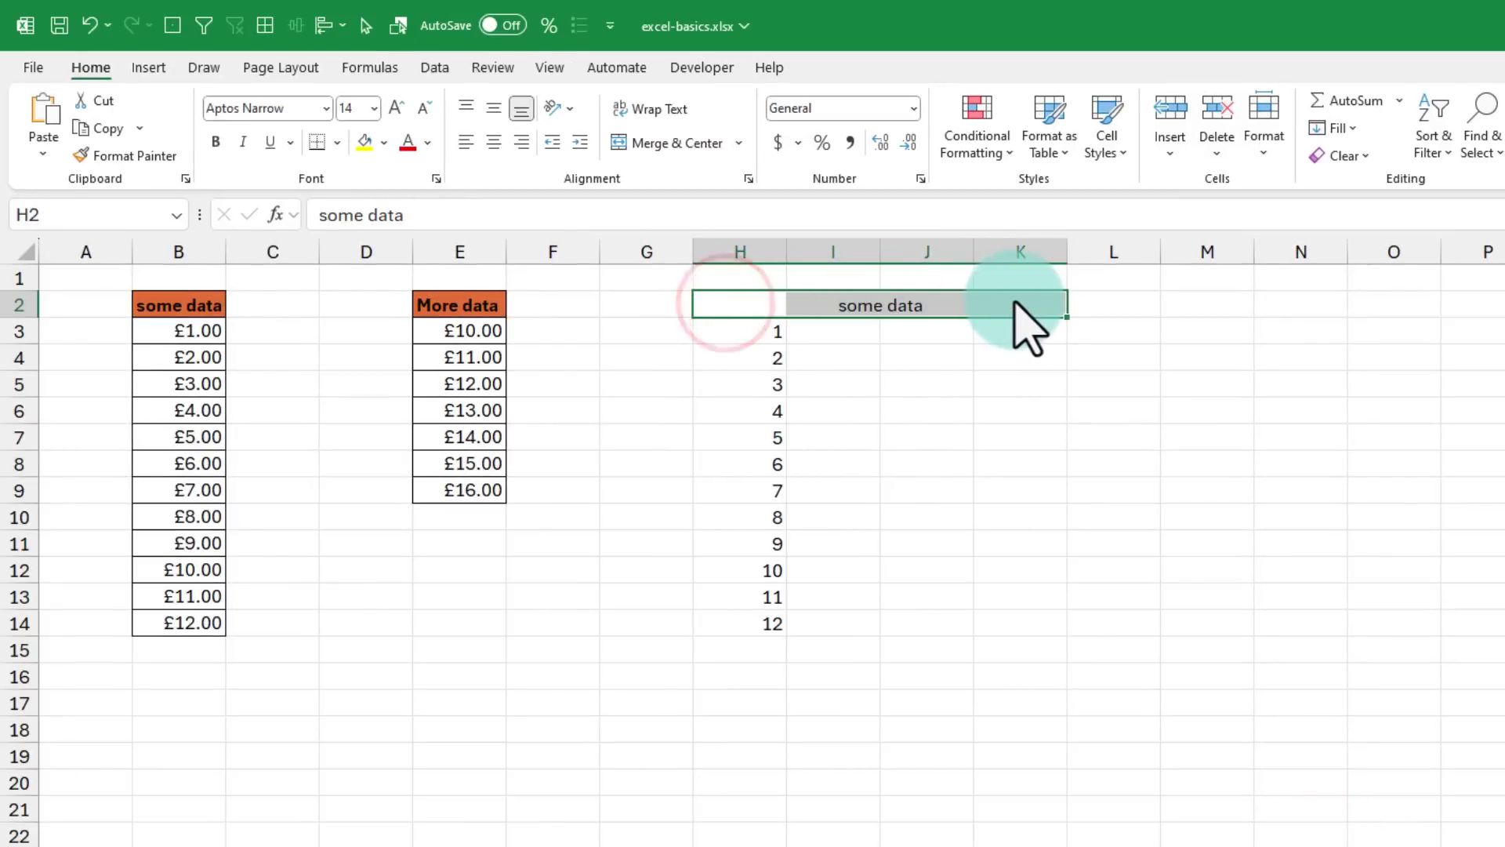
{"action": "left_click", "coordinate": [835, 304]}
{"action": "left_click", "coordinate": [914, 303]}
{"action": "left_click", "coordinate": [998, 303]}
{"action": "left_click", "coordinate": [765, 302]}
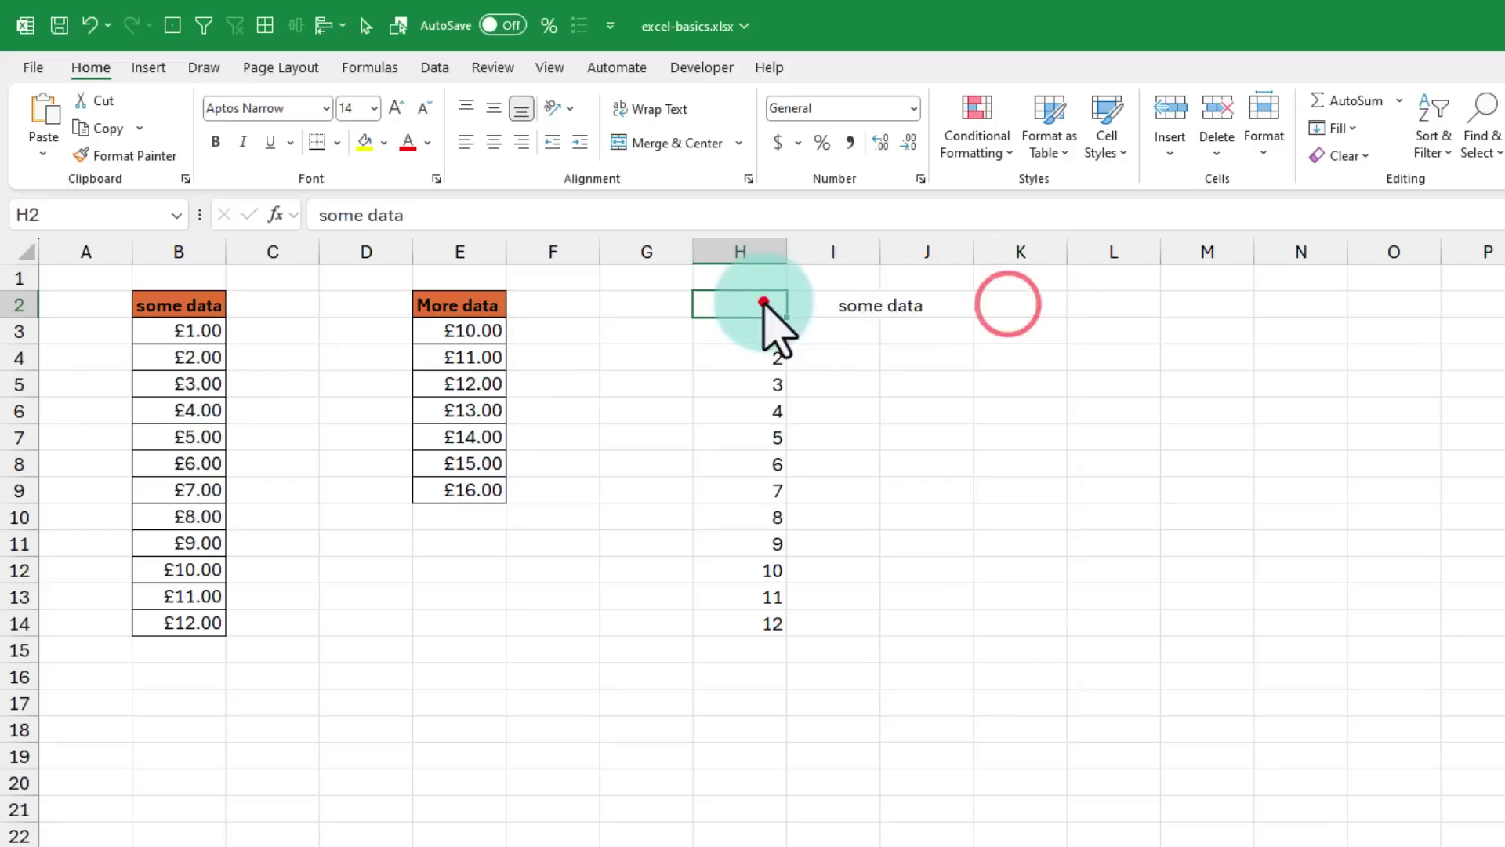
{"action": "left_click_drag", "start_coordinate": [764, 303], "coordinate": [1001, 315]}
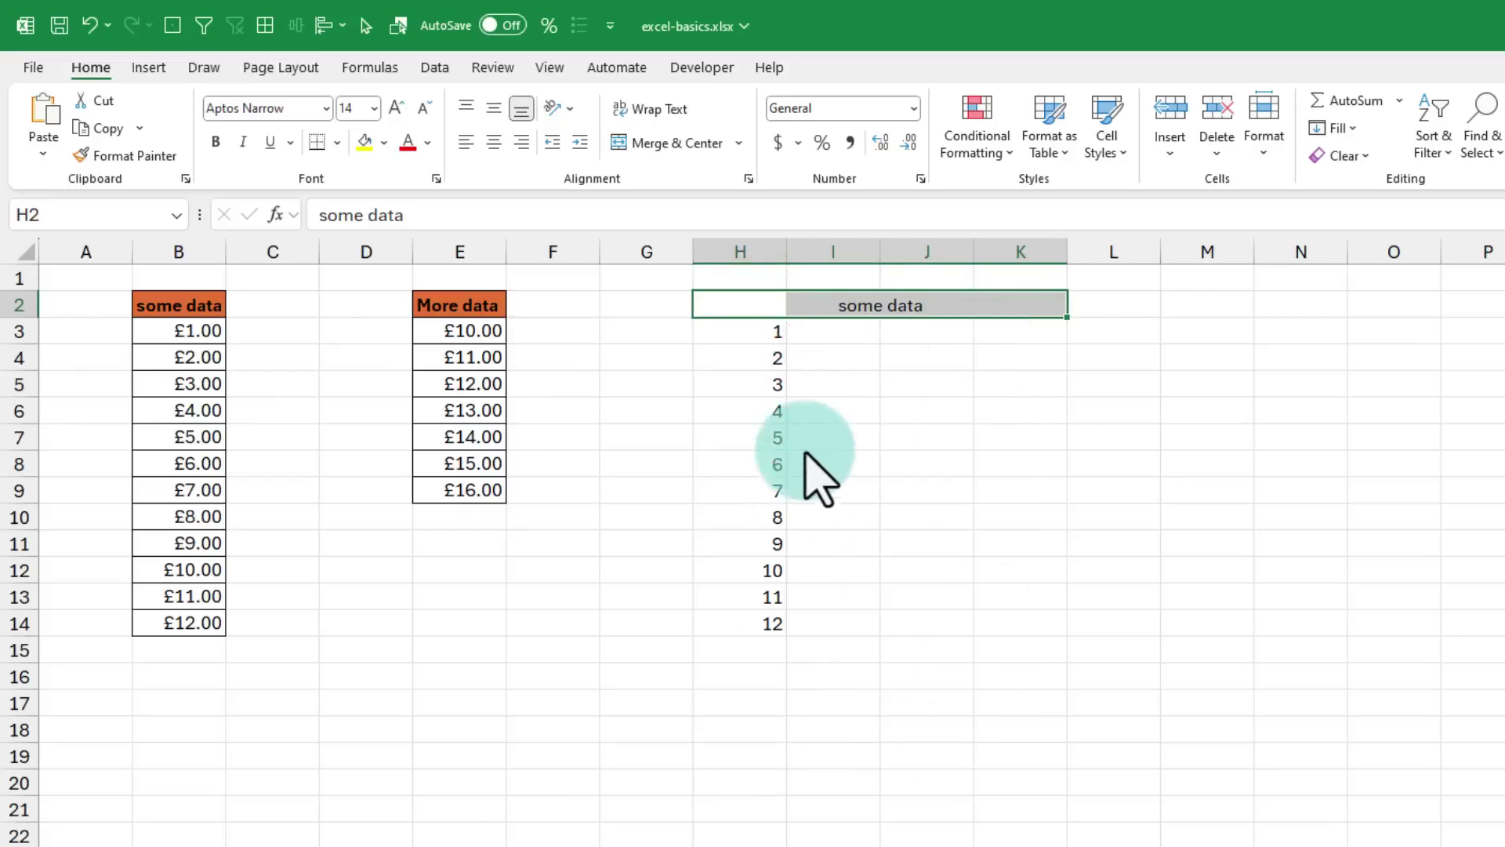
Step: Type 'Some data' in H16 and Merge & Center it across H16:K16 using Alt+H, M, C
{"action": "left_click", "coordinate": [769, 687]}
{"action": "type", "text": "So"}
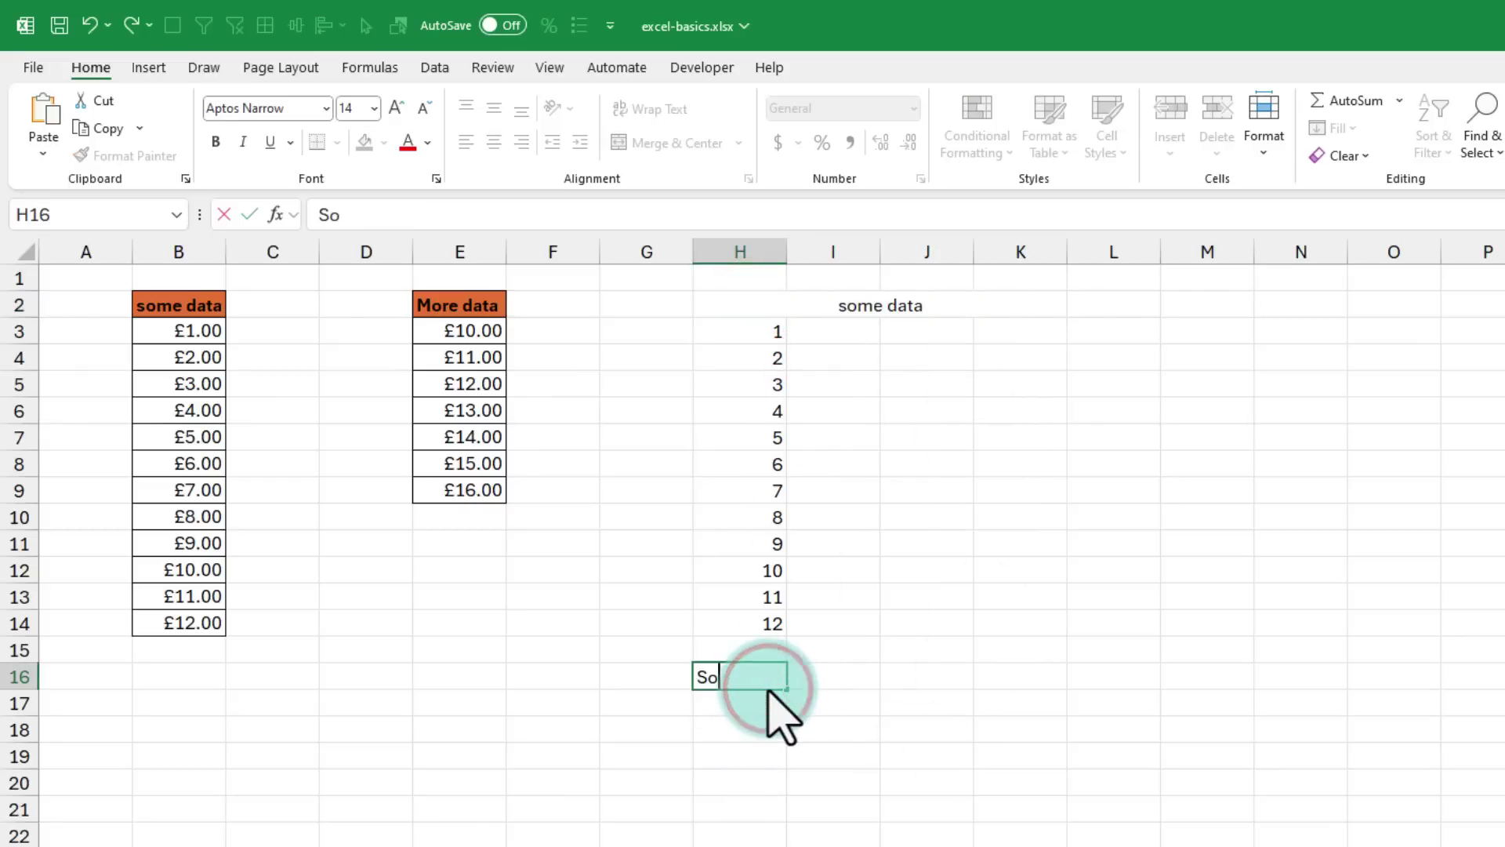
{"action": "left_click_drag", "start_coordinate": [769, 689], "coordinate": [1020, 678]}
{"action": "key", "text": "alt+h"}
{"action": "key", "text": "m"}
{"action": "key", "text": "c"}
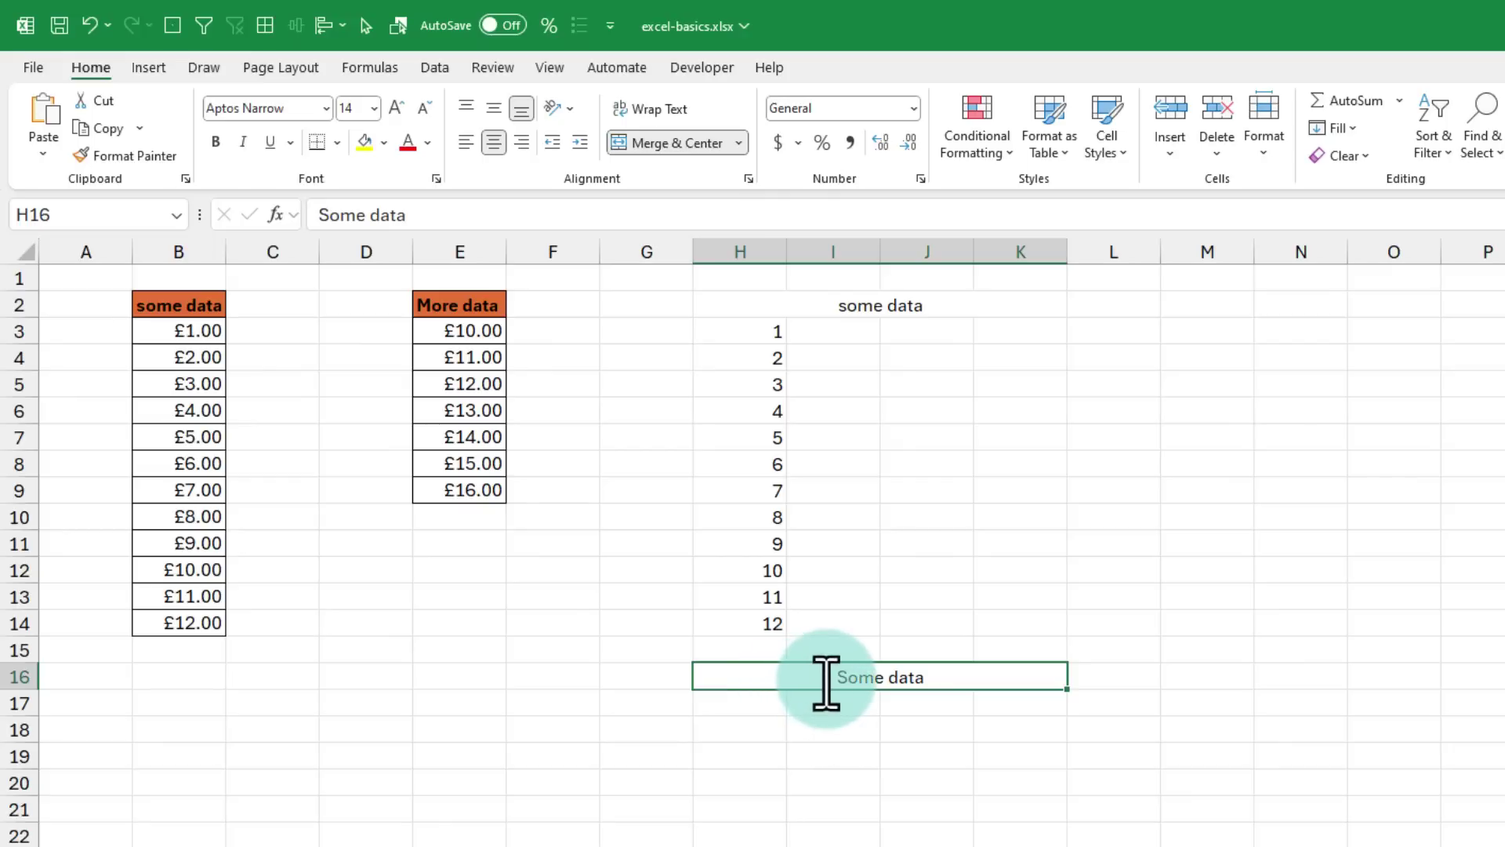
{"action": "left_click", "coordinate": [823, 679]}
{"action": "left_click", "coordinate": [924, 678]}
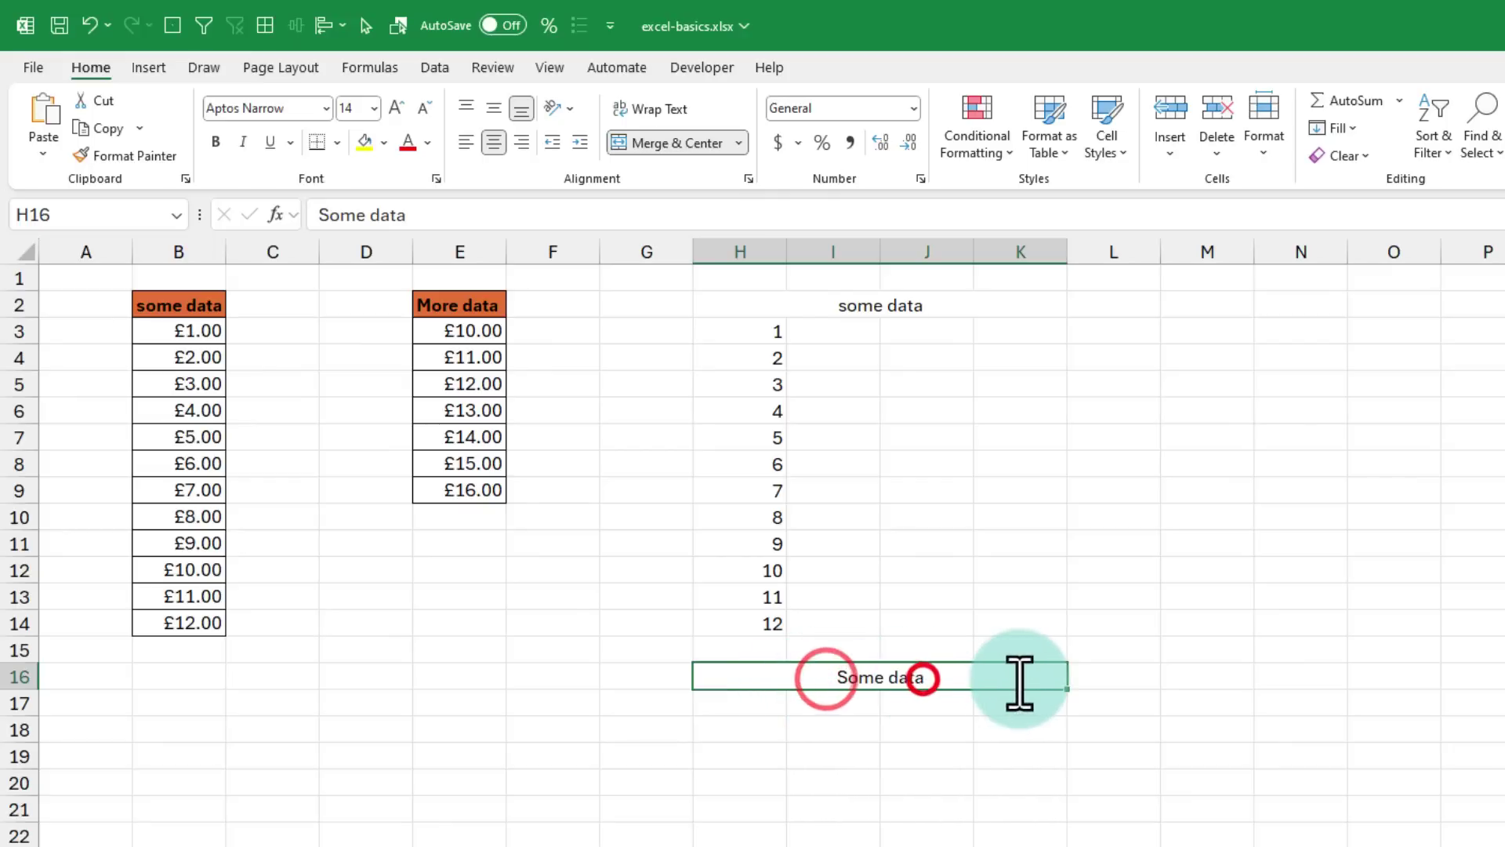
{"action": "left_click", "coordinate": [1019, 679]}
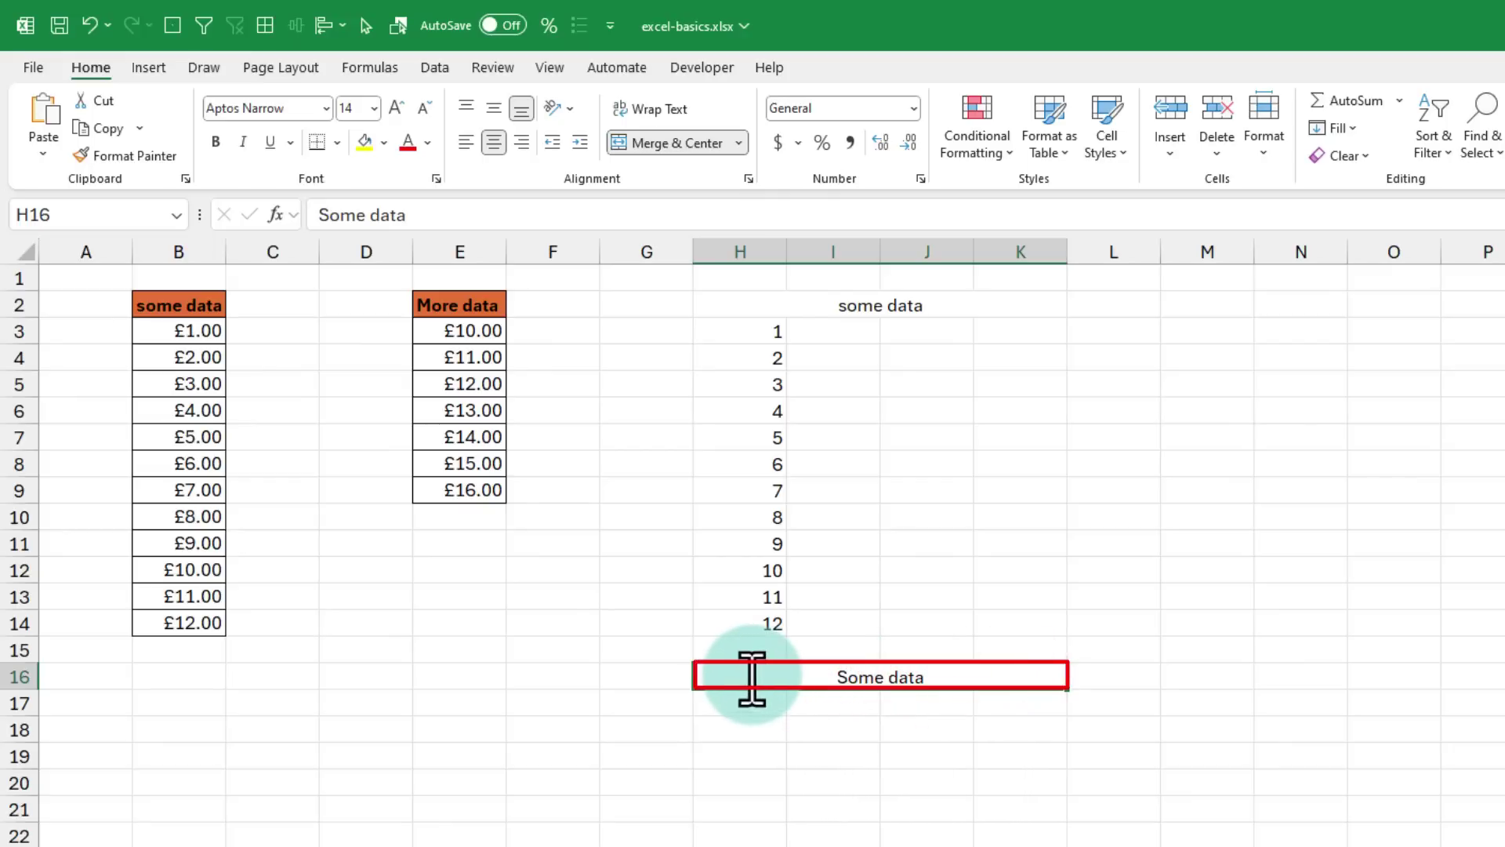
Step: Click H2 through K2 to compare the separate row-2 cells with the merged row 16
{"action": "left_click", "coordinate": [733, 305]}
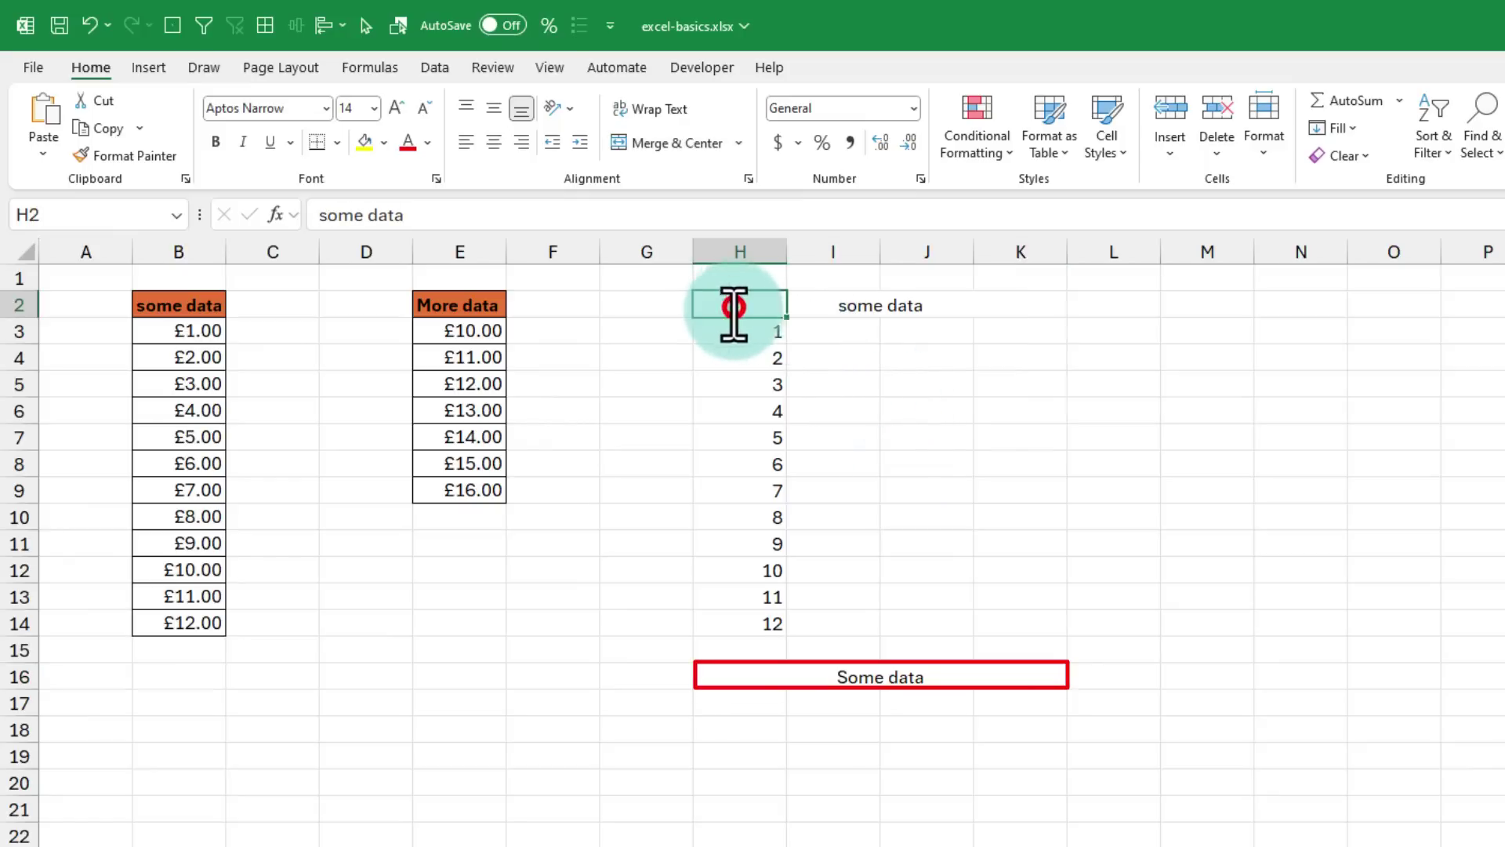
{"action": "left_click", "coordinate": [826, 306]}
{"action": "left_click", "coordinate": [919, 303]}
{"action": "left_click", "coordinate": [1013, 302]}
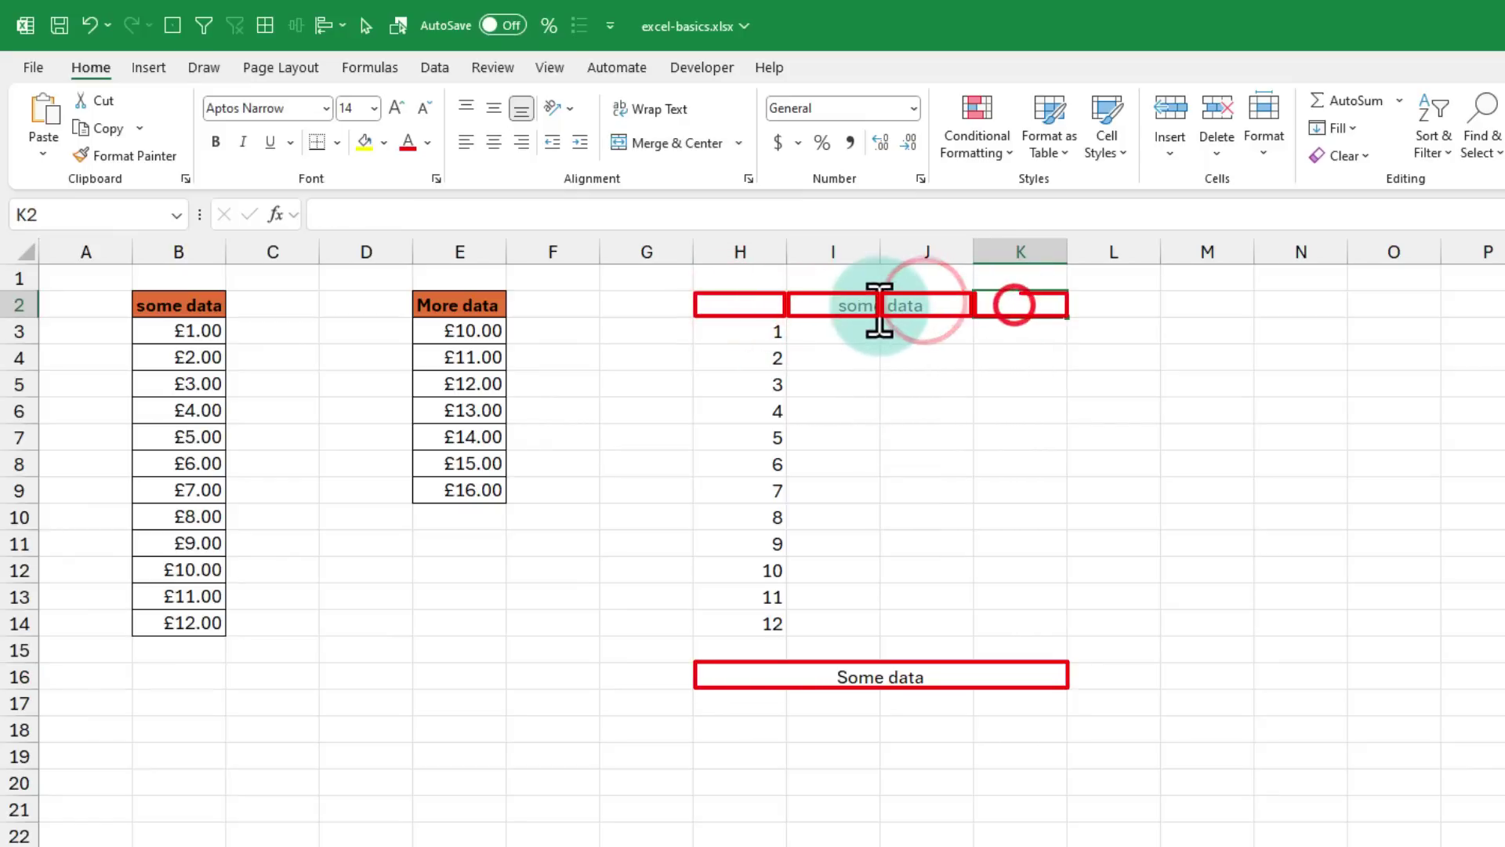
{"action": "left_click", "coordinate": [883, 305]}
{"action": "left_click", "coordinate": [1011, 305]}
{"action": "left_click", "coordinate": [759, 306]}
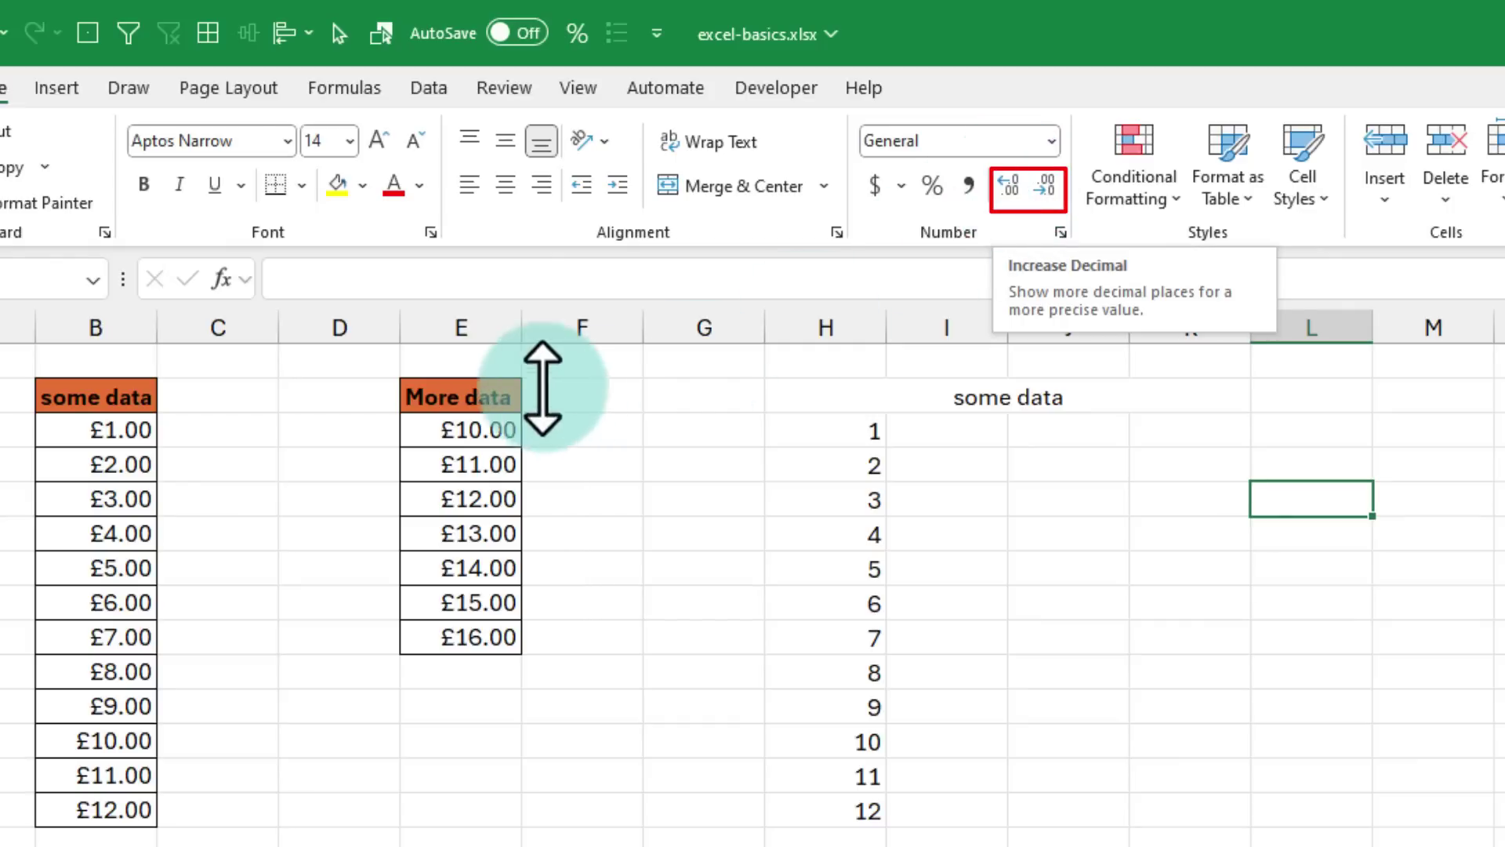
{"action": "left_click_drag", "start_coordinate": [480, 428], "coordinate": [473, 638]}
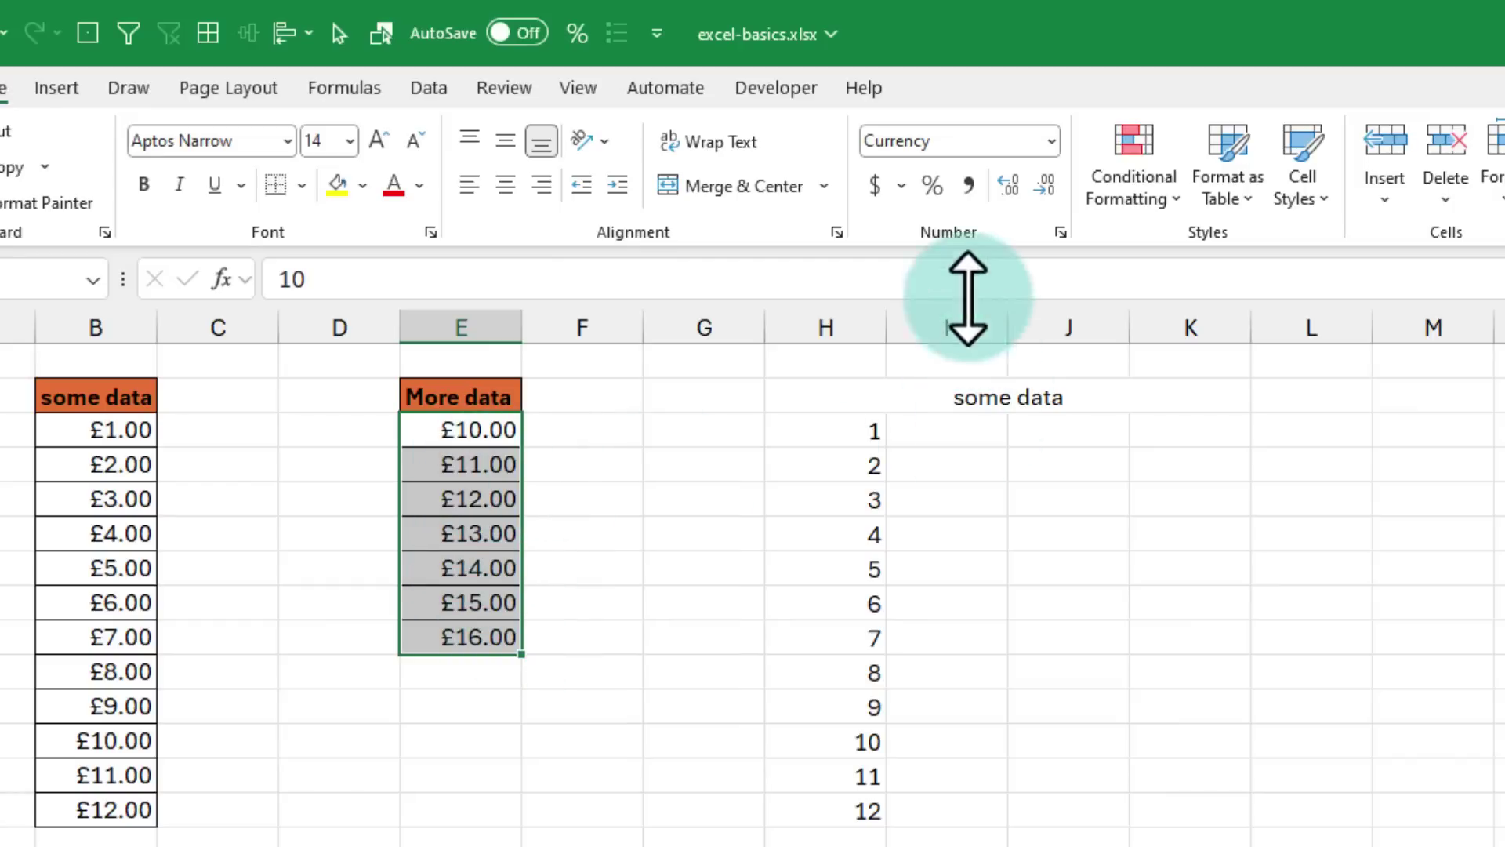
{"action": "left_click", "coordinate": [1047, 188]}
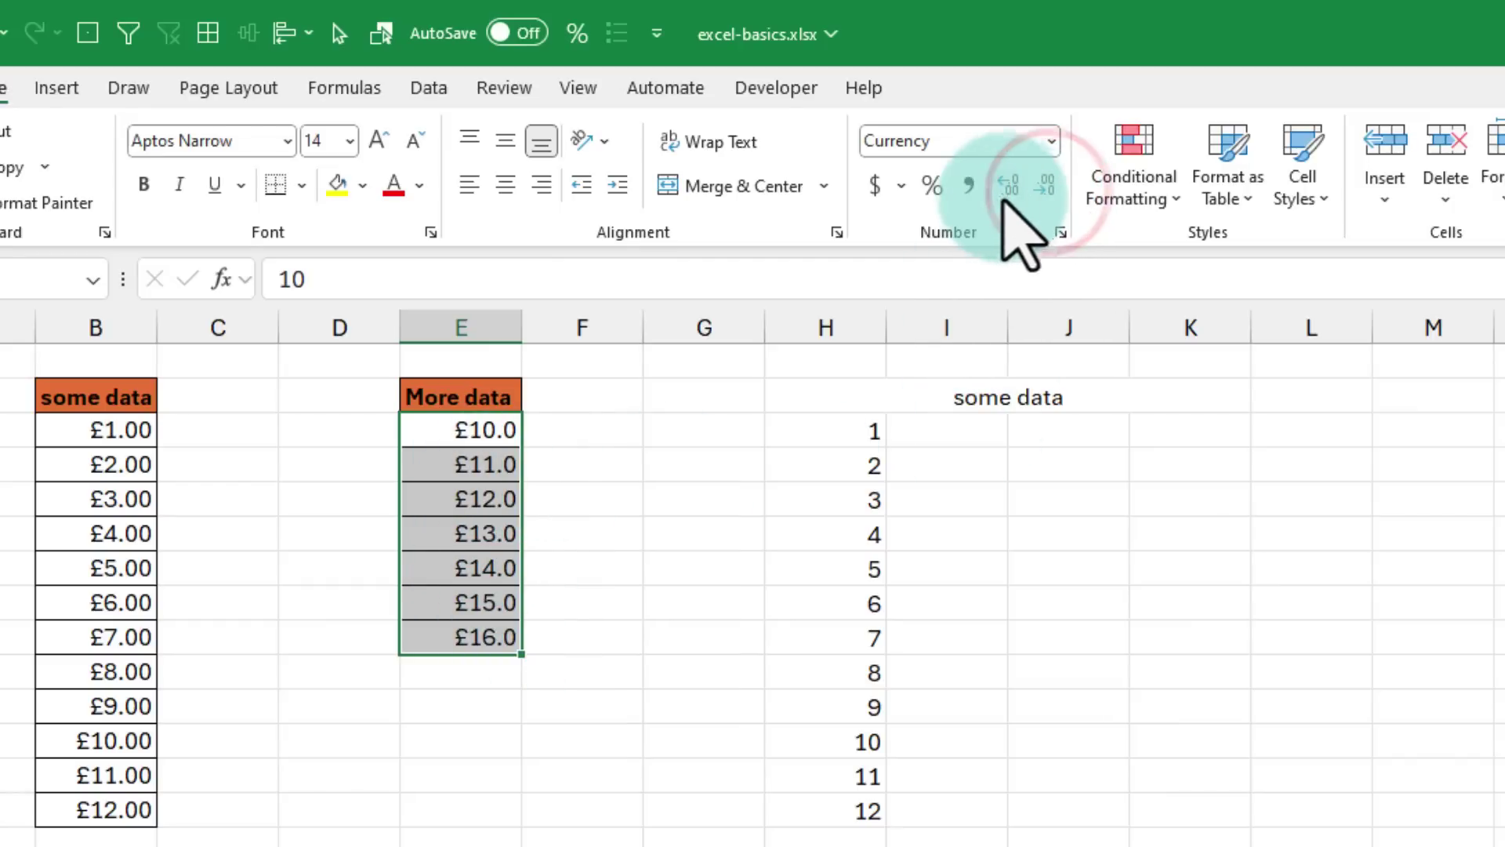
{"action": "left_click", "coordinate": [1007, 190]}
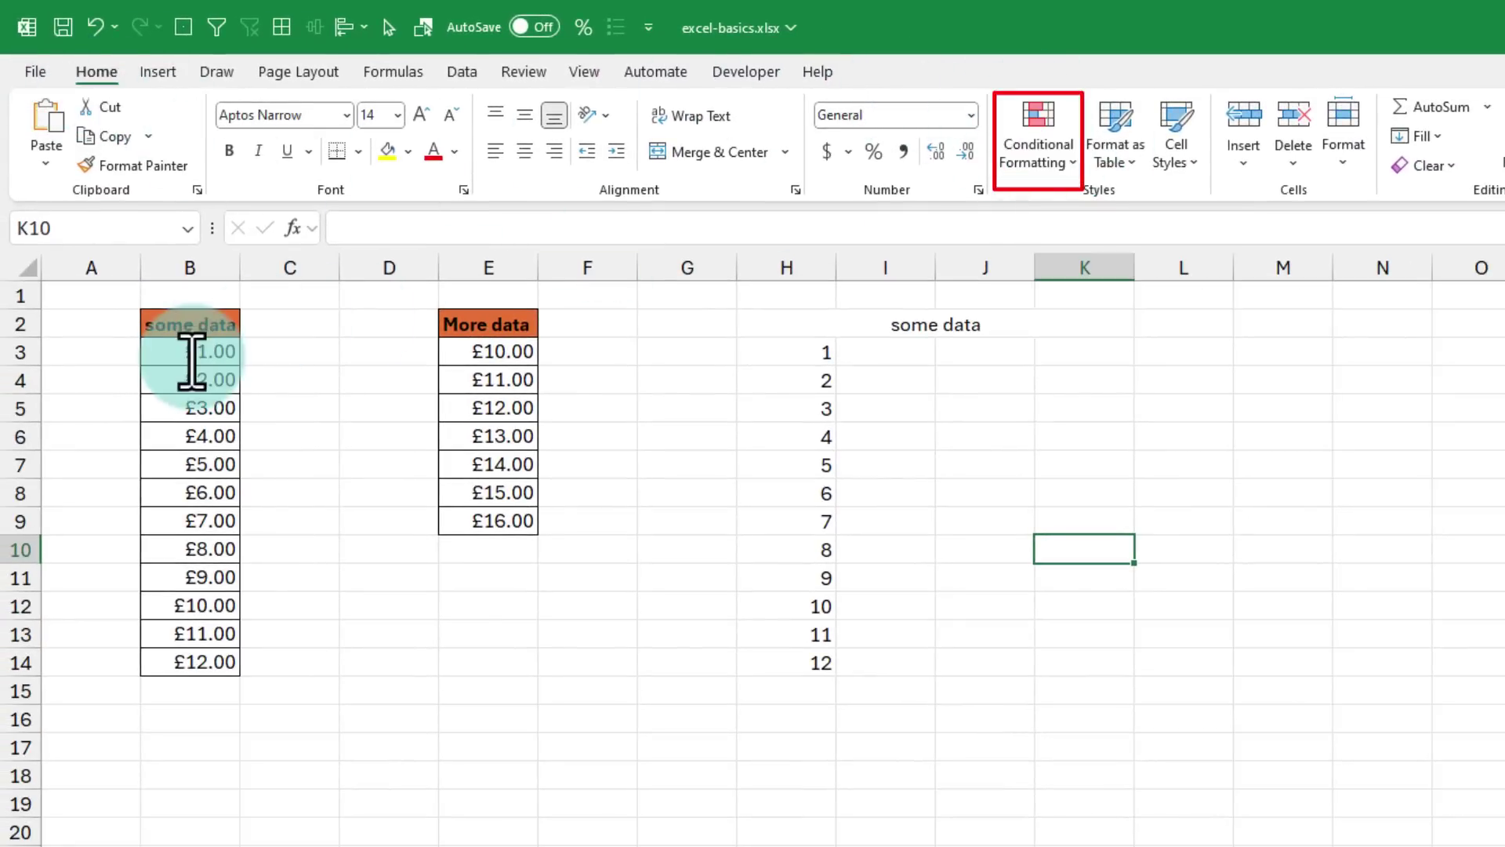
Step: Highlight B3:B14 values greater than 10 with a Greater Than conditional formatting rule
{"action": "left_click_drag", "start_coordinate": [191, 360], "coordinate": [188, 662]}
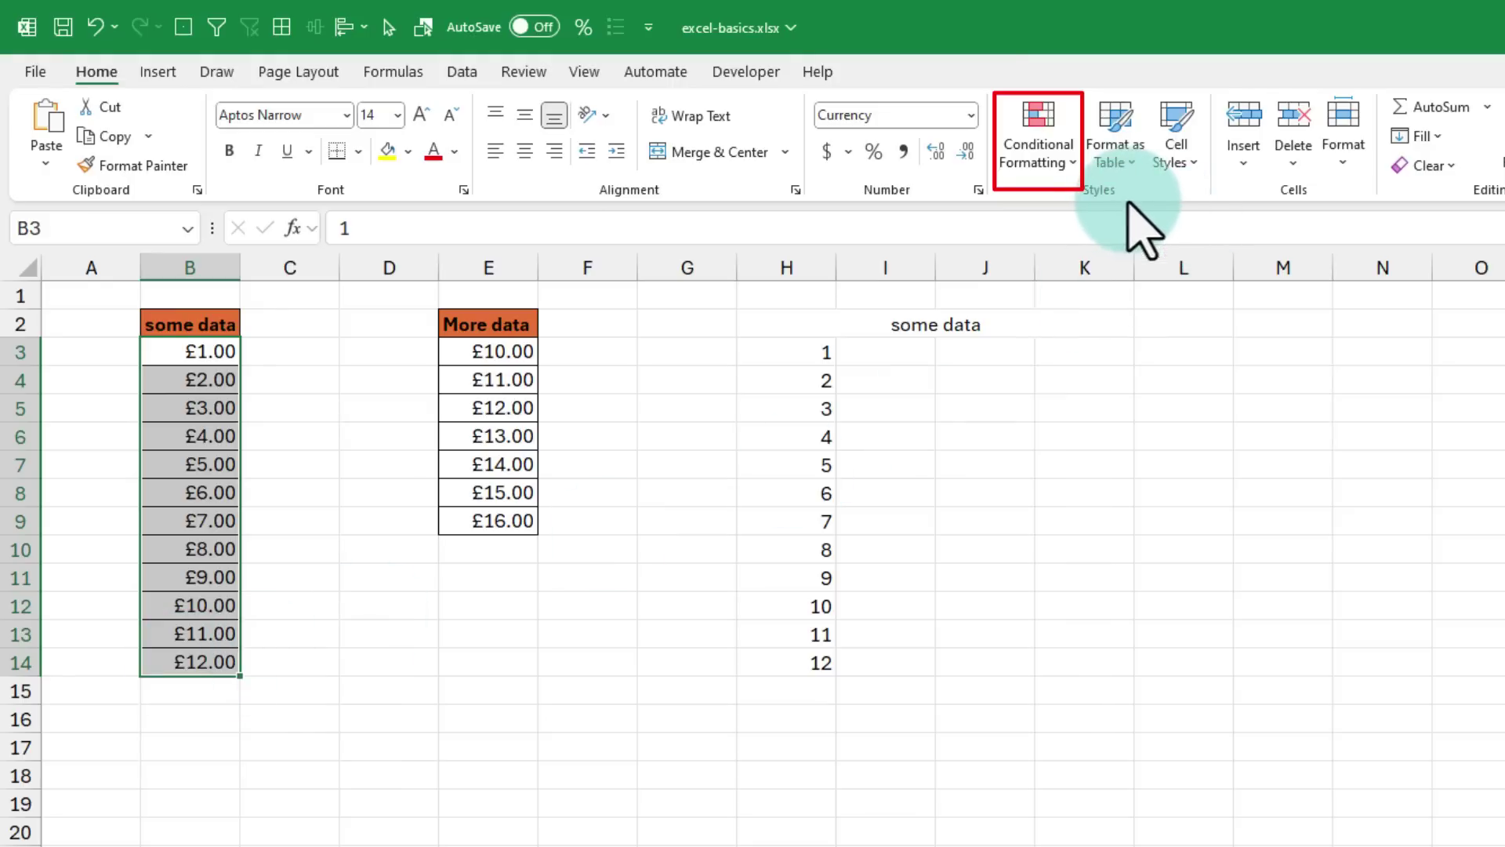
{"action": "left_click", "coordinate": [1043, 157]}
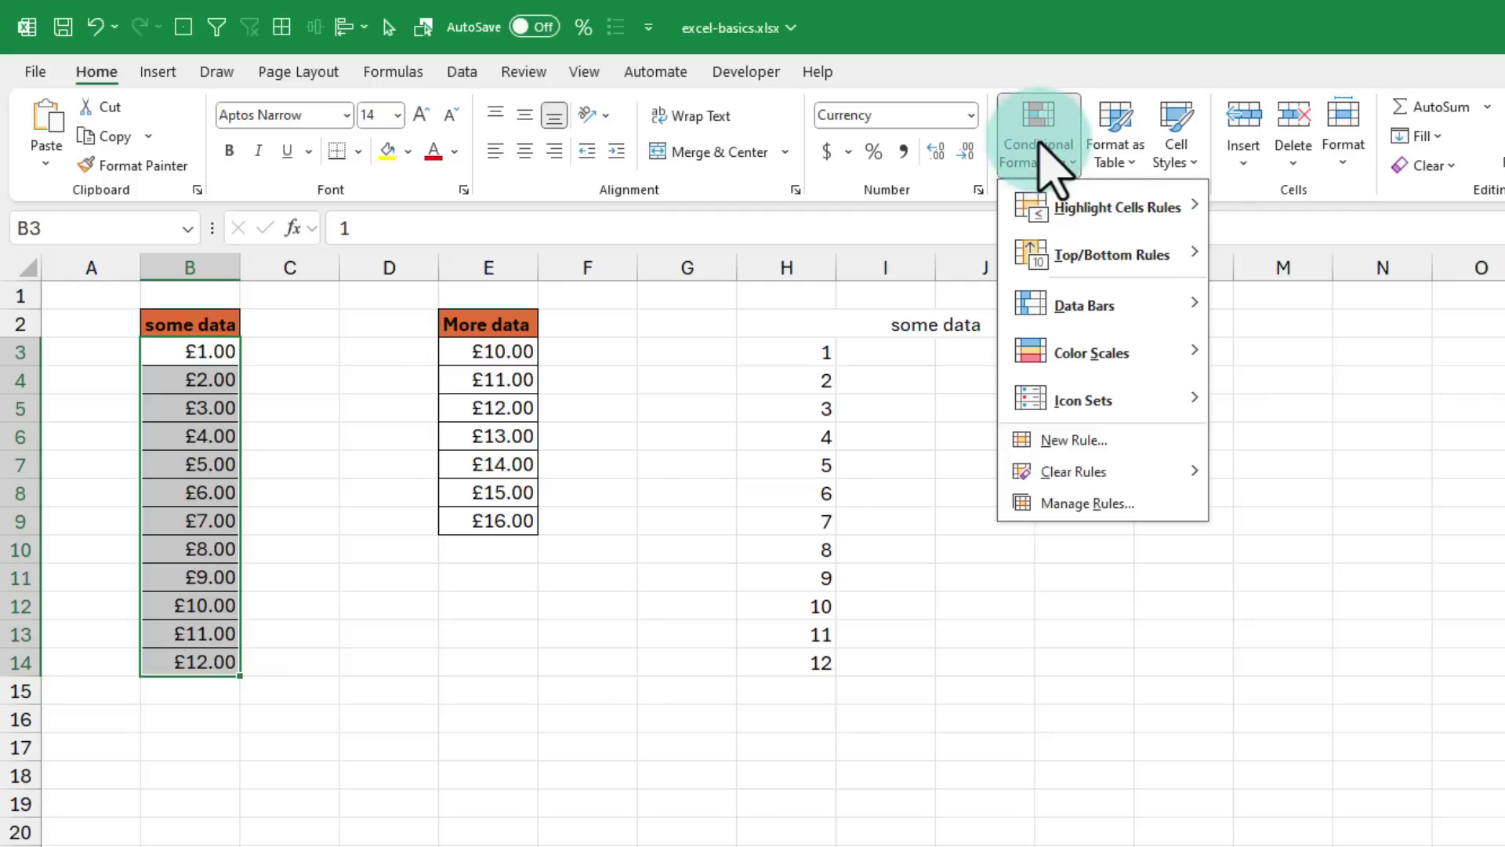
{"action": "mouse_move", "coordinate": [1097, 210]}
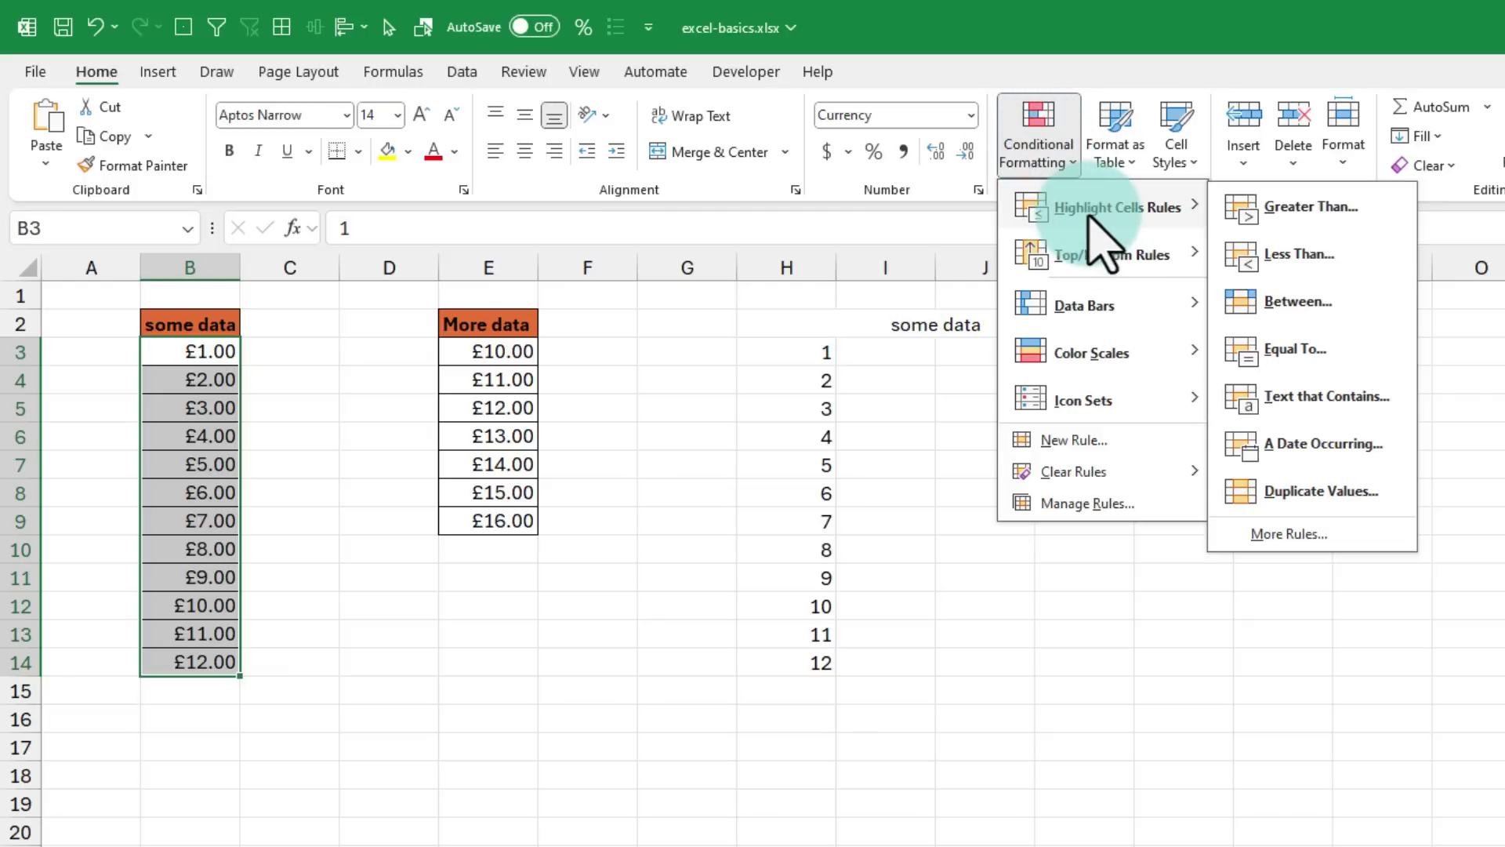
{"action": "left_click", "coordinate": [1352, 210]}
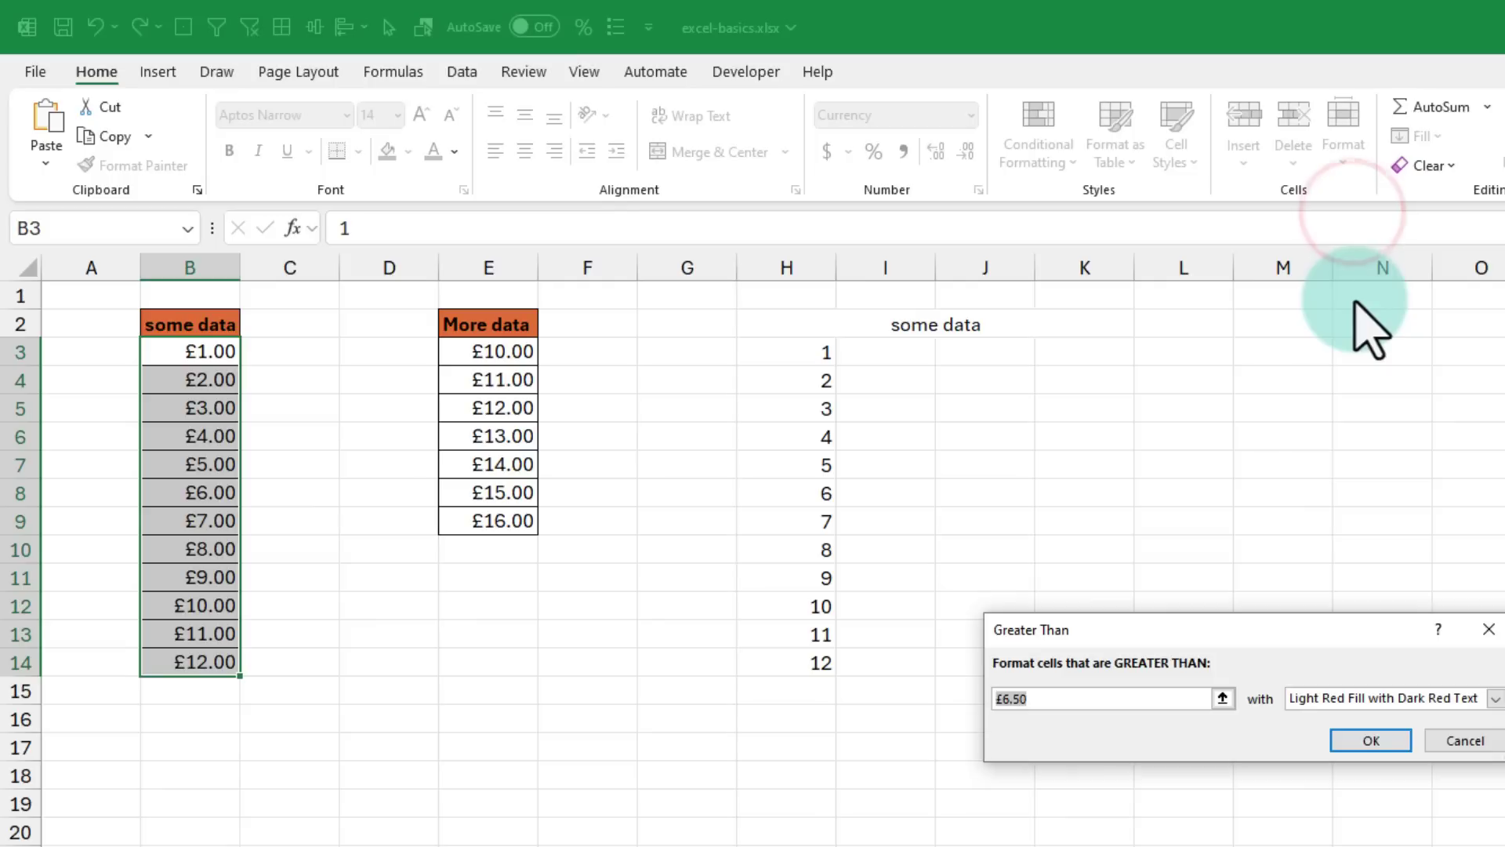
{"action": "type", "text": "10"}
{"action": "key", "text": "Return"}
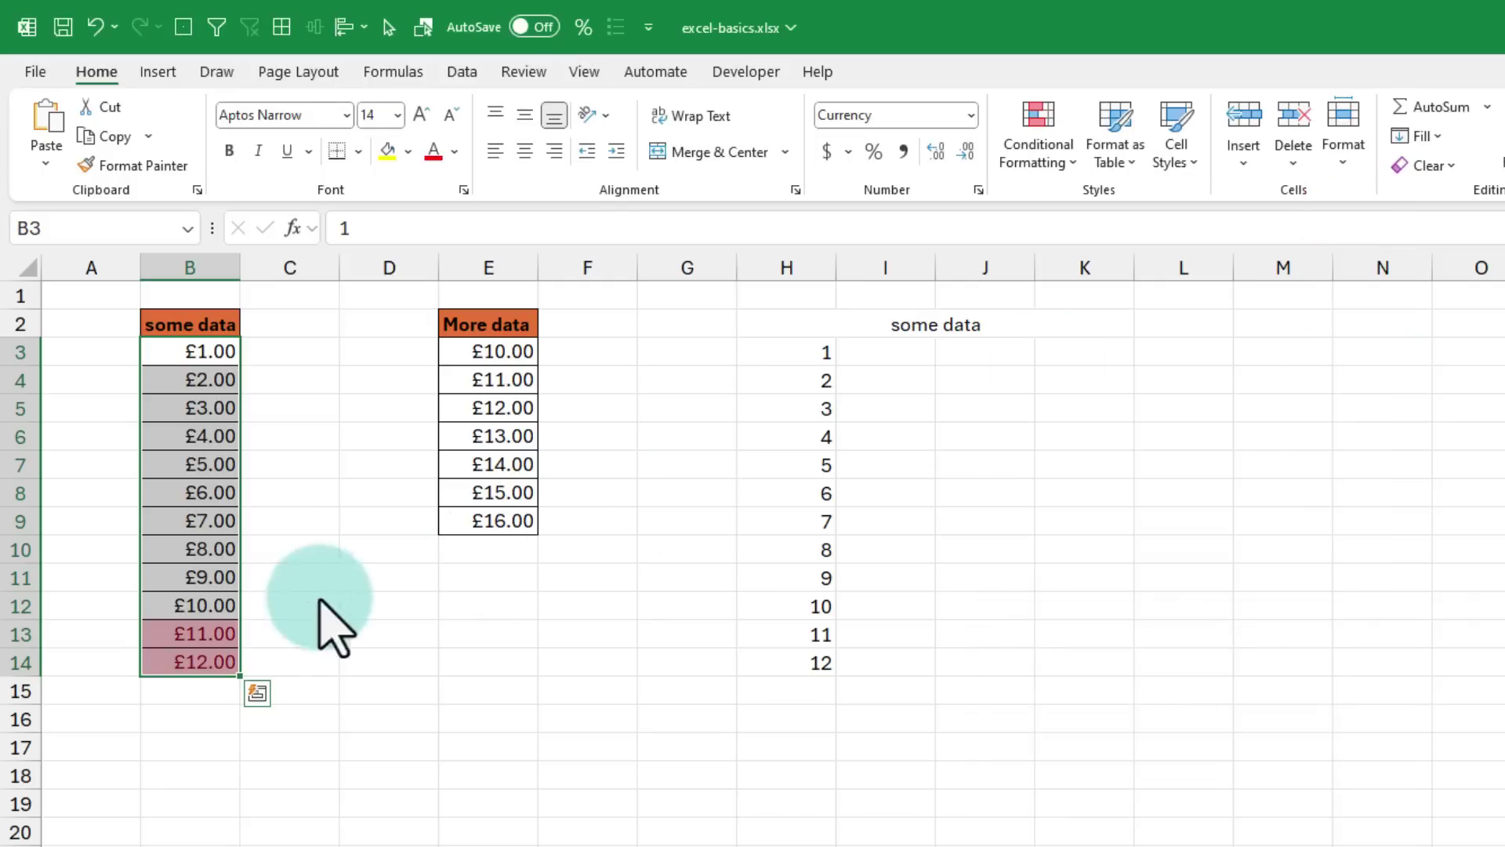
Step: Change B6 to 14 and B13 to 9 to test the highlighting
{"action": "left_click_drag", "start_coordinate": [209, 632], "coordinate": [207, 659]}
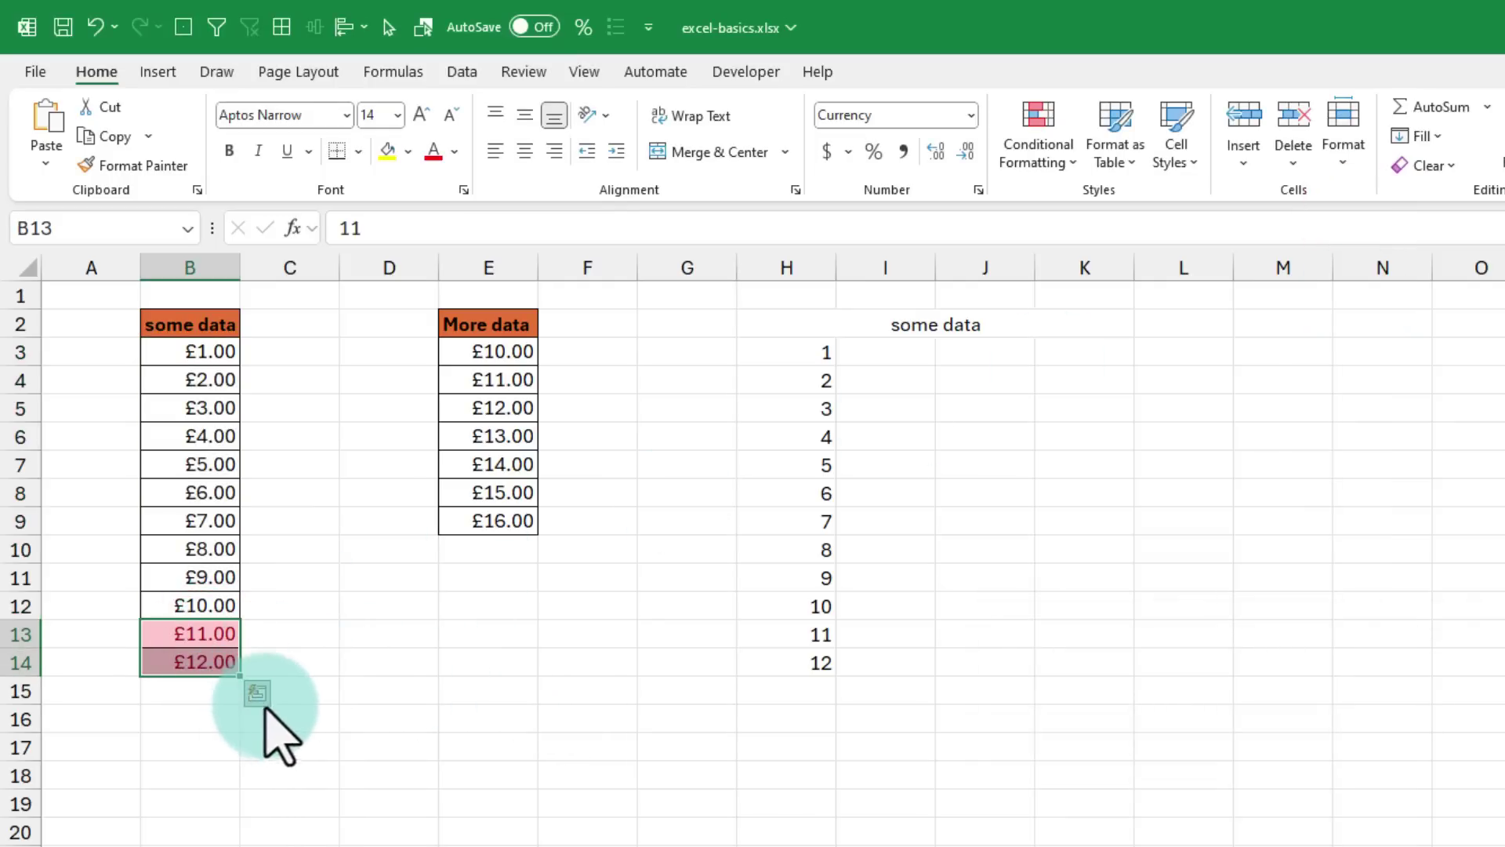
{"action": "left_click", "coordinate": [182, 436]}
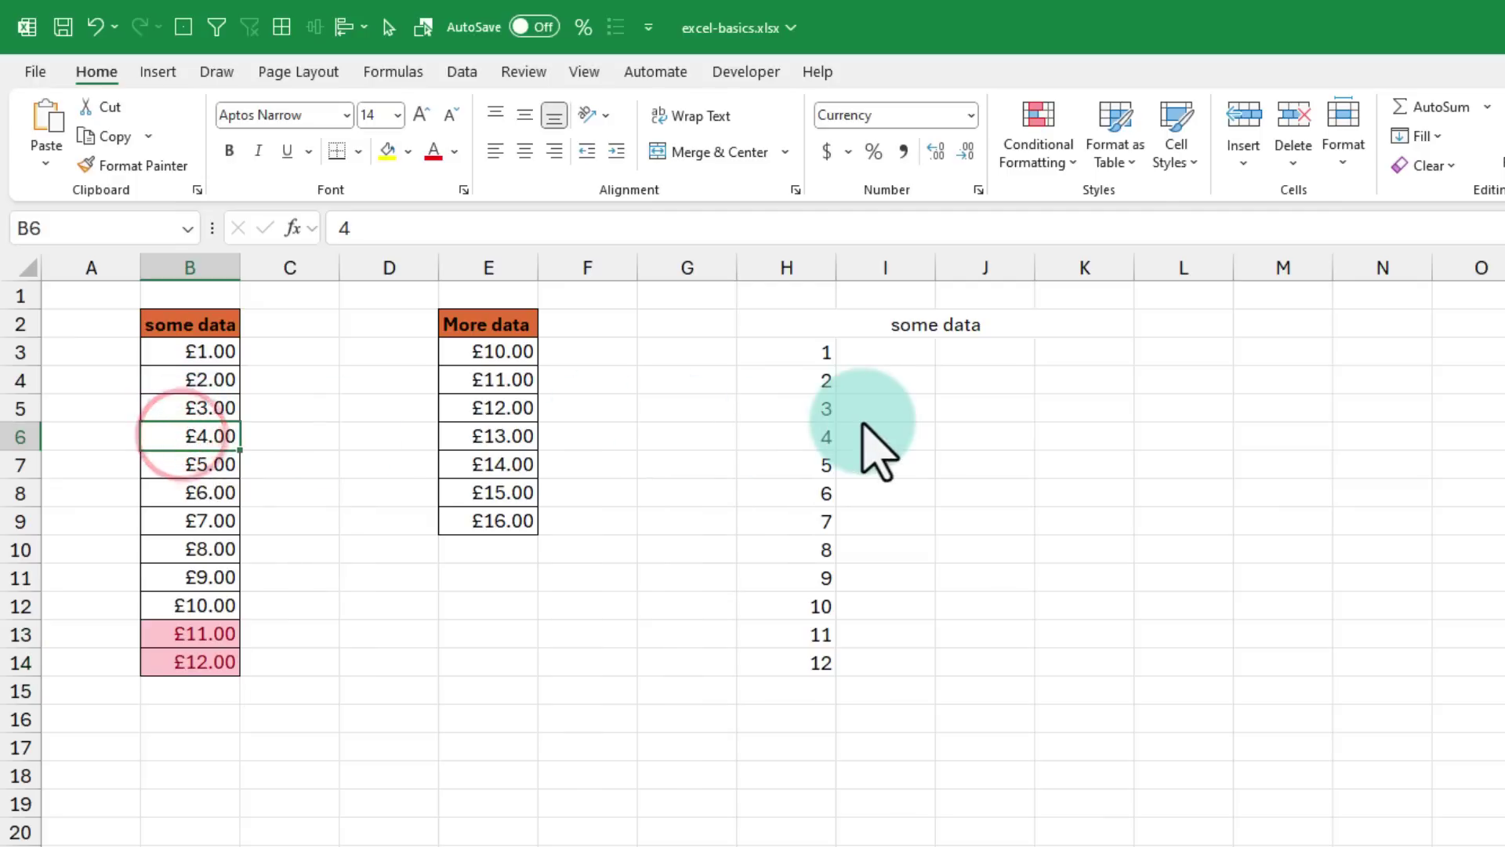
{"action": "type", "text": "1"}
{"action": "key", "text": "ctrl+Return"}
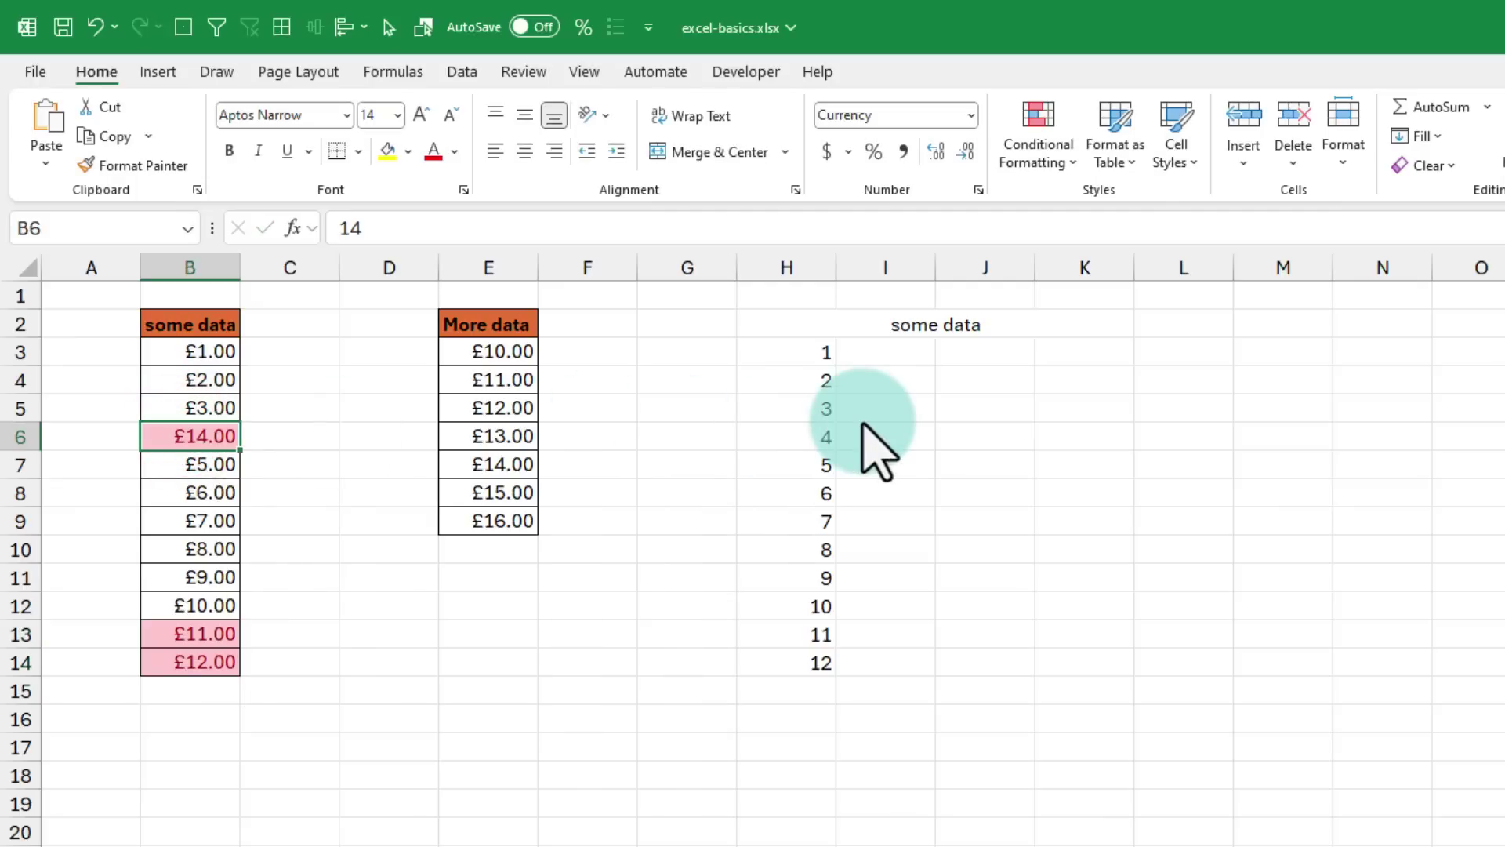
{"action": "left_click", "coordinate": [200, 632]}
{"action": "type", "text": "9"}
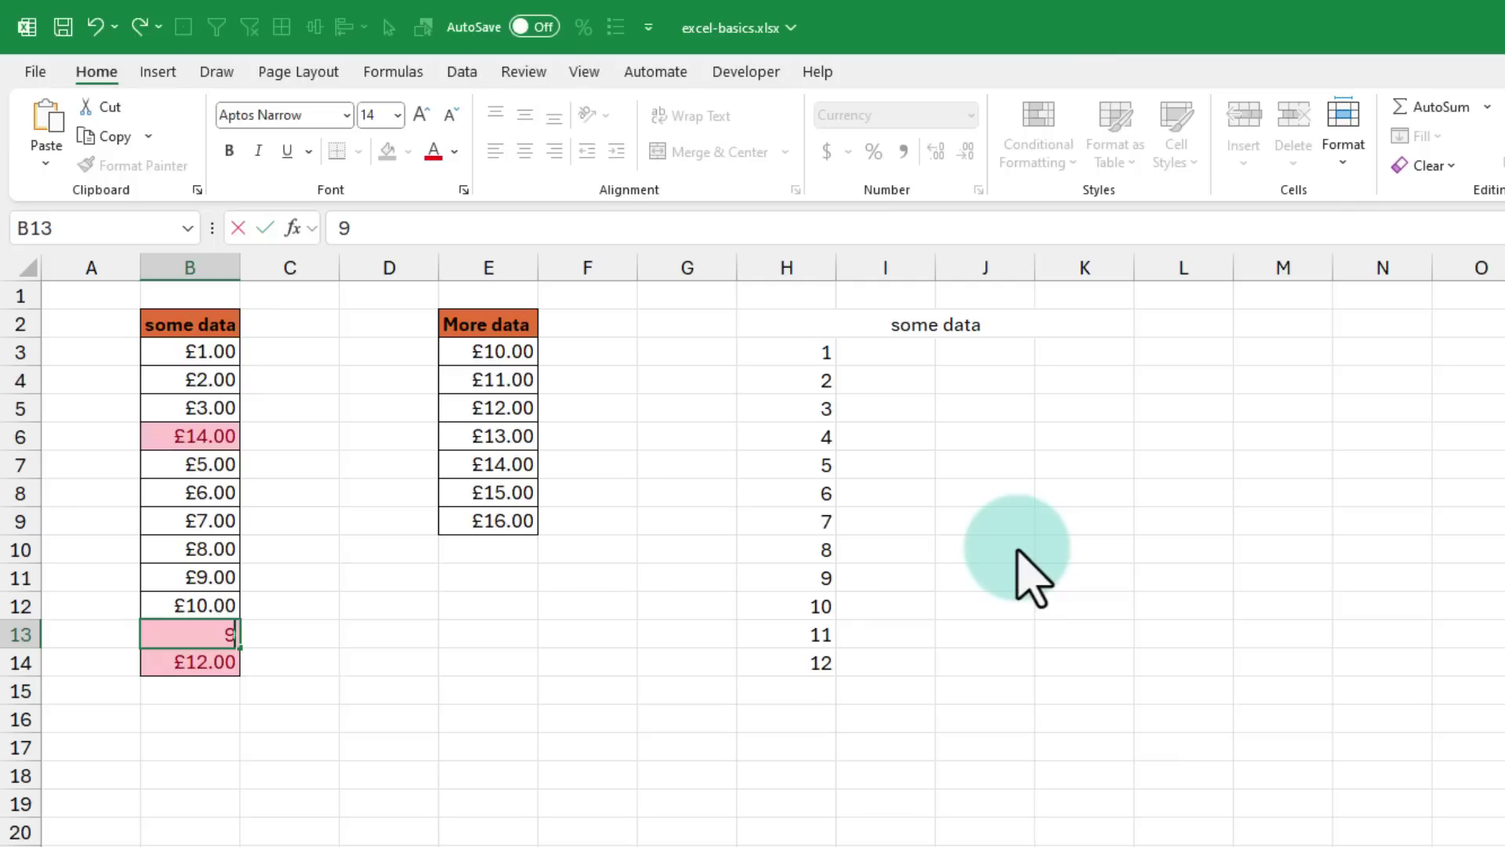
{"action": "key", "text": "ctrl+Return"}
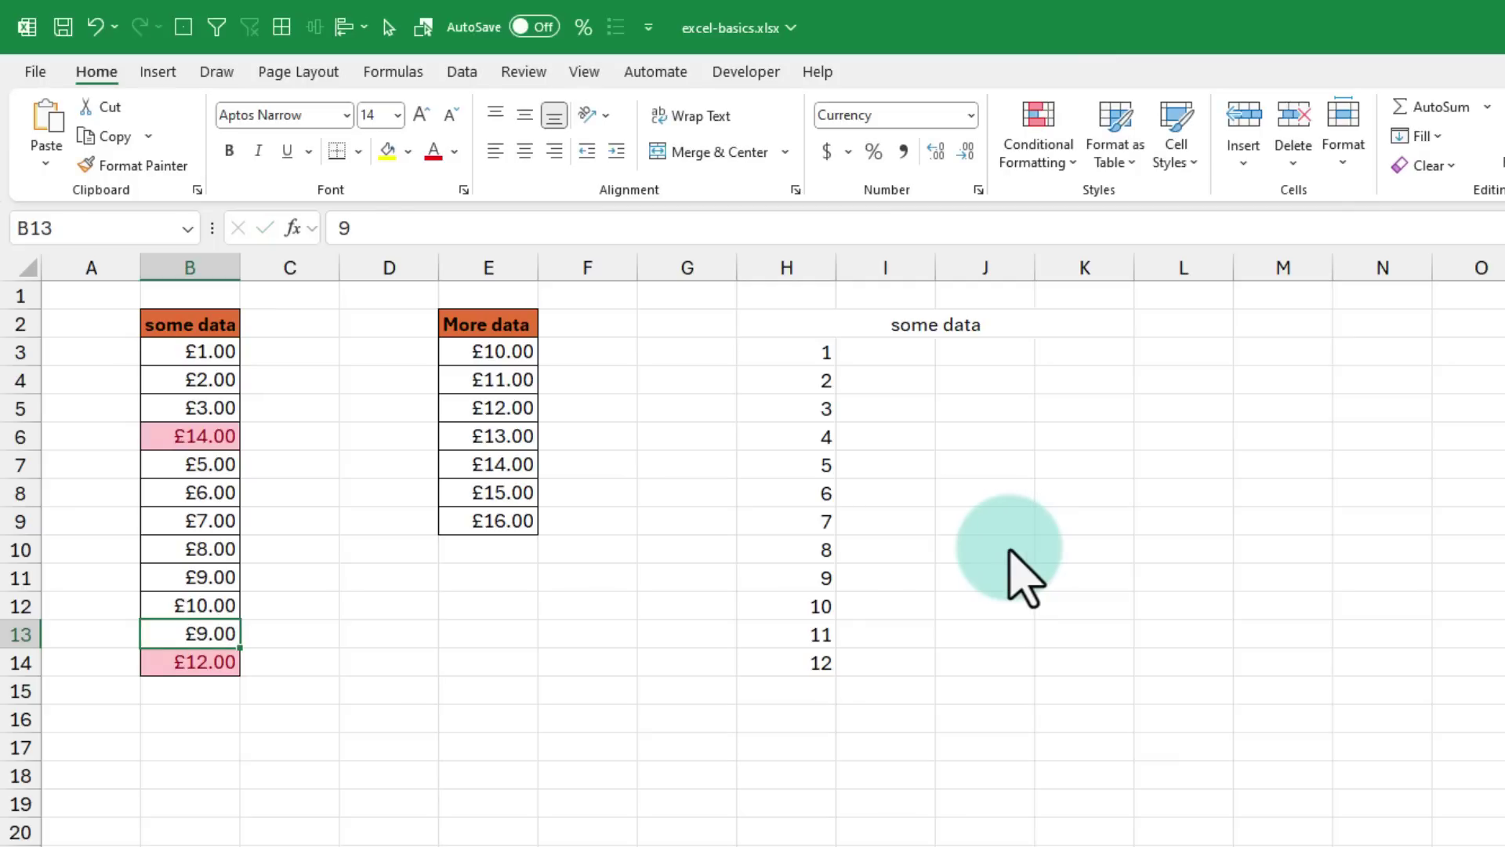
Step: Add blue Solid Fill data bars to E3:E9 from Conditional Formatting > Data Bars
{"action": "left_click", "coordinate": [1039, 141]}
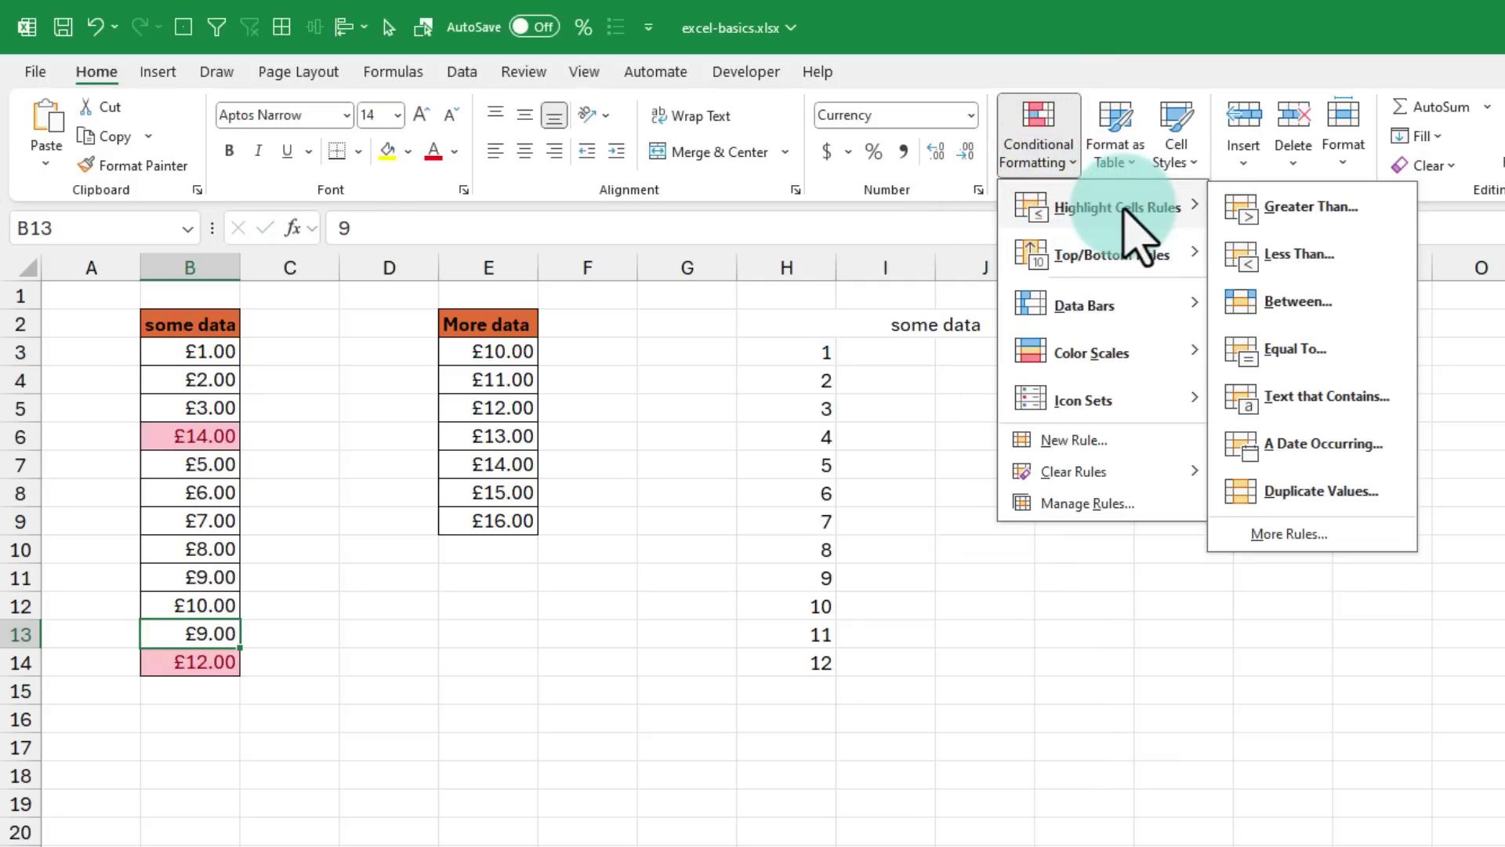
{"action": "left_click", "coordinate": [622, 431]}
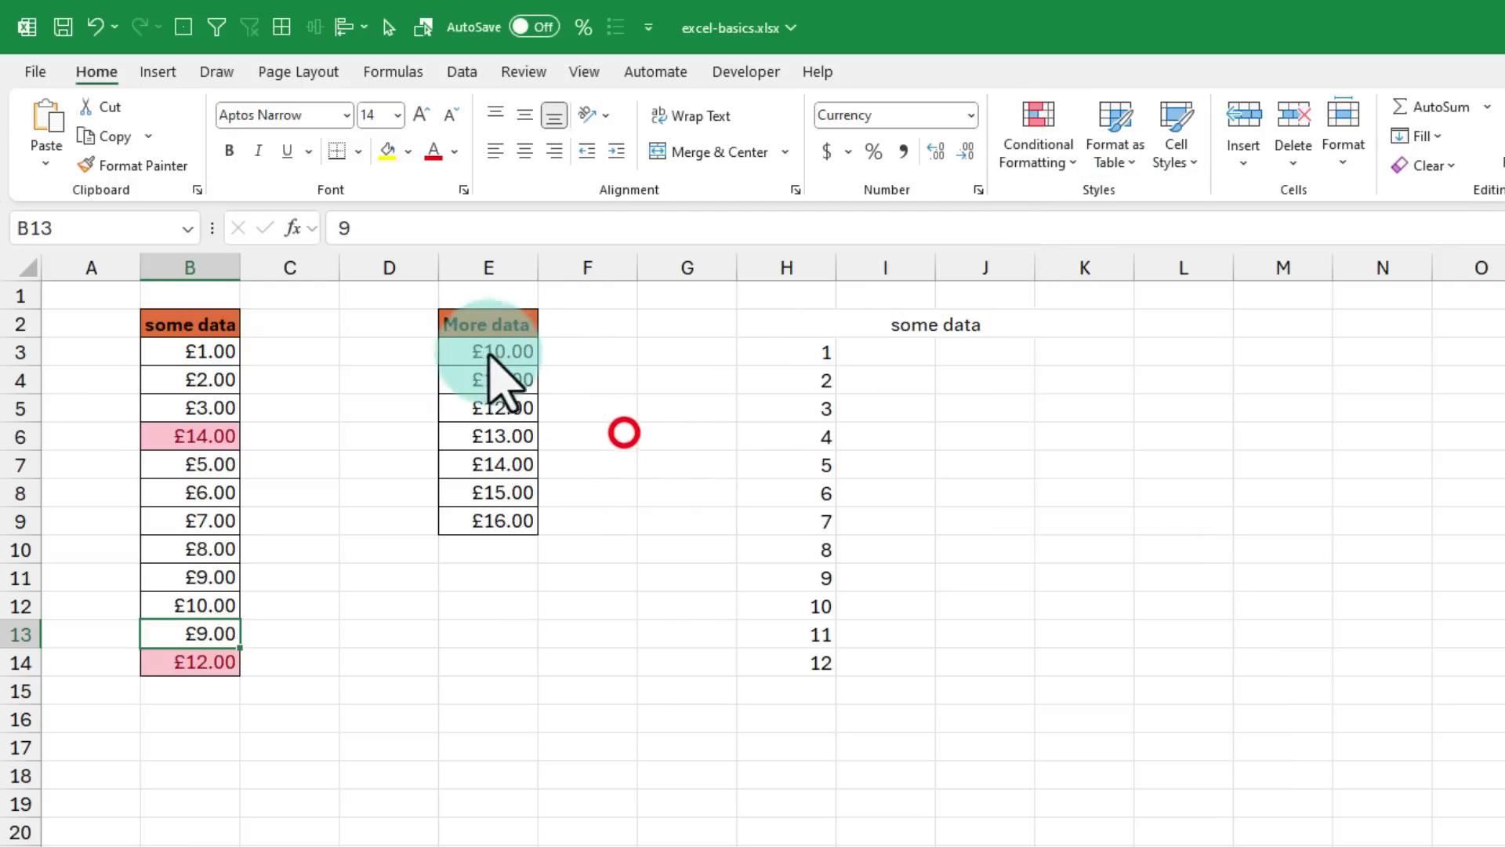
{"action": "left_click_drag", "start_coordinate": [482, 346], "coordinate": [470, 521]}
{"action": "left_click", "coordinate": [1027, 145]}
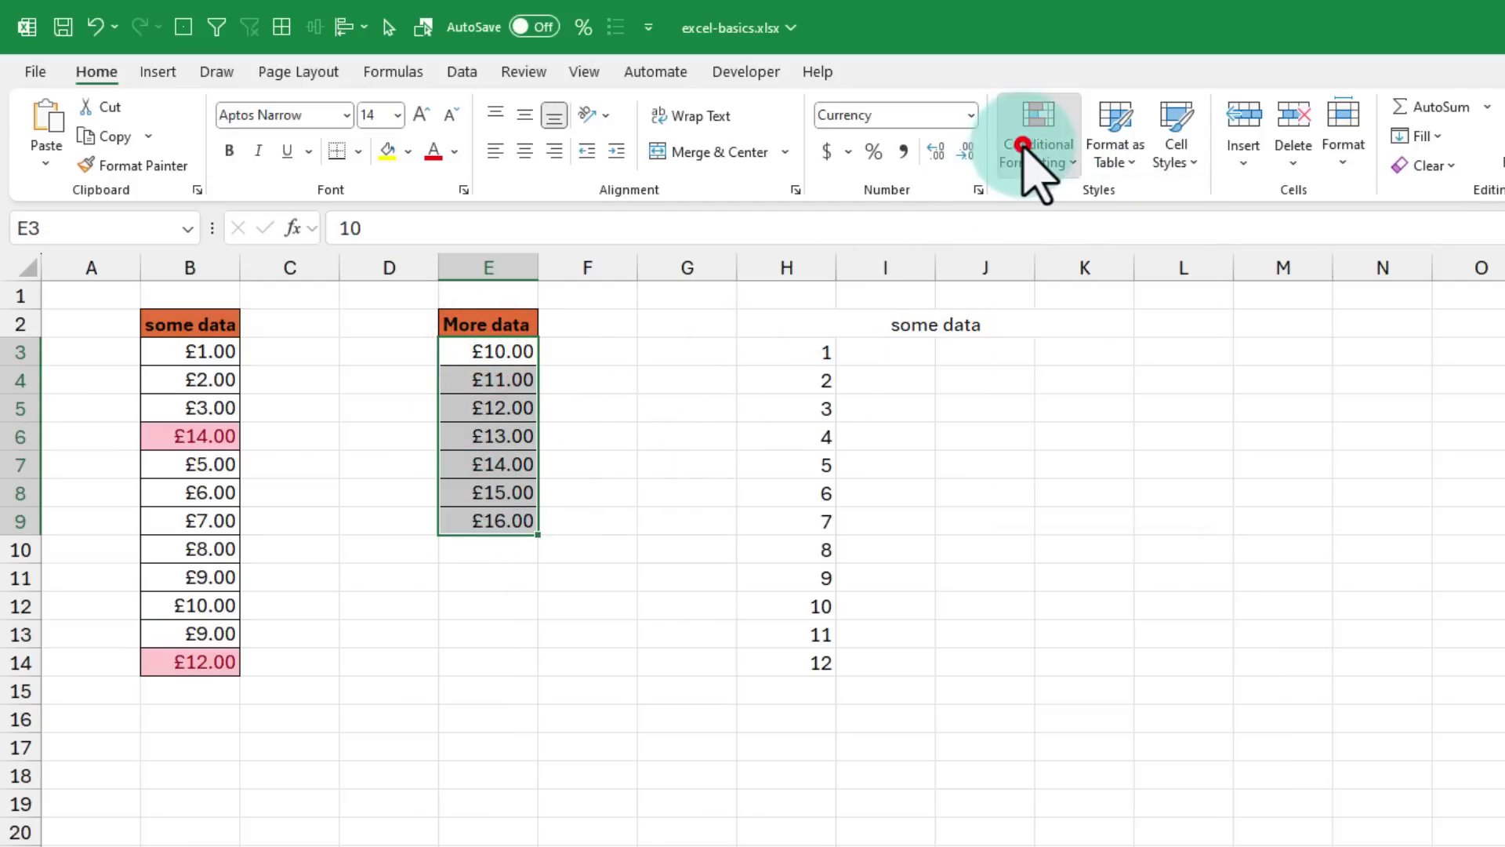
{"action": "left_click", "coordinate": [1176, 305]}
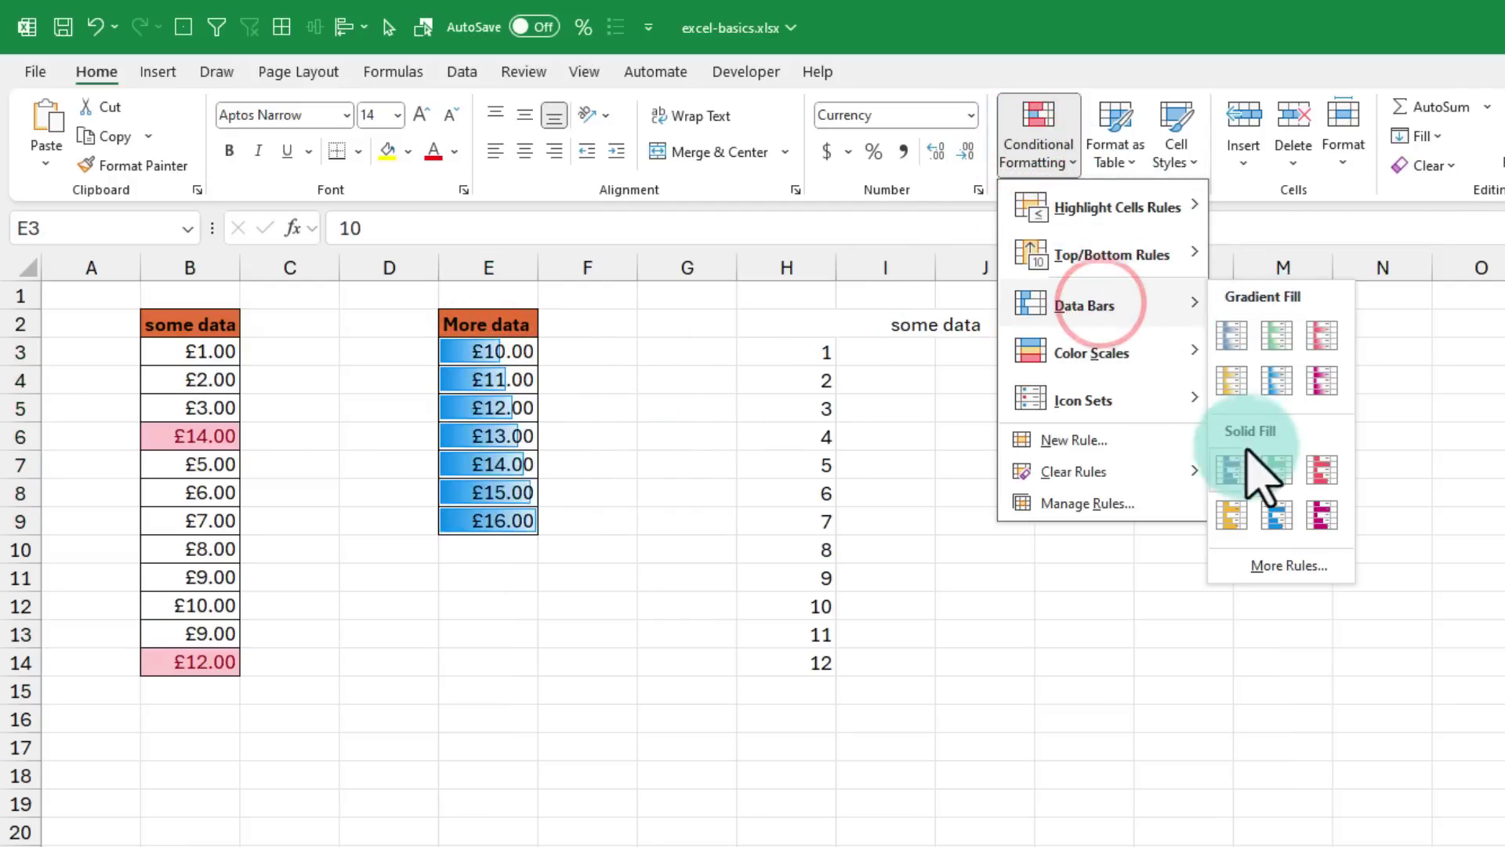
{"action": "left_click", "coordinate": [1232, 468]}
{"action": "left_click_drag", "start_coordinate": [607, 541], "coordinate": [610, 542]}
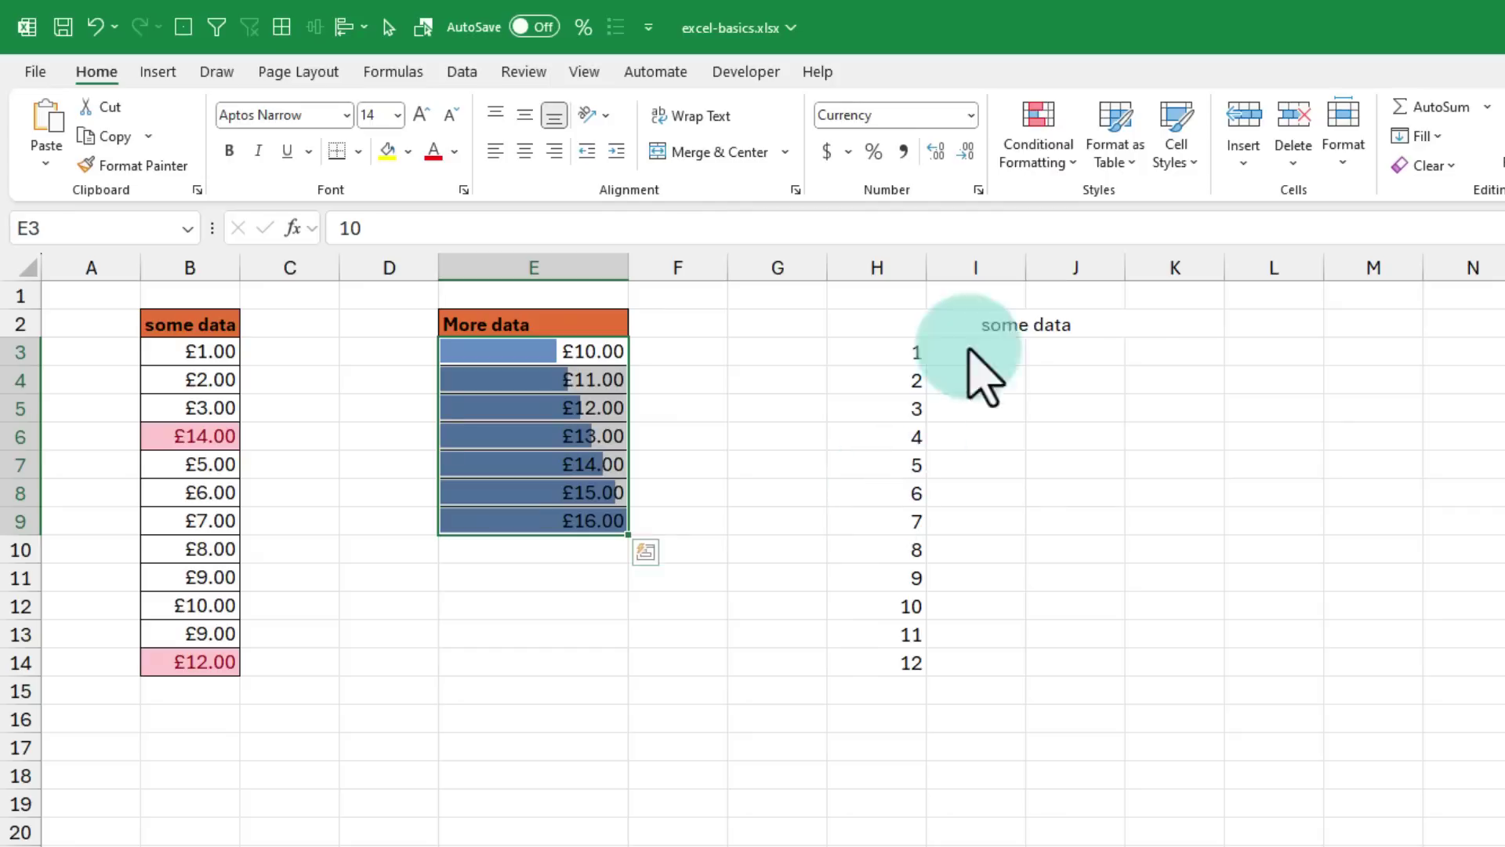
{"action": "left_click", "coordinate": [1043, 152]}
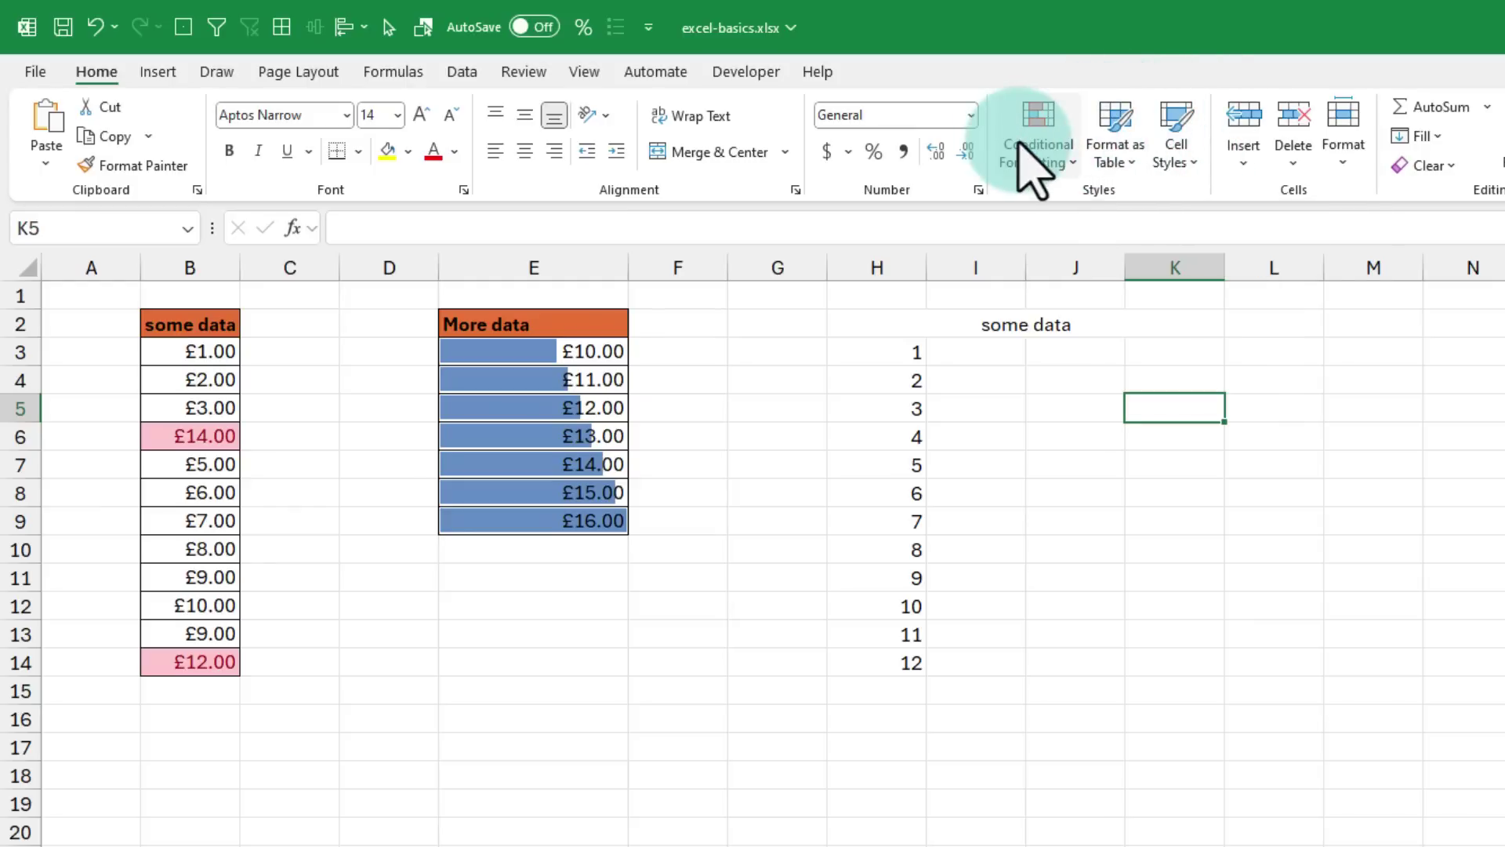
Step: In hr-data-analysis, format the employee list from A1 as a table in the yellow Medium style
{"action": "left_click", "coordinate": [156, 71]}
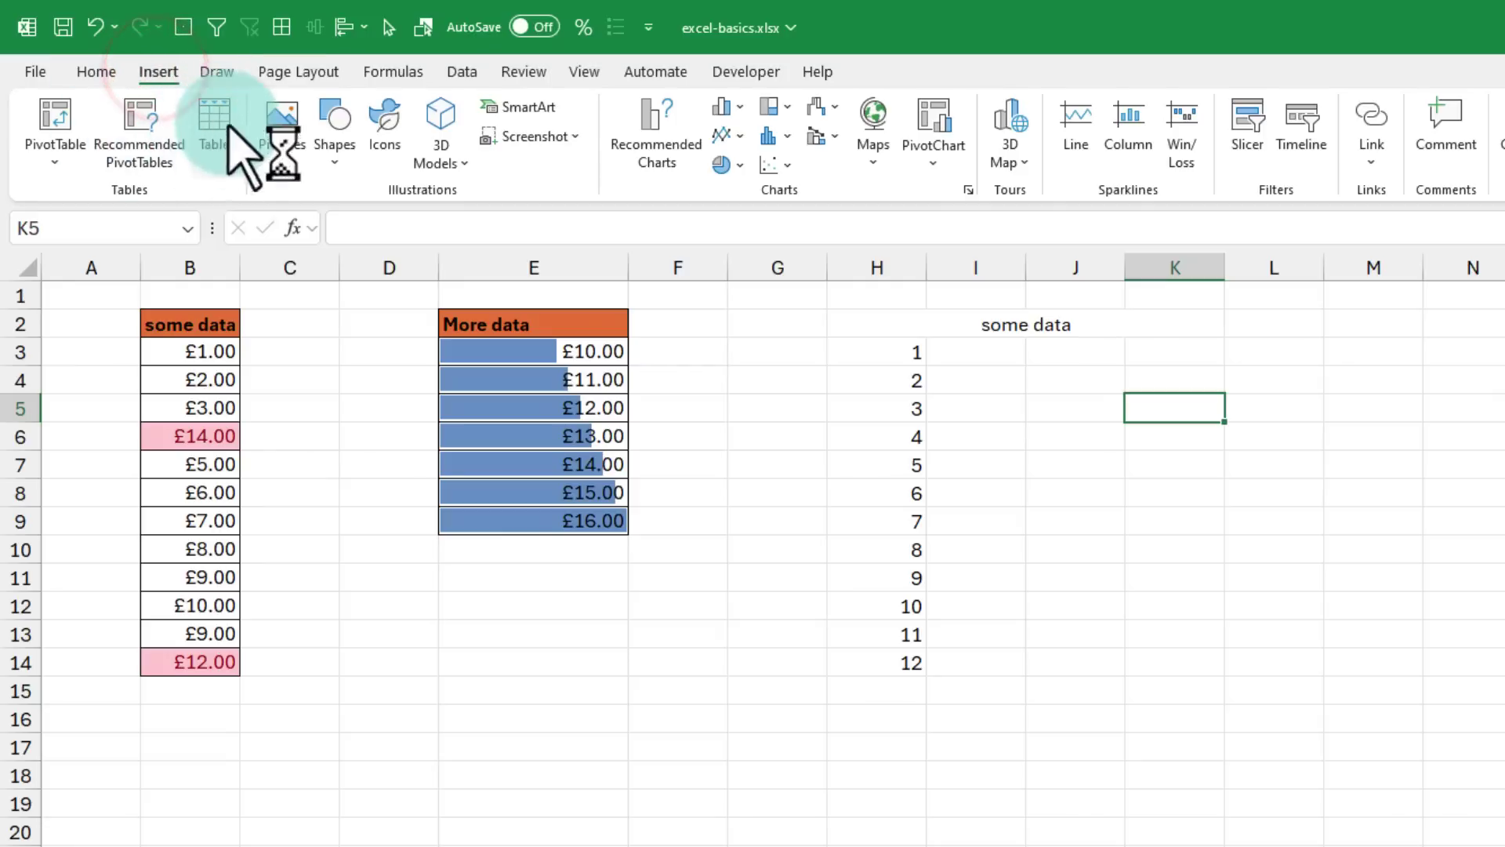
{"action": "left_click", "coordinate": [102, 73]}
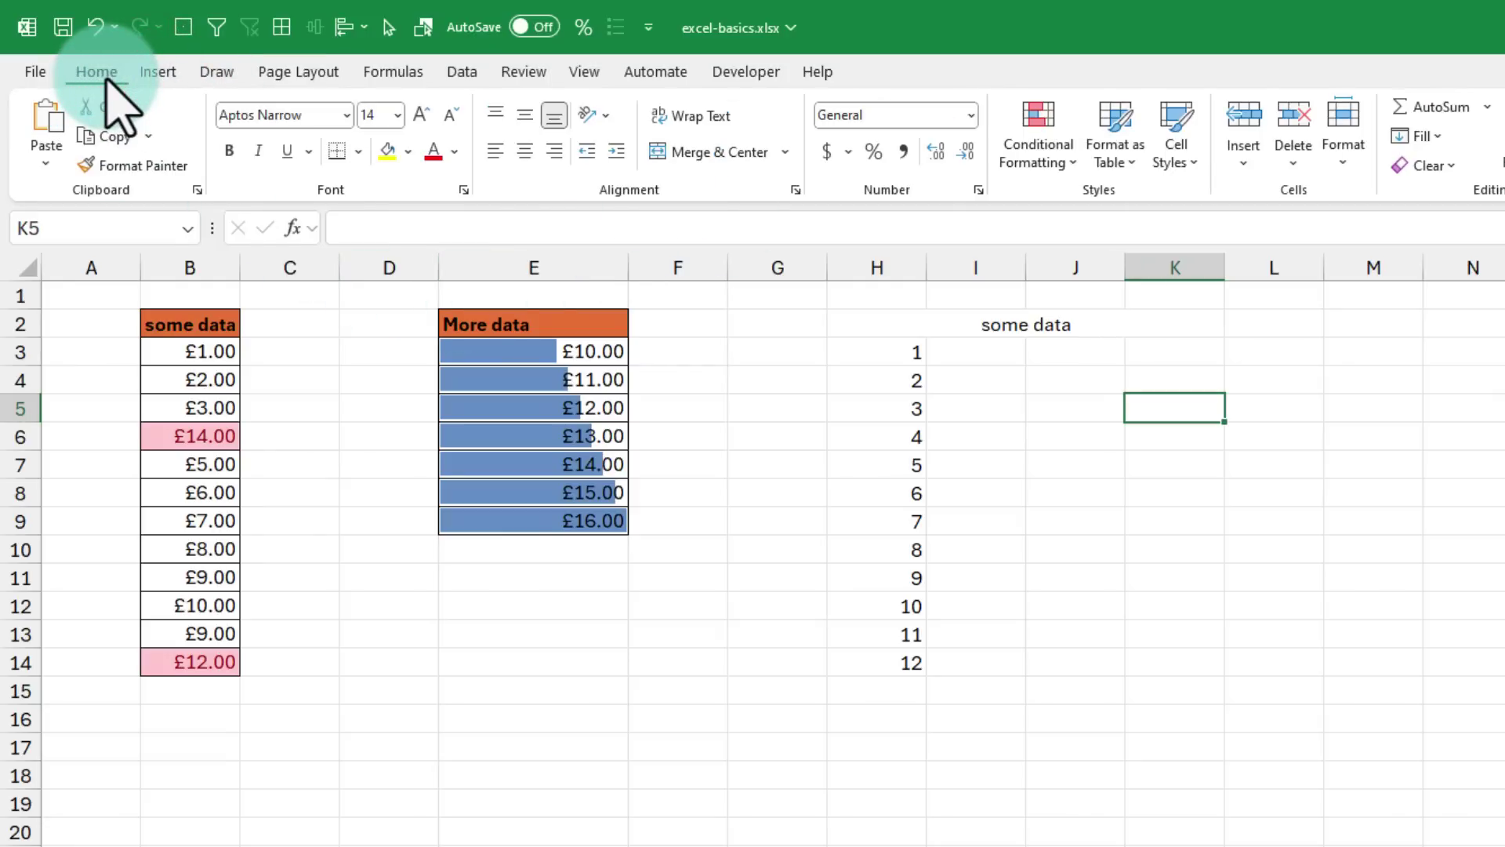
{"action": "left_click", "coordinate": [35, 72]}
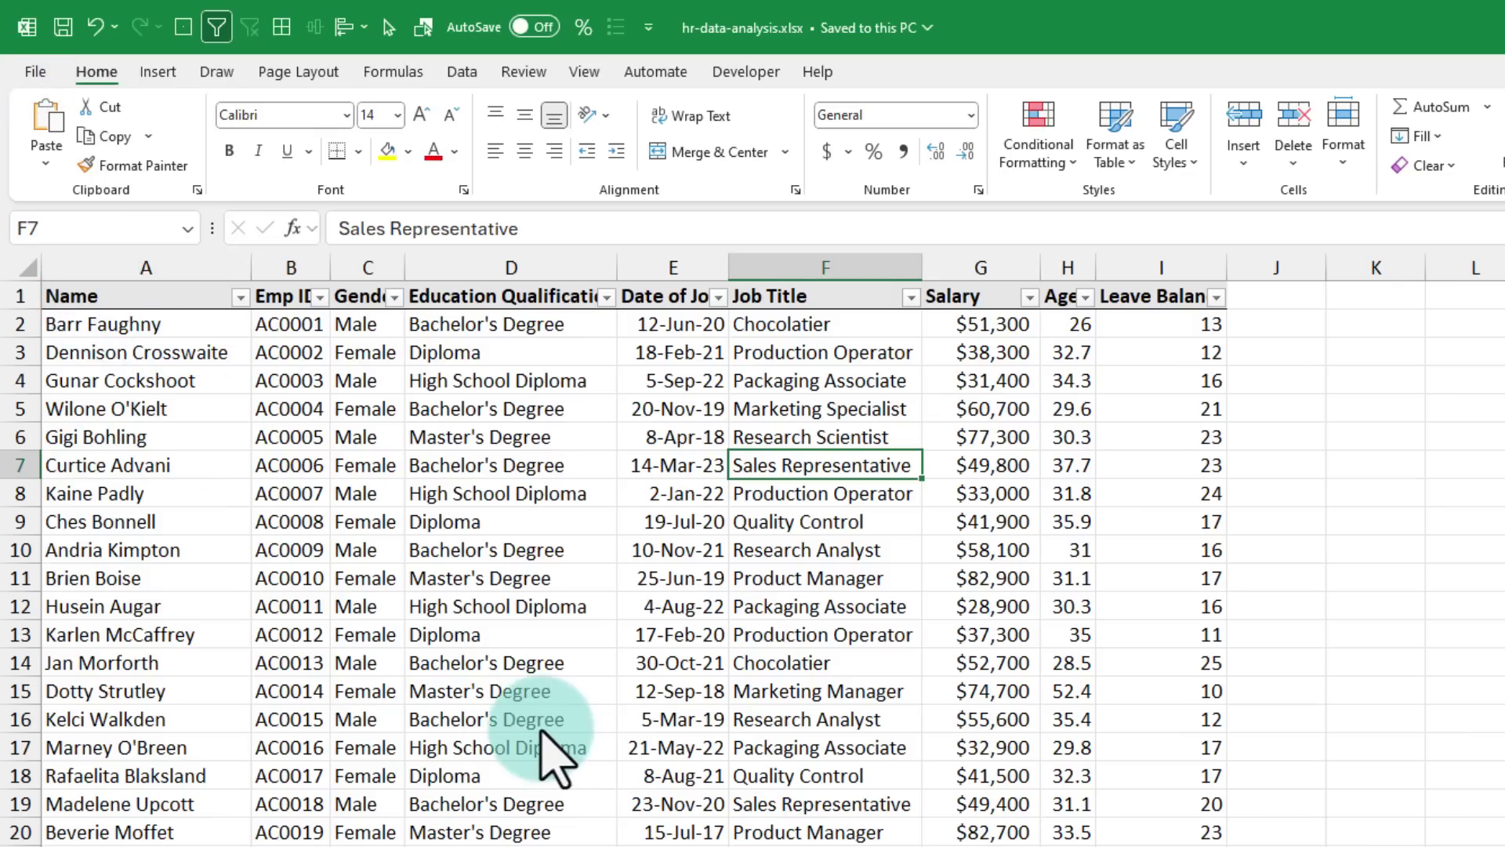
{"action": "left_click", "coordinate": [157, 304]}
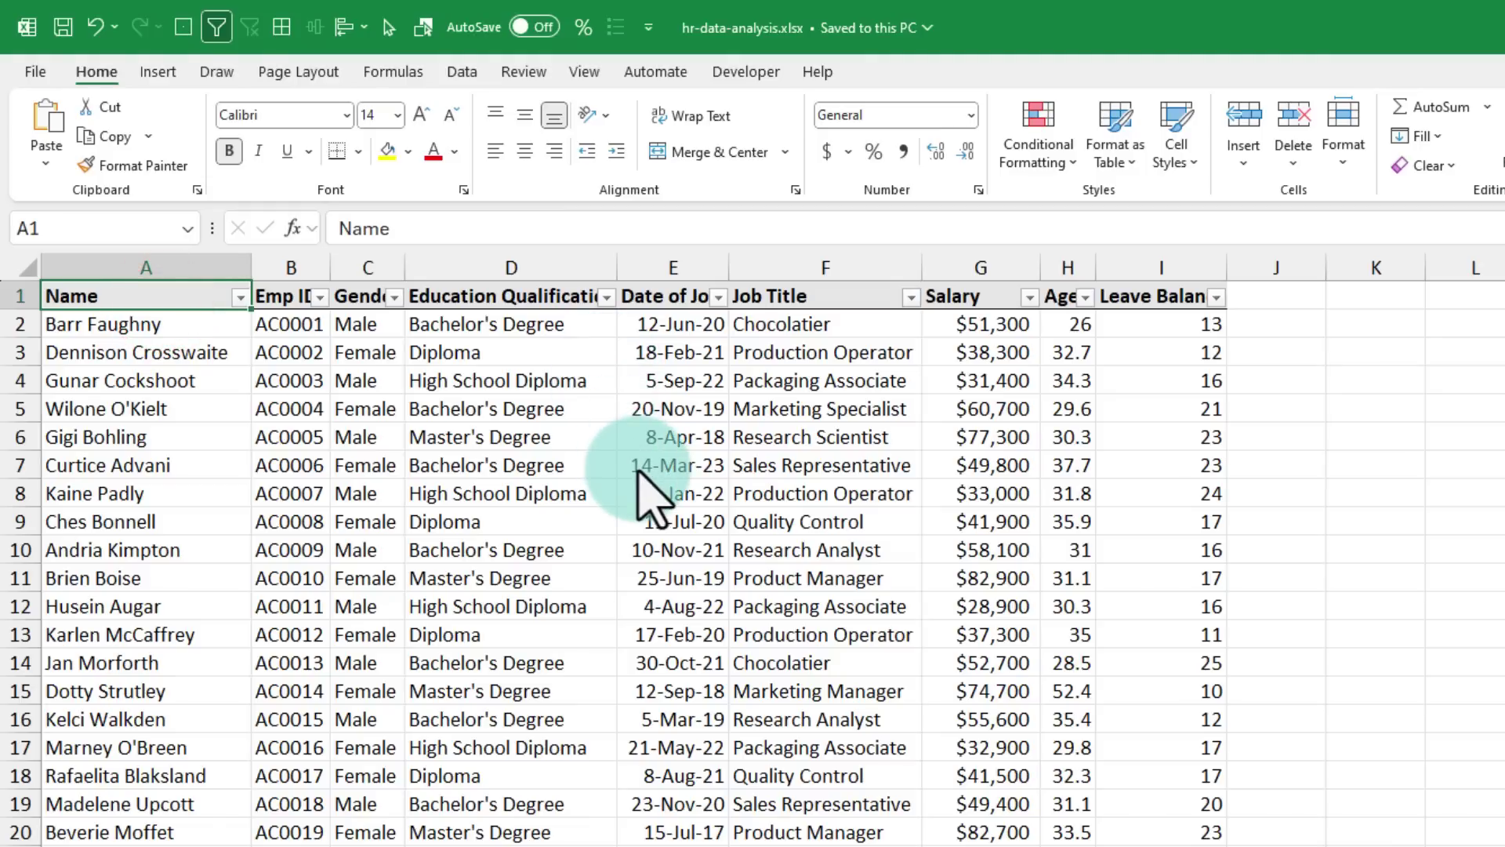
{"action": "left_click", "coordinate": [1118, 152]}
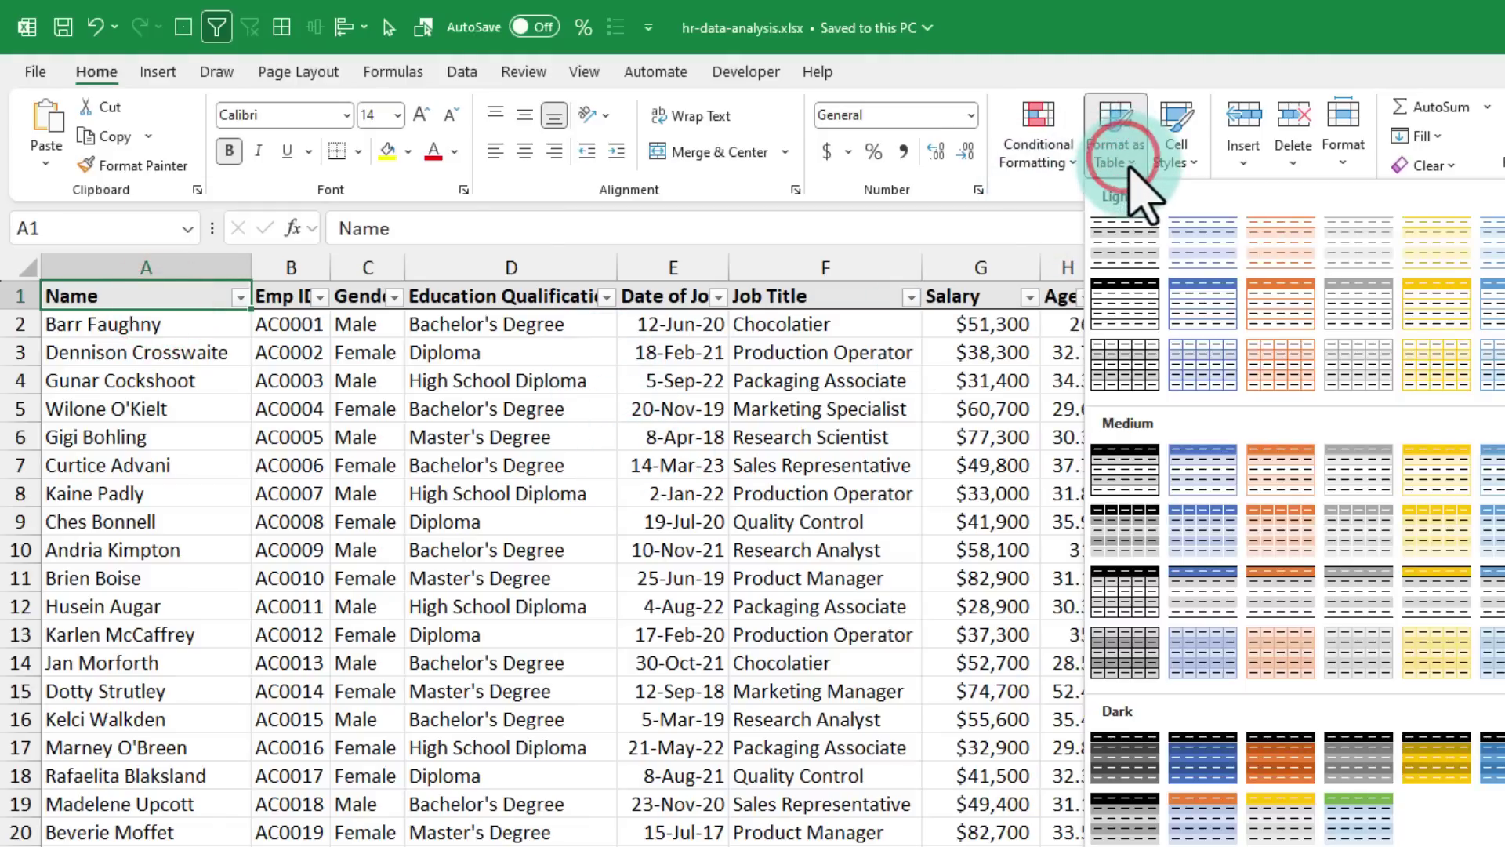
{"action": "left_click", "coordinate": [1440, 472]}
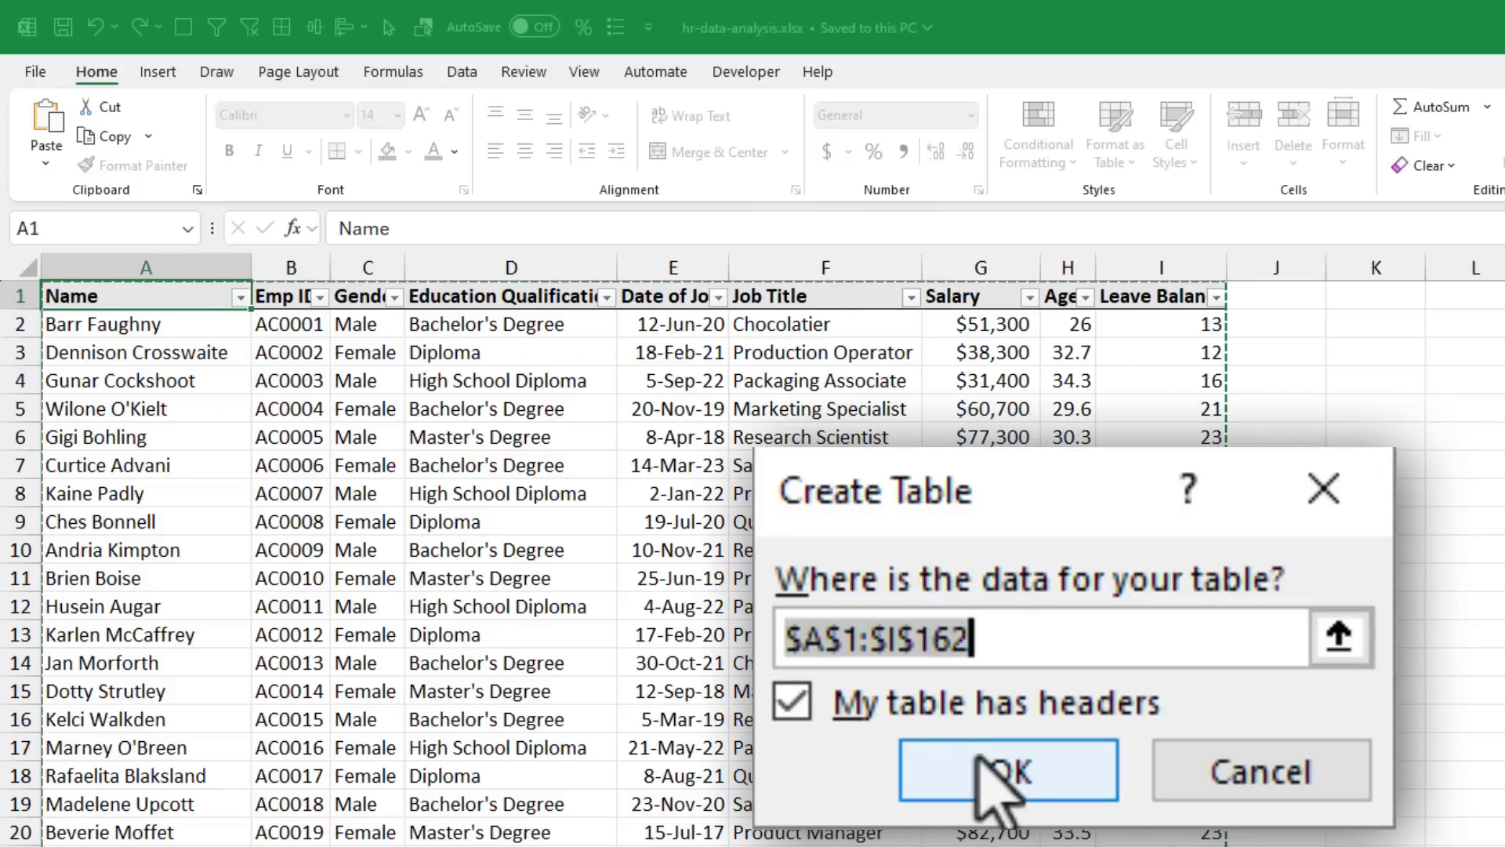
{"action": "left_click", "coordinate": [1212, 745]}
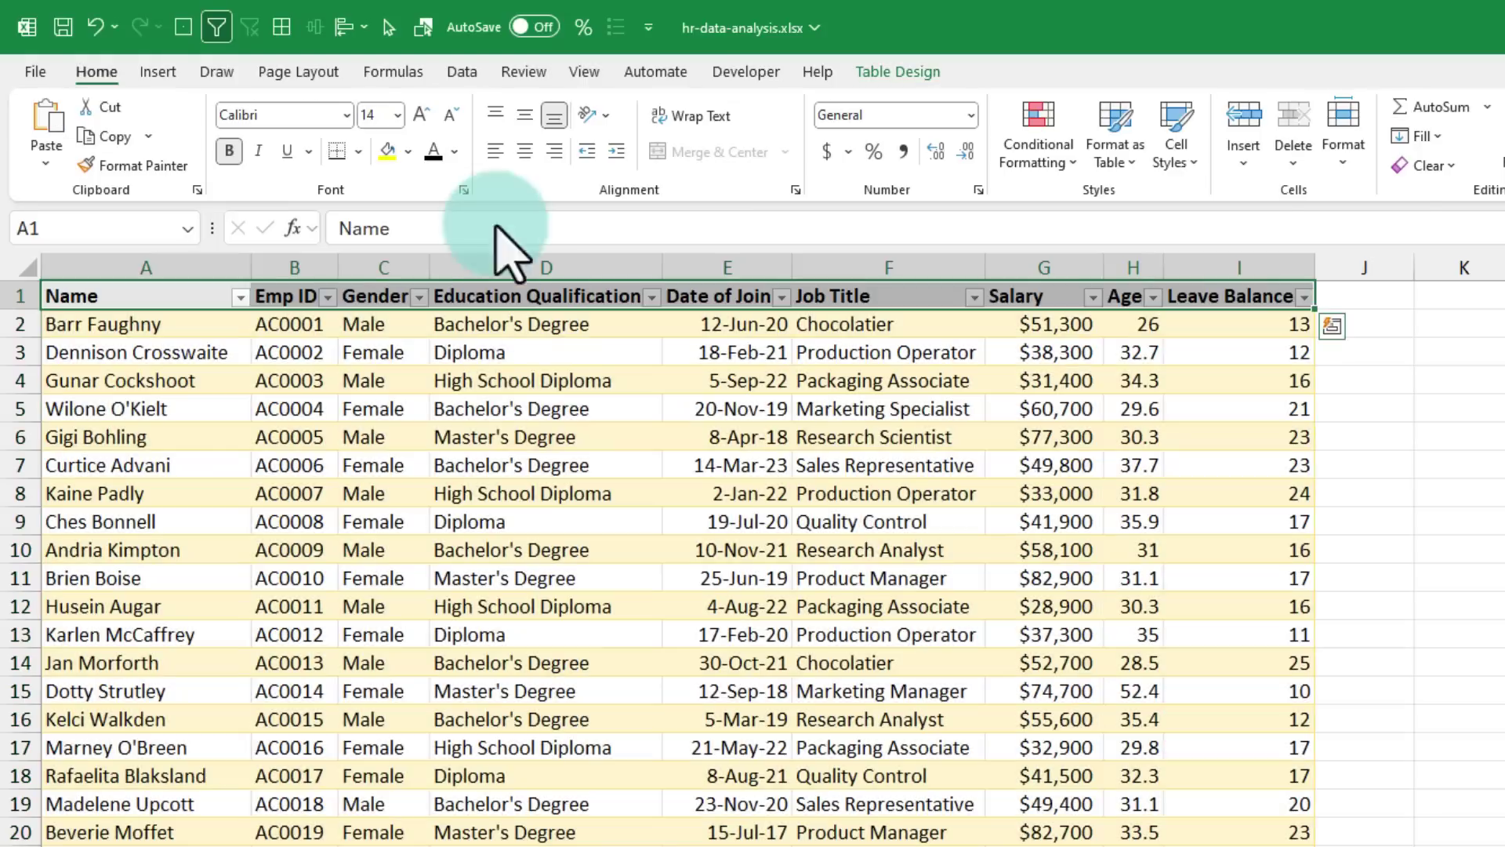
{"action": "left_click", "coordinate": [531, 430]}
{"action": "scroll", "coordinate": [531, 430], "scroll_direction": "down", "scroll_amount": 1}
{"action": "scroll", "coordinate": [552, 439], "scroll_direction": "up", "scroll_amount": 1}
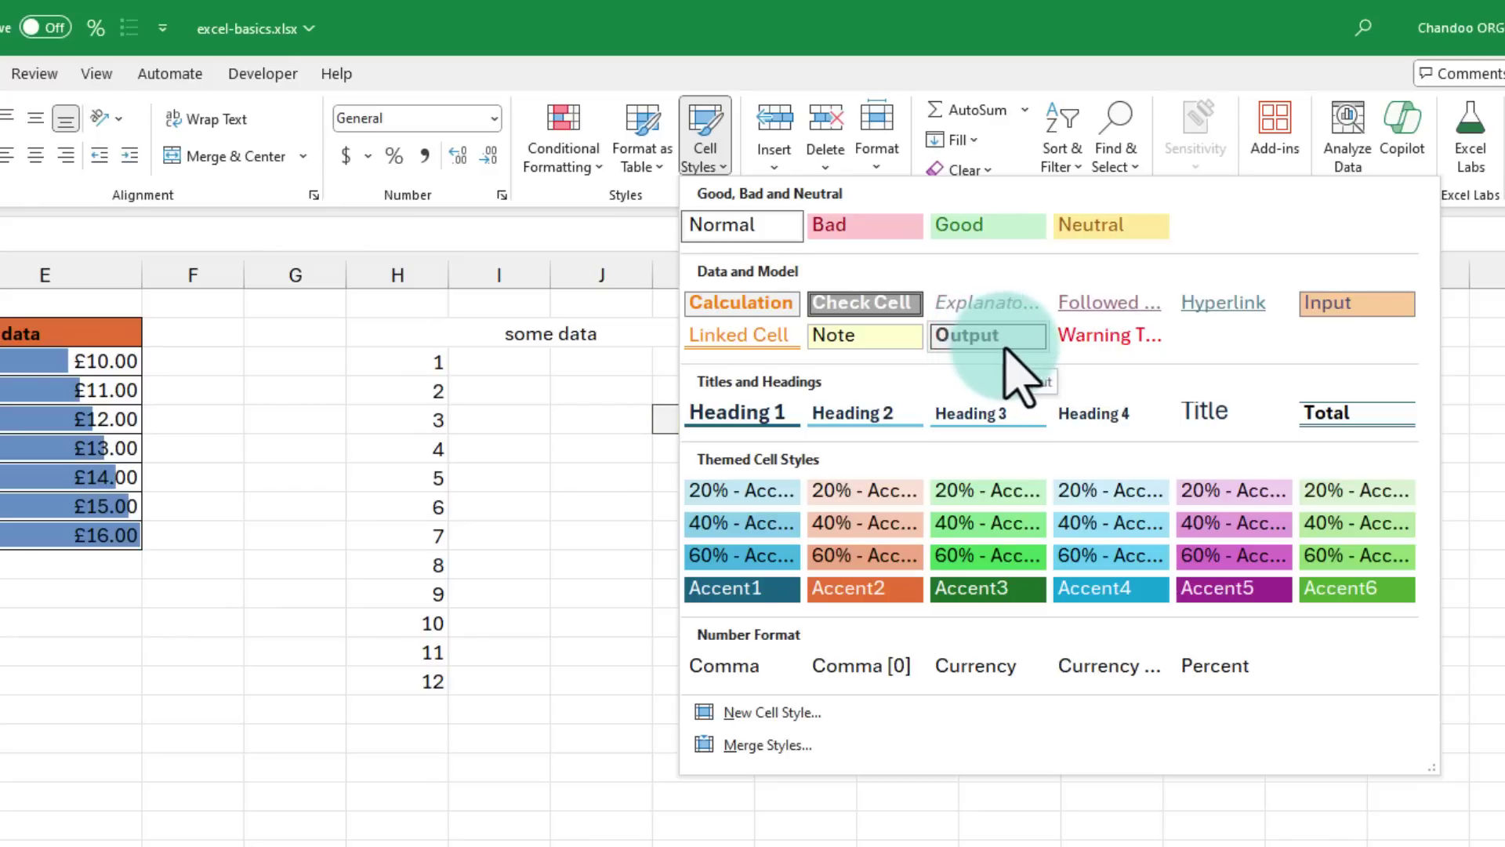
Step: Dismiss the Cell Styles gallery with Esc, leaving no style applied
{"action": "key", "text": "Escape"}
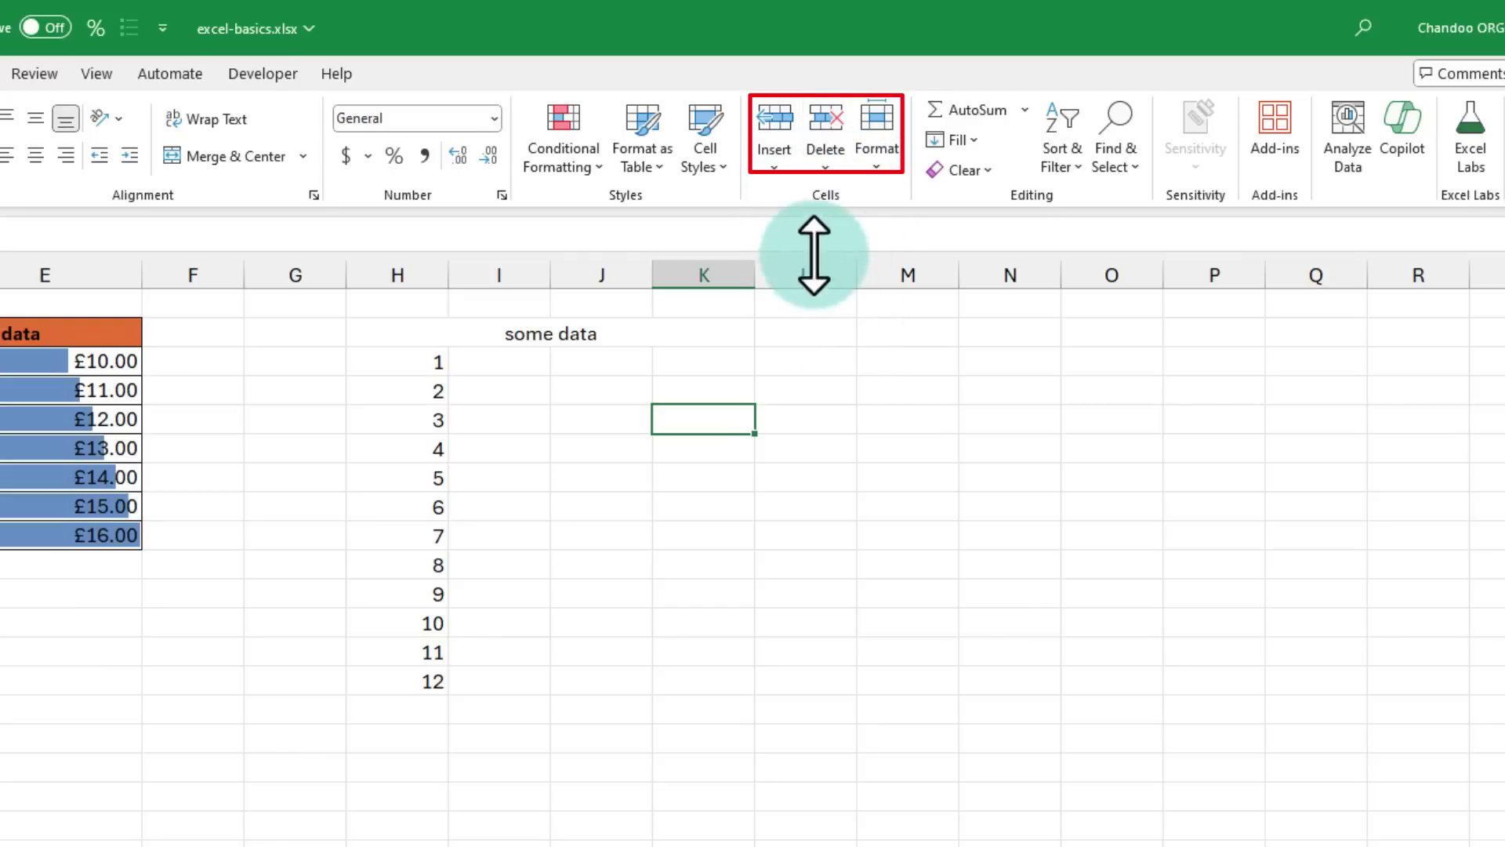
Step: Insert a blank sheet column at column J with Home > Insert
{"action": "left_click", "coordinate": [601, 276]}
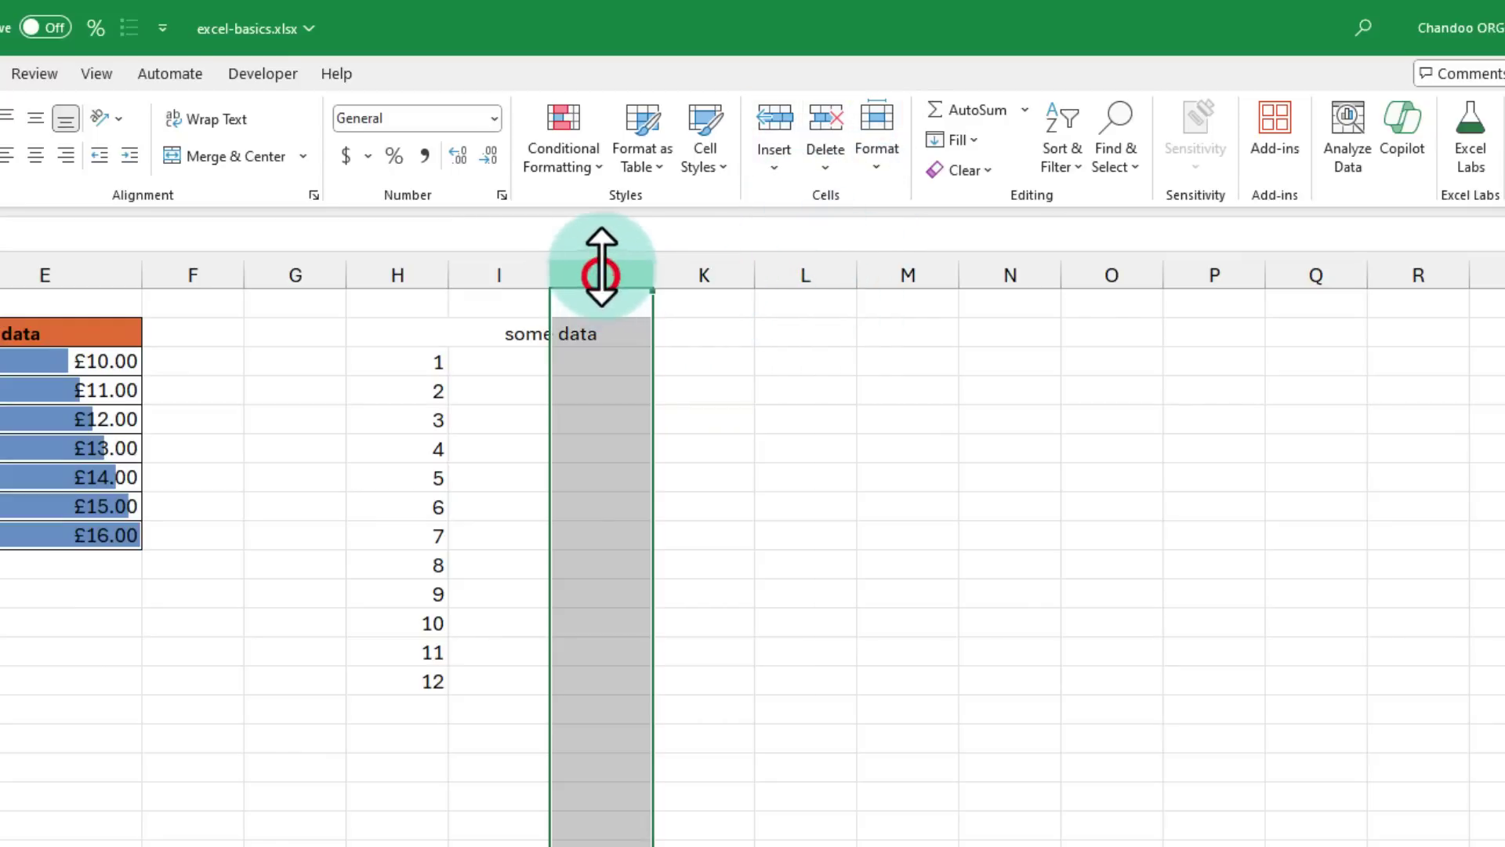
{"action": "left_click", "coordinate": [601, 385]}
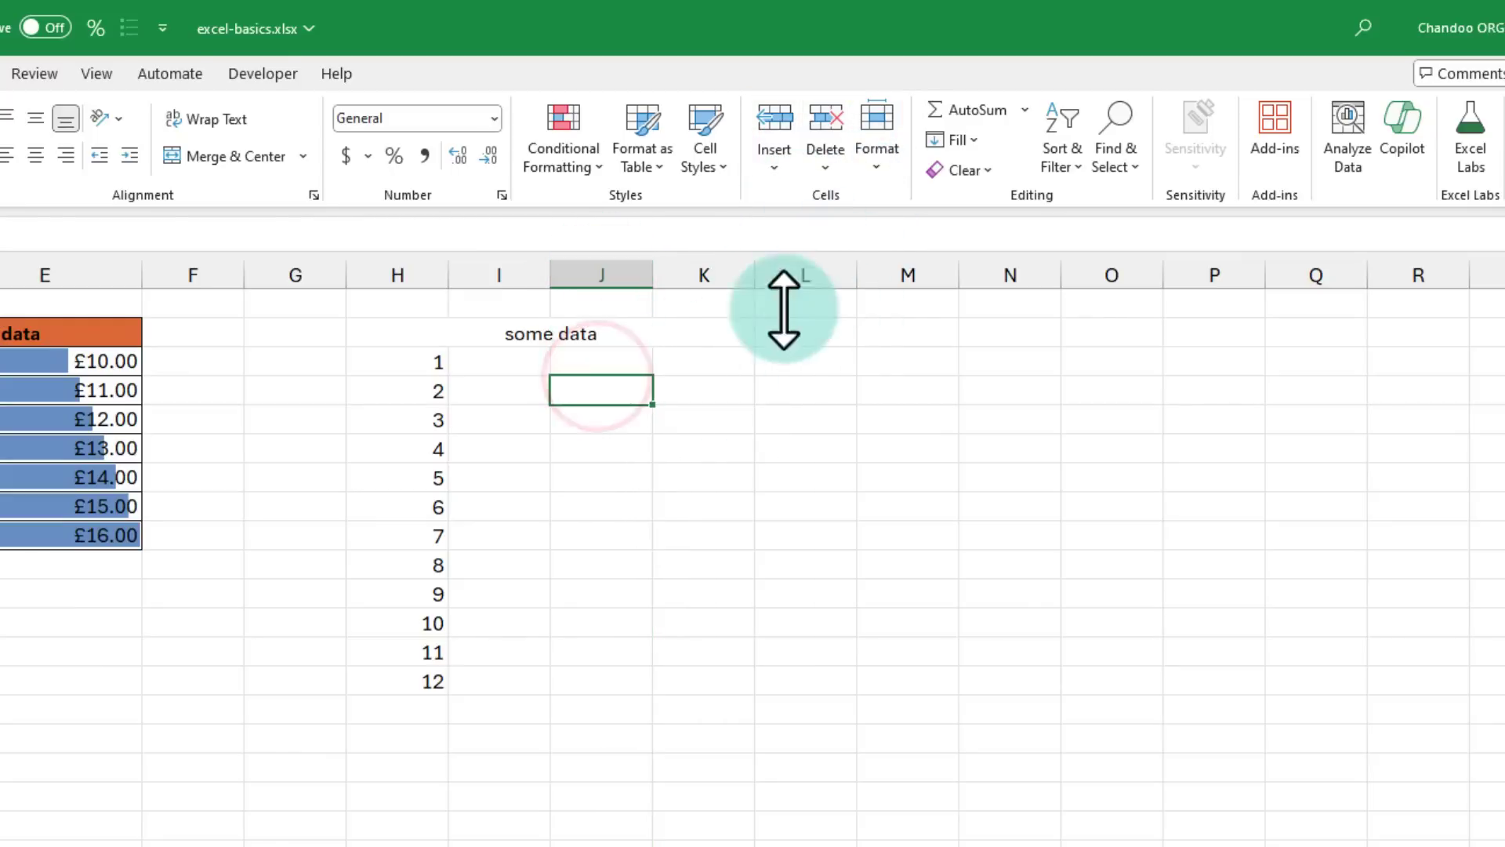
{"action": "left_click", "coordinate": [776, 161]}
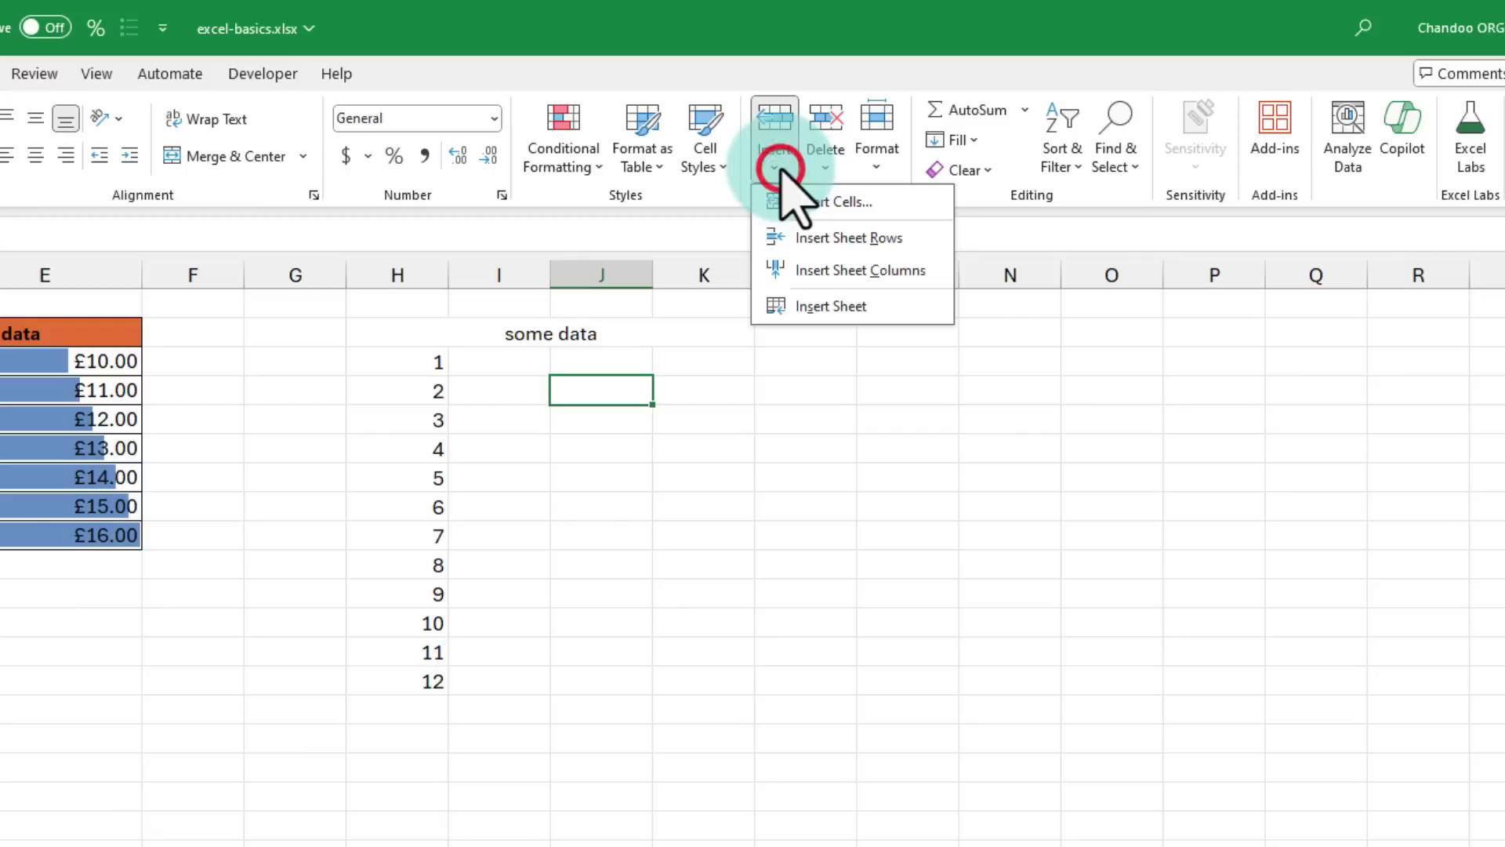
{"action": "left_click", "coordinate": [823, 270]}
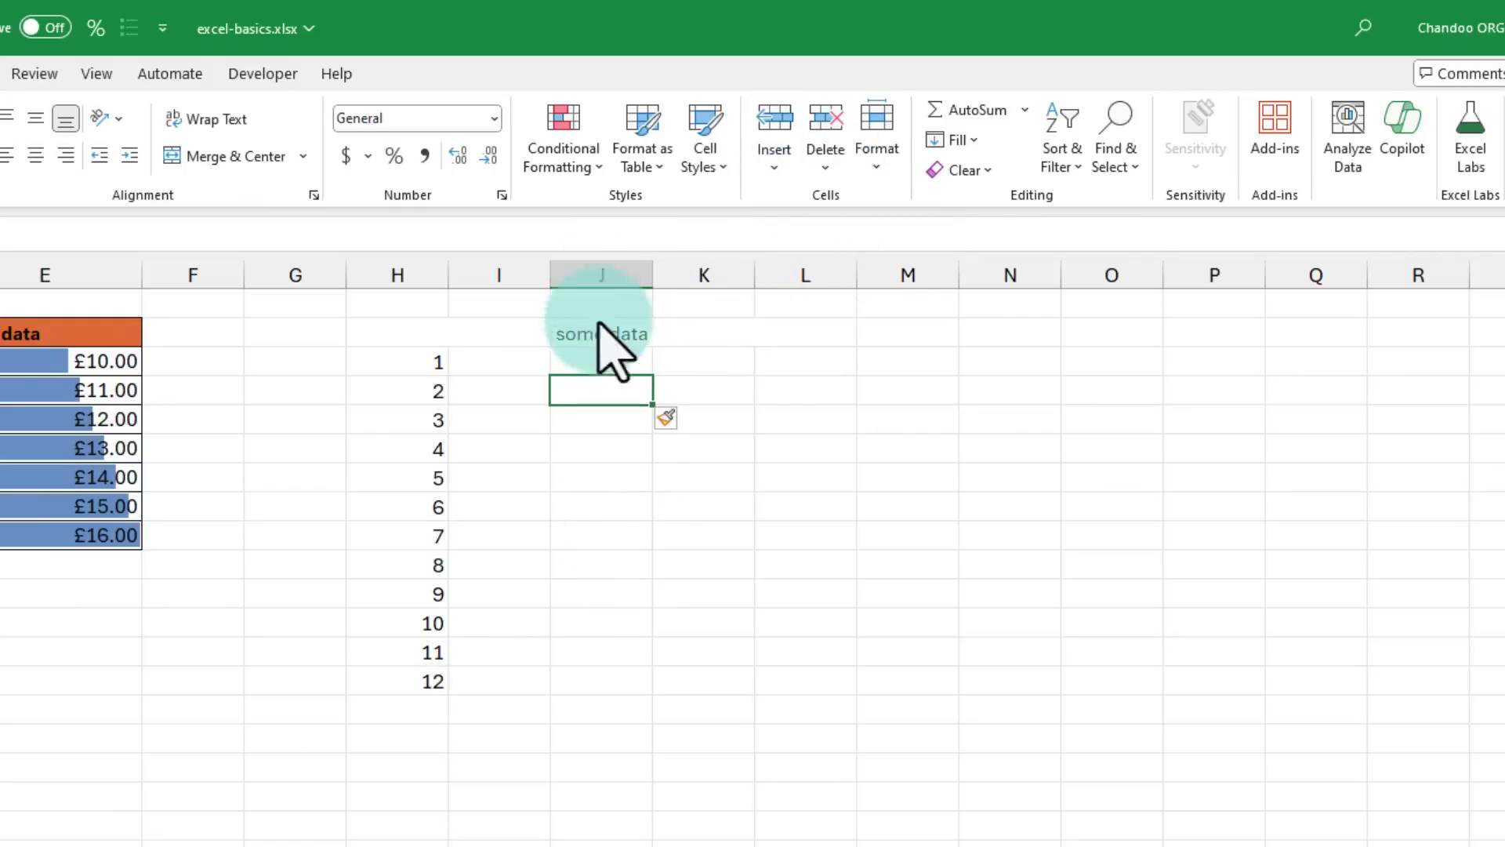
Step: Browse the Insert, Delete and Format menus without choosing anything
{"action": "left_click", "coordinate": [774, 161]}
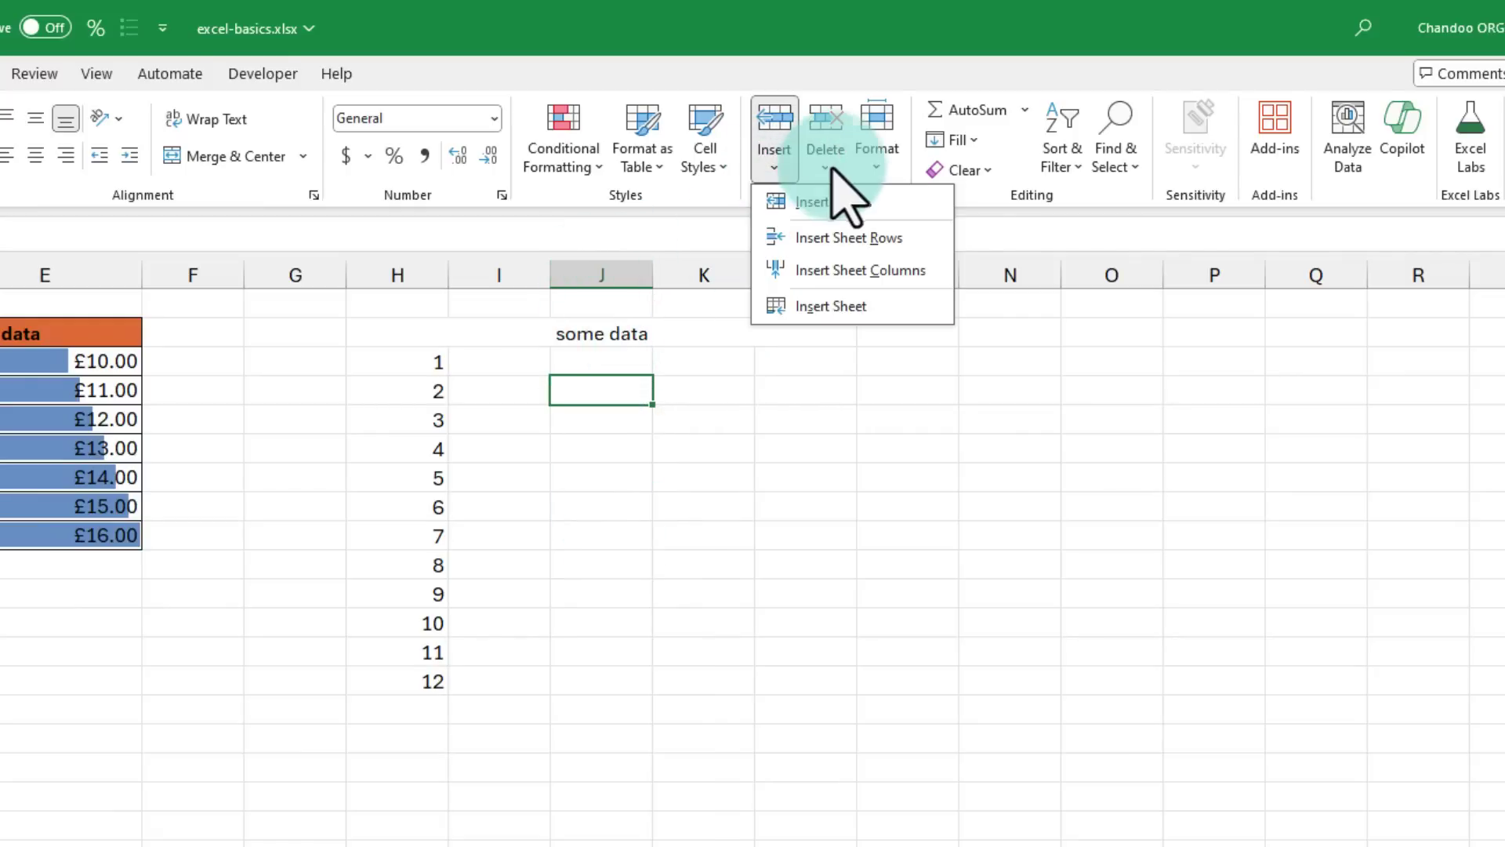
{"action": "left_click", "coordinate": [827, 156]}
{"action": "left_click", "coordinate": [827, 157]}
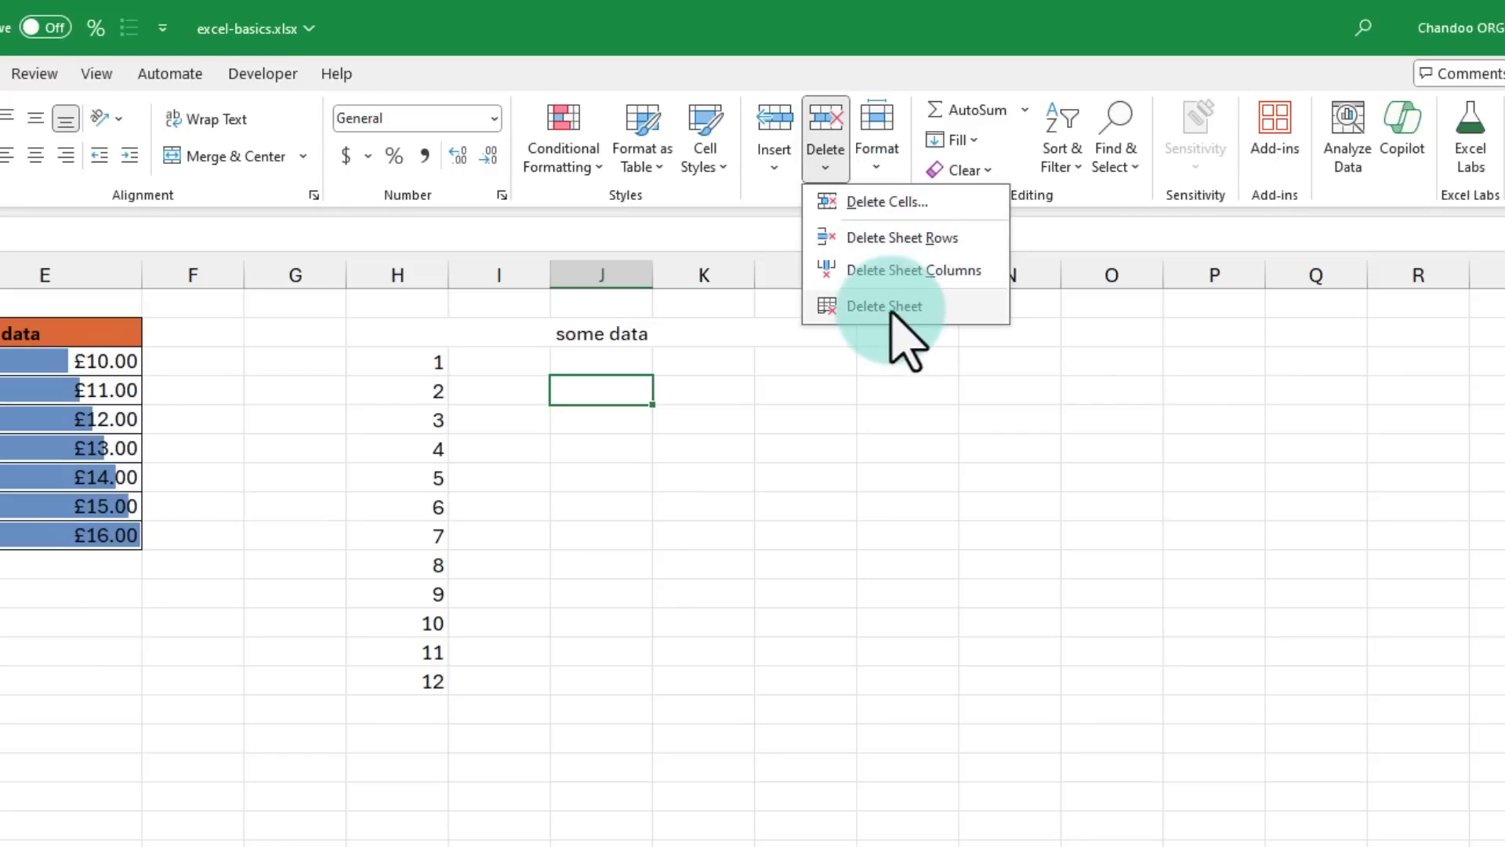
{"action": "left_click", "coordinate": [871, 356]}
{"action": "left_click", "coordinate": [875, 153]}
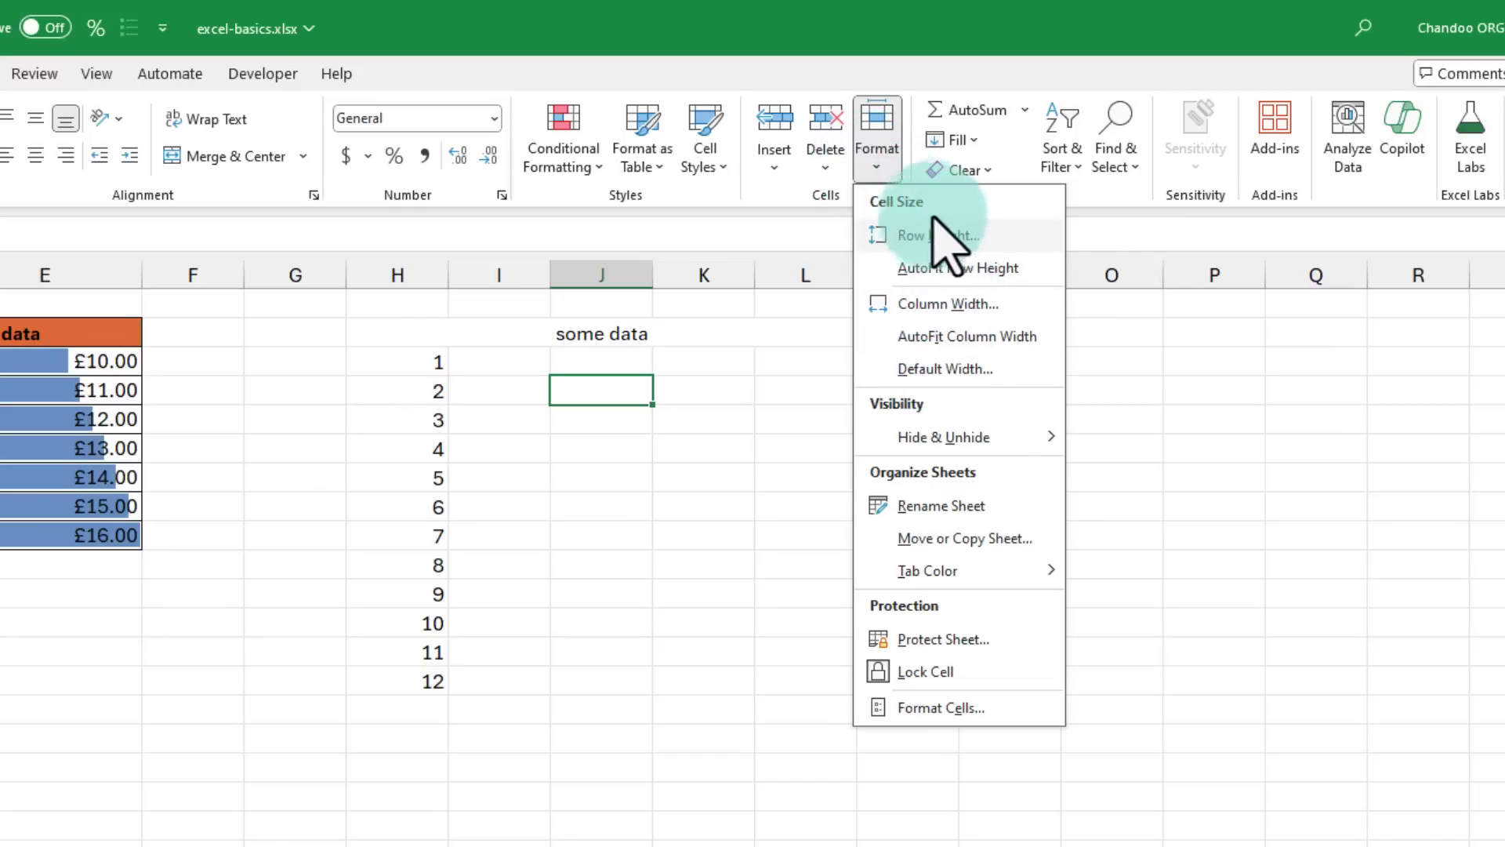
{"action": "left_click", "coordinate": [730, 492]}
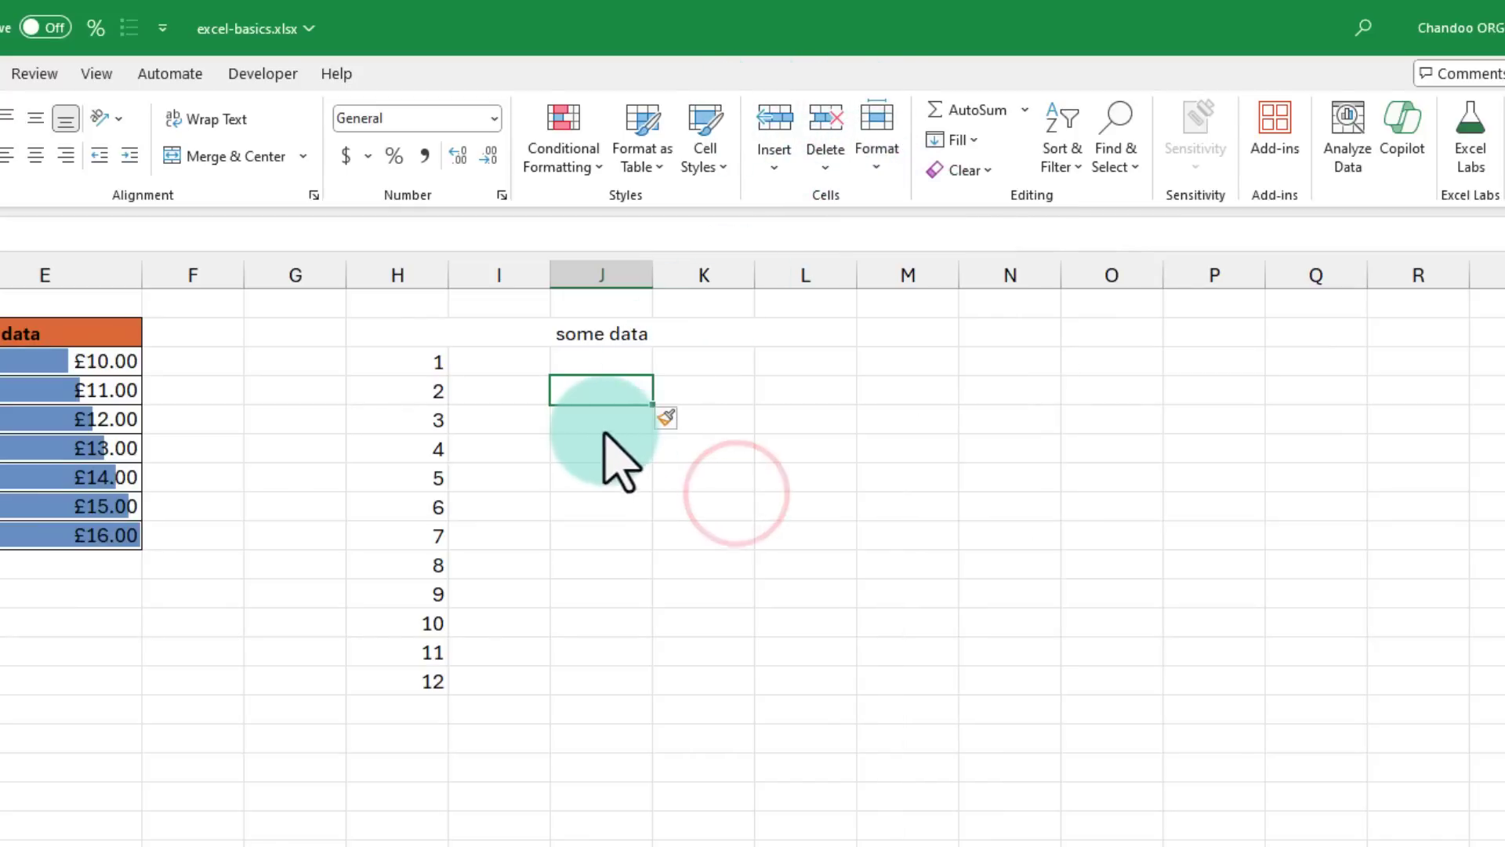
Step: Open the Insert cells dialog from the cell's shortcut menu and cancel it
{"action": "right_click", "coordinate": [598, 388]}
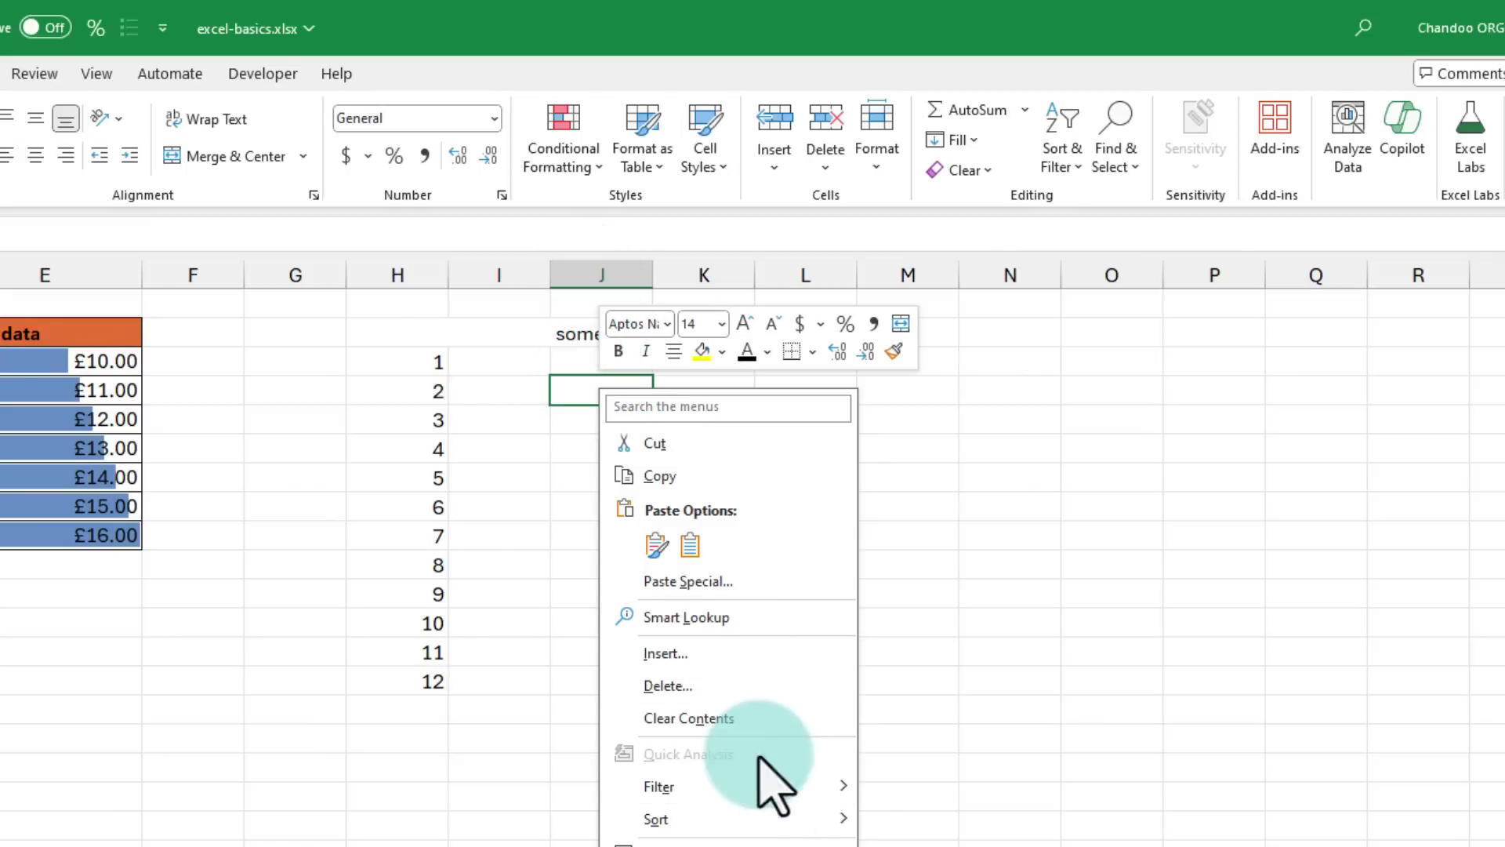
{"action": "left_click", "coordinate": [722, 656]}
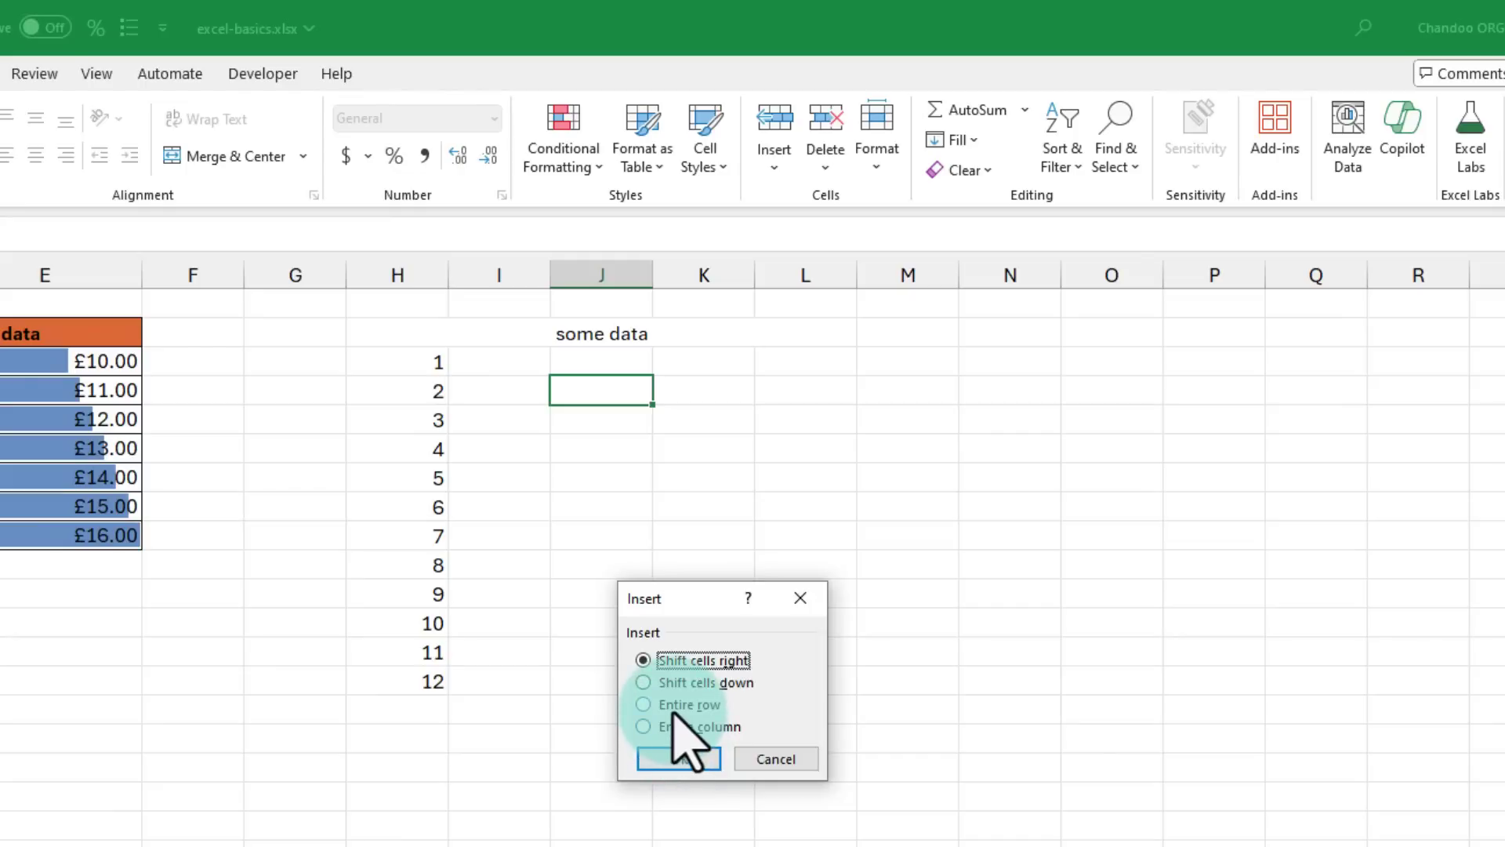
{"action": "left_click", "coordinate": [776, 758]}
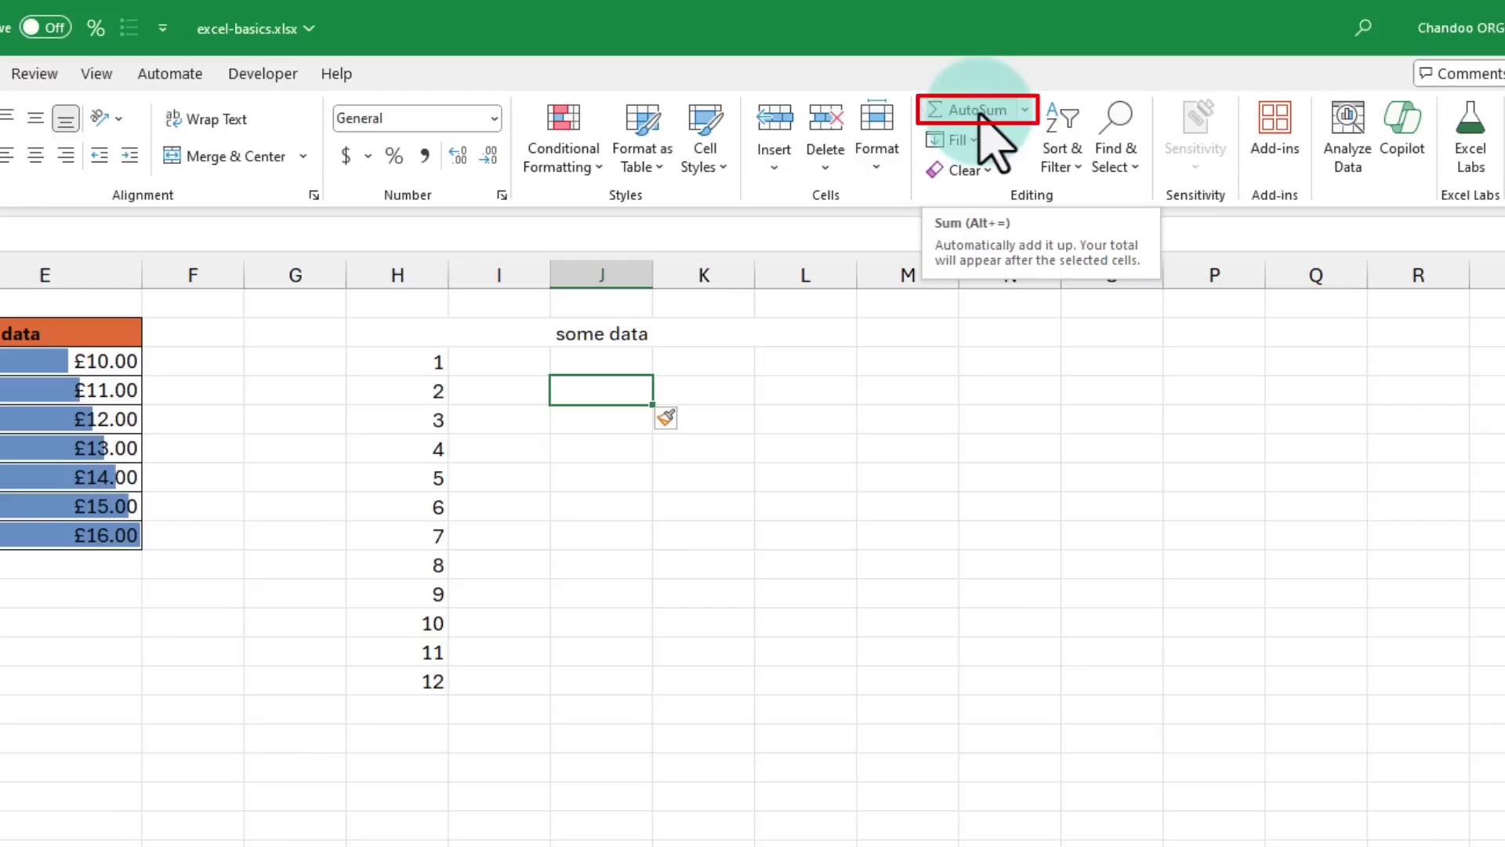
Step: AutoSum the numbers 1 to 12 in column H and inspect the resulting 78 total's formula
{"action": "left_click_drag", "start_coordinate": [410, 359], "coordinate": [410, 686]}
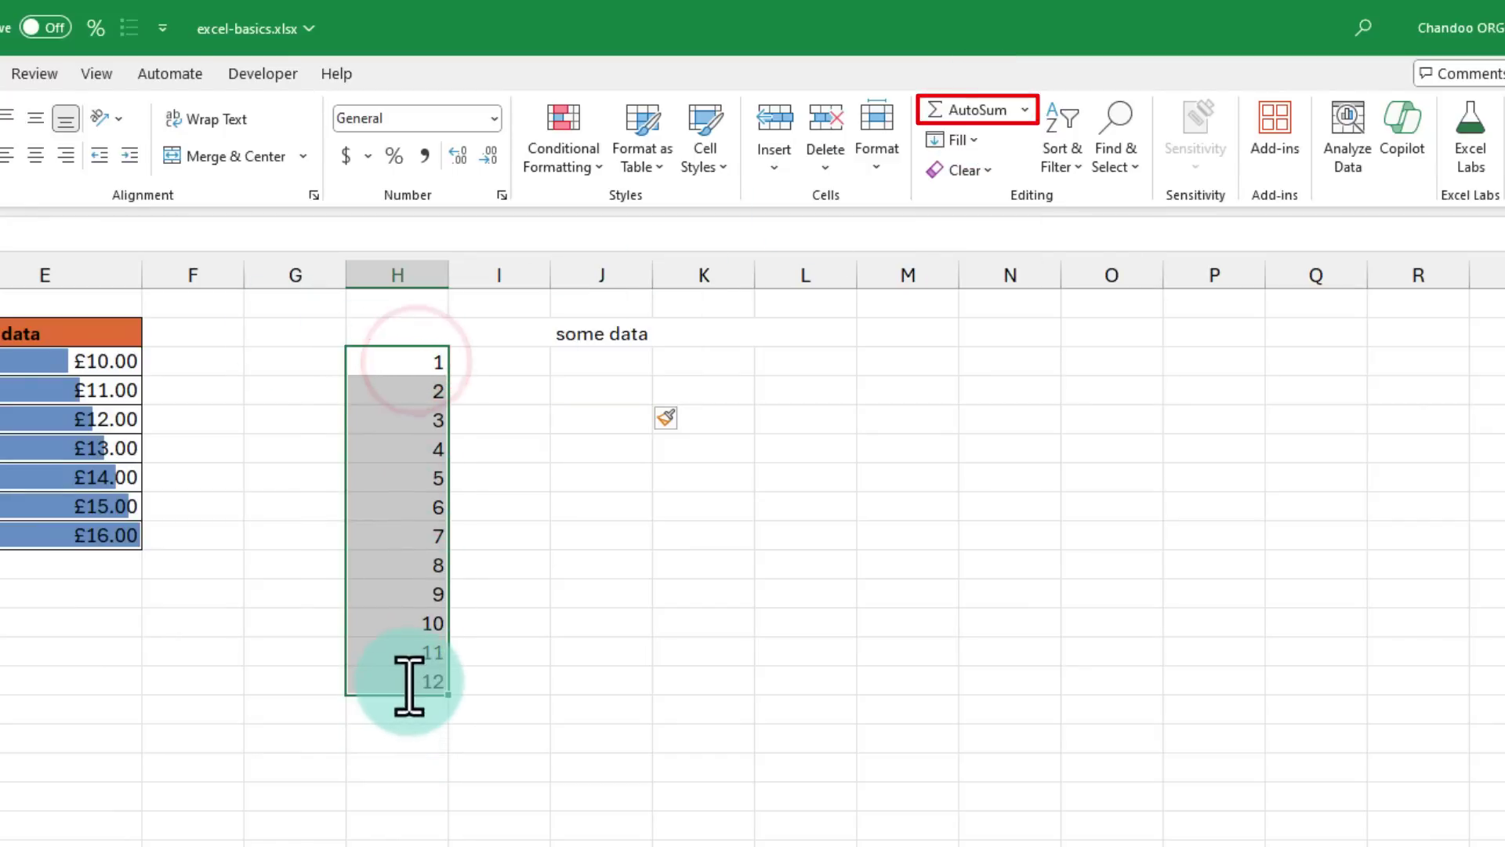
{"action": "left_click", "coordinate": [971, 109]}
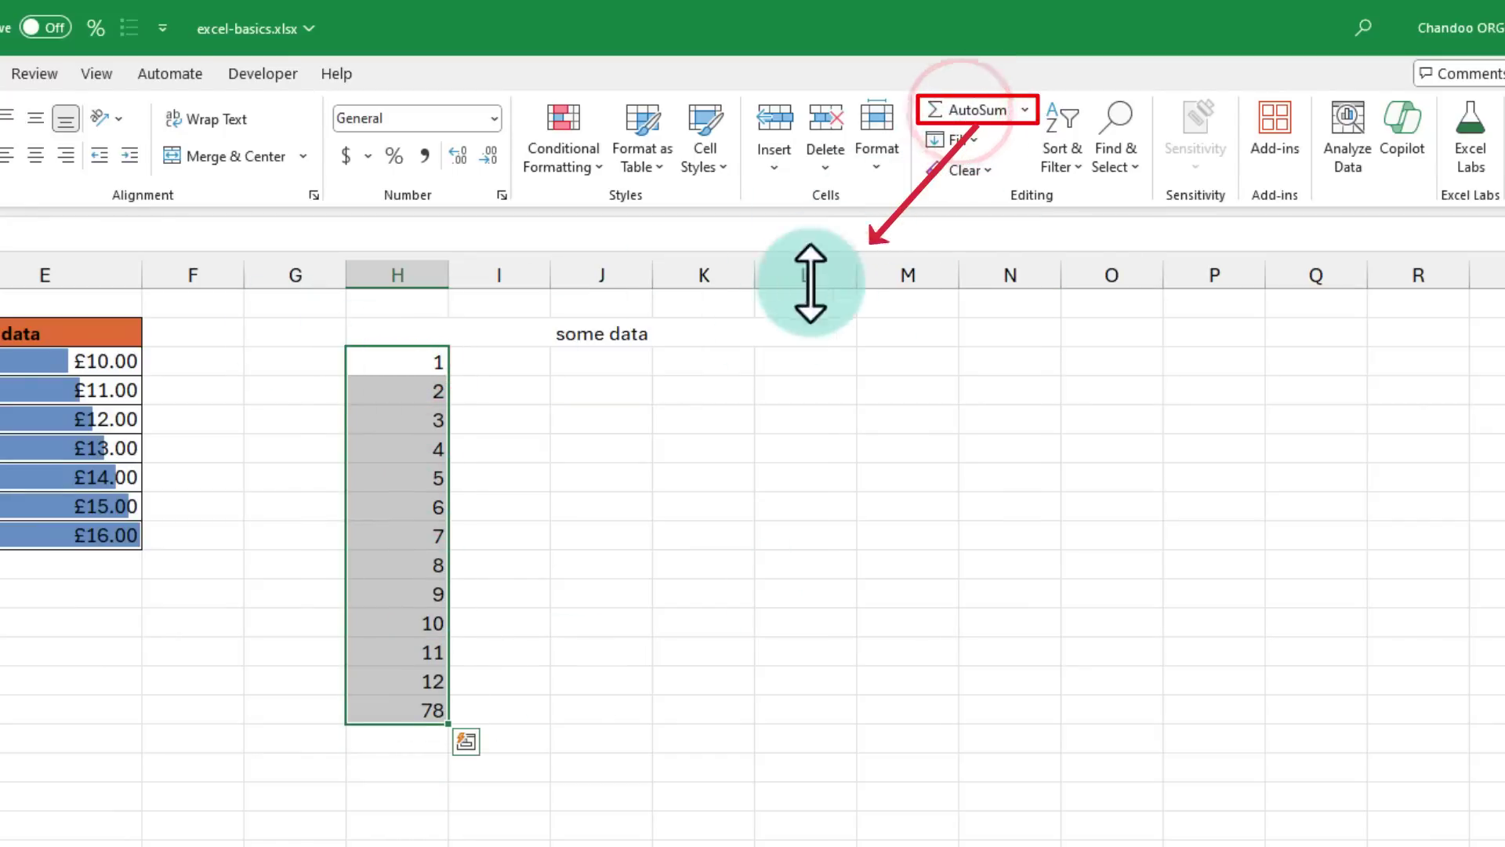
{"action": "left_click", "coordinate": [427, 710]}
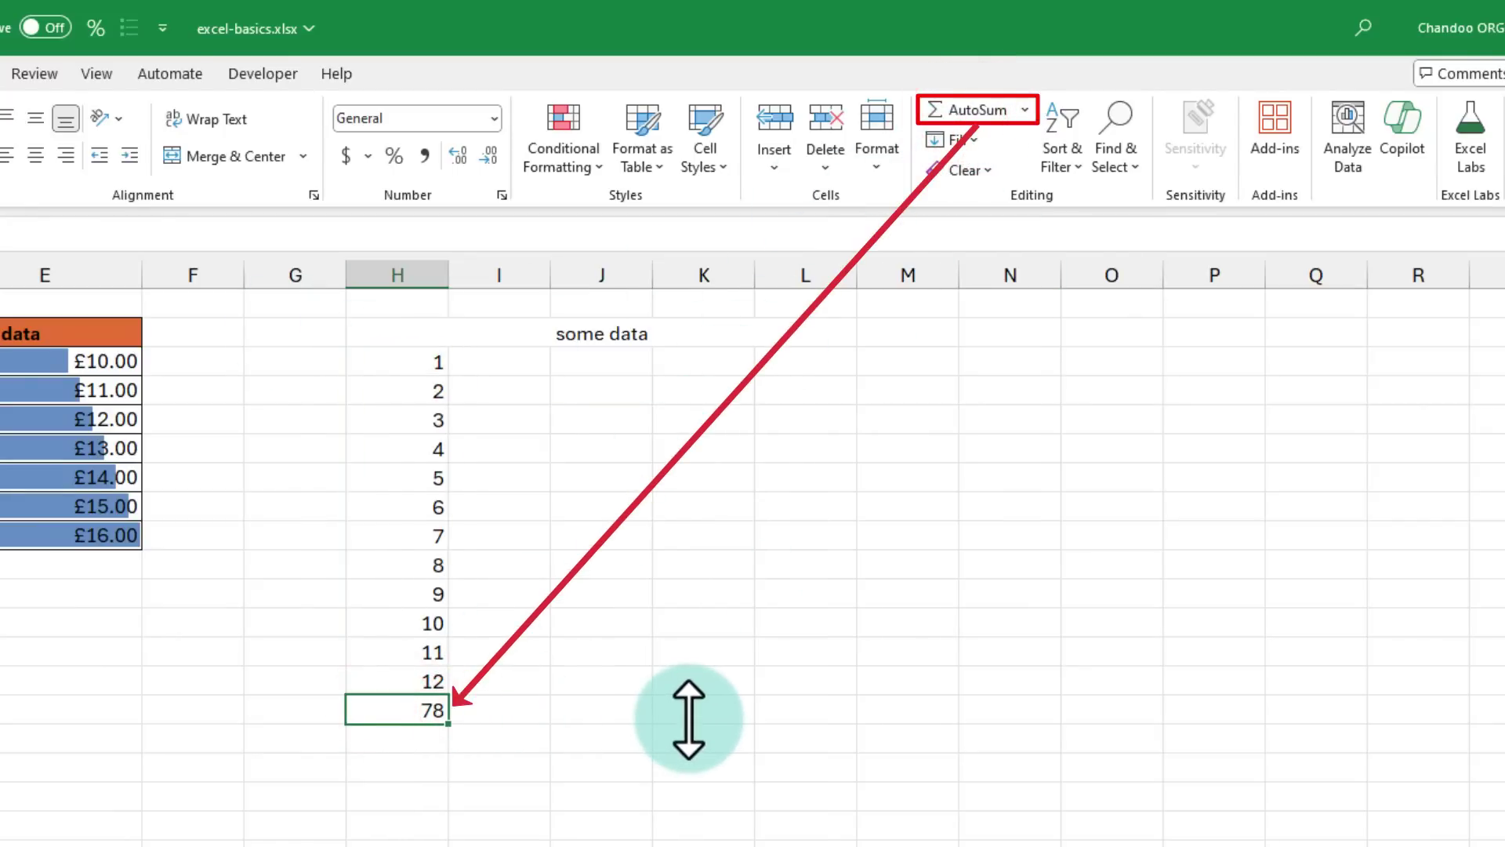
{"action": "key", "text": "F2"}
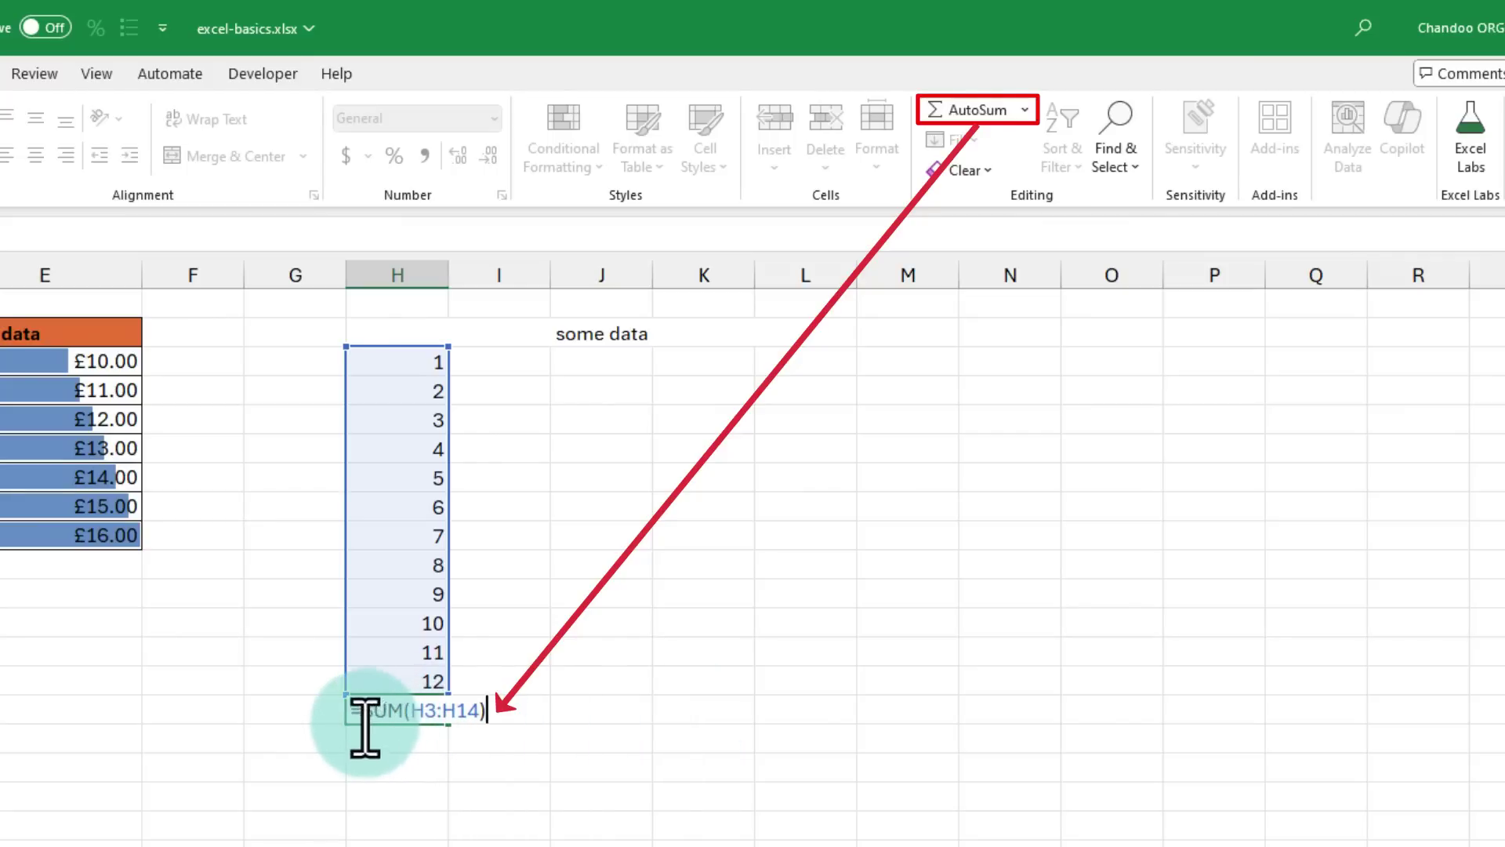
{"action": "key", "text": "Escape"}
Step: Change the 6 to 16 so the total updates to 88
{"action": "left_click", "coordinate": [420, 499]}
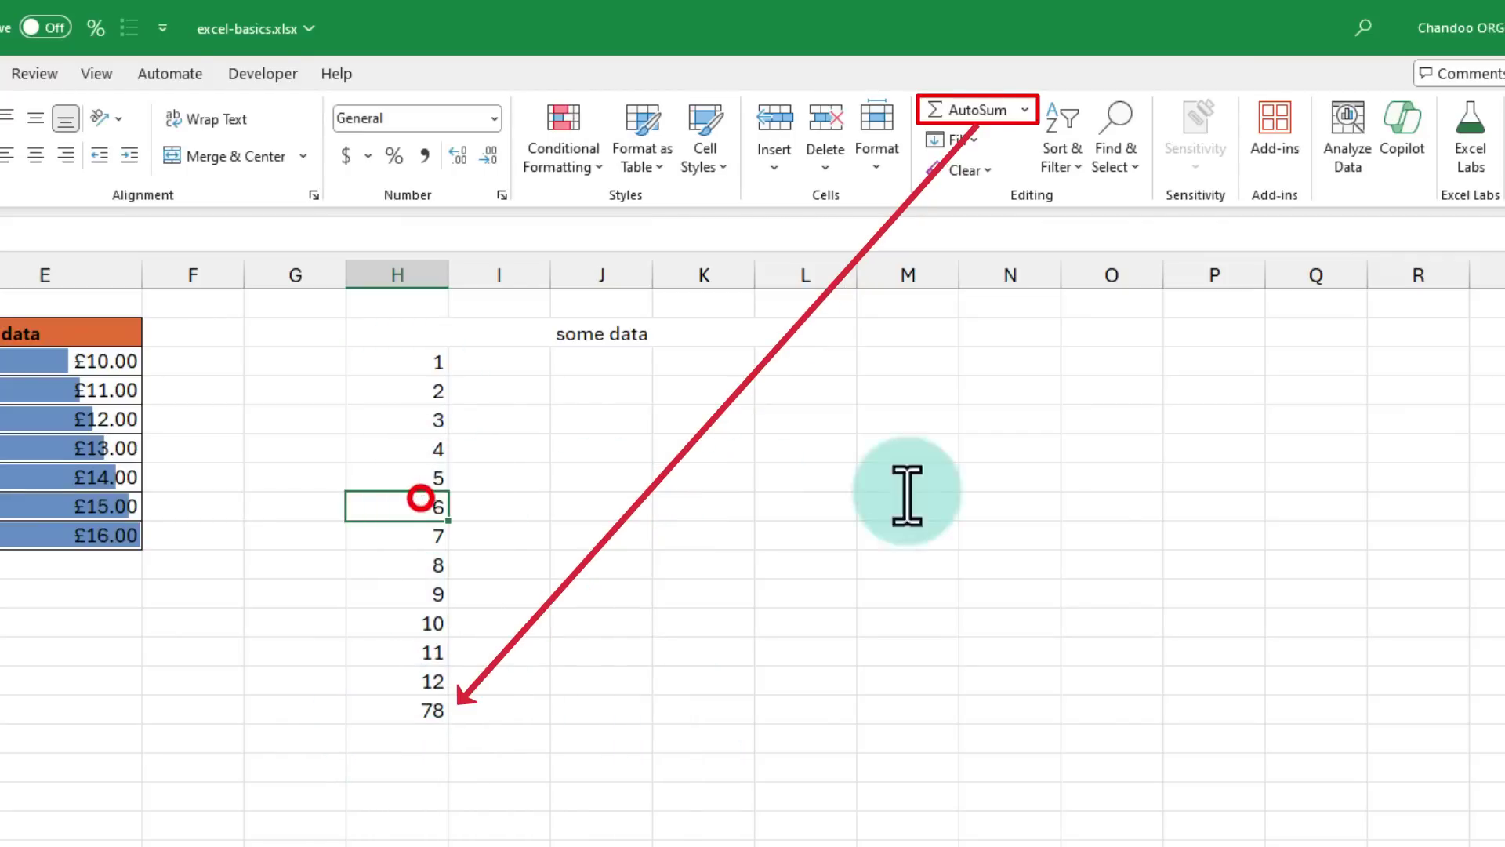
{"action": "type", "text": "16"}
{"action": "key", "text": "ctrl+Return"}
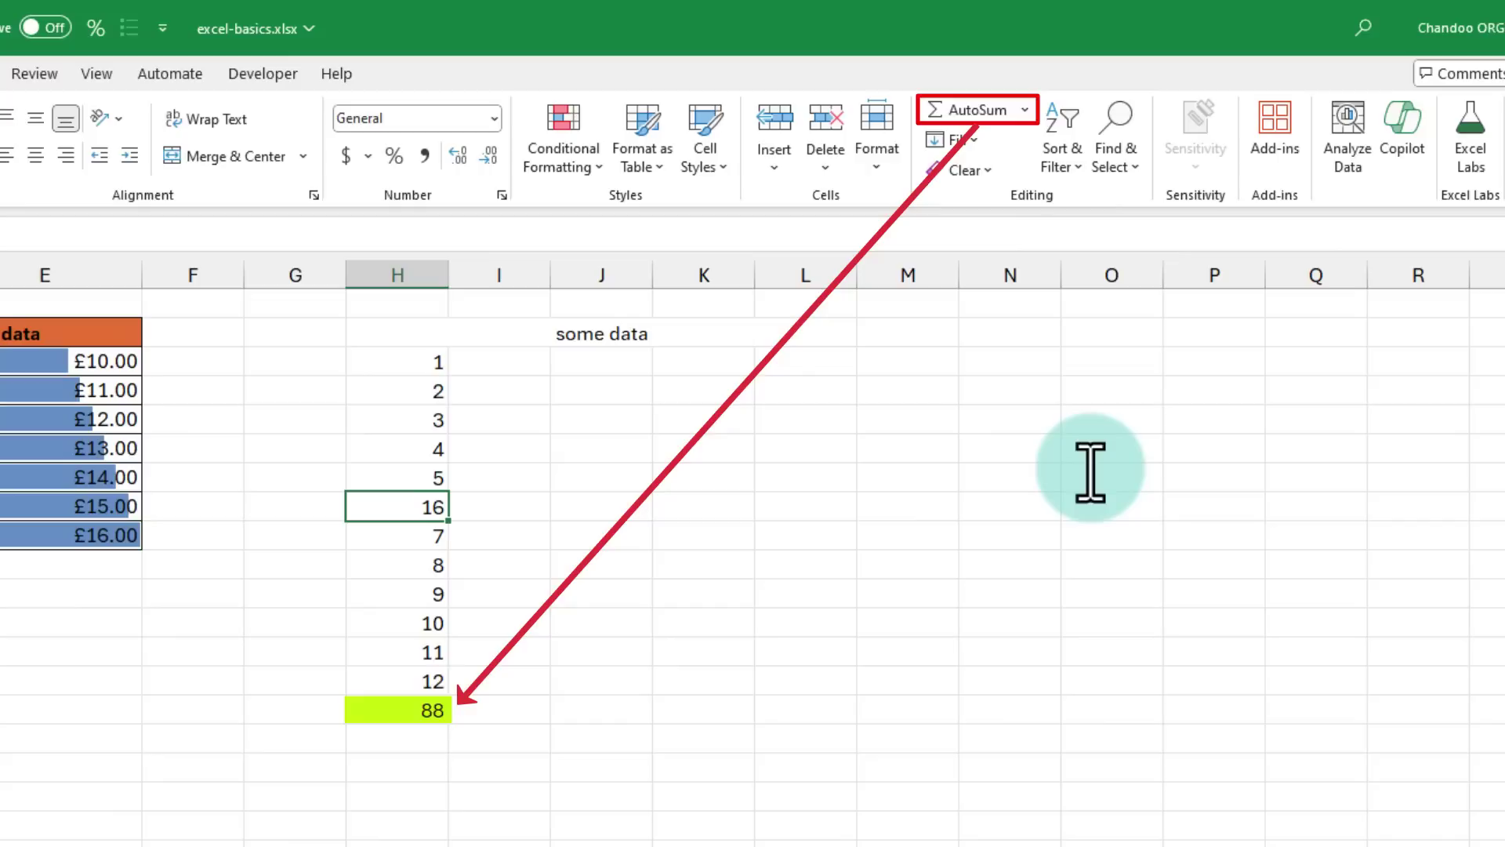
{"action": "left_click", "coordinate": [404, 709]}
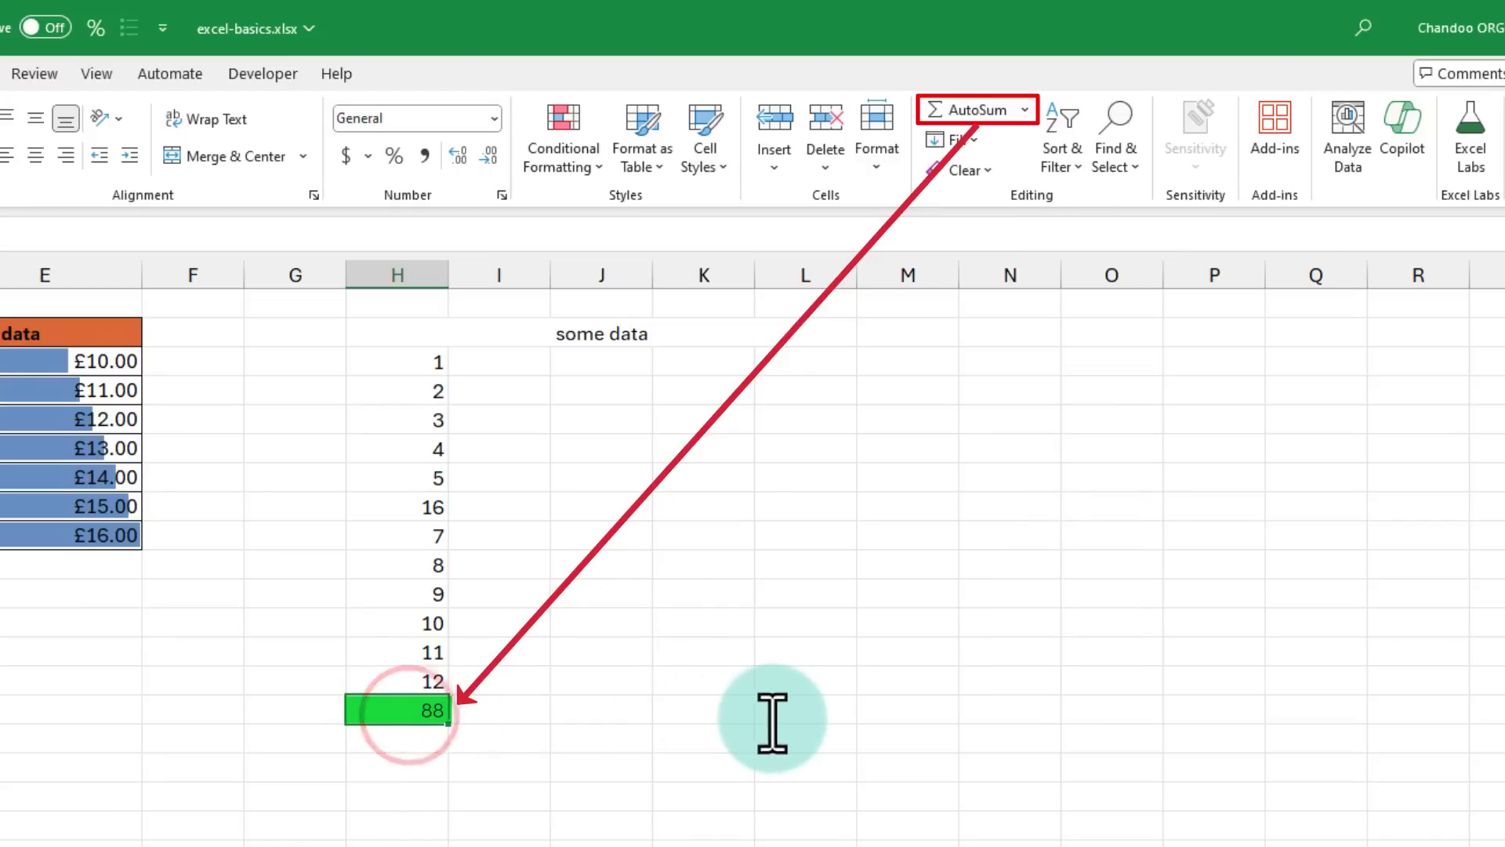
{"action": "left_click", "coordinate": [789, 718]}
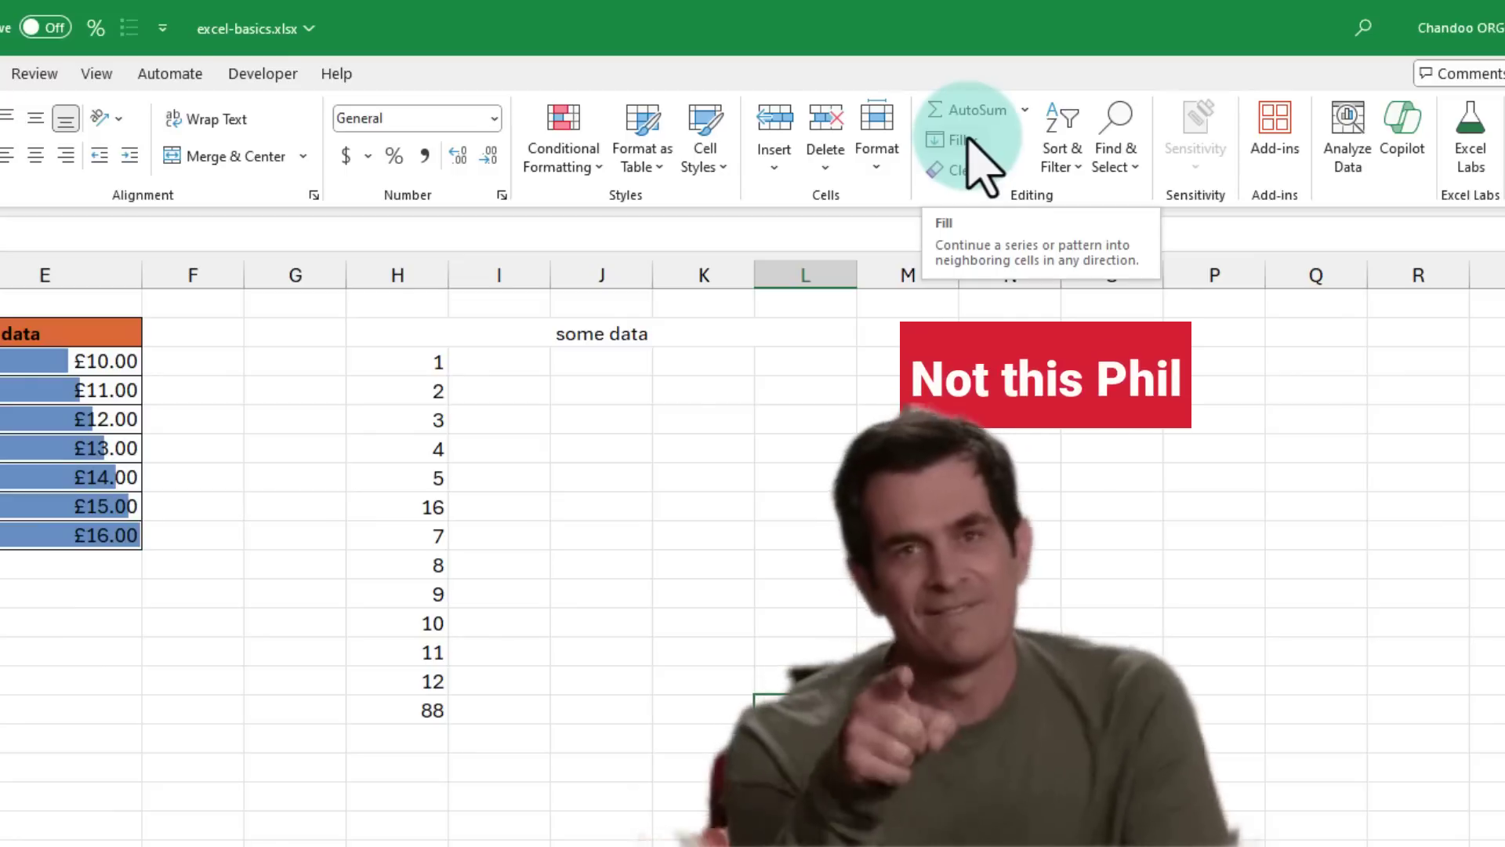
Step: Enter 1 and 2 in L3:L4 and drag the series down column L to 17
{"action": "left_click", "coordinate": [972, 141]}
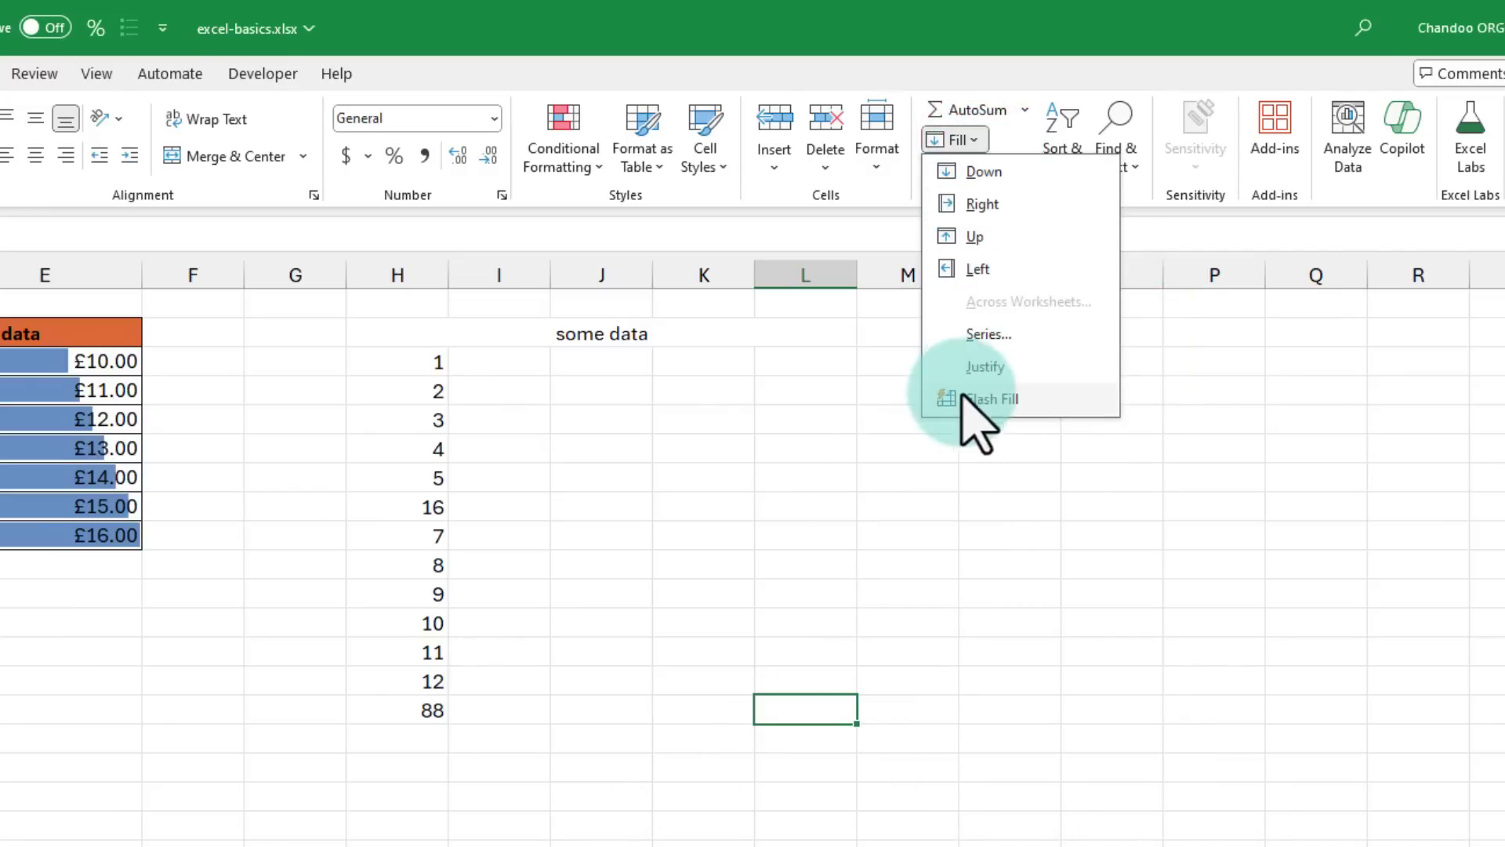
{"action": "left_click", "coordinate": [775, 431]}
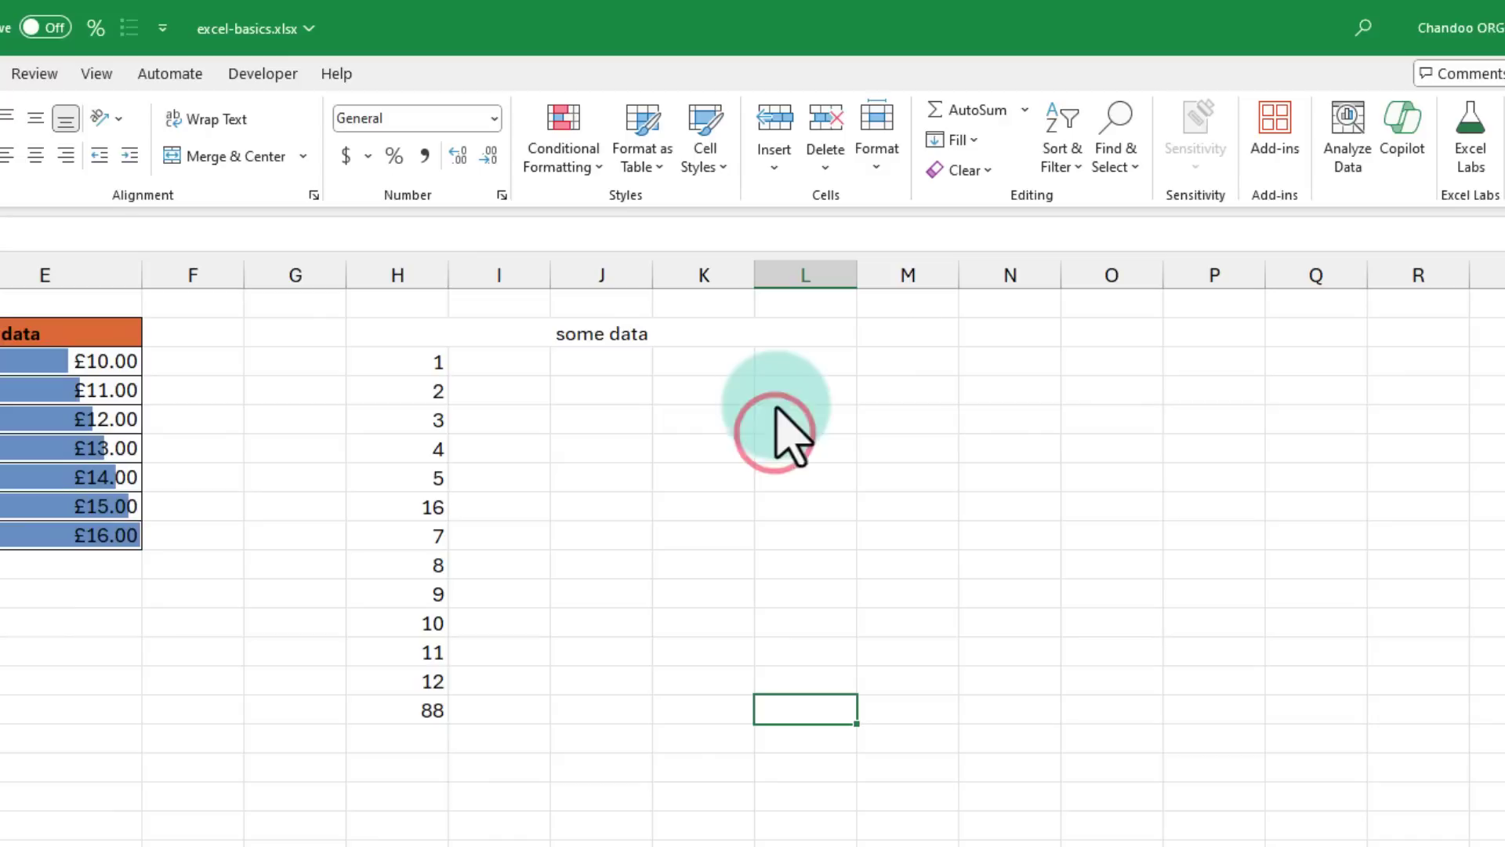
{"action": "left_click", "coordinate": [806, 370]}
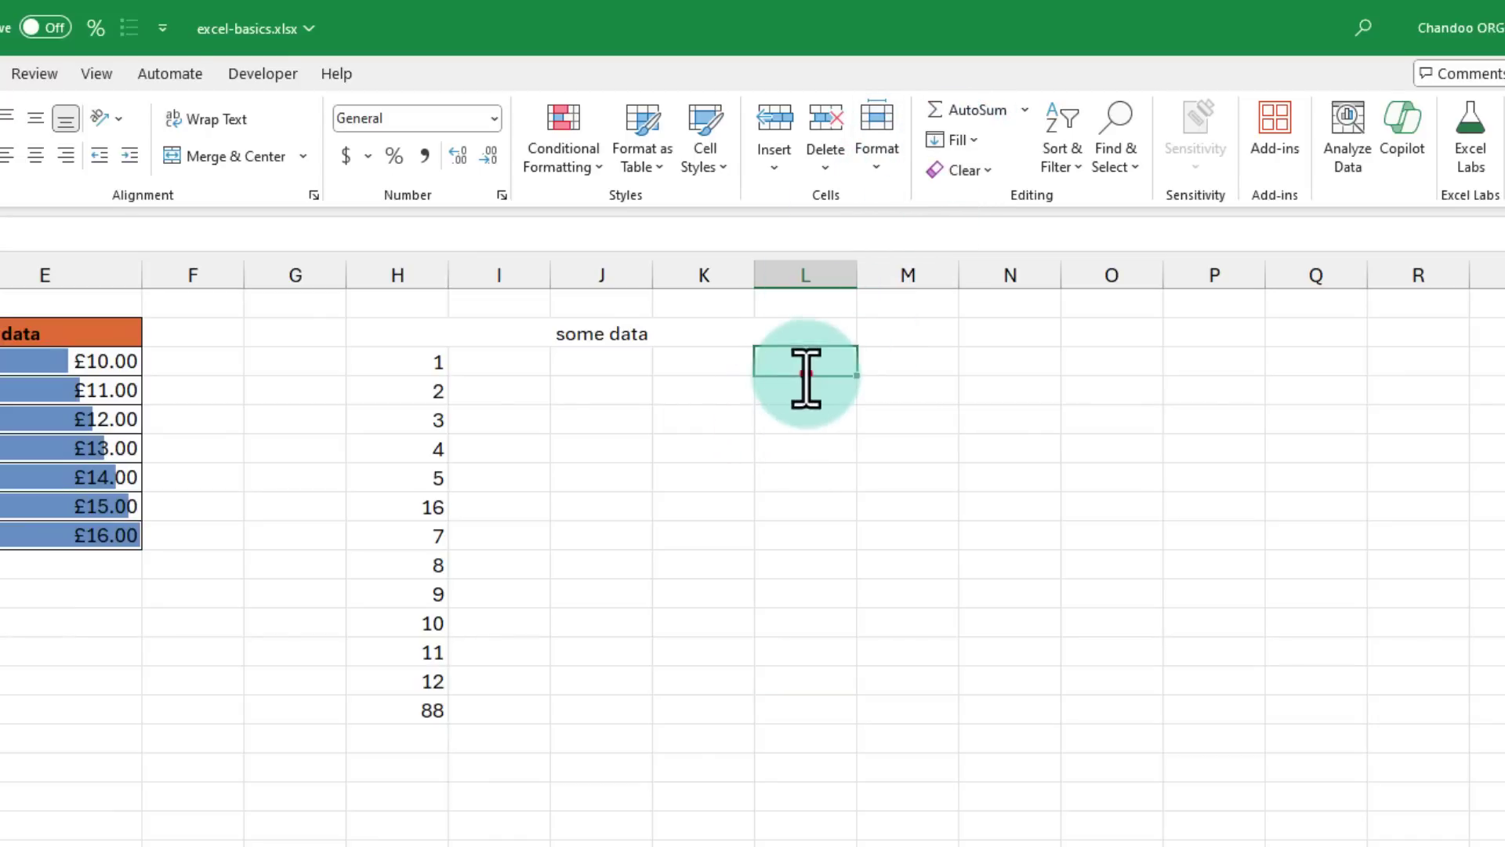
{"action": "type", "text": "1"}
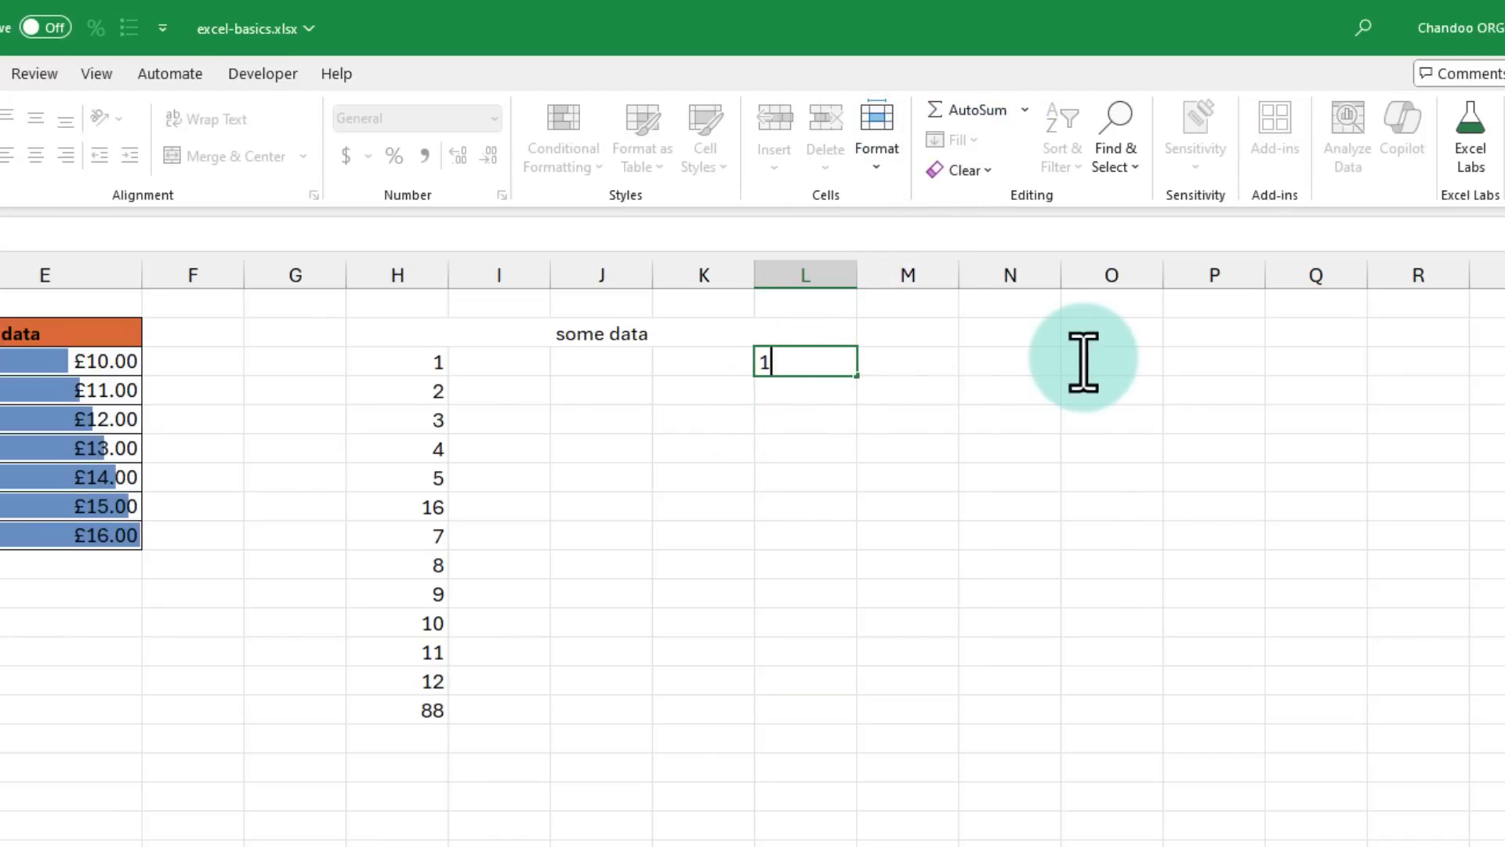
{"action": "key", "text": "Return"}
{"action": "type", "text": "2"}
{"action": "key", "text": "Return"}
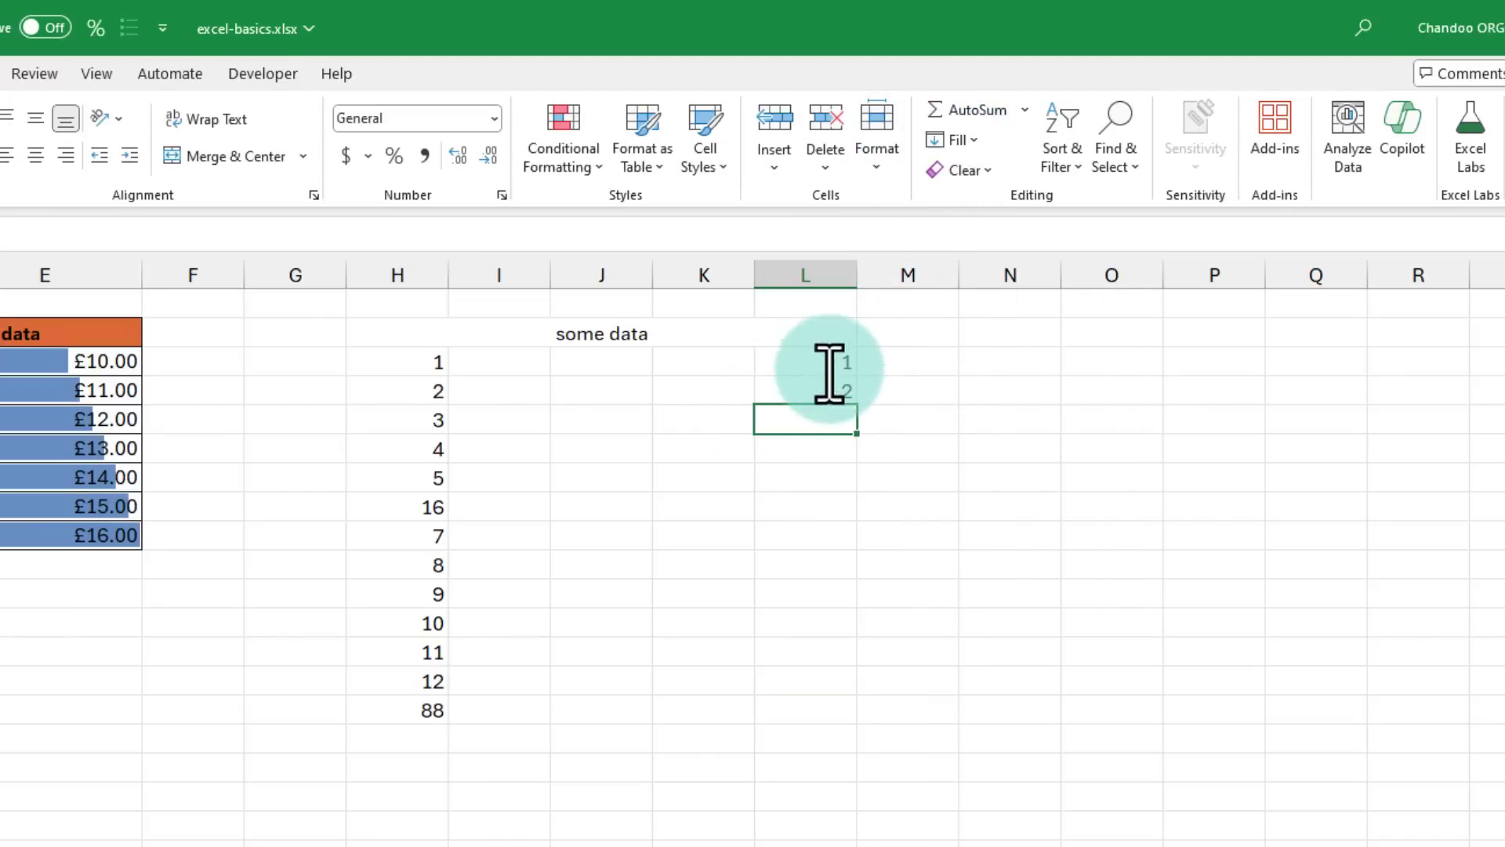
{"action": "mouse_move", "coordinate": [823, 369]}
{"action": "left_mouse_down"}
{"action": "mouse_move", "coordinate": [850, 394]}
{"action": "mouse_move", "coordinate": [808, 843]}
{"action": "left_mouse_up"}
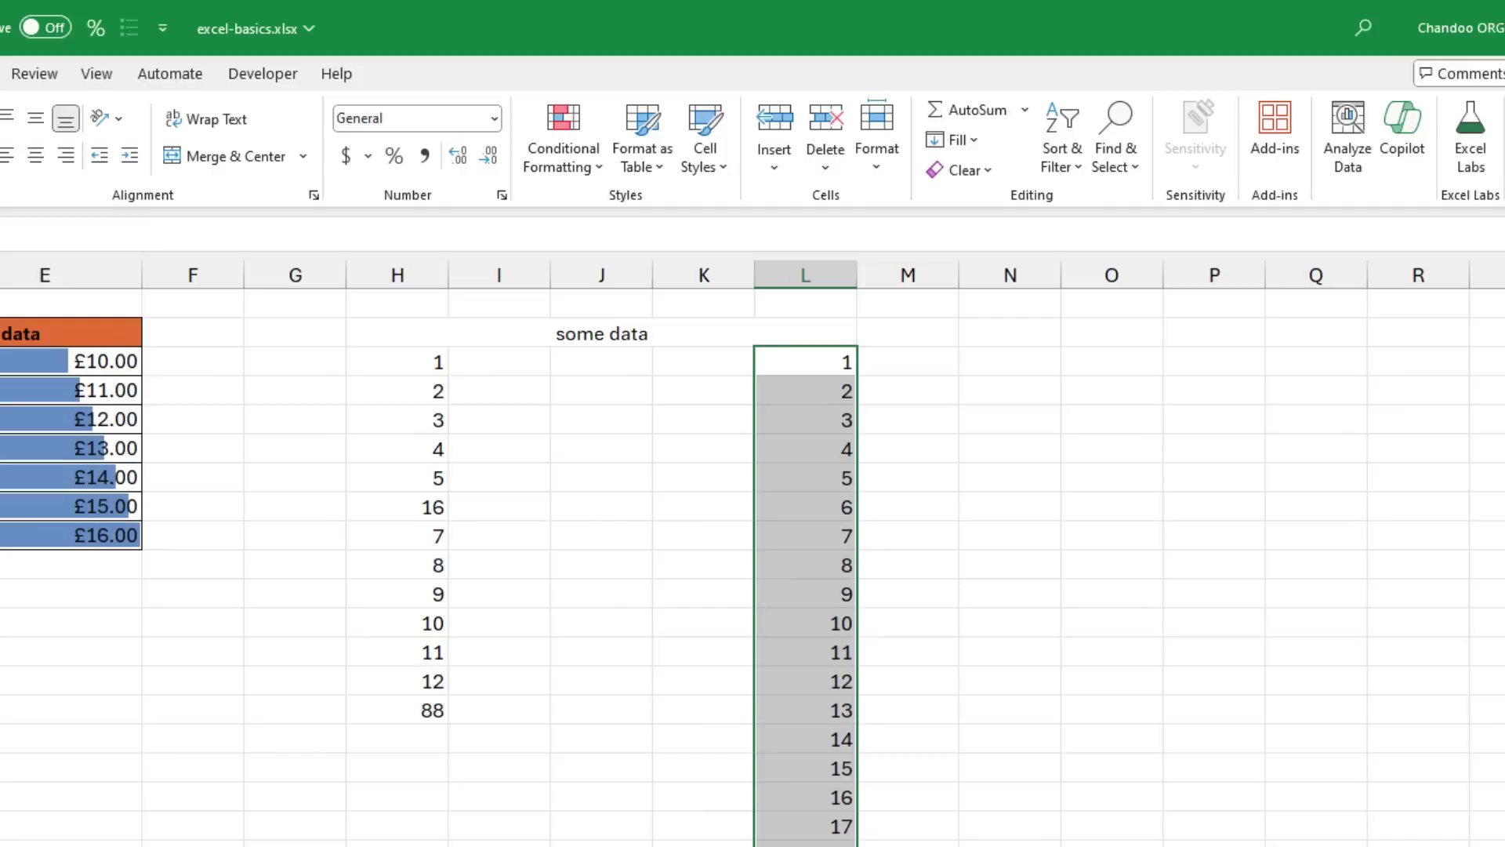
{"action": "left_click", "coordinate": [1010, 361]}
Step: Starting from 1 in N3, generate a column series with step 1 and stop value 1000
{"action": "type", "text": "1"}
{"action": "key", "text": "ctrl+Return"}
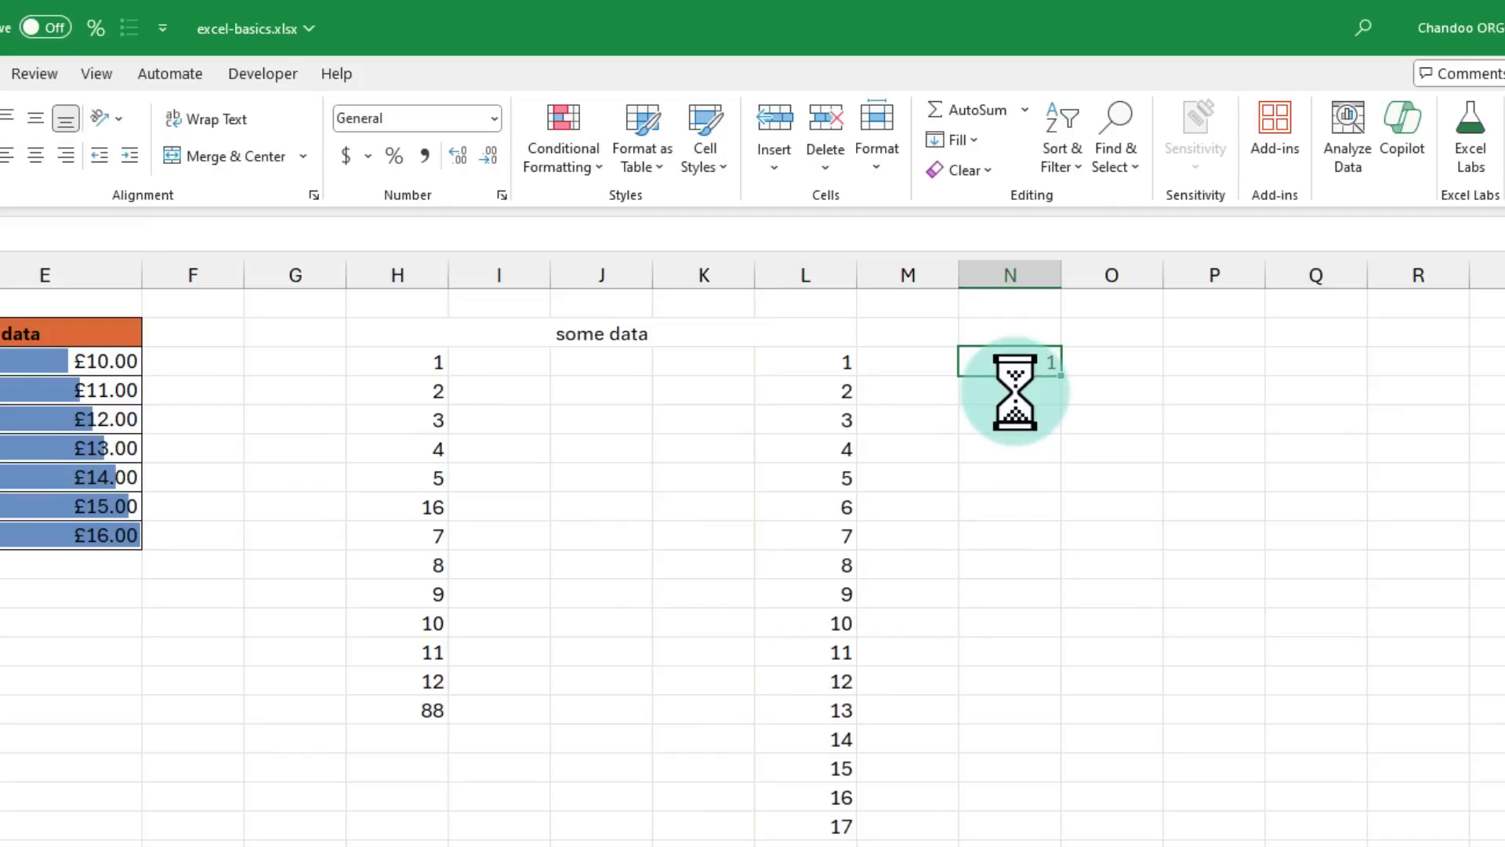
{"action": "left_click", "coordinate": [955, 141]}
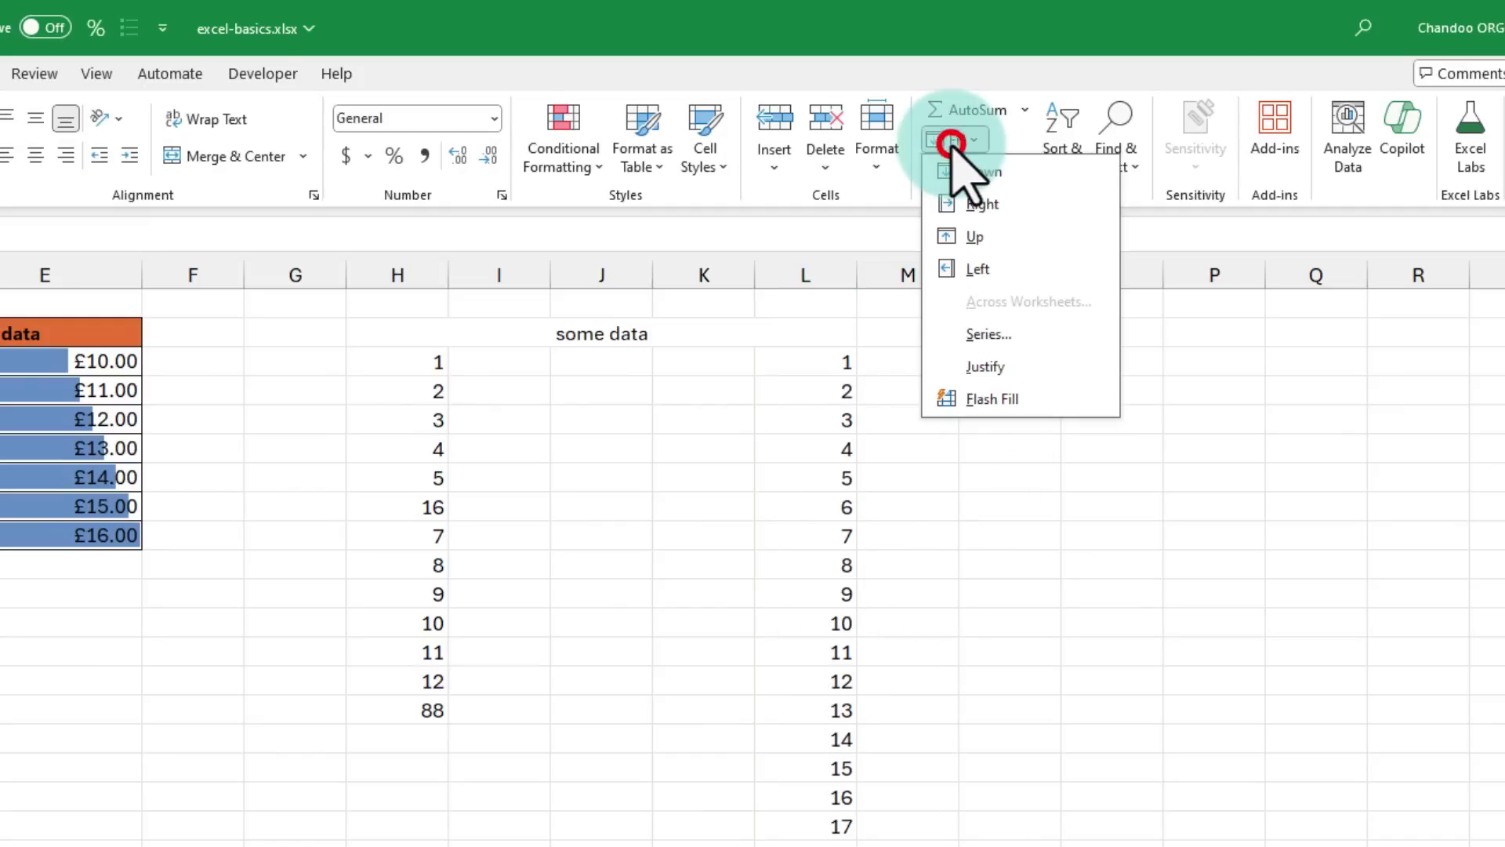
{"action": "left_click", "coordinate": [980, 332]}
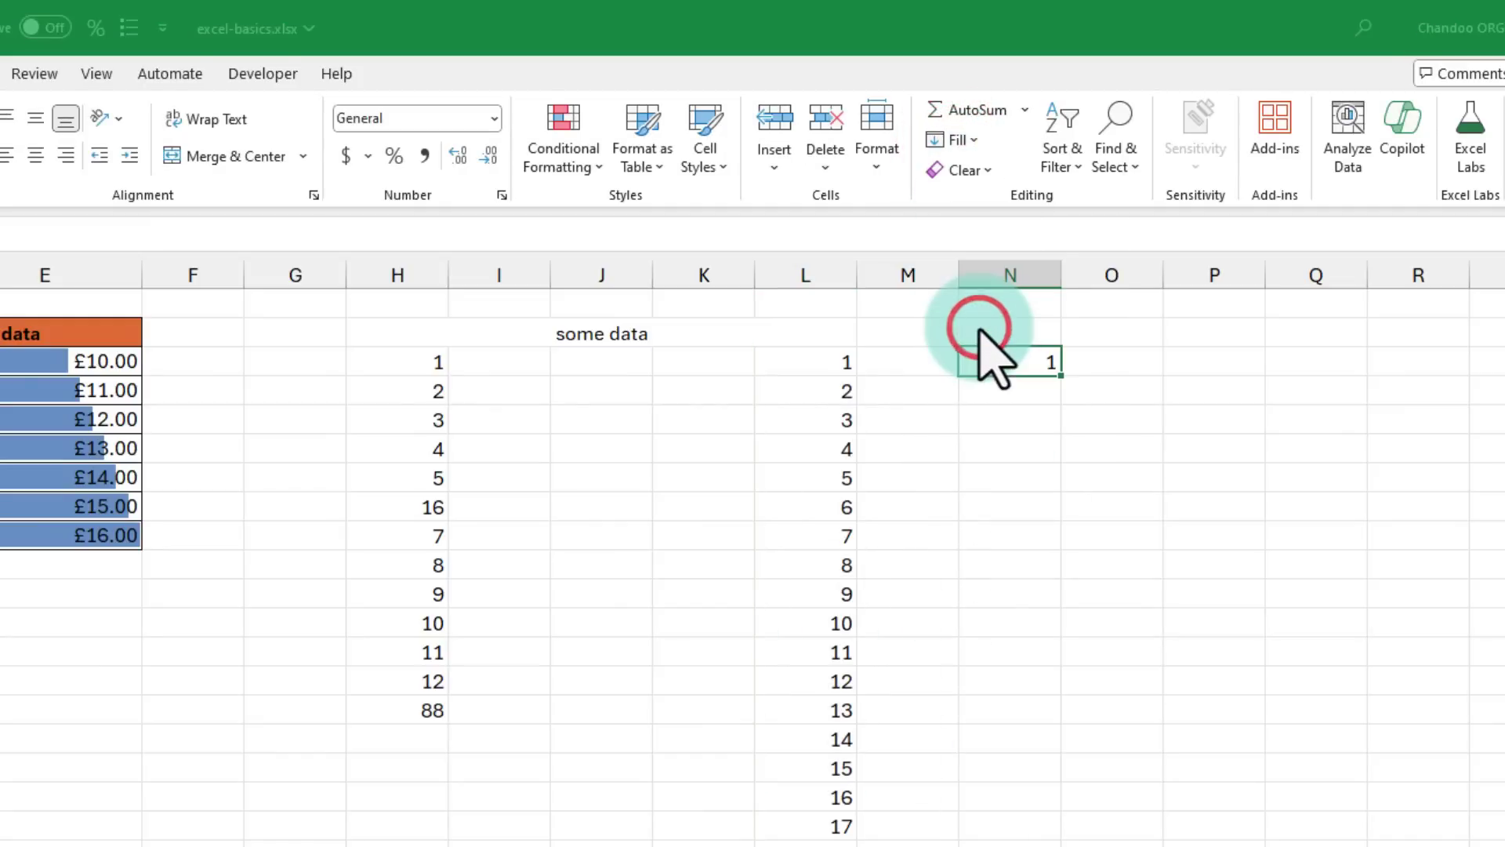
{"action": "left_click", "coordinate": [600, 530]}
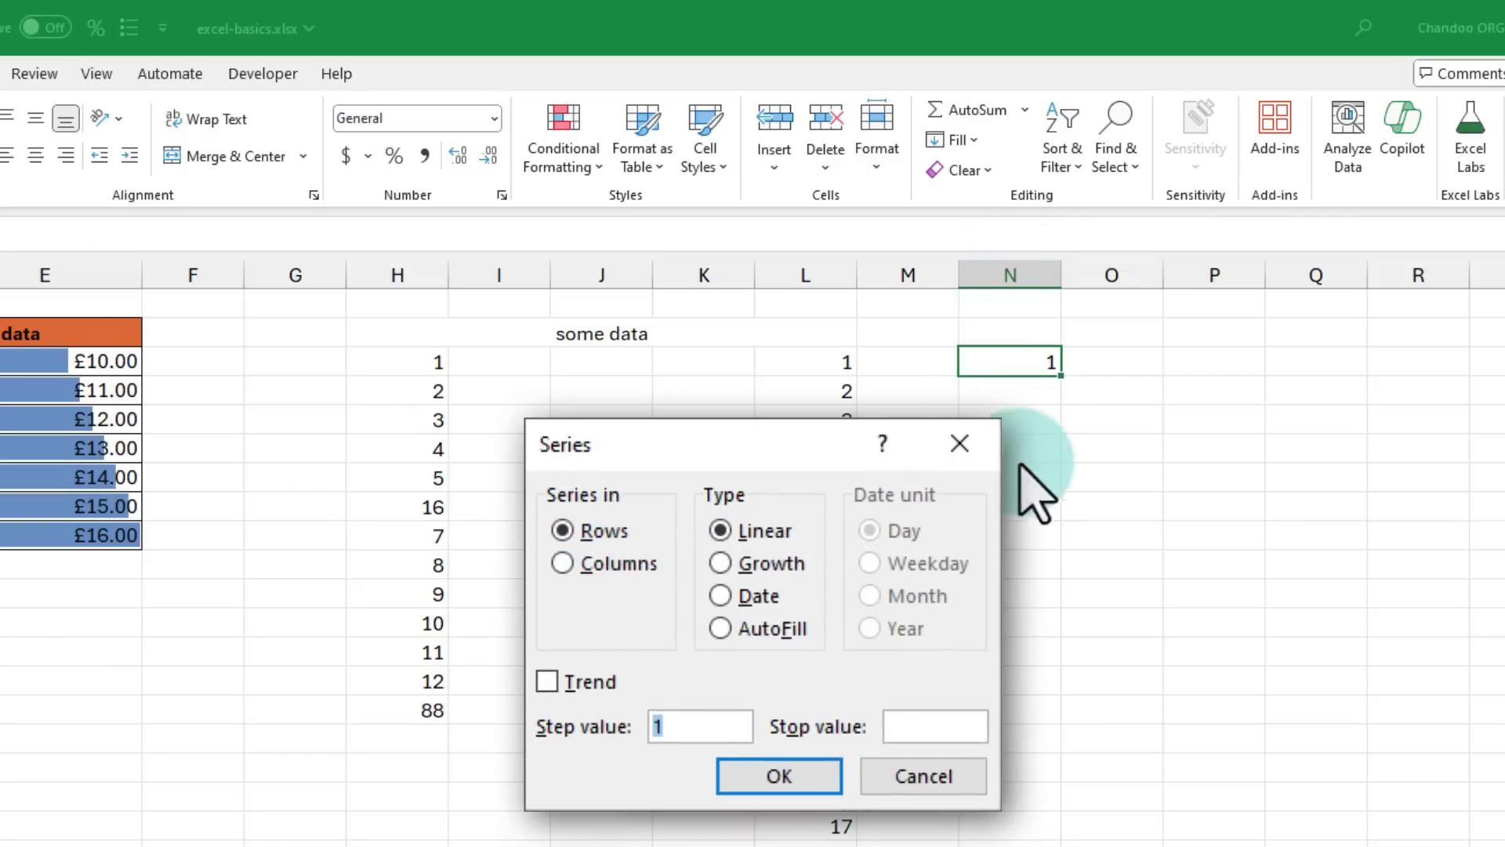
{"action": "left_click", "coordinate": [598, 563]}
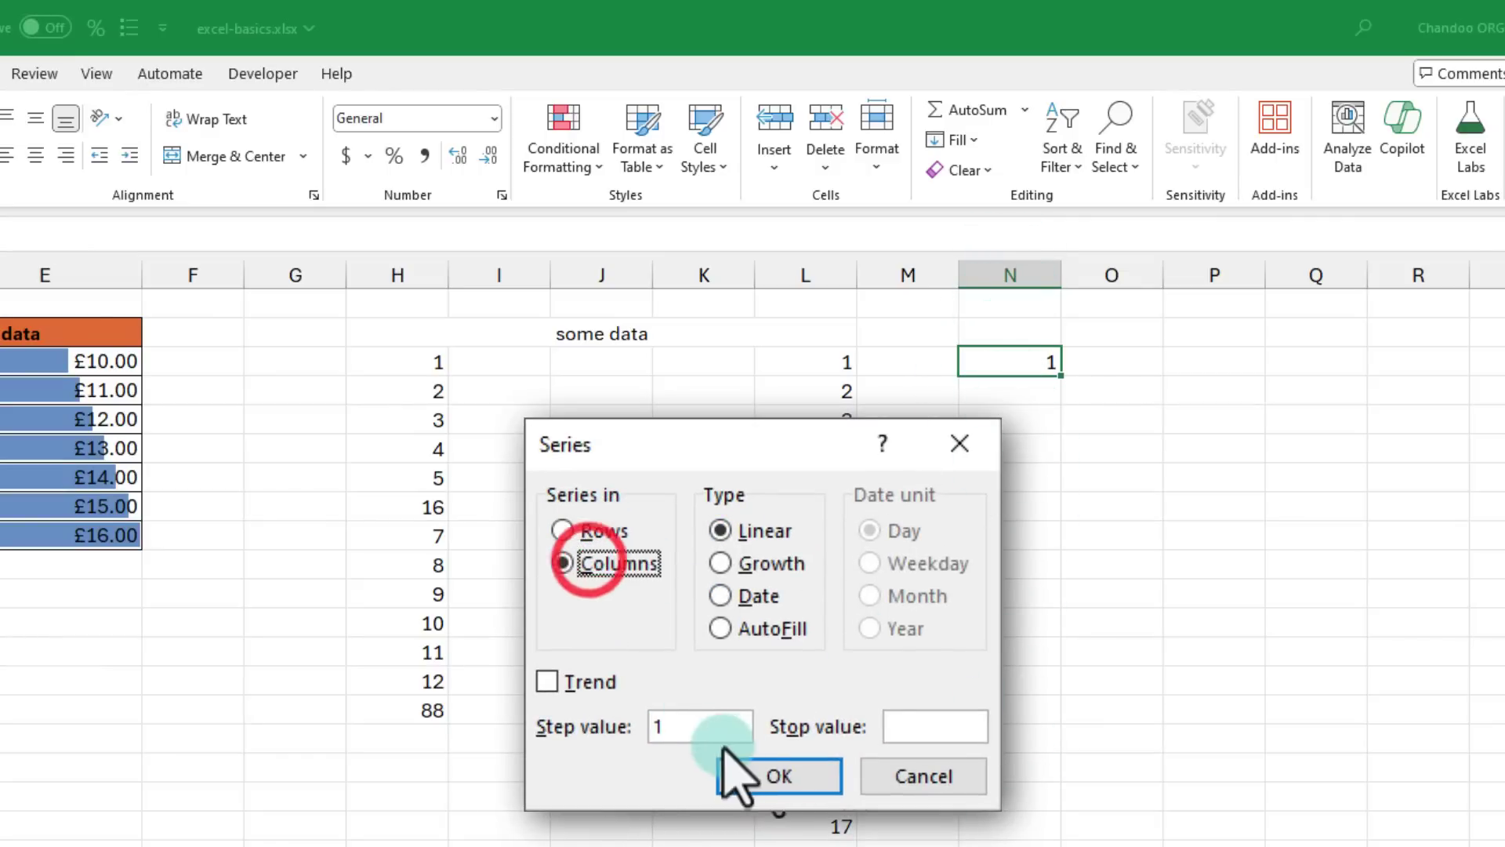
{"action": "left_click", "coordinate": [678, 726]}
{"action": "left_click", "coordinate": [929, 726]}
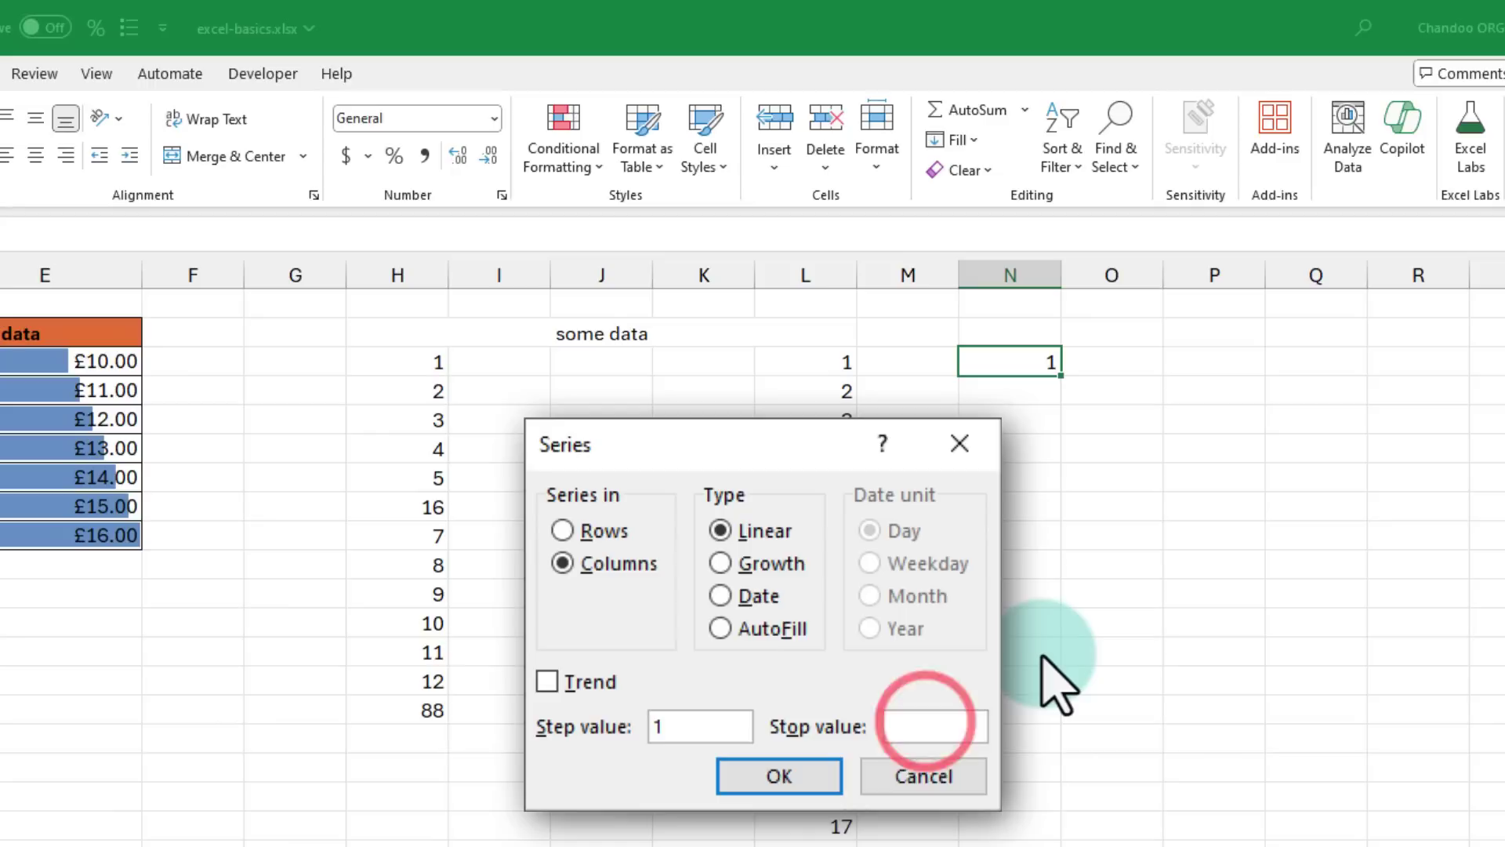
{"action": "type", "text": "1000"}
{"action": "left_click", "coordinate": [777, 775]}
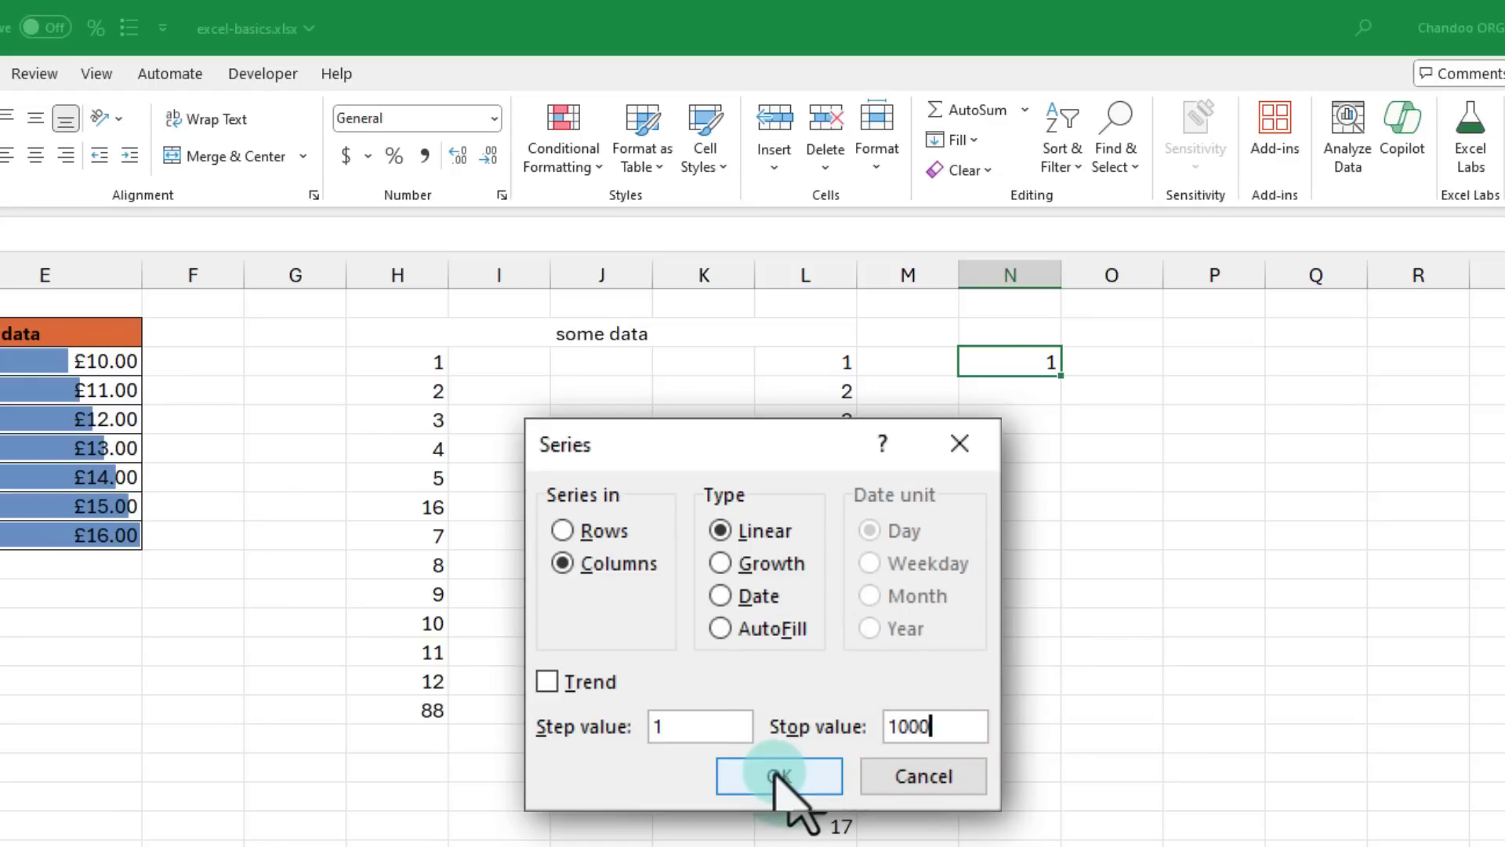
{"action": "key", "text": "ctrl+Down"}
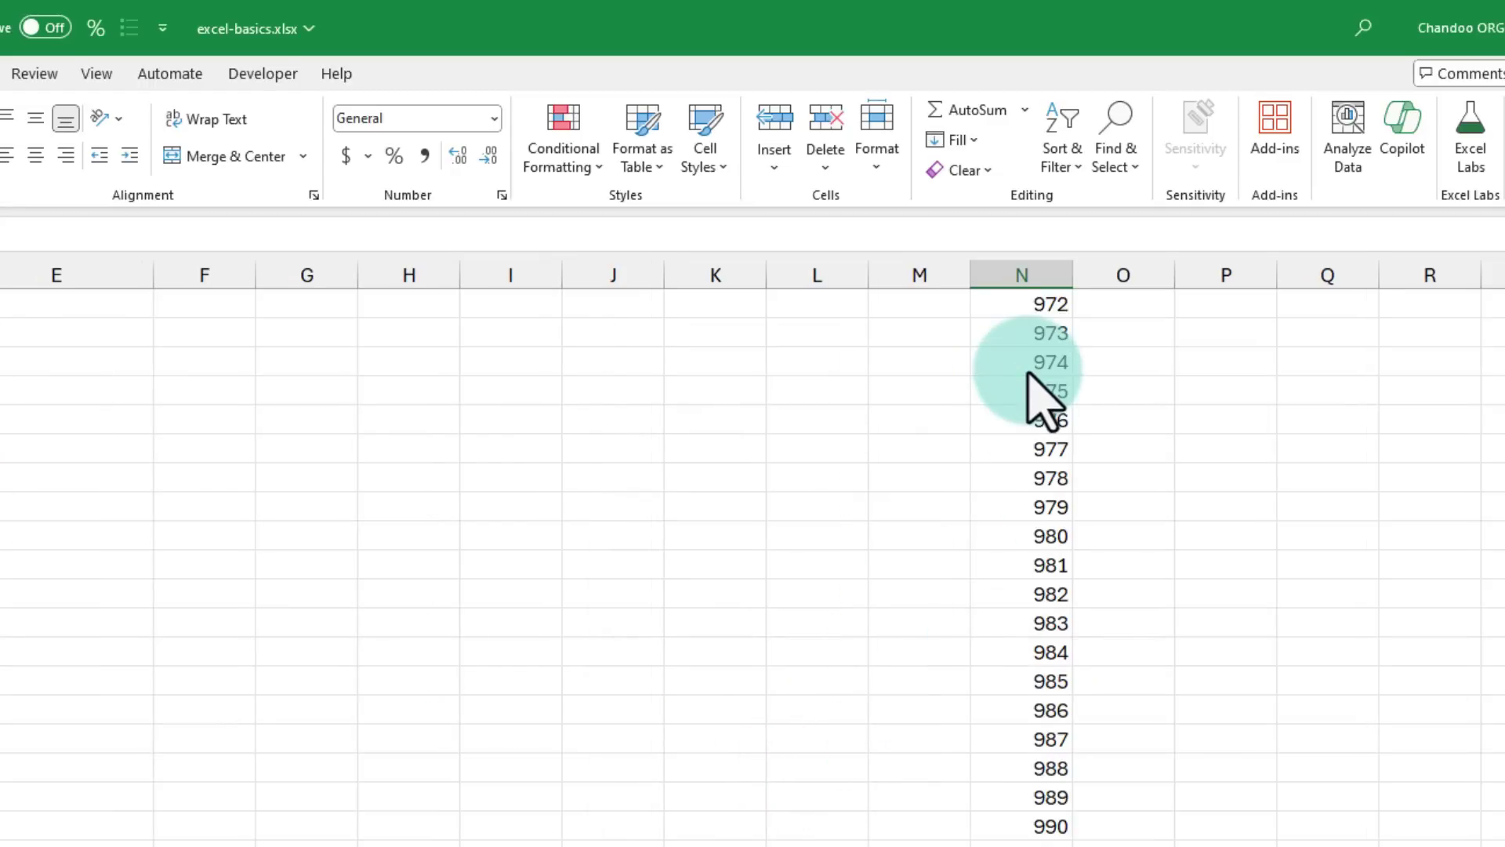
{"action": "key", "text": "ctrl+Up"}
{"action": "key", "text": "Up"}
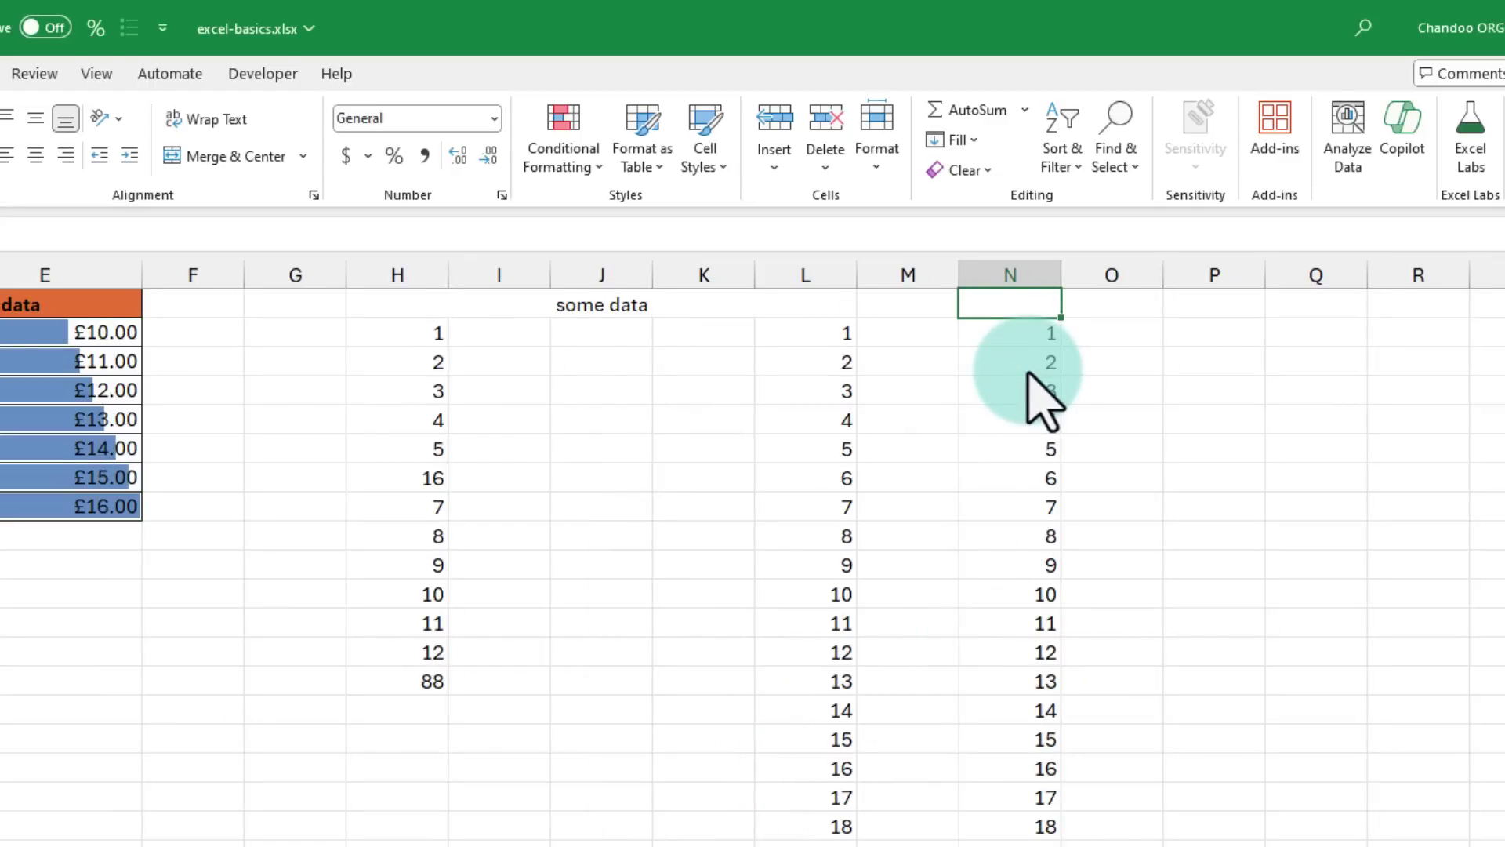
Step: Enter 1-Jan-2024 in P3 and fill a daily date series down column P to 1-Dec-2024
{"action": "left_click", "coordinate": [1292, 363]}
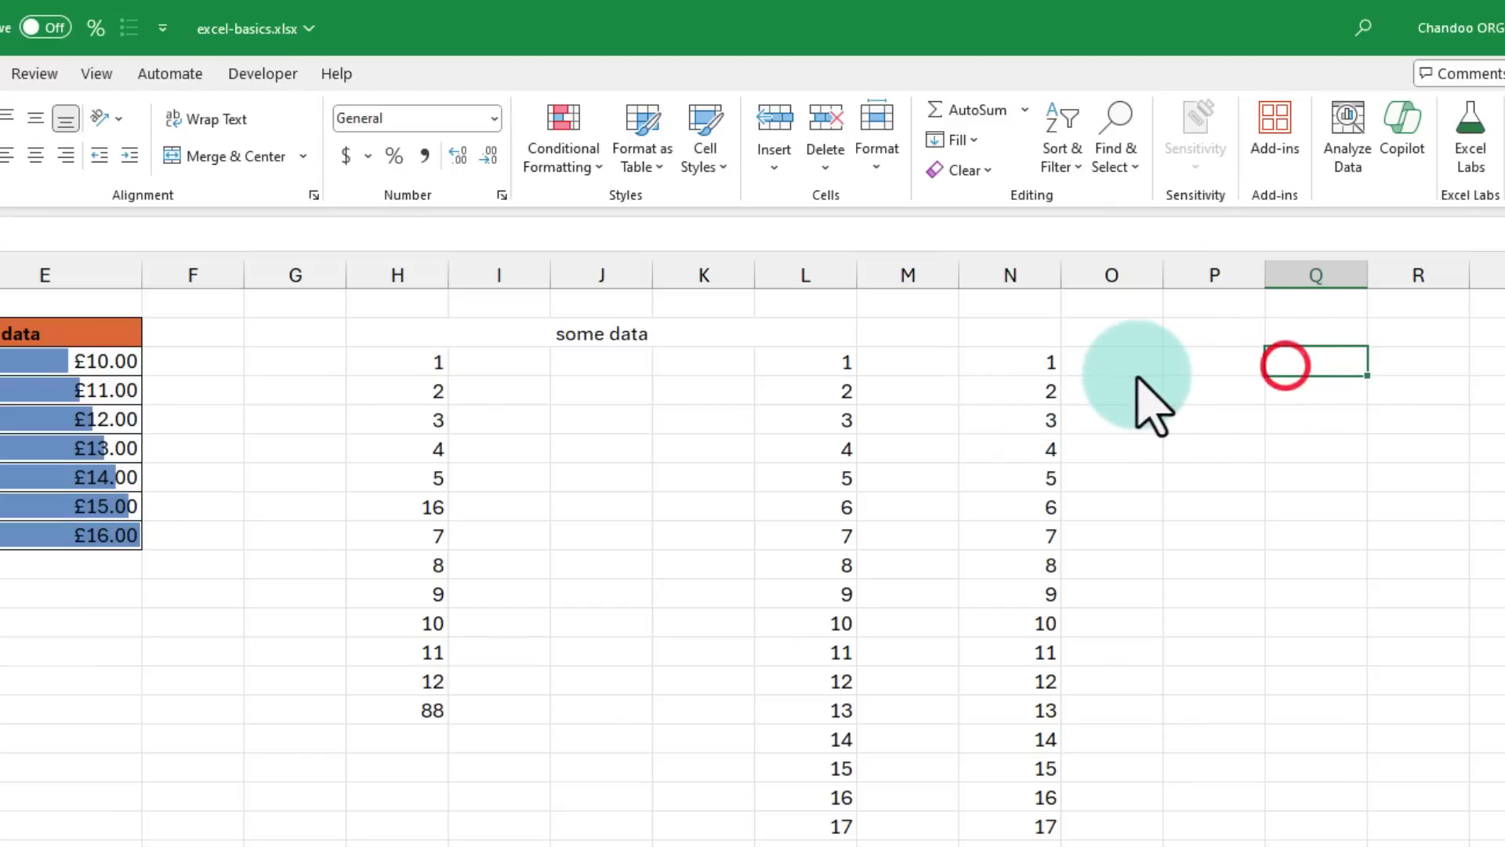
{"action": "left_click", "coordinate": [1180, 367]}
{"action": "type", "text": "1-jan-2024"}
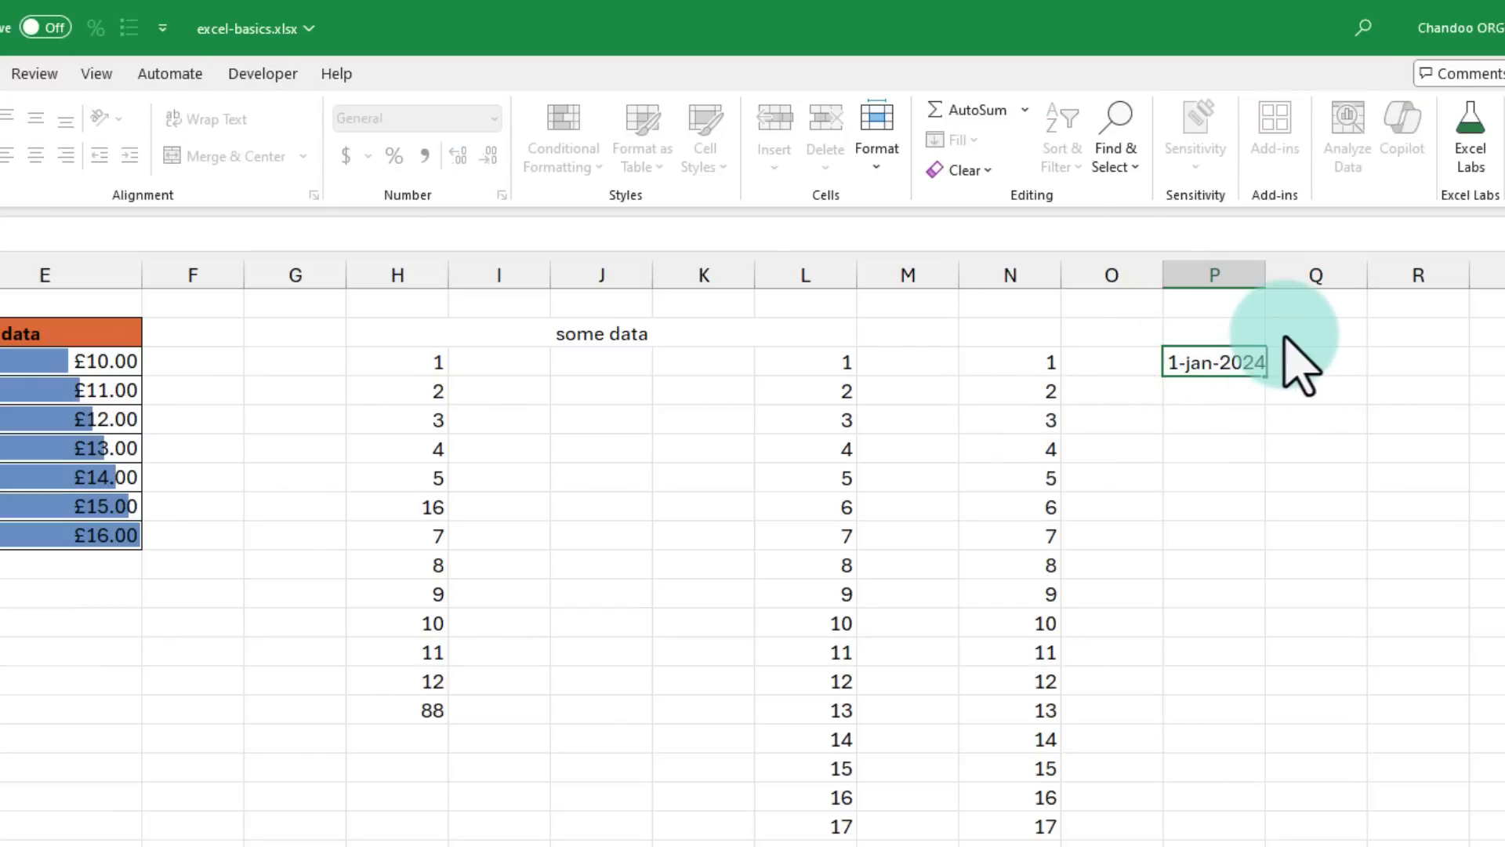
{"action": "key", "text": "ctrl+Return"}
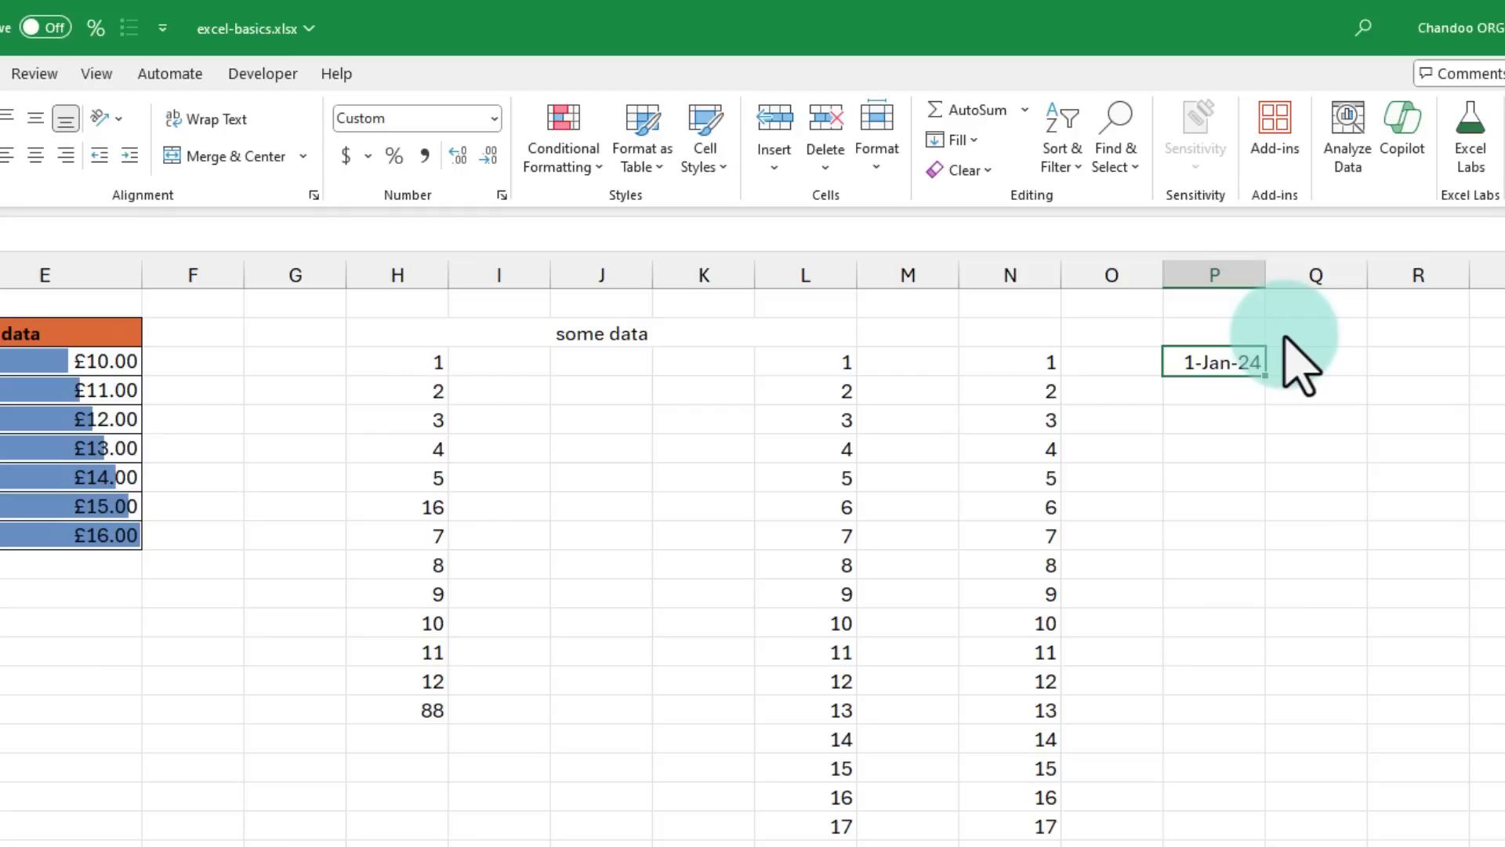
{"action": "left_click", "coordinate": [958, 139]}
{"action": "left_click", "coordinate": [977, 334]}
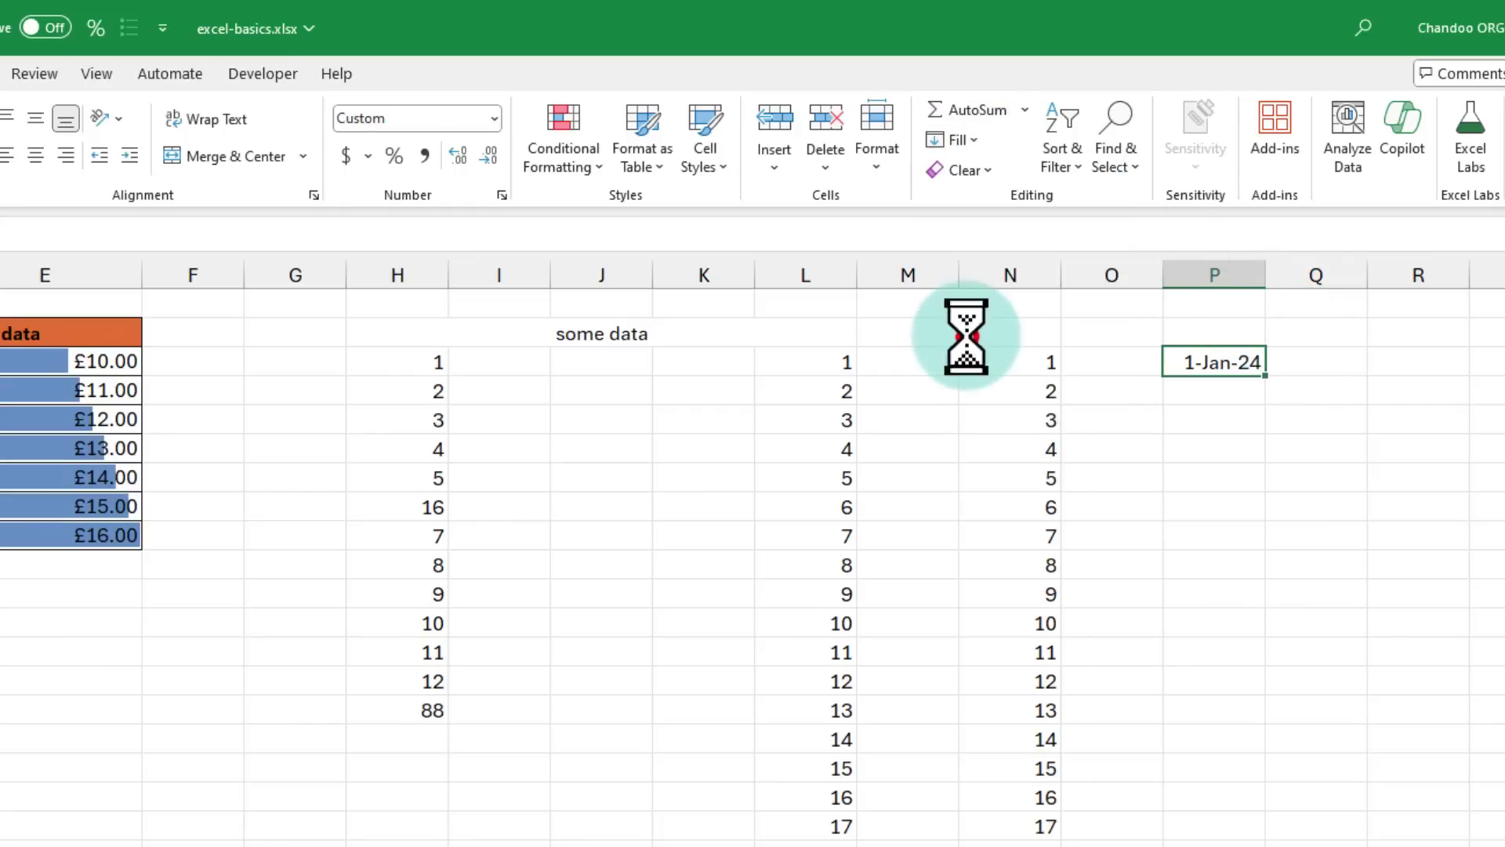
{"action": "left_click", "coordinate": [590, 562]}
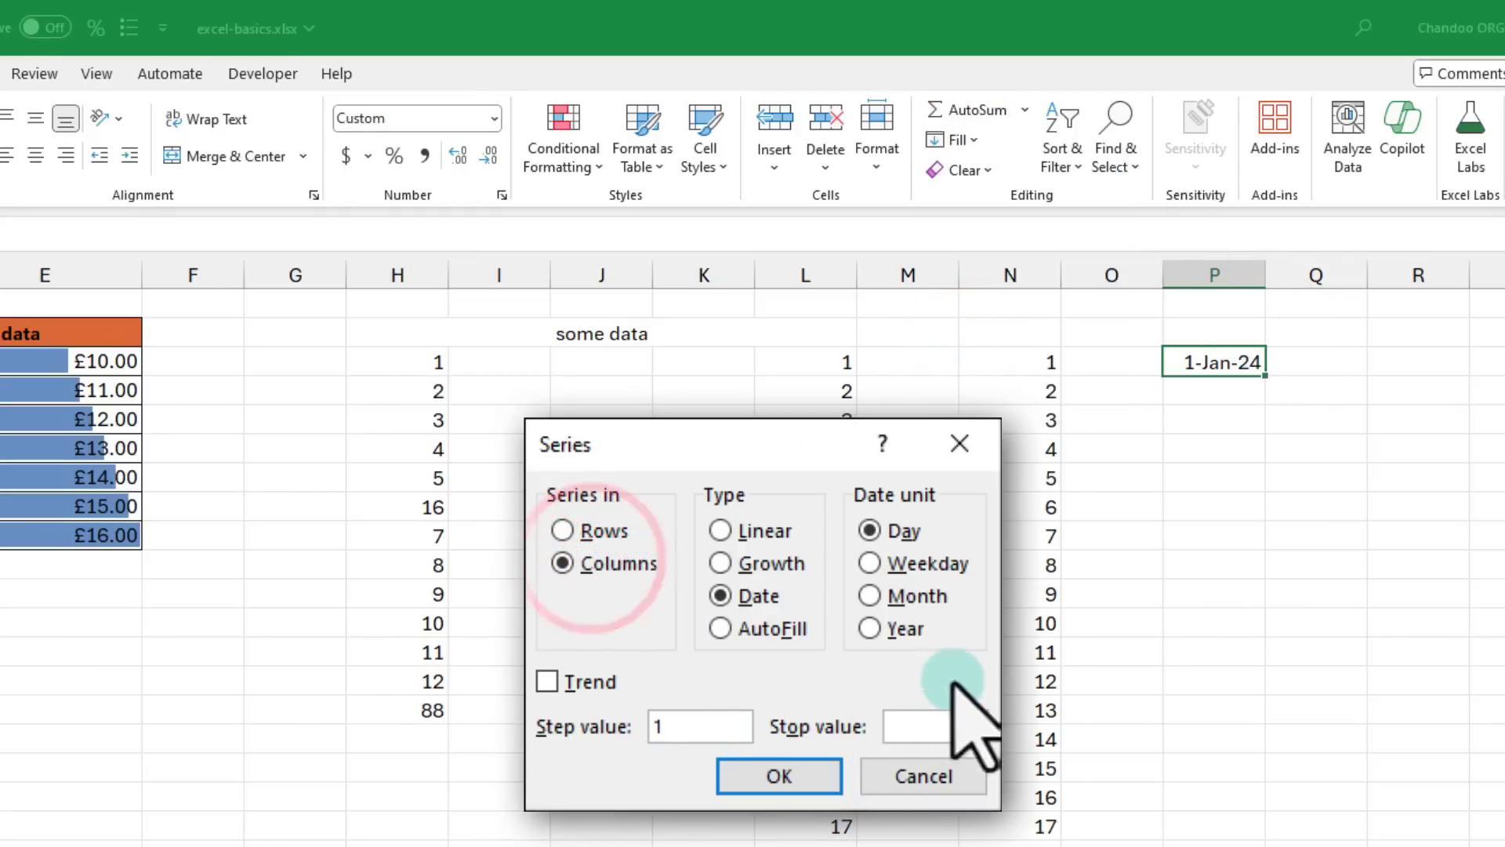
{"action": "left_click", "coordinate": [953, 726]}
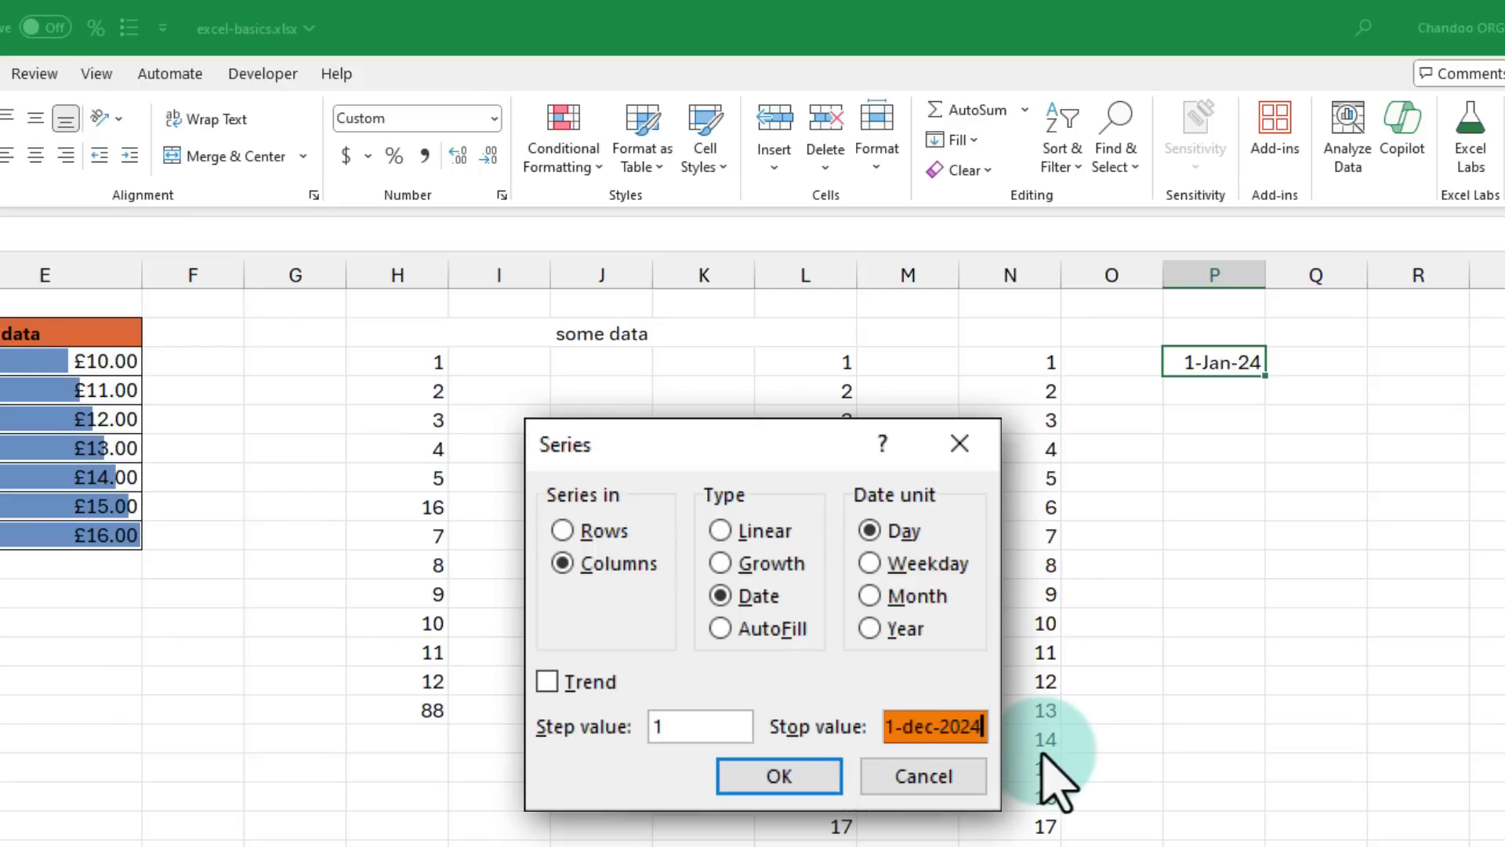
{"action": "left_click", "coordinate": [788, 772]}
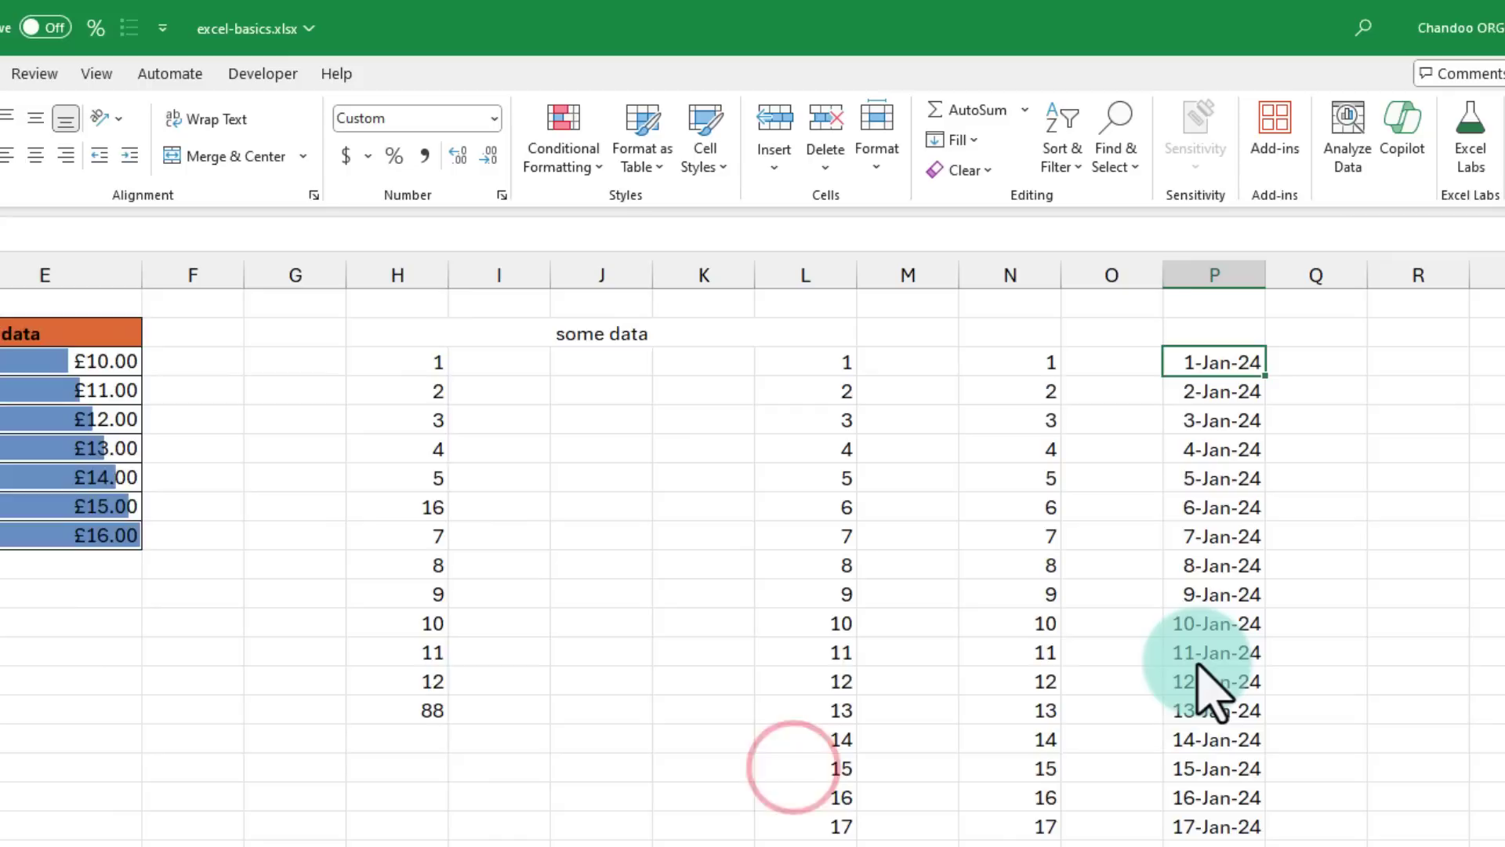
{"action": "scroll", "coordinate": [1210, 672], "scroll_direction": "down", "scroll_amount": 7}
{"action": "scroll", "coordinate": [1210, 690], "scroll_direction": "down", "scroll_amount": 20}
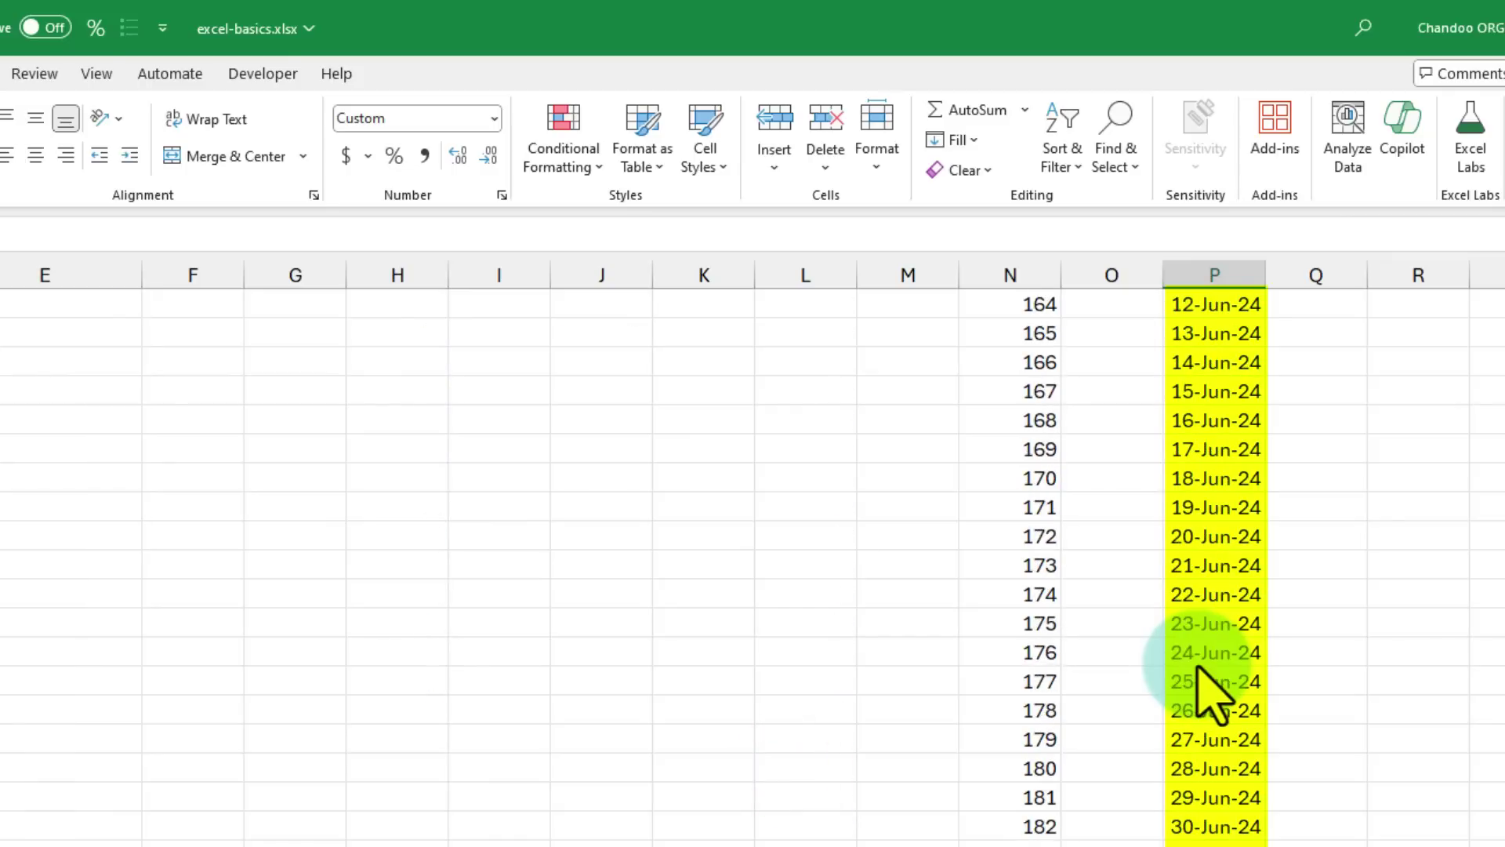
{"action": "scroll", "coordinate": [1210, 690], "scroll_direction": "down", "scroll_amount": 20}
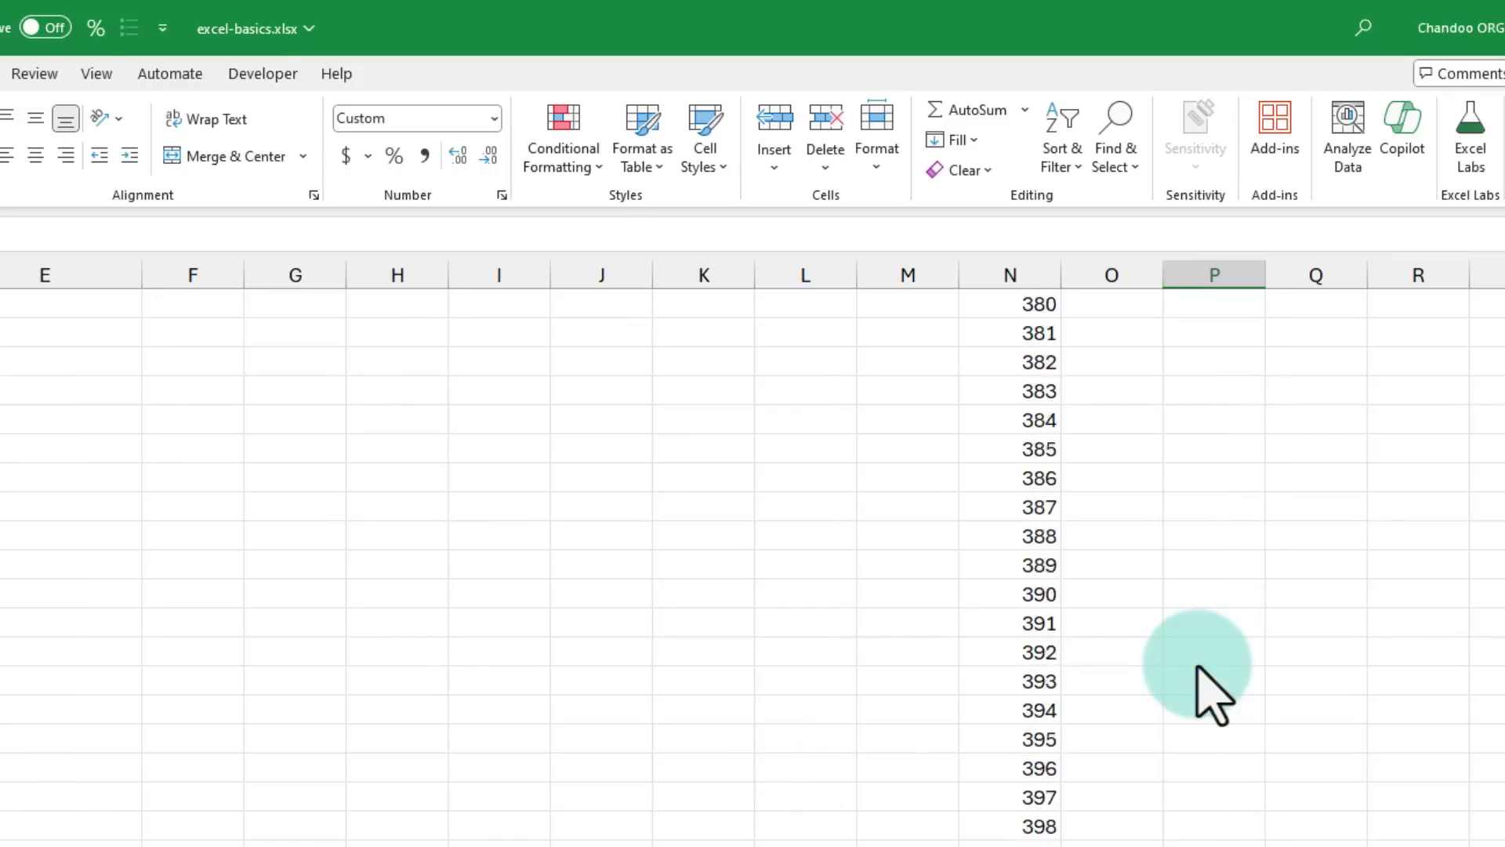
Step: Enter =SEQUENCE(1000) in R3 so the numbers 1 to 1000 spill down column R
{"action": "key", "text": "ctrl+Up"}
{"action": "left_click", "coordinate": [1412, 364]}
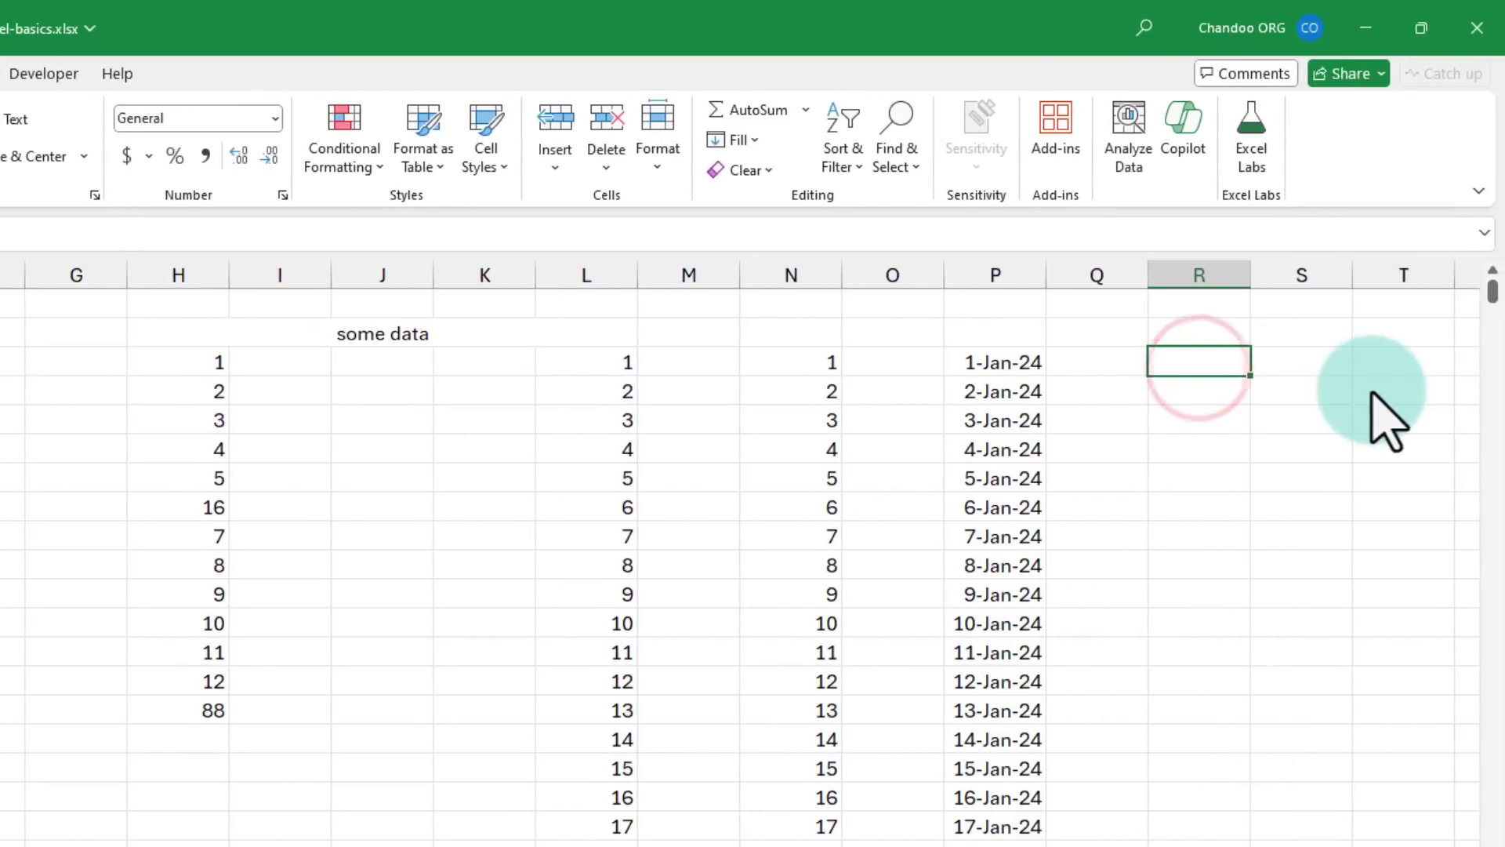
{"action": "type", "text": "="}
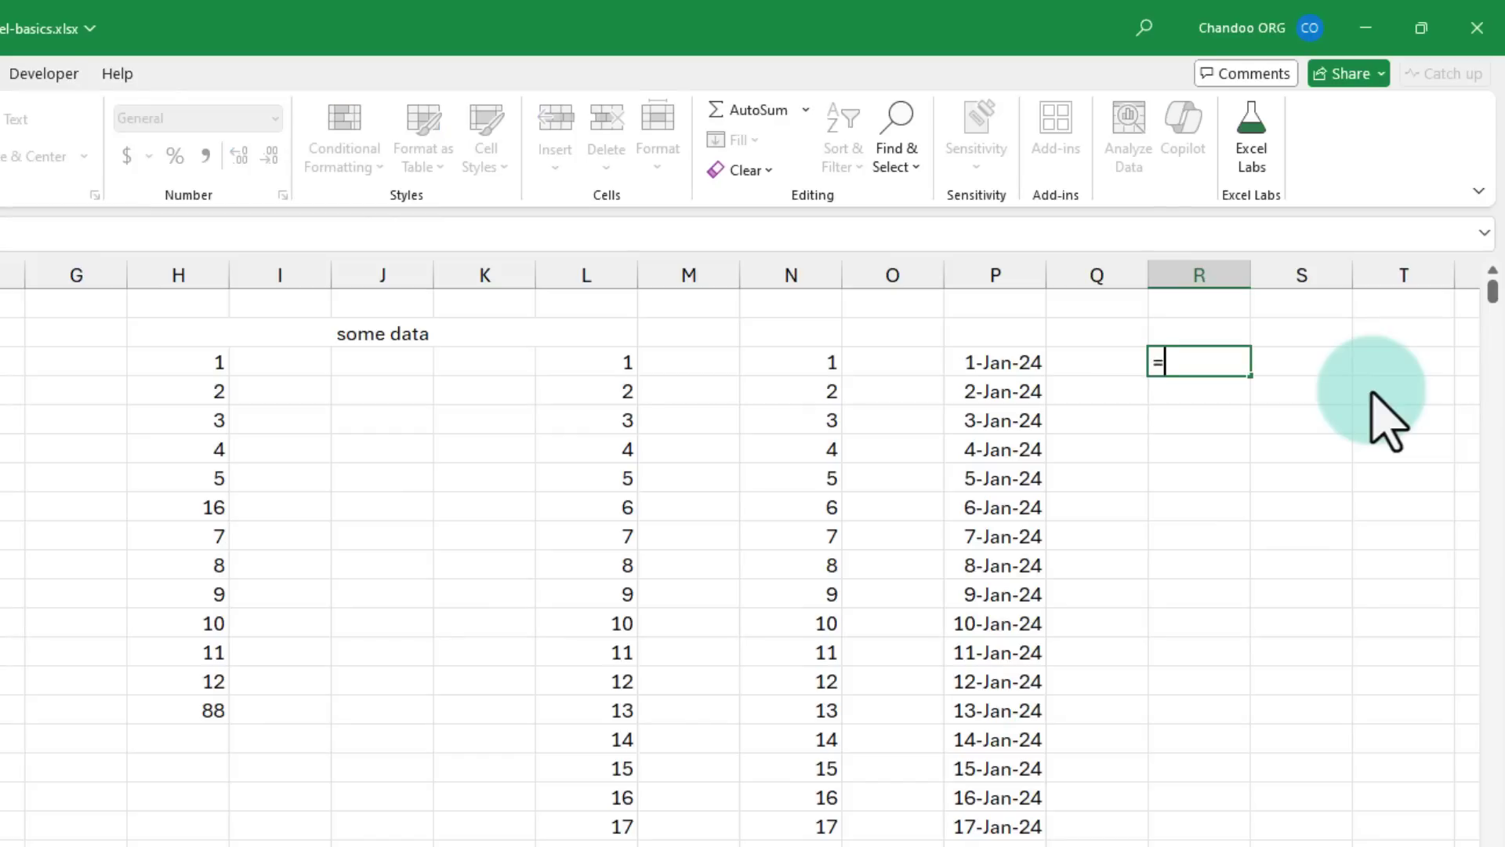
{"action": "type", "text": "seq"}
{"action": "key", "text": "Tab"}
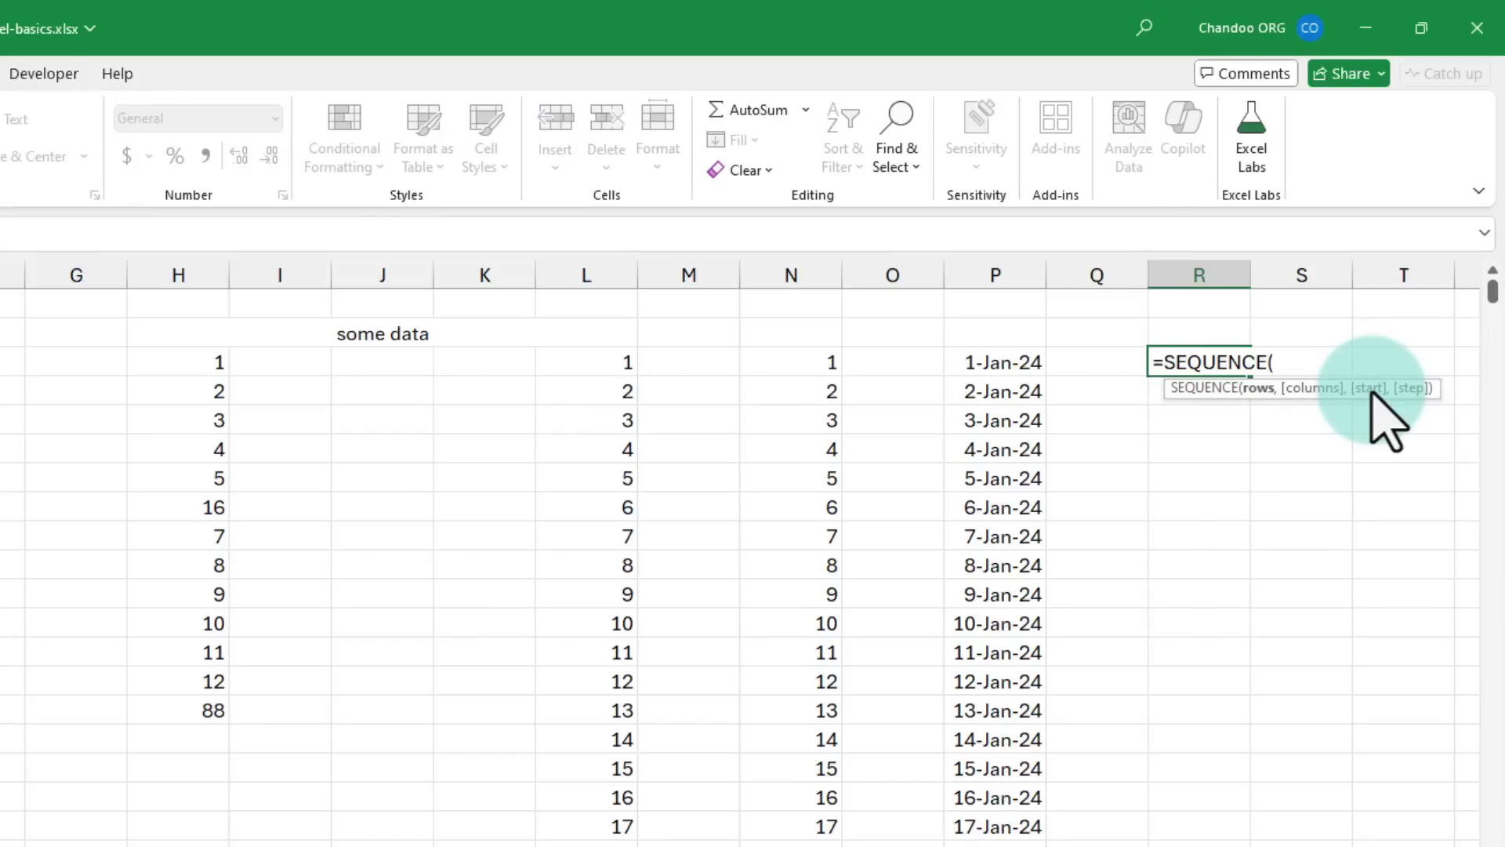
{"action": "type", "text": "1000)"}
{"action": "key", "text": "ctrl+Return"}
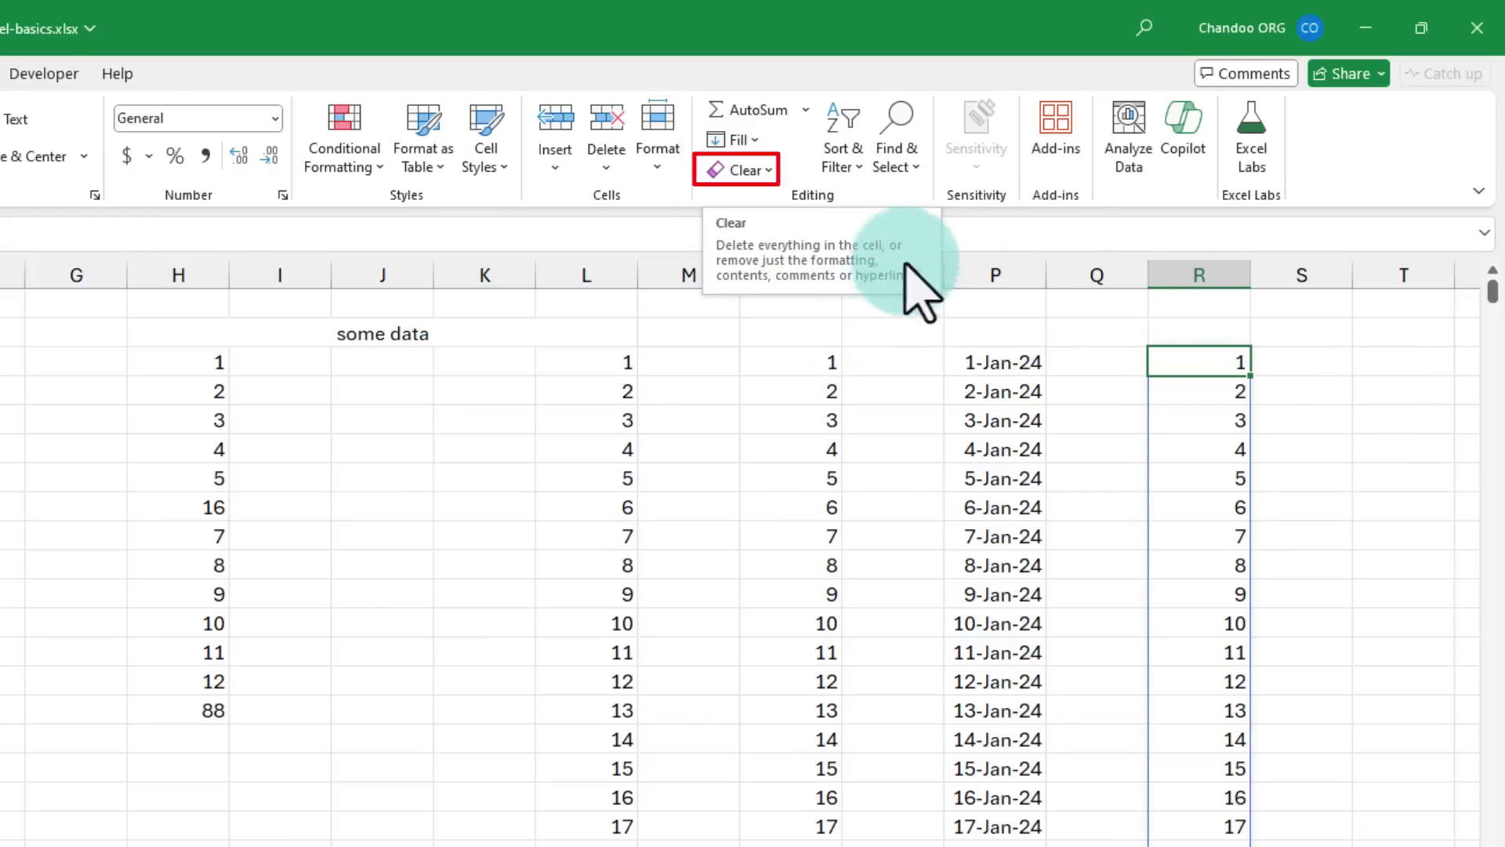
Step: Clear the 1–17 series from column L with Clear All, then bring up the Sort & Filter menu
{"action": "left_click", "coordinate": [632, 362]}
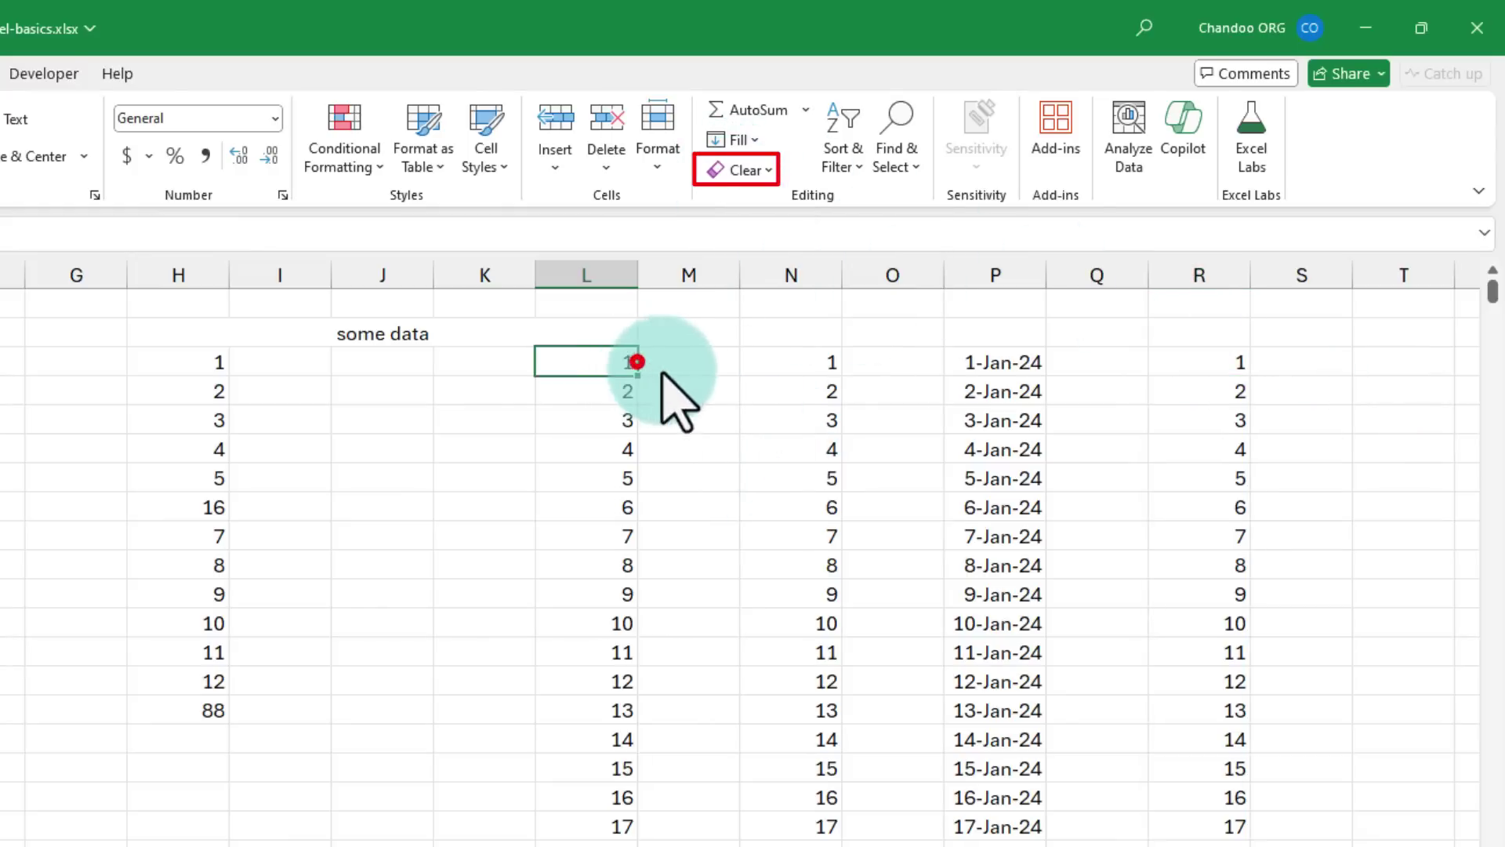
{"action": "left_click_drag", "start_coordinate": [604, 368], "coordinate": [622, 548]}
{"action": "left_click", "coordinate": [601, 368]}
{"action": "key", "text": "ctrl+shift+Down"}
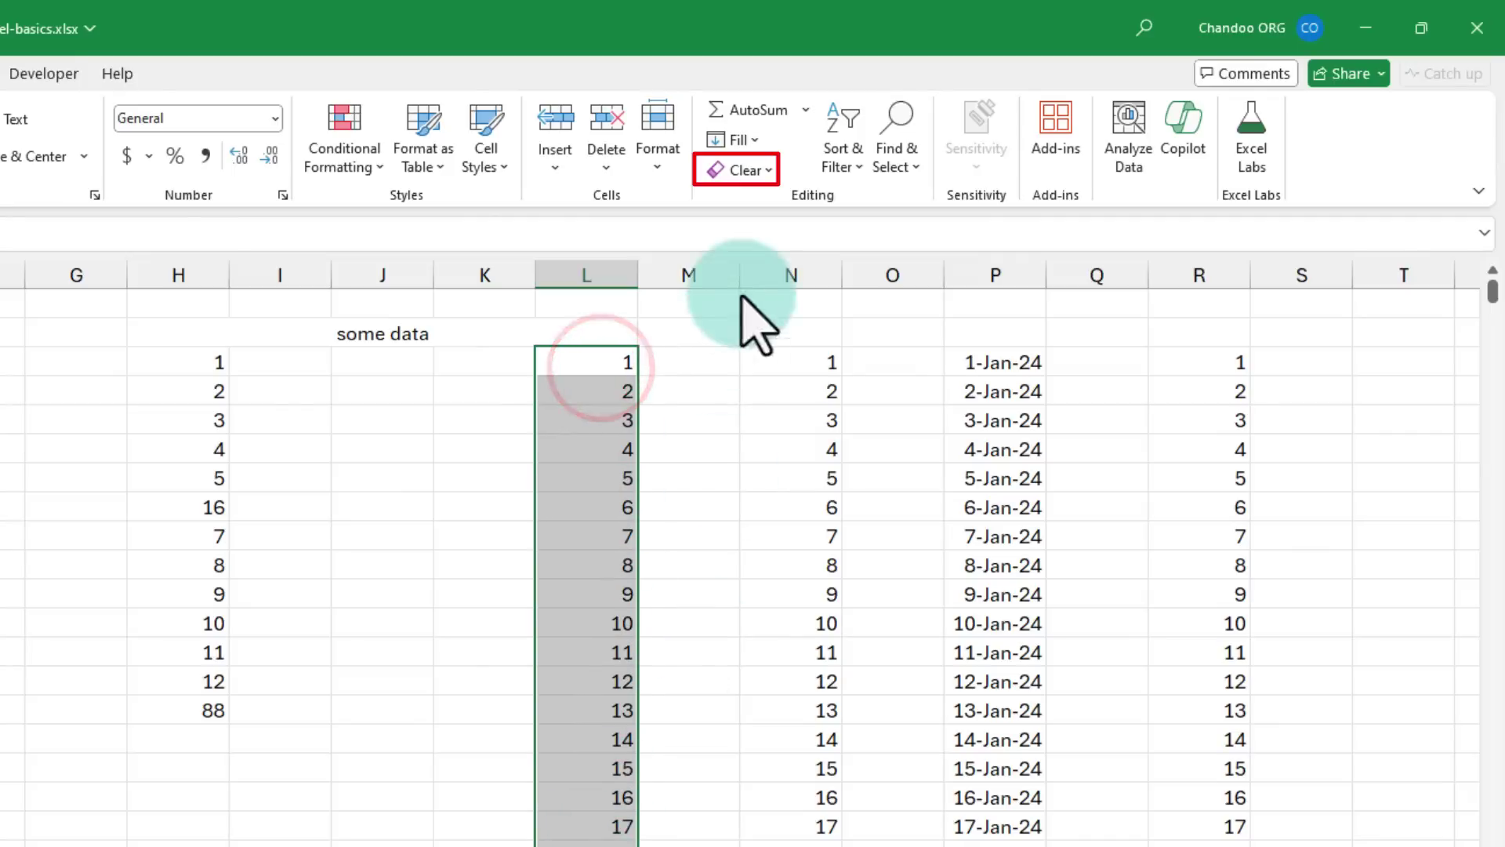
{"action": "left_click", "coordinate": [729, 171]}
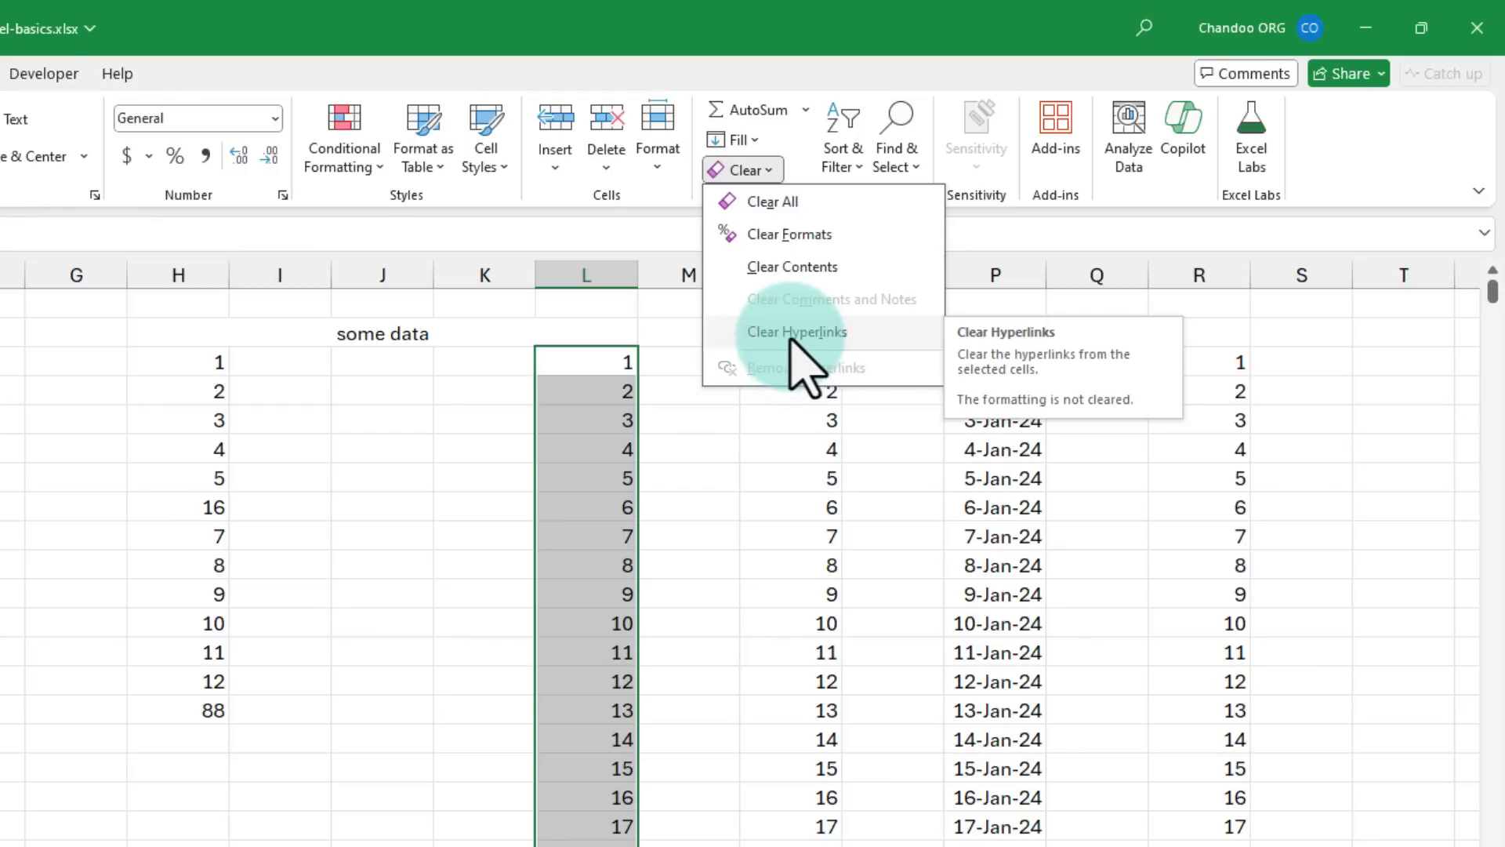
{"action": "left_click", "coordinate": [757, 205]}
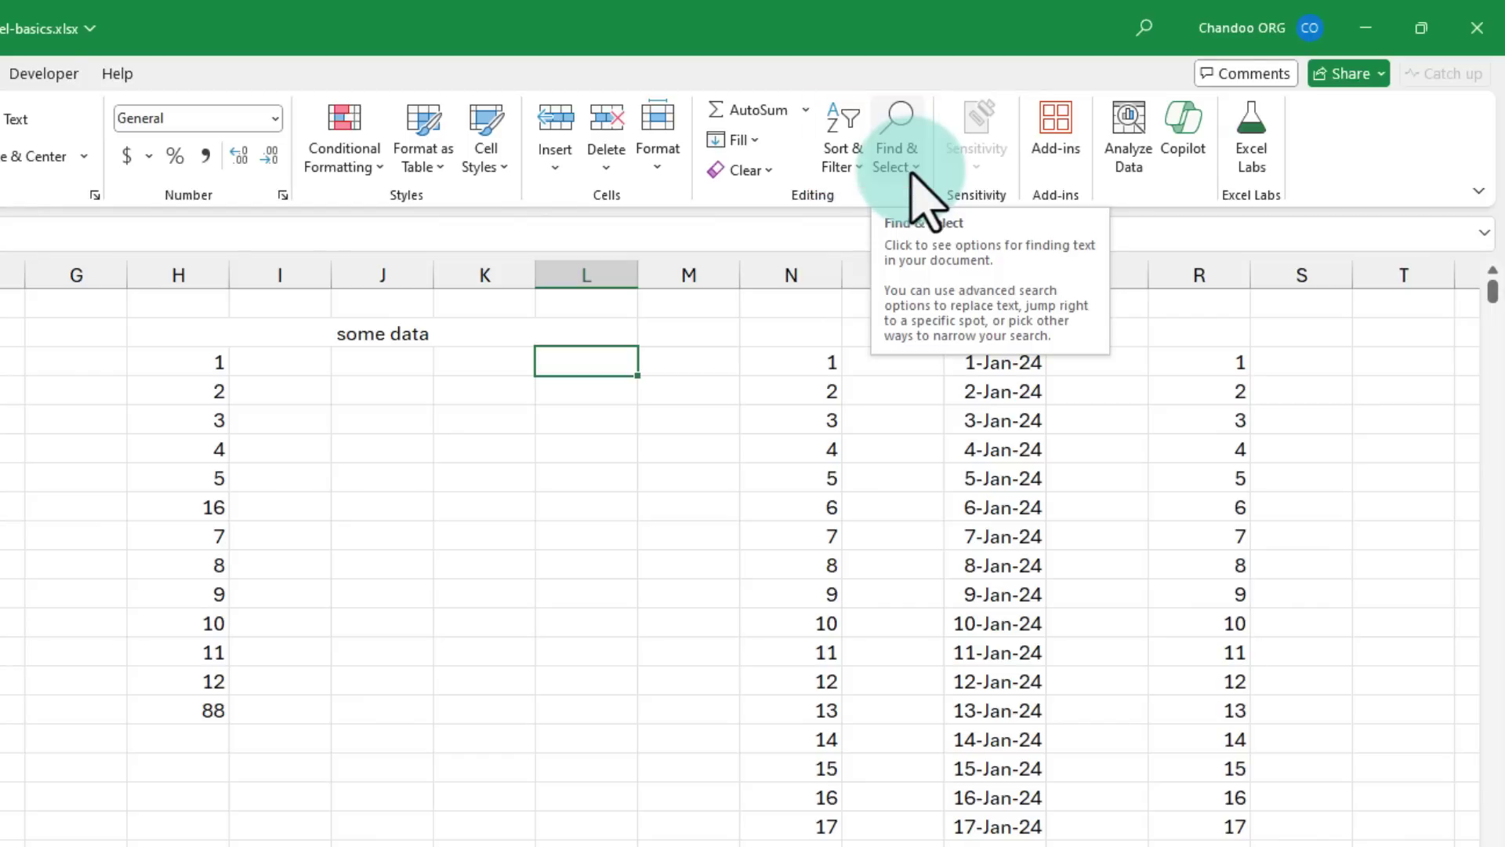
{"action": "left_click", "coordinate": [851, 166]}
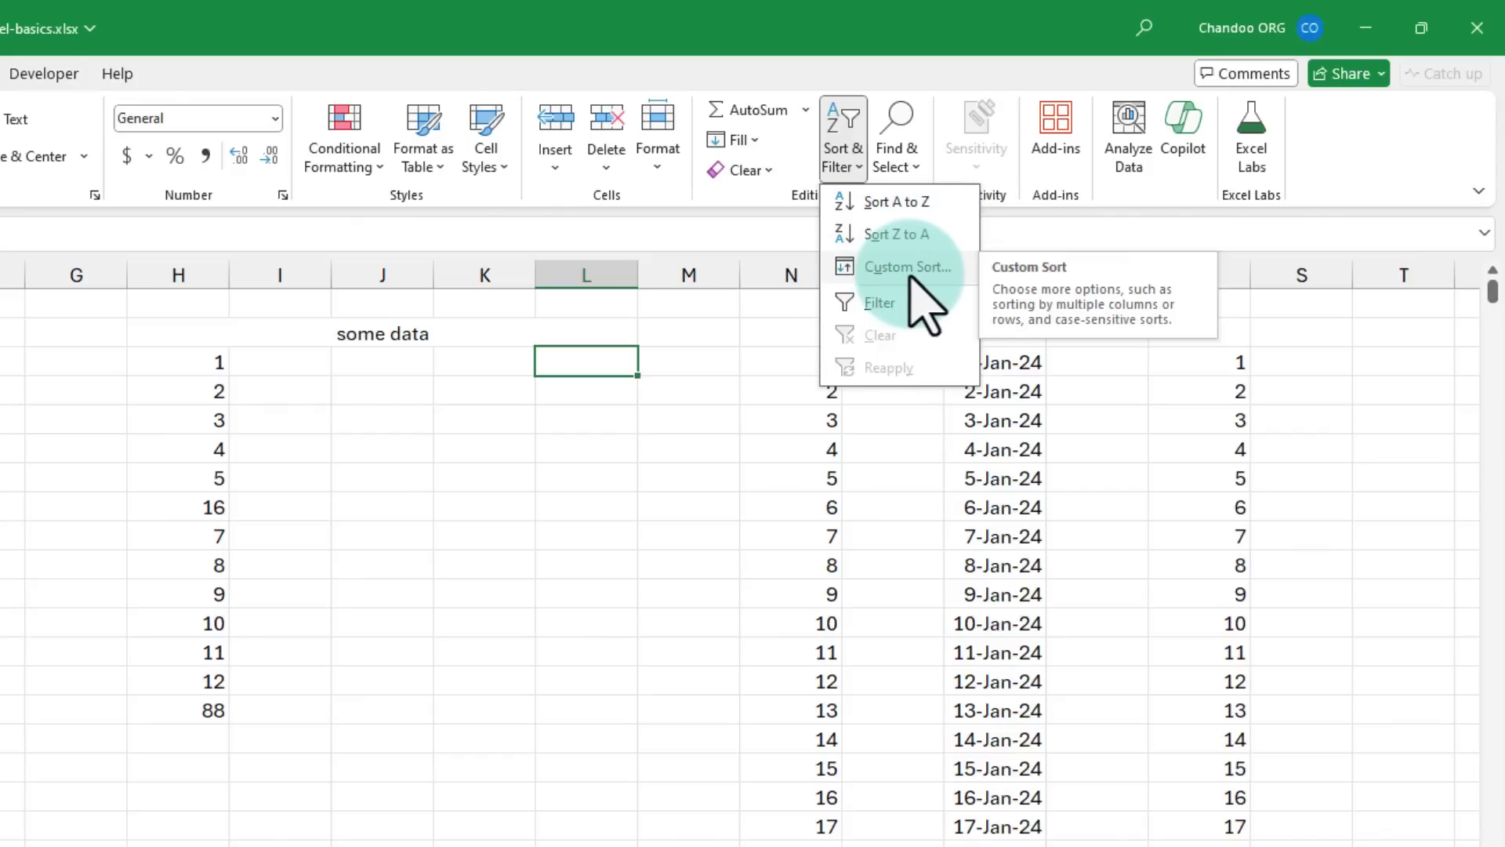
Step: Custom-sort the HR table by Gender, then by Age from smallest to largest
{"action": "left_click", "coordinate": [196, 808]}
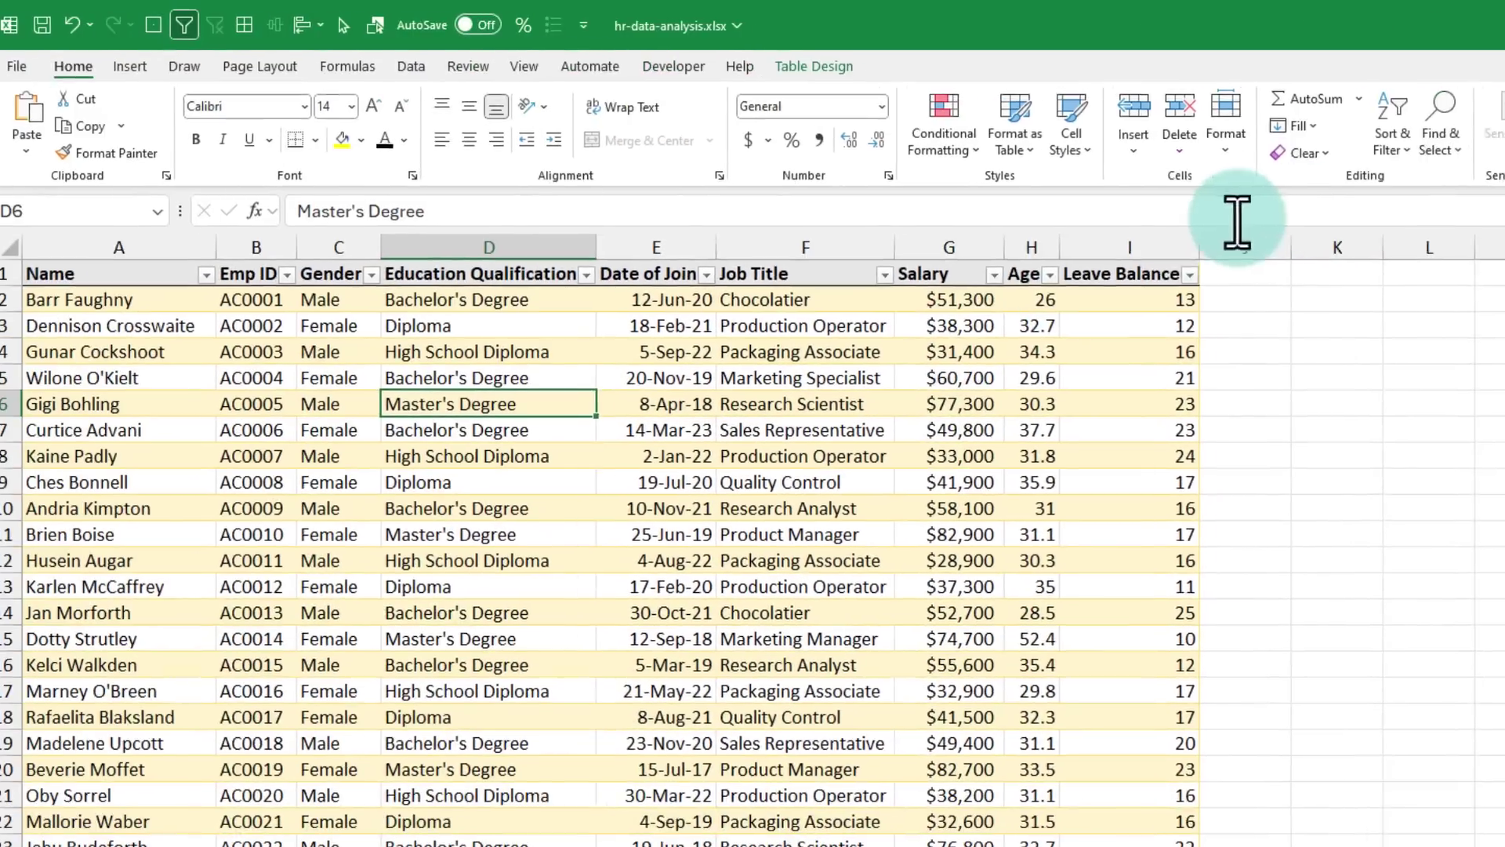
{"action": "left_click", "coordinate": [1392, 138]}
{"action": "left_click", "coordinate": [1440, 238]}
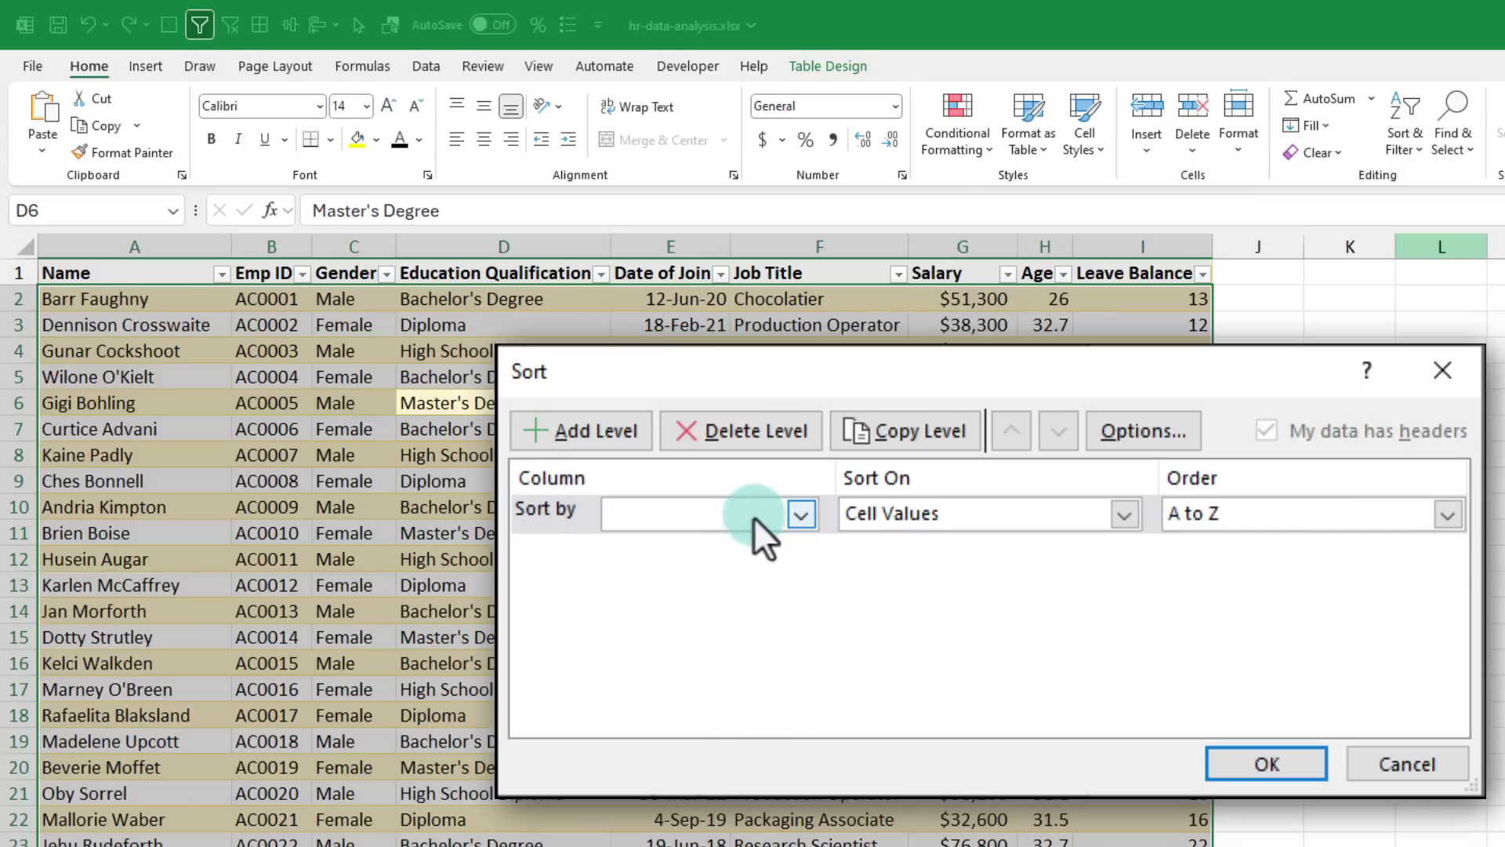
{"action": "left_click", "coordinate": [685, 516]}
{"action": "left_click", "coordinate": [665, 591]}
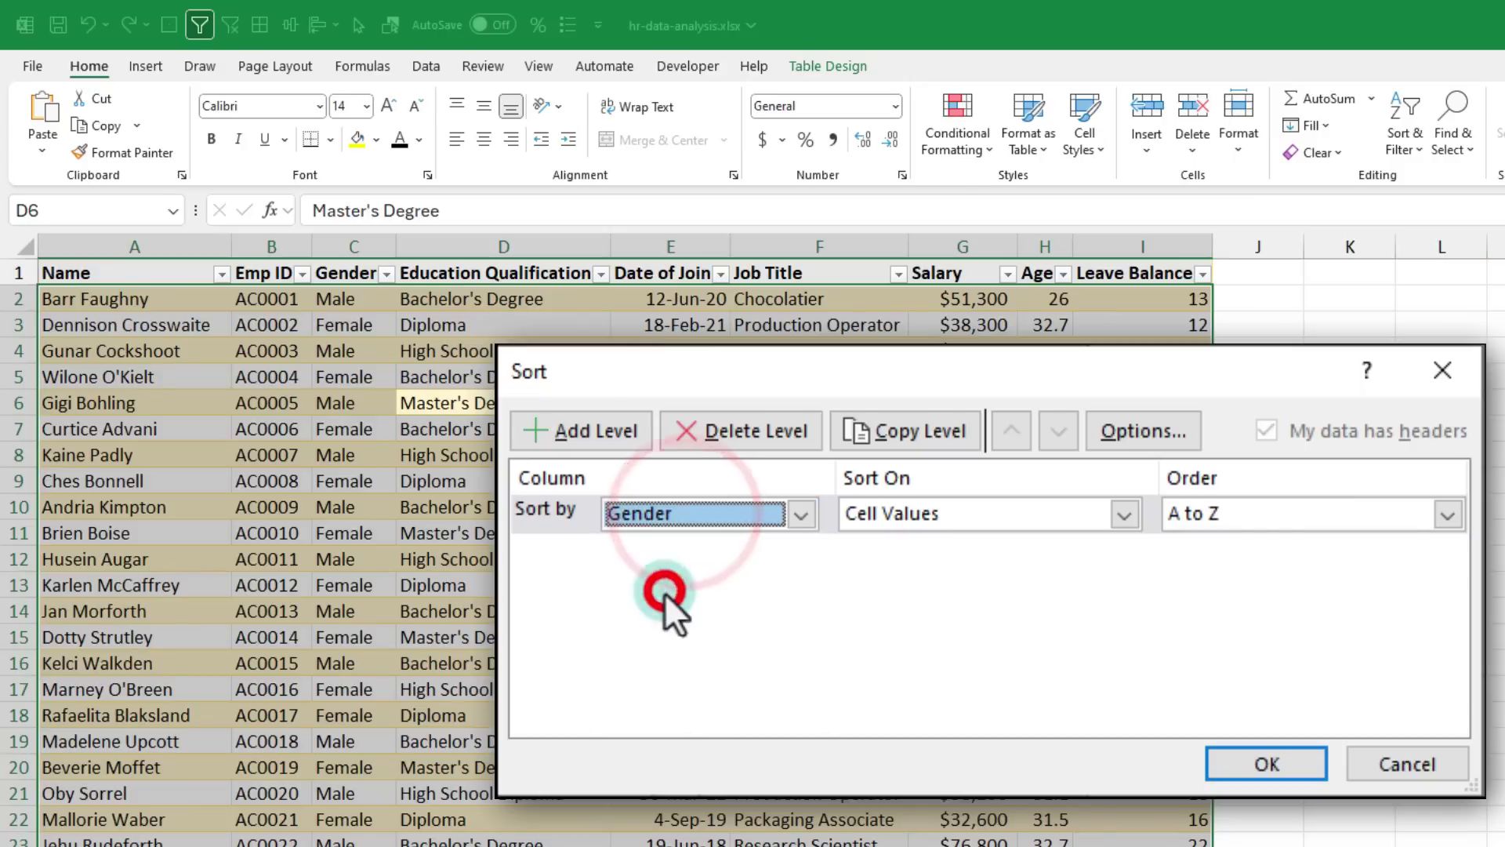
{"action": "left_click", "coordinate": [619, 429]}
{"action": "left_click", "coordinate": [680, 555]}
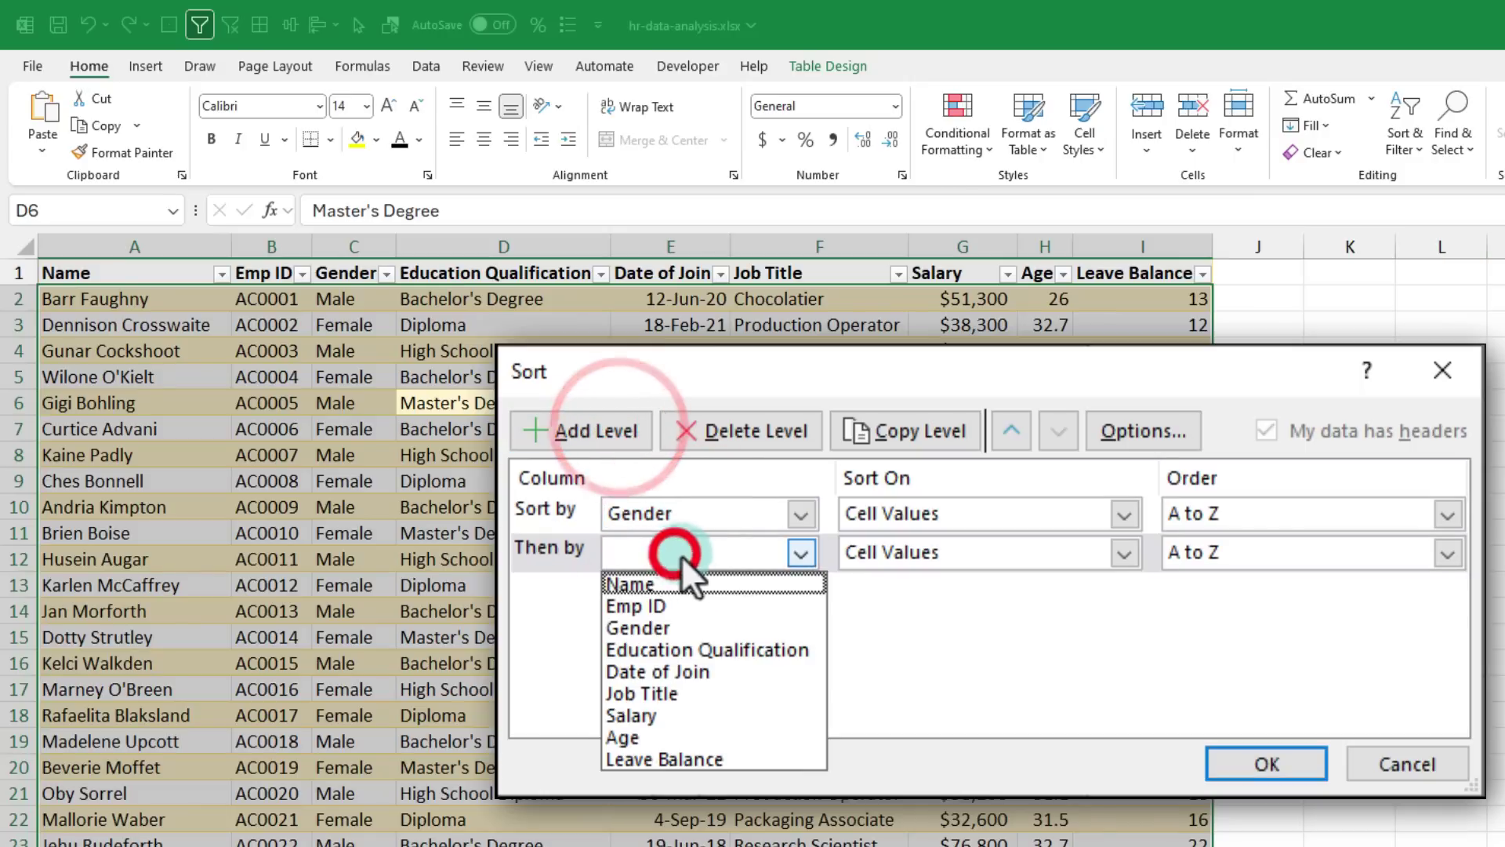
{"action": "left_click", "coordinate": [661, 741]}
{"action": "left_click", "coordinate": [1285, 756]}
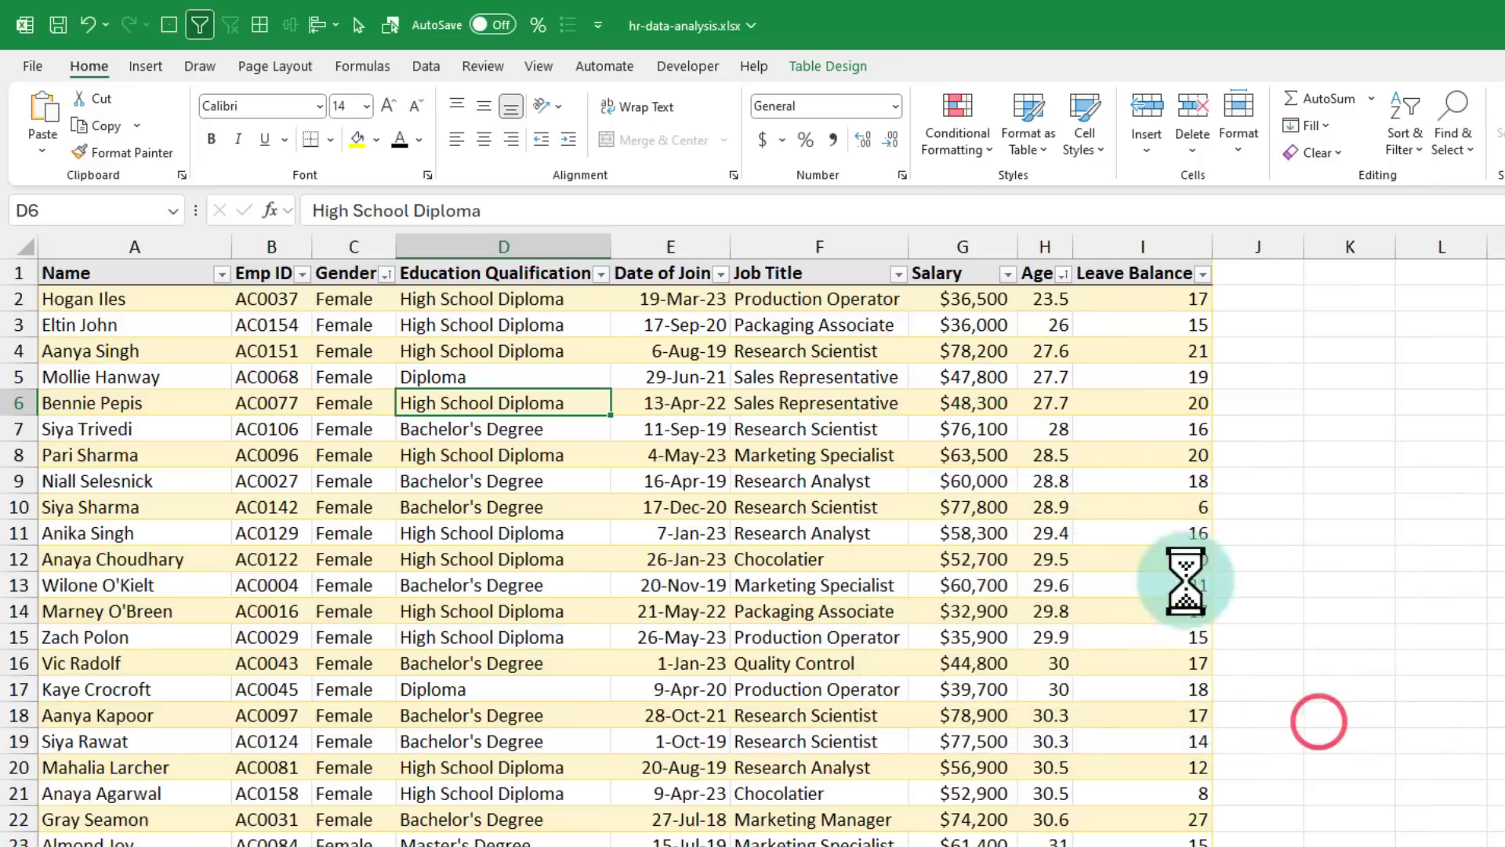
{"action": "left_click_drag", "start_coordinate": [345, 298], "coordinate": [341, 715]}
{"action": "scroll", "coordinate": [397, 653], "scroll_direction": "down", "scroll_amount": 8}
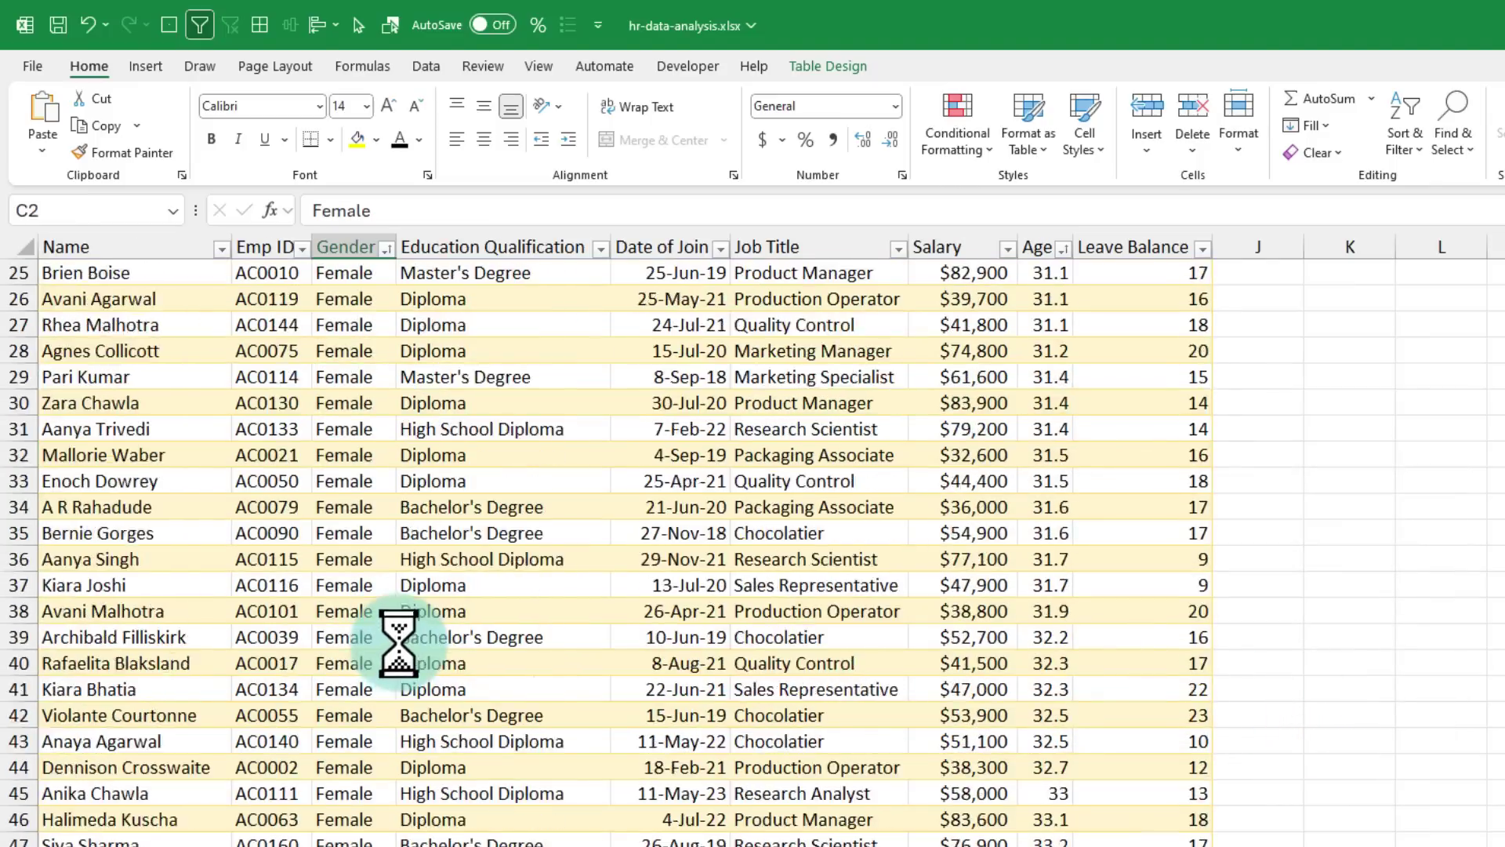
{"action": "scroll", "coordinate": [397, 643], "scroll_direction": "up", "scroll_amount": 8}
{"action": "left_click_drag", "start_coordinate": [1045, 299], "coordinate": [1058, 611]}
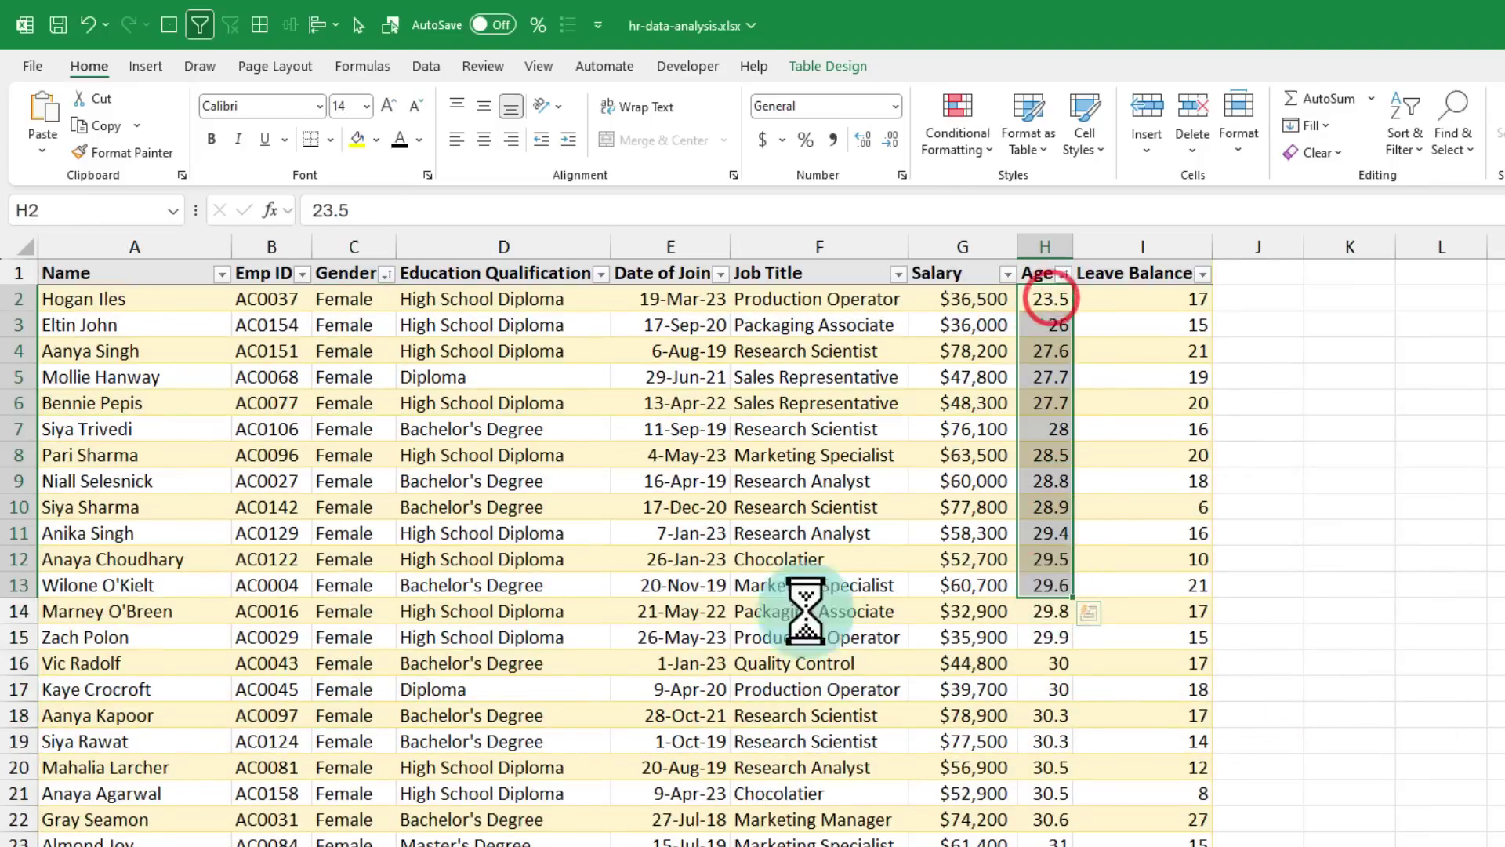
{"action": "scroll", "coordinate": [524, 548], "scroll_direction": "down", "scroll_amount": 11}
{"action": "scroll", "coordinate": [524, 549], "scroll_direction": "down", "scroll_amount": 17}
{"action": "left_click_drag", "start_coordinate": [356, 403], "coordinate": [363, 709]}
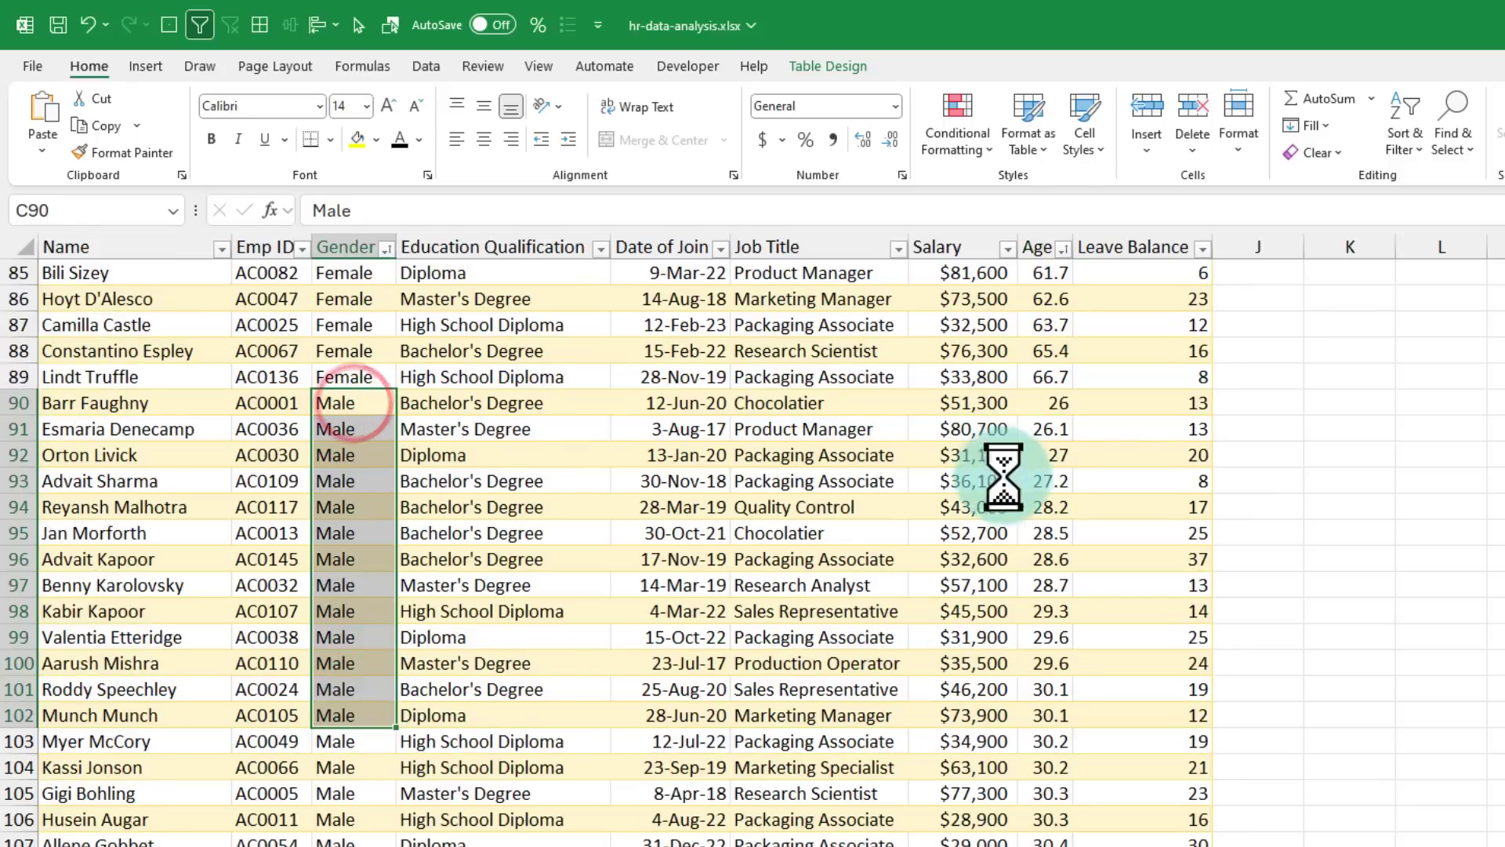
{"action": "left_click_drag", "start_coordinate": [1052, 403], "coordinate": [1058, 710]}
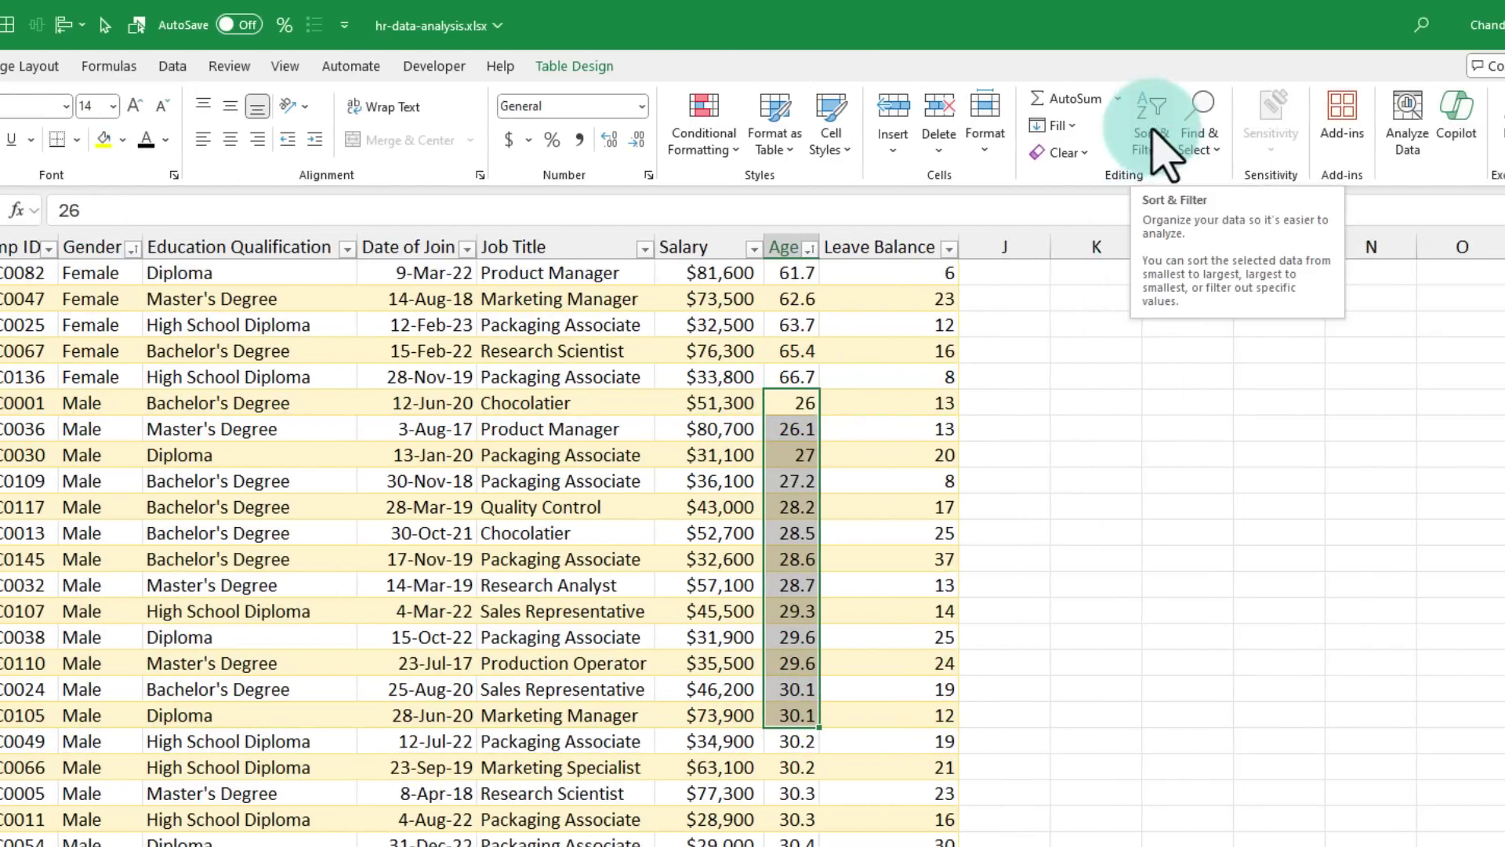
{"action": "left_click", "coordinate": [1400, 140]}
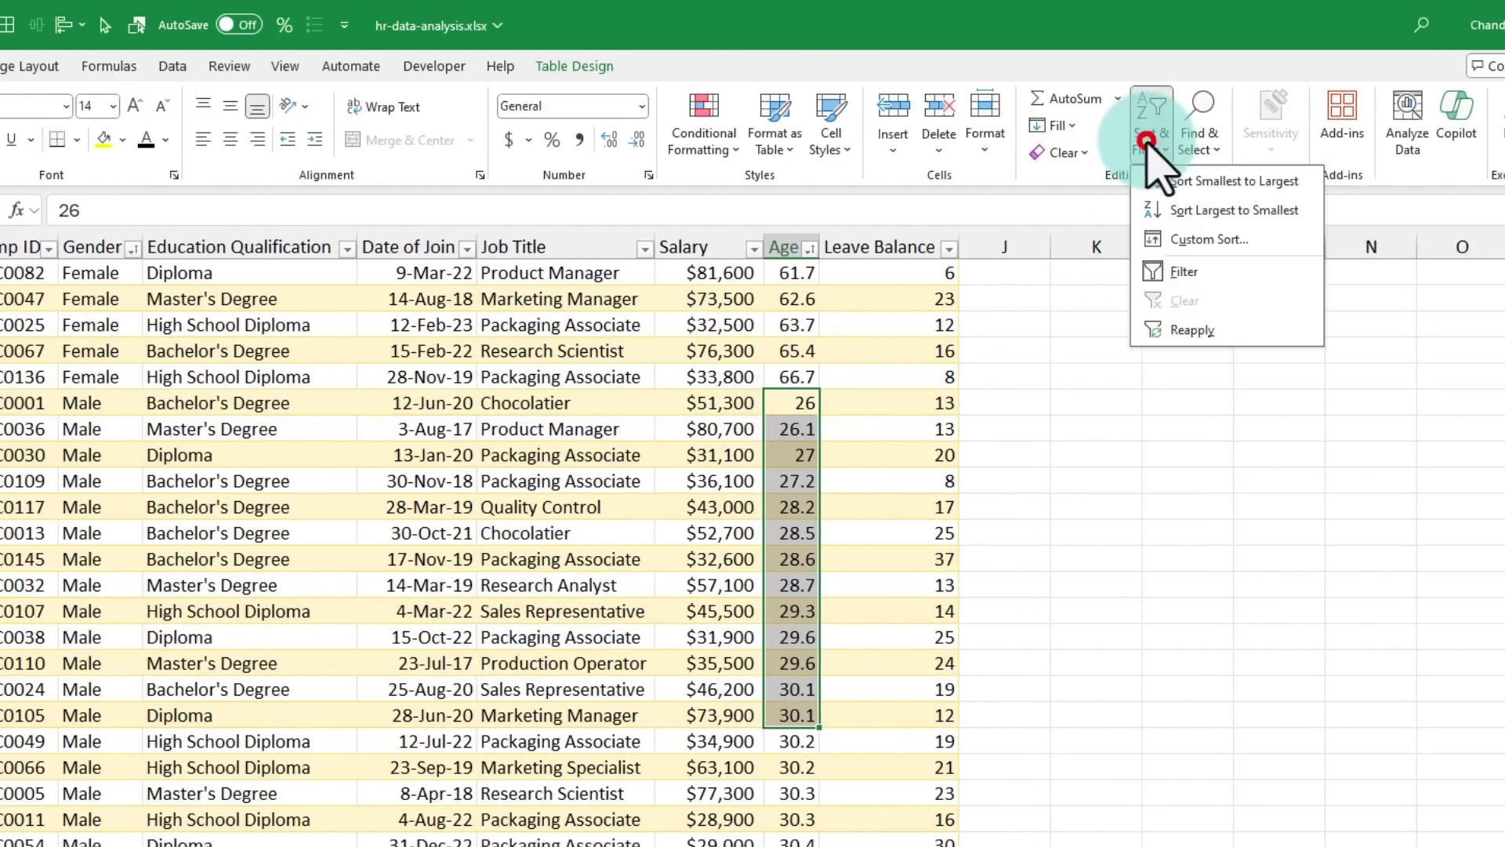
{"action": "left_click", "coordinate": [1176, 298]}
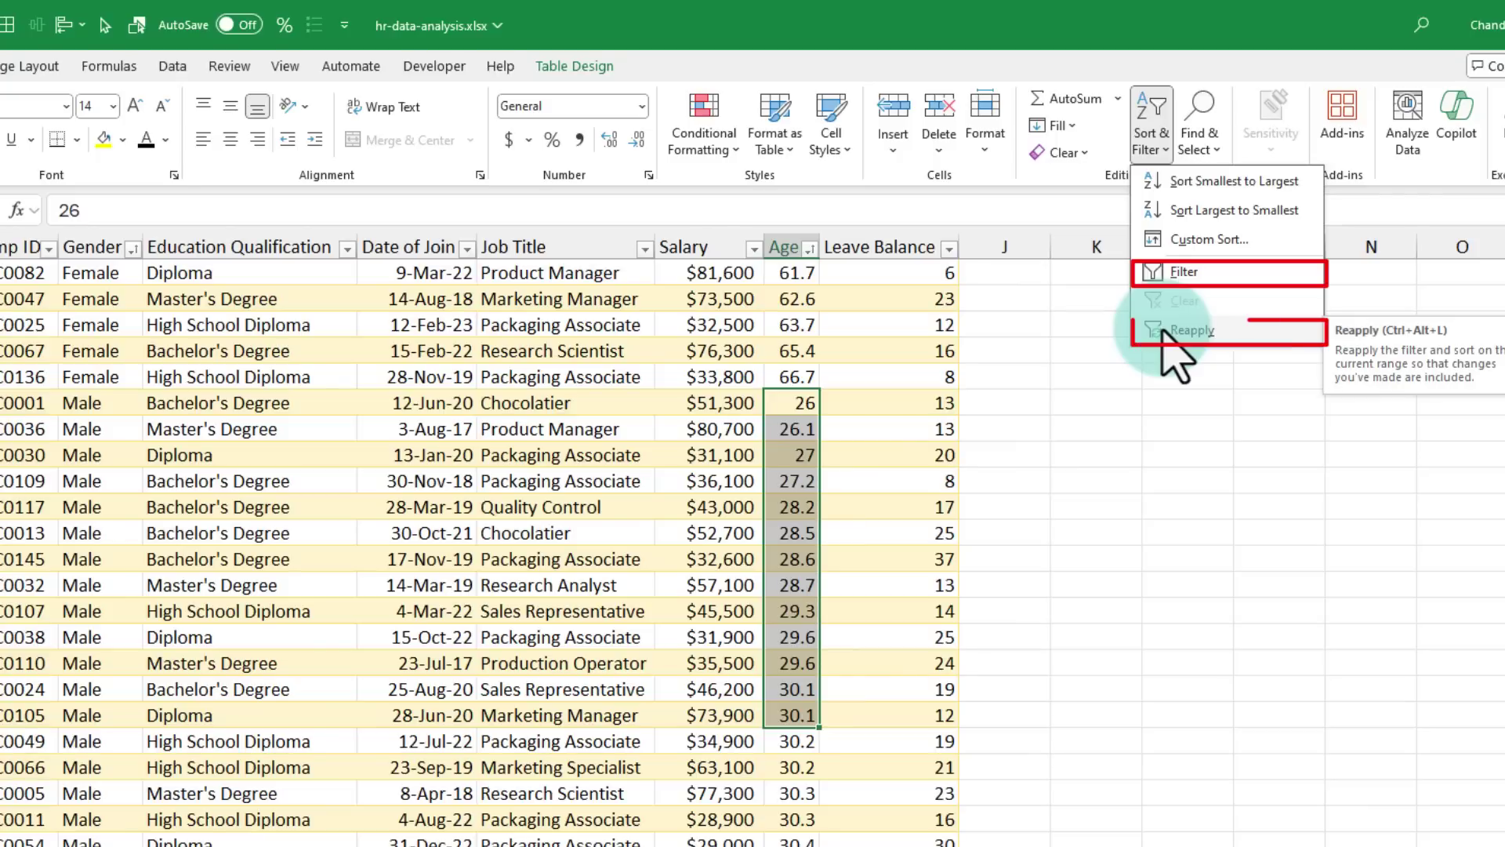
{"action": "left_click", "coordinate": [674, 387]}
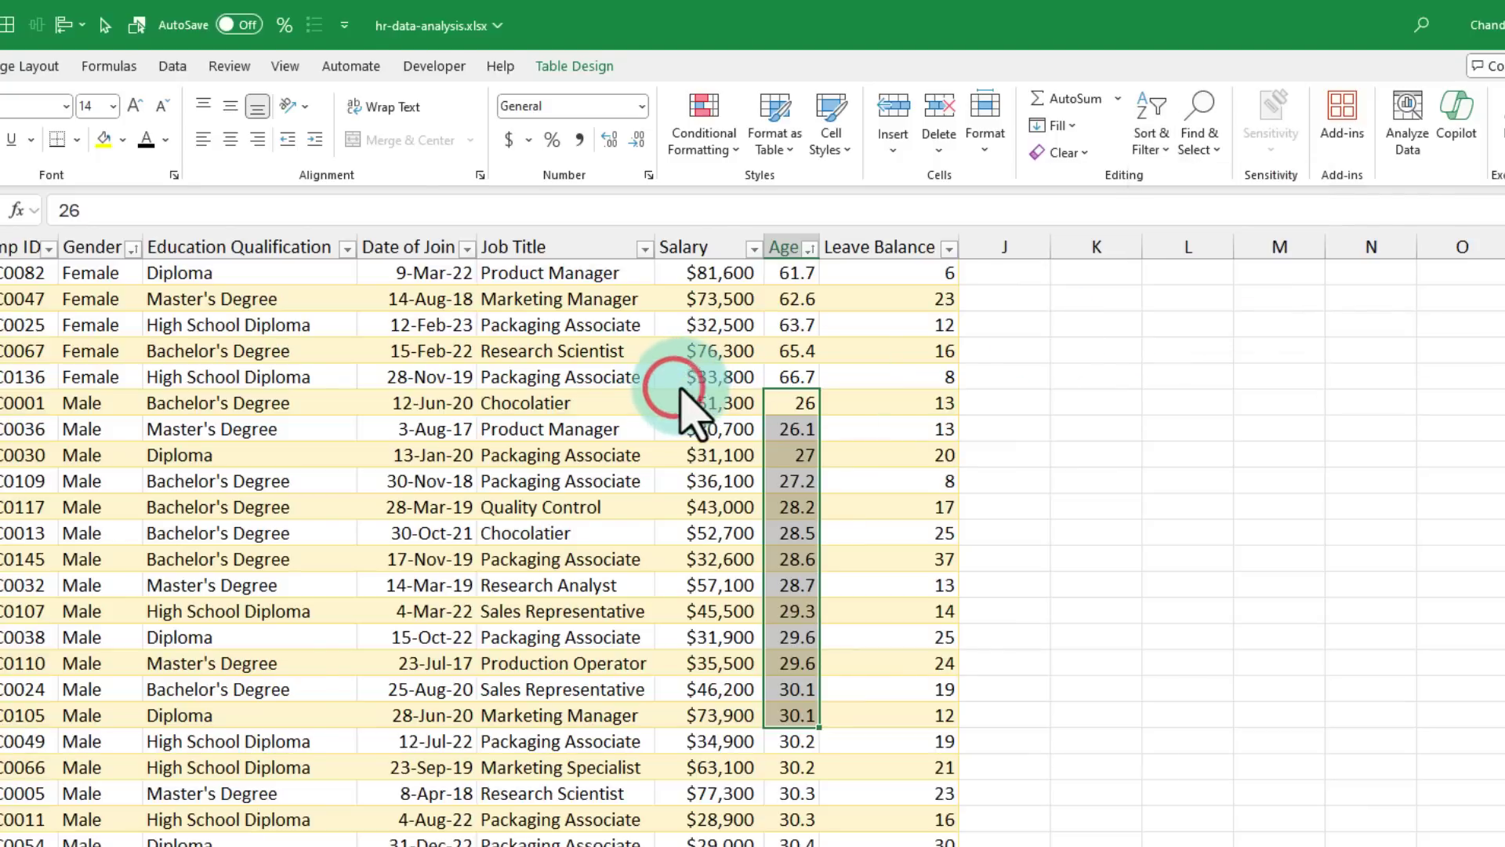
{"action": "scroll", "coordinate": [682, 408], "scroll_direction": "up", "scroll_amount": 20}
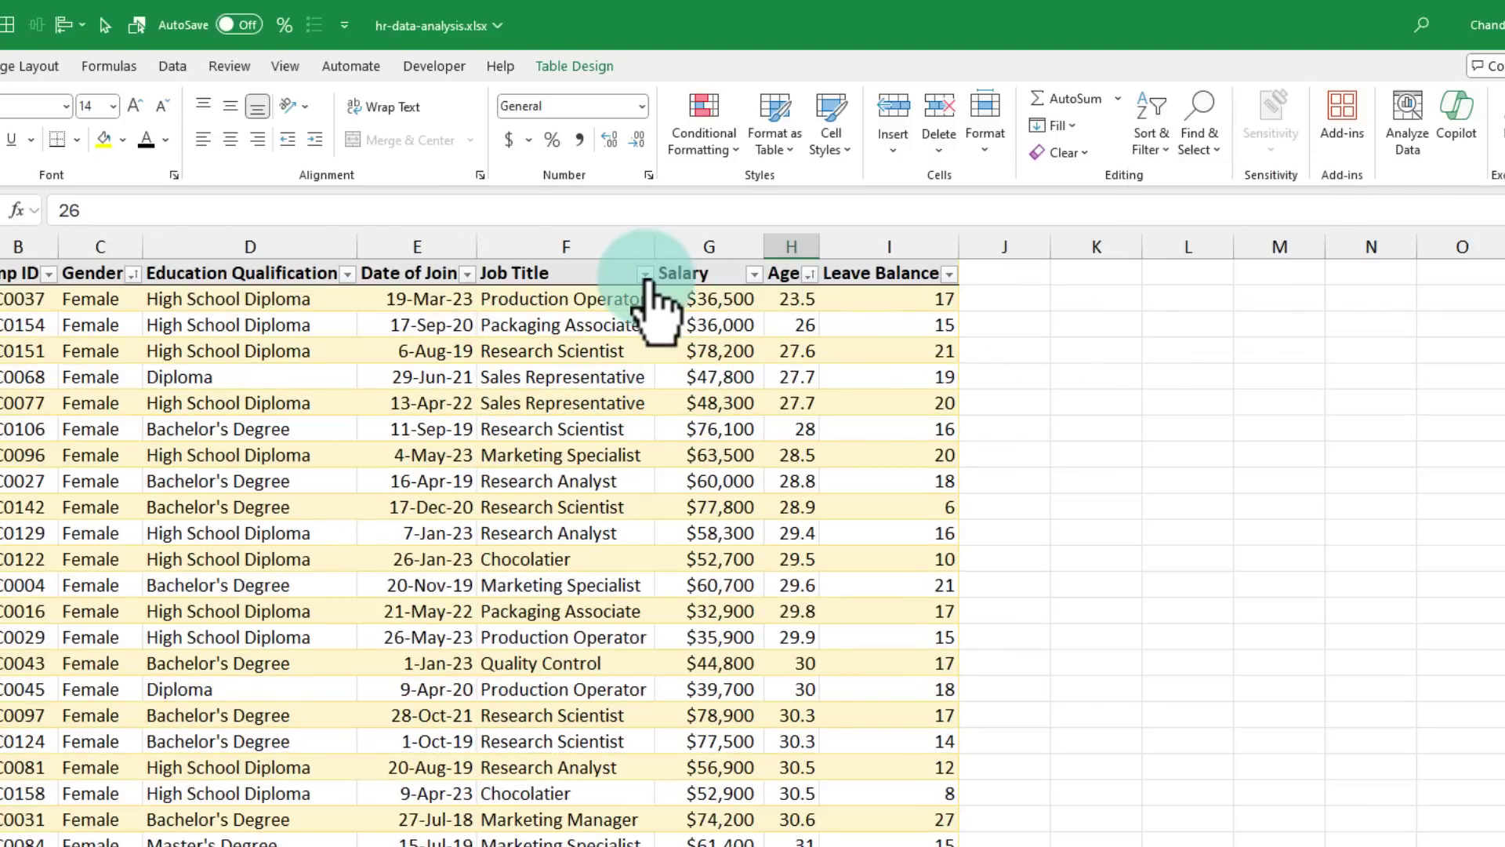
{"action": "left_click", "coordinate": [644, 274]}
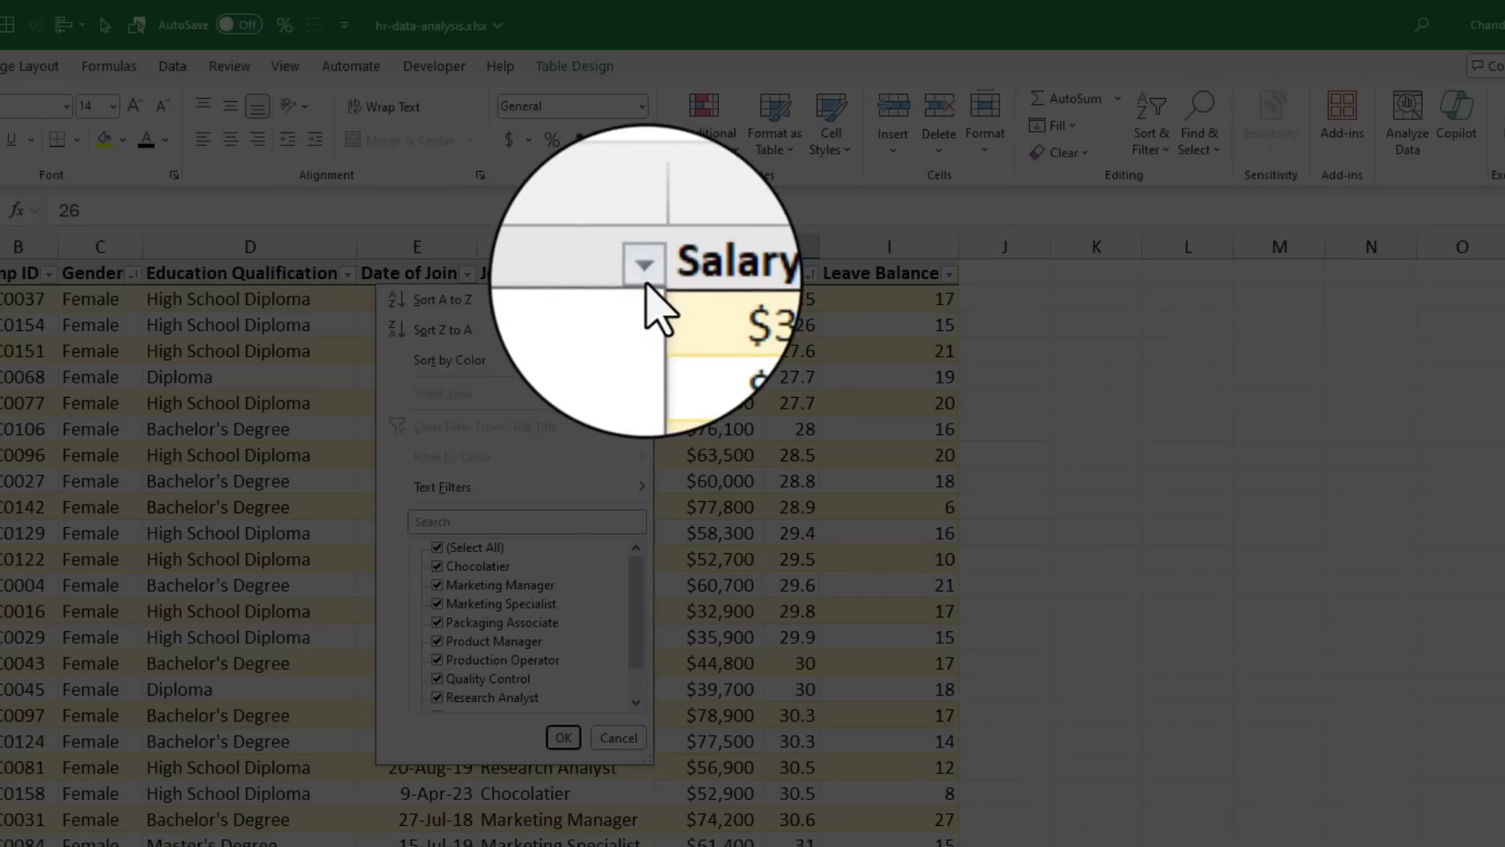
{"action": "left_click", "coordinate": [868, 381]}
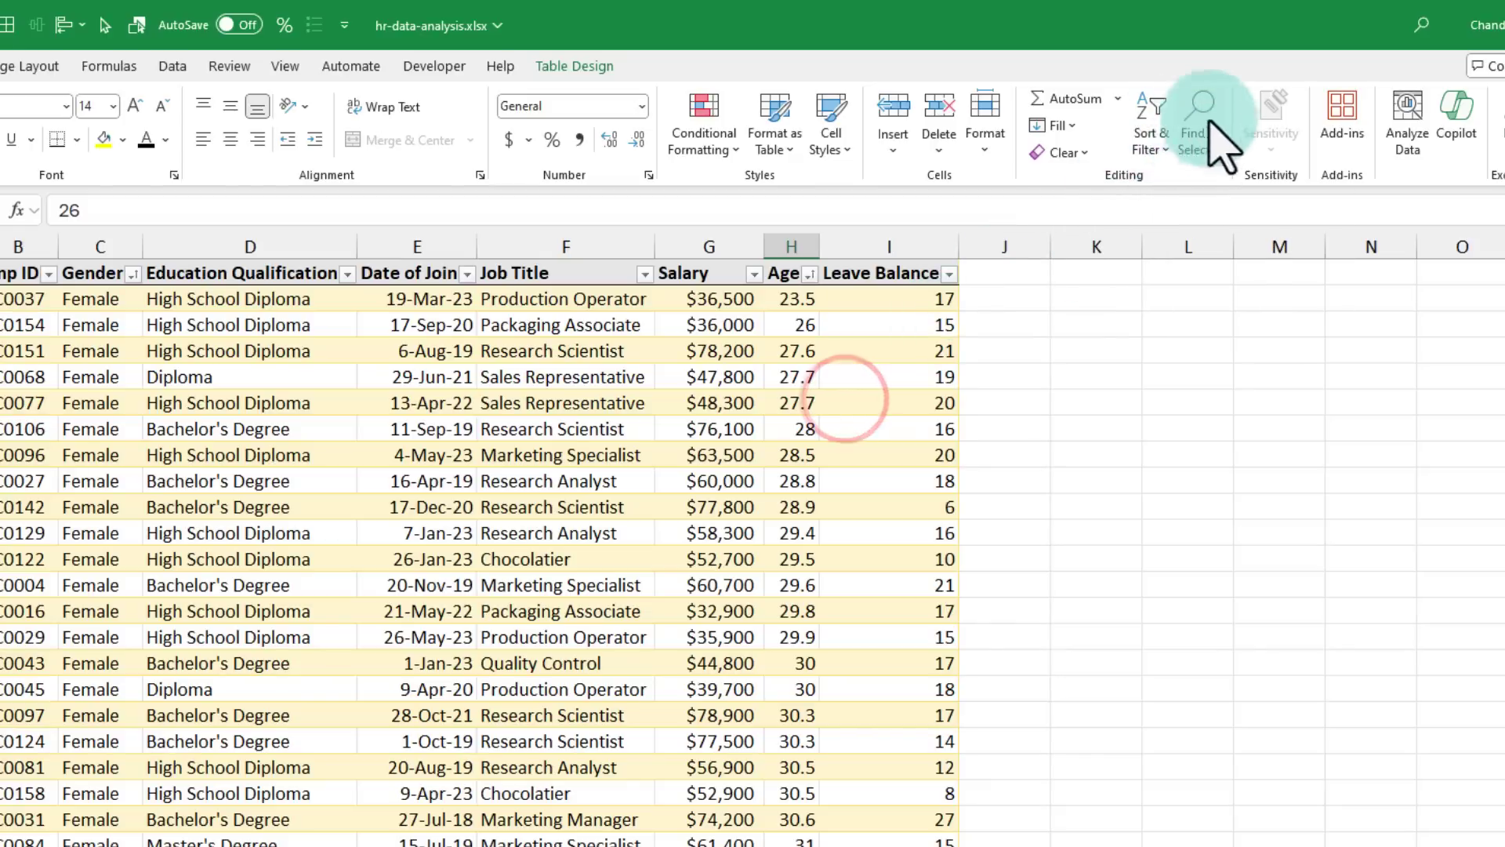
Step: Cancel Go To Special unchanged, then select B2:G15 around the two excel-basics data tables
{"action": "left_click", "coordinate": [1200, 156]}
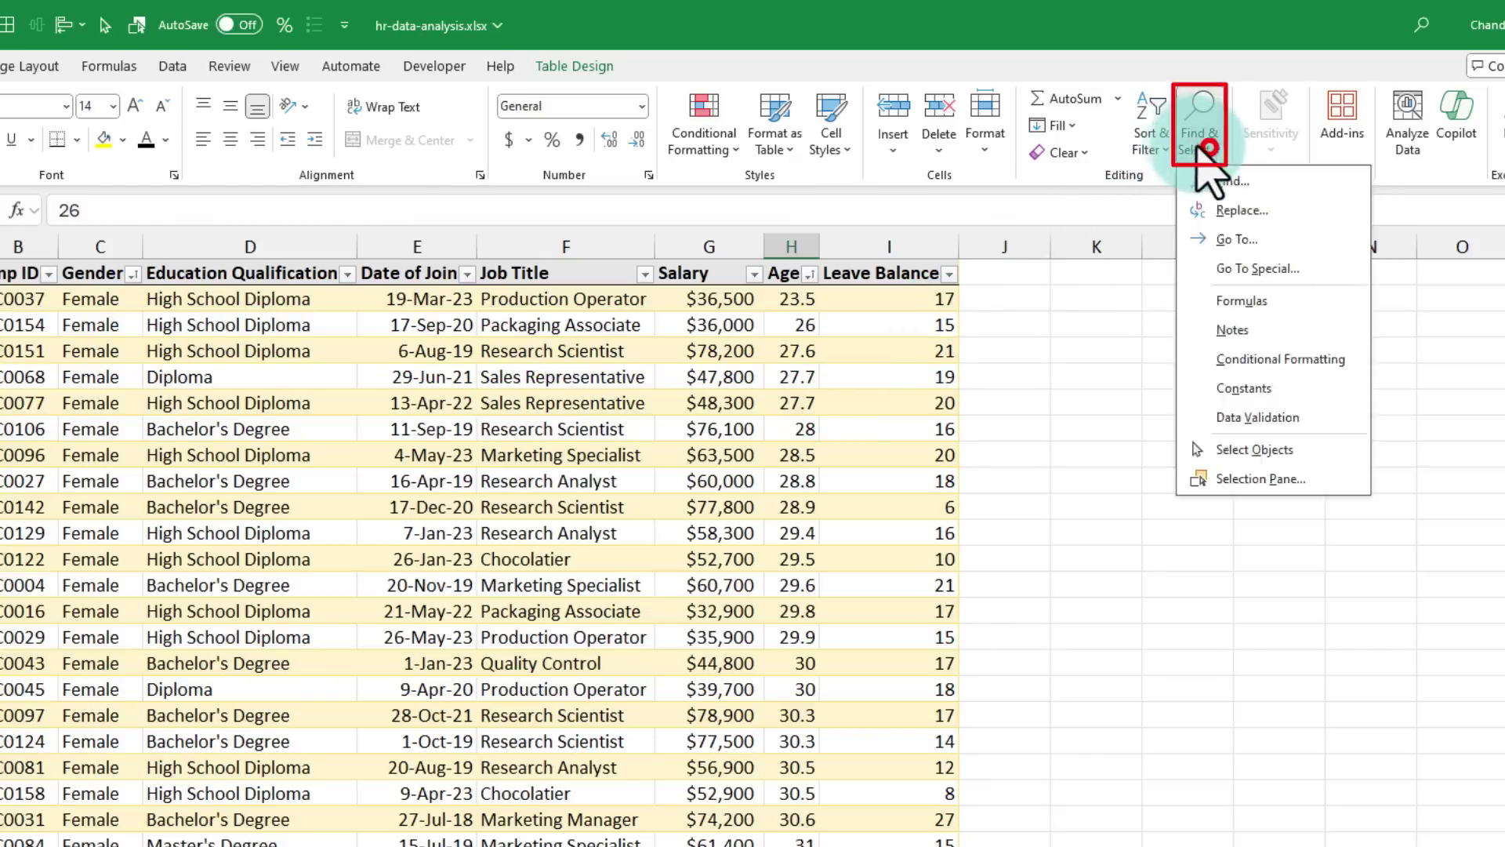
{"action": "left_click", "coordinate": [1210, 147]}
{"action": "left_click", "coordinate": [1208, 146]}
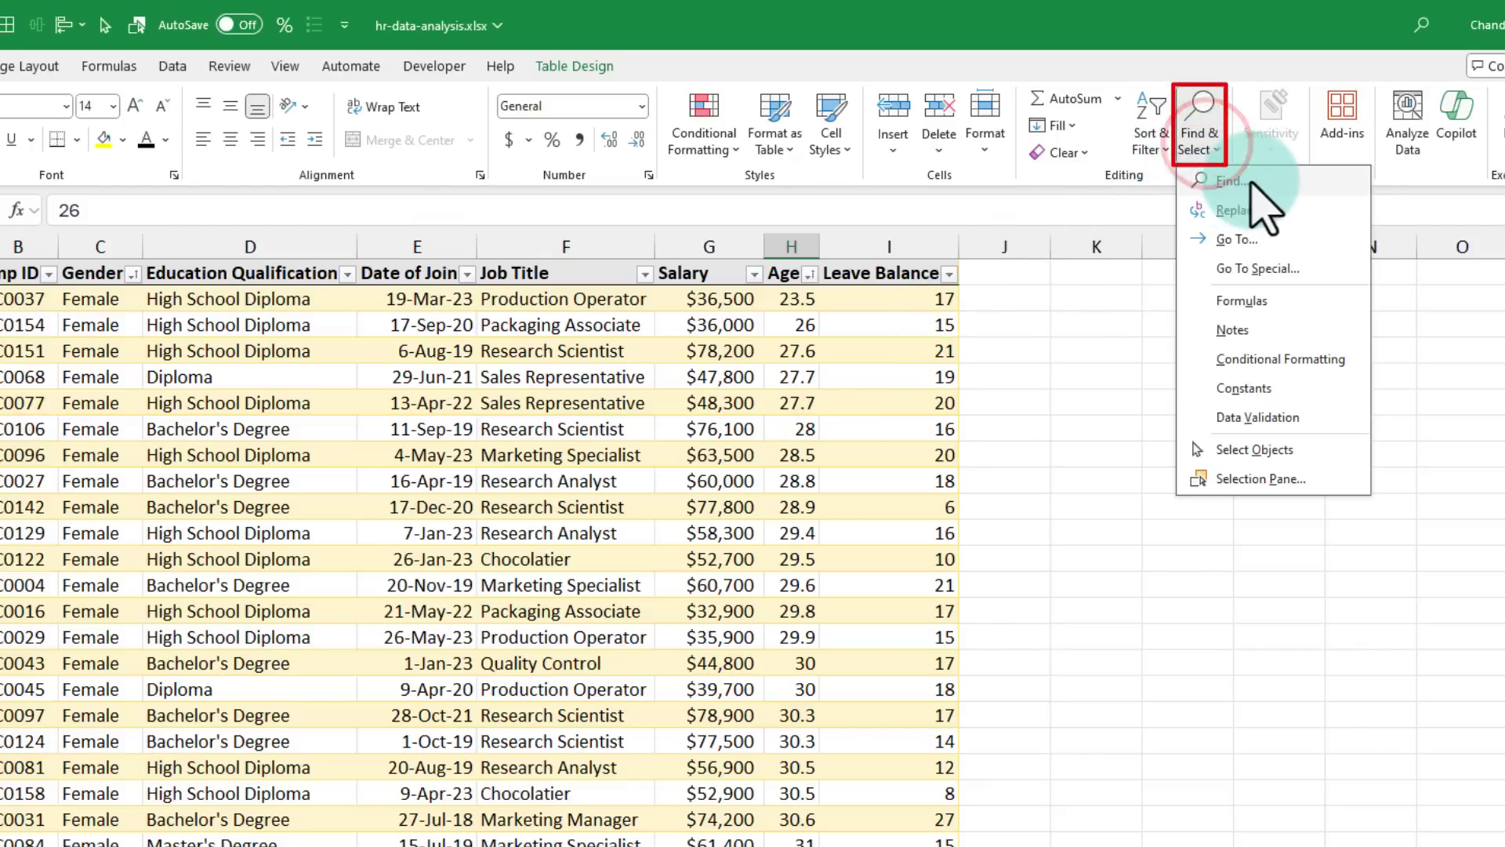
{"action": "left_click", "coordinate": [1225, 149]}
{"action": "left_click", "coordinate": [1208, 146]}
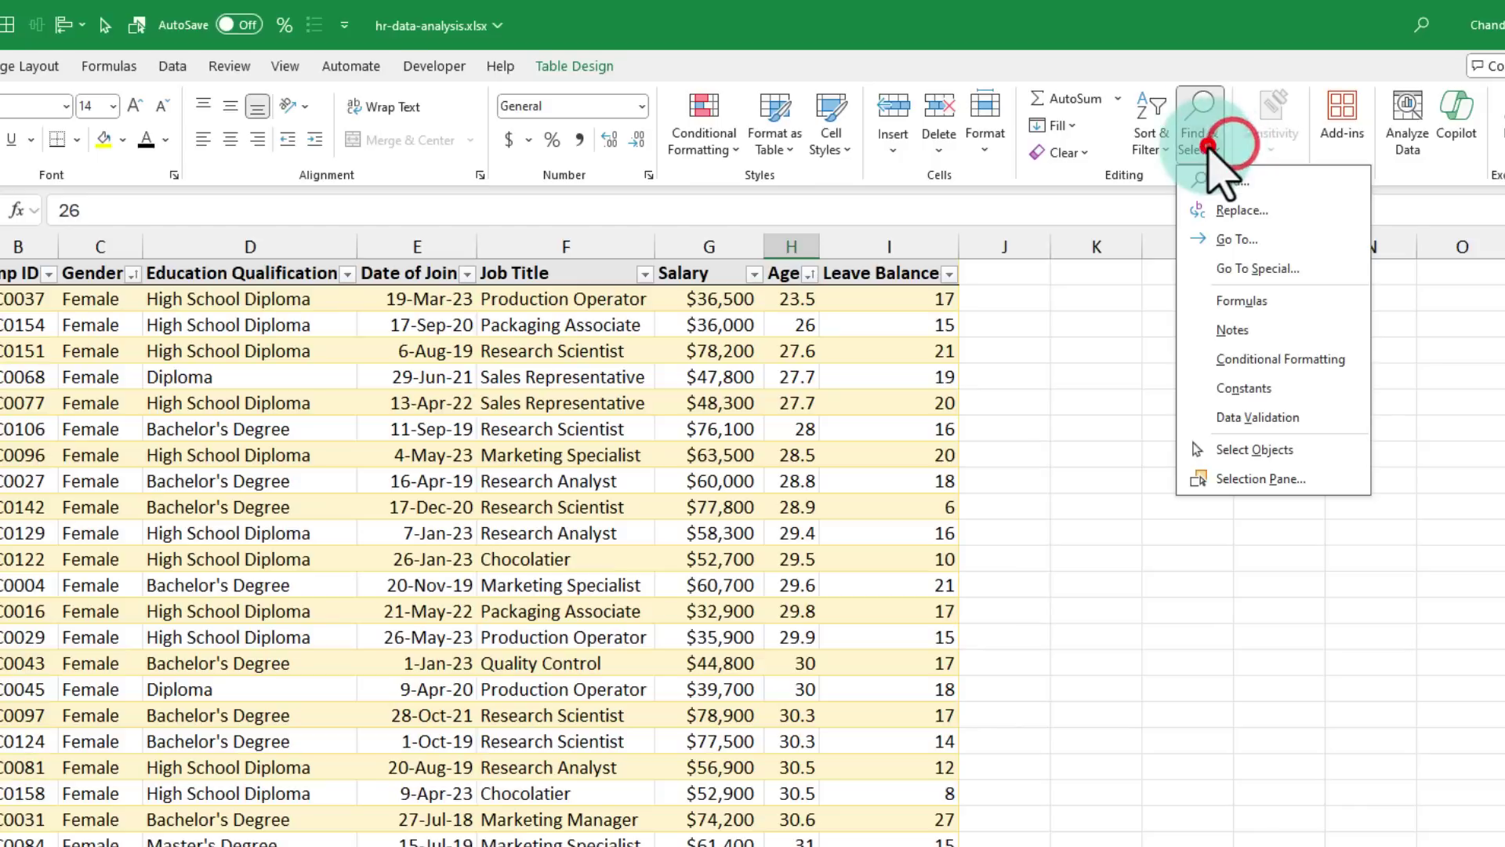
{"action": "left_click", "coordinate": [1240, 270]}
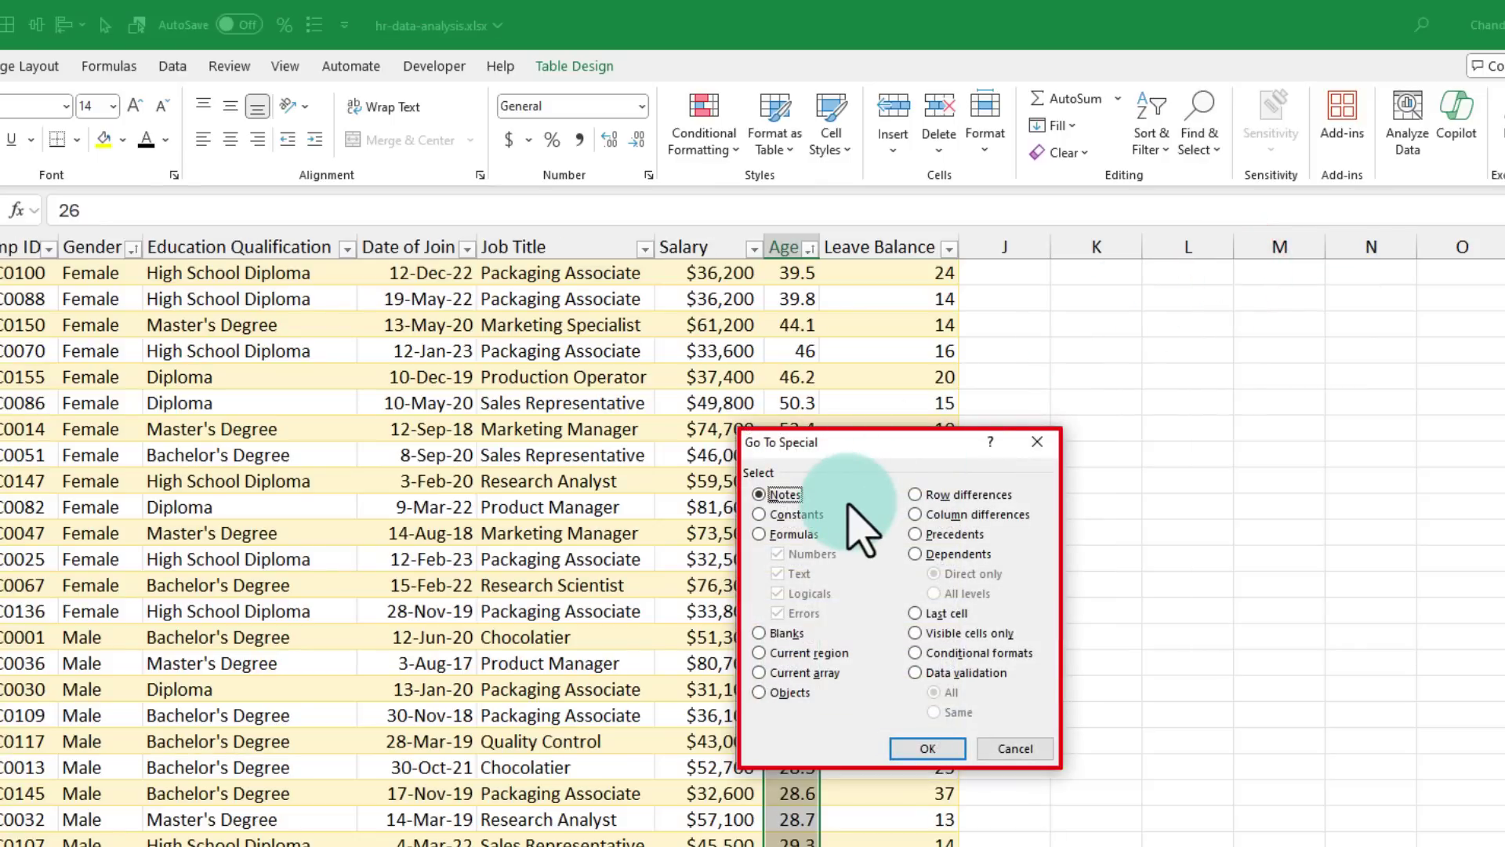
{"action": "left_click", "coordinate": [1017, 750]}
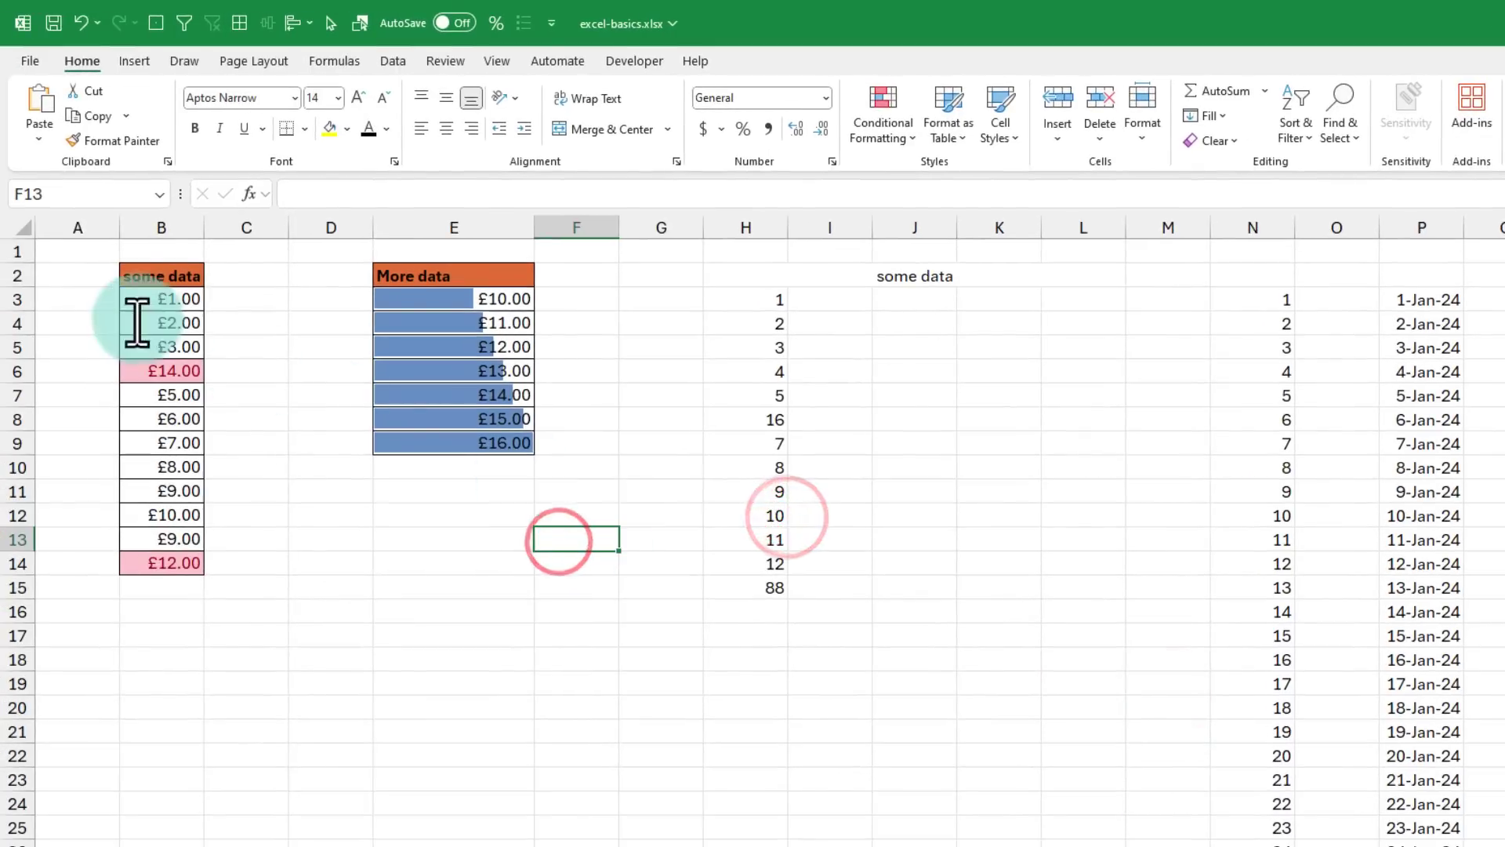
{"action": "left_click_drag", "start_coordinate": [138, 269], "coordinate": [690, 588]}
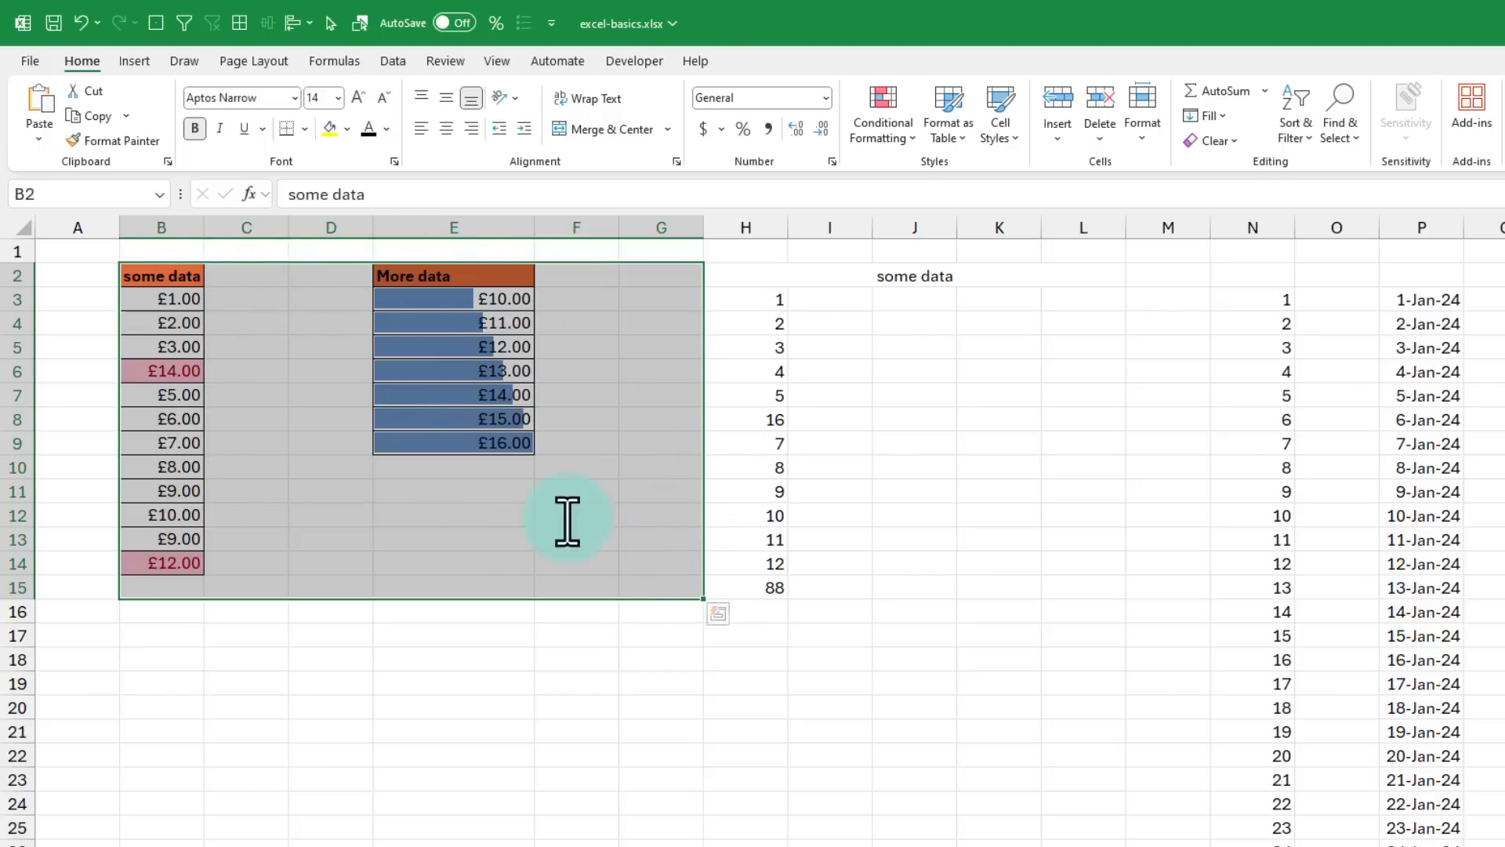
Step: Select only the blank cells in B2:G15 using Go To Special > Blanks
{"action": "left_click", "coordinate": [1344, 134]}
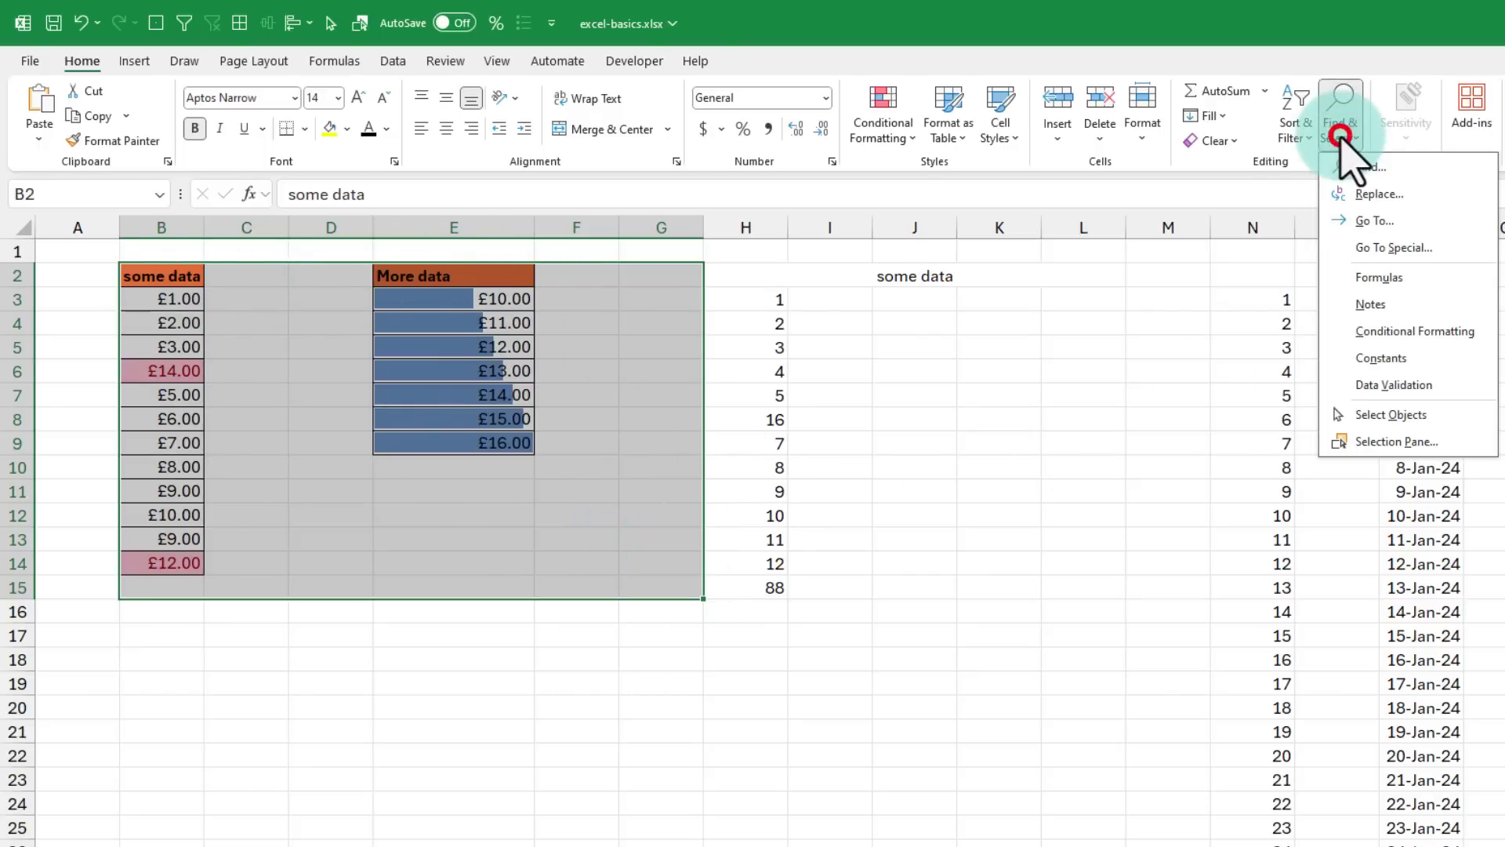
{"action": "left_click", "coordinate": [1381, 246]}
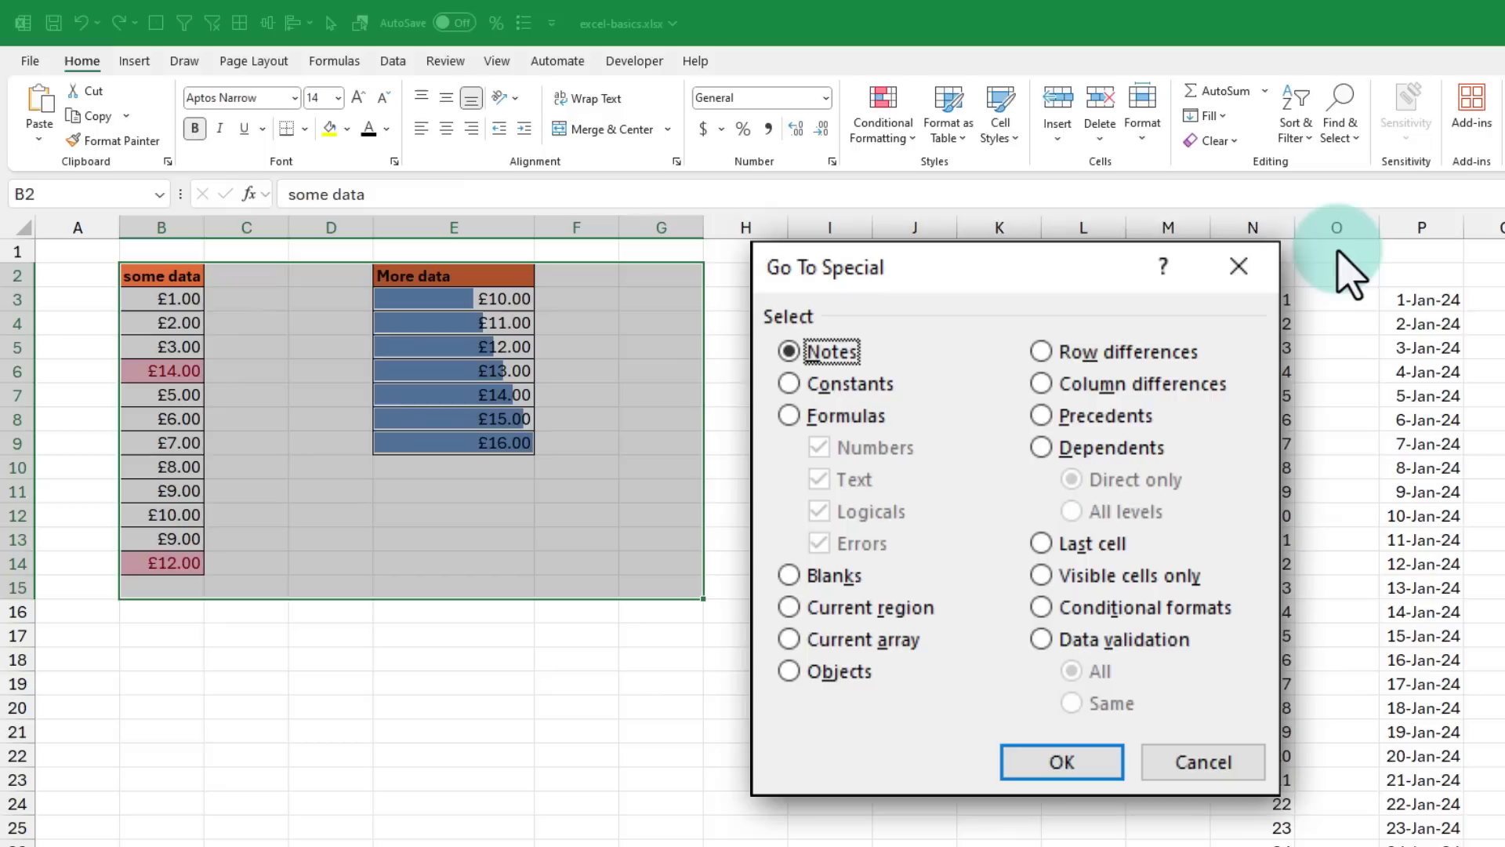
{"action": "key", "text": "F5"}
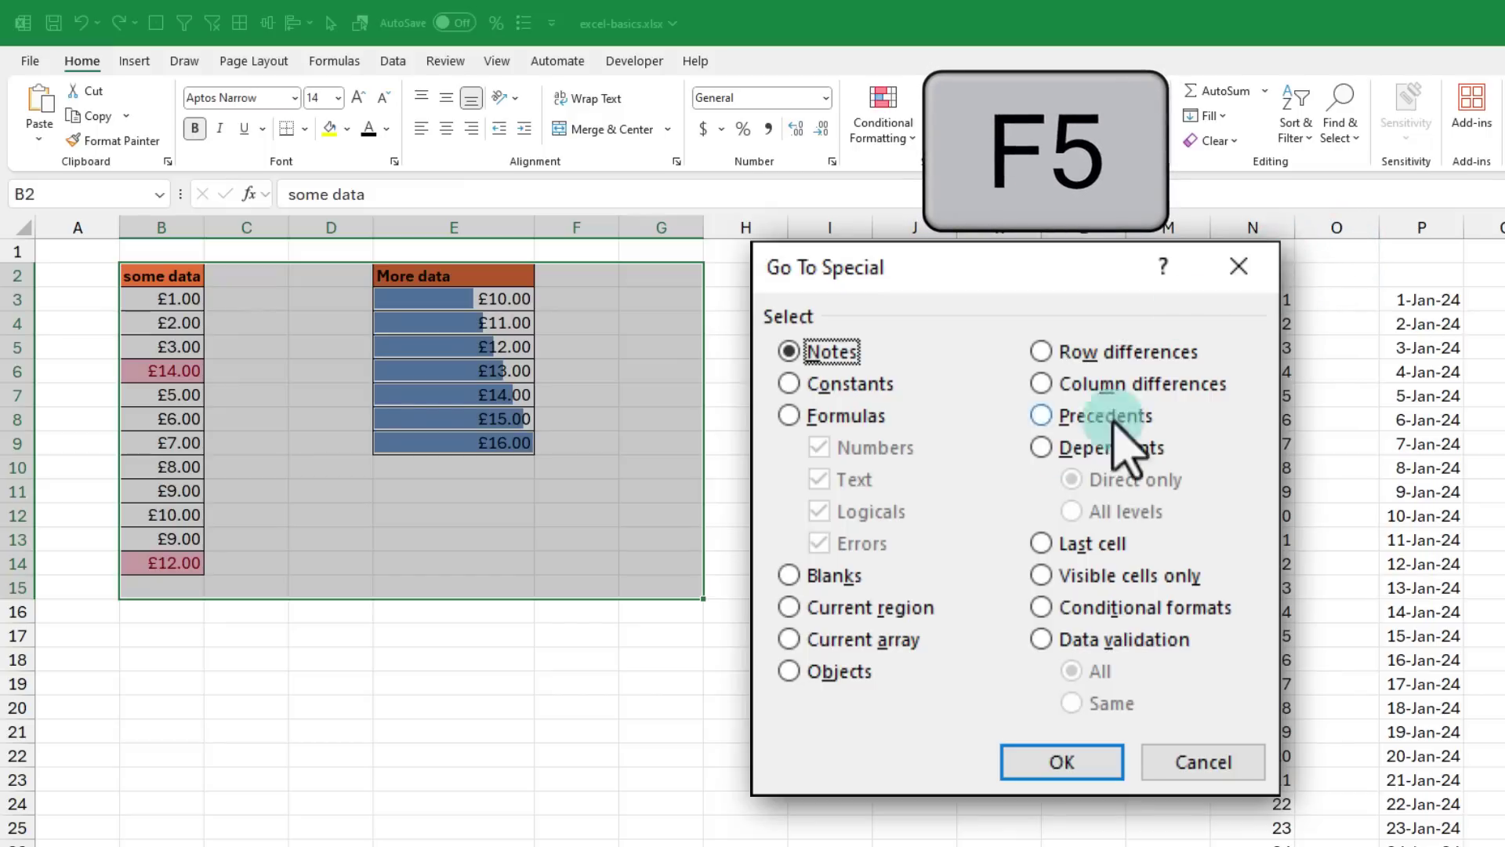
{"action": "left_click", "coordinate": [811, 577]}
{"action": "left_click", "coordinate": [1053, 762]}
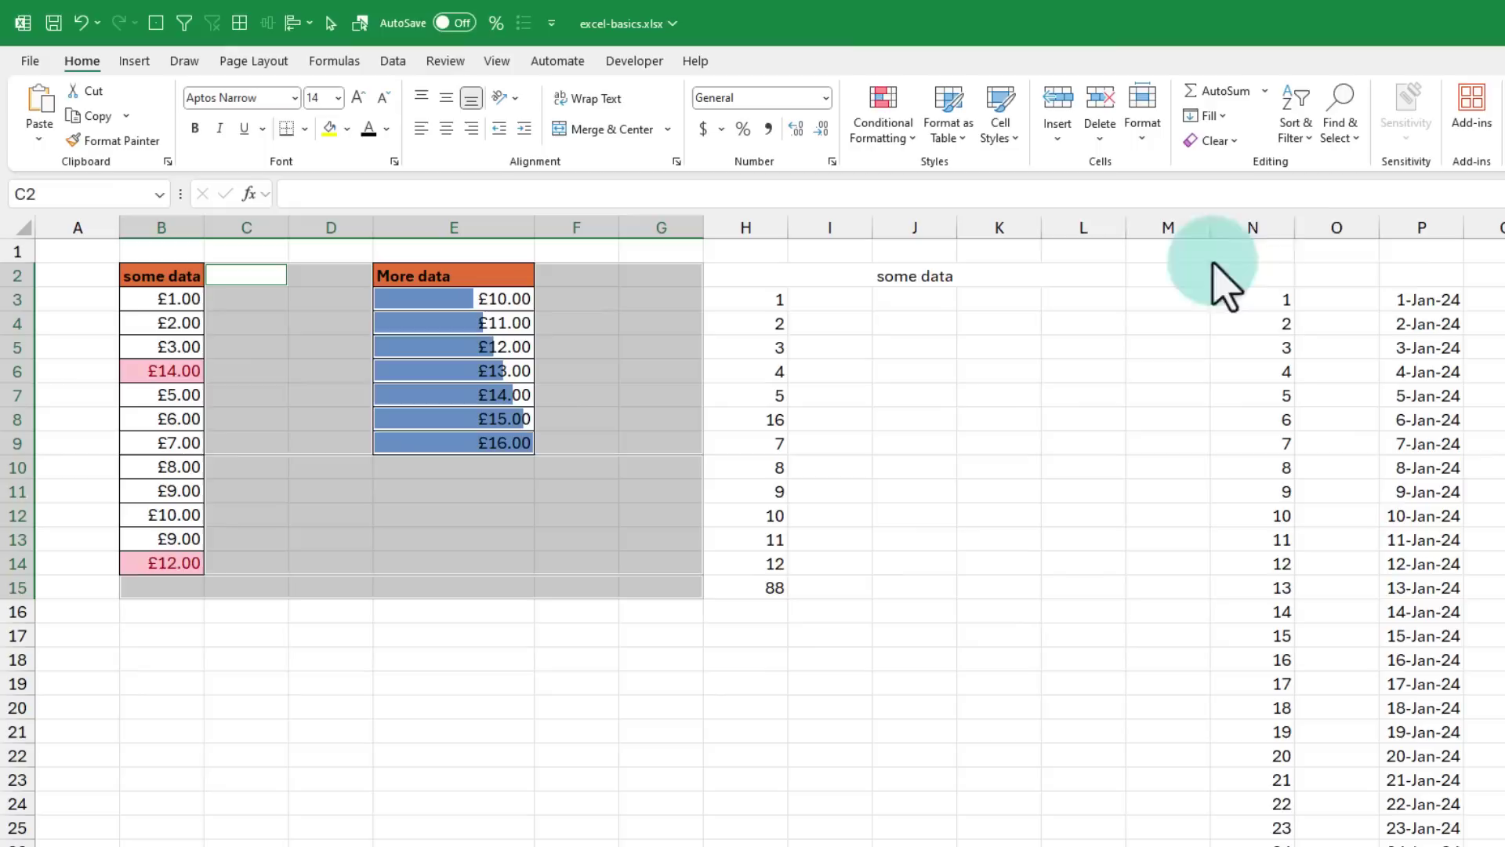
Step: Reopen Go To Special with F5 and Alt+S, then bring up the Find & Select list again
{"action": "key", "text": "F5"}
{"action": "key", "text": "alt+s"}
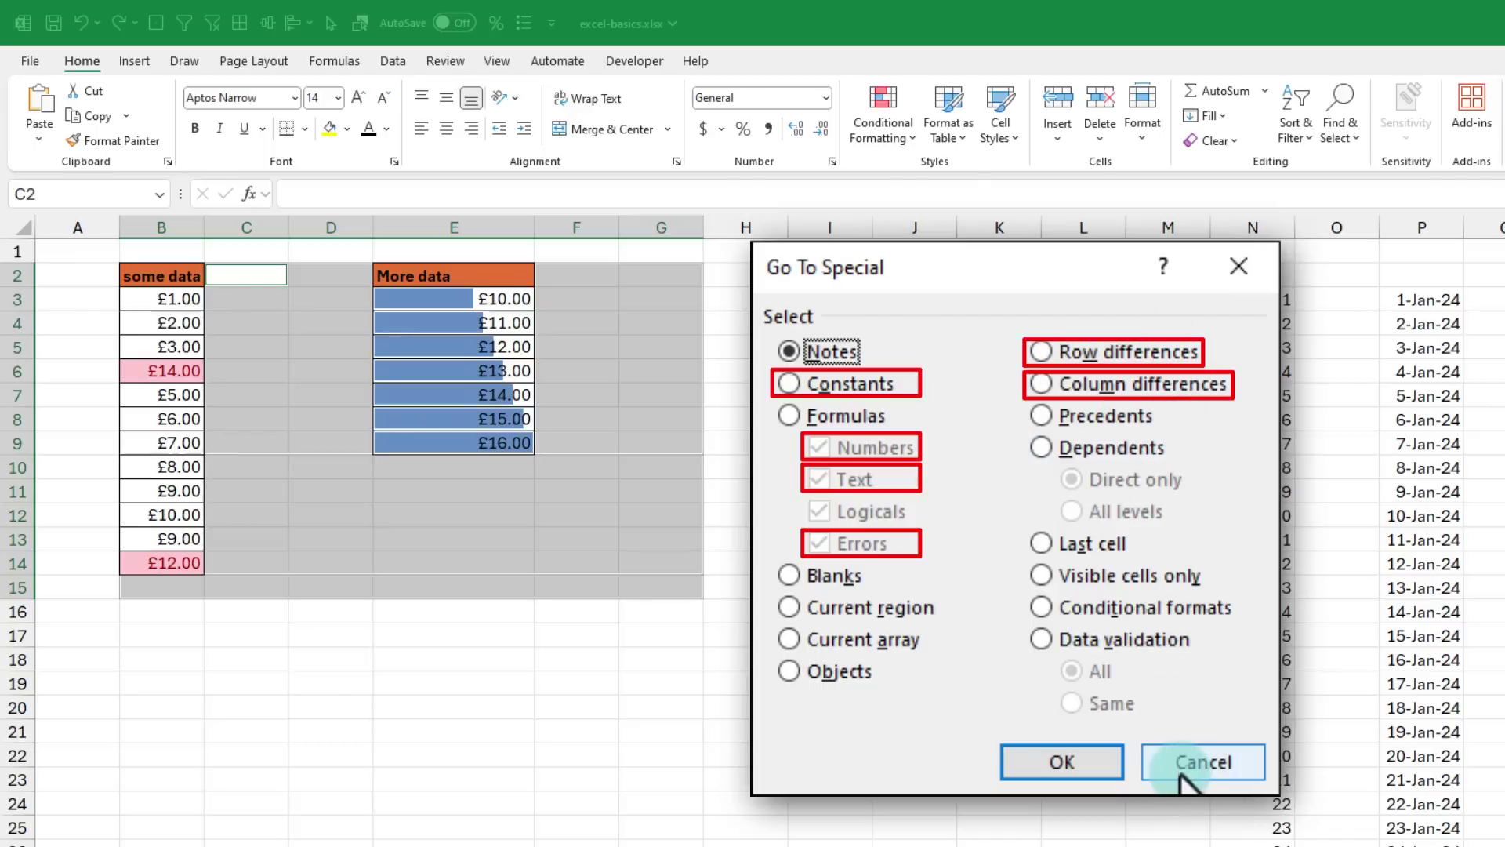
{"action": "left_click", "coordinate": [1340, 126]}
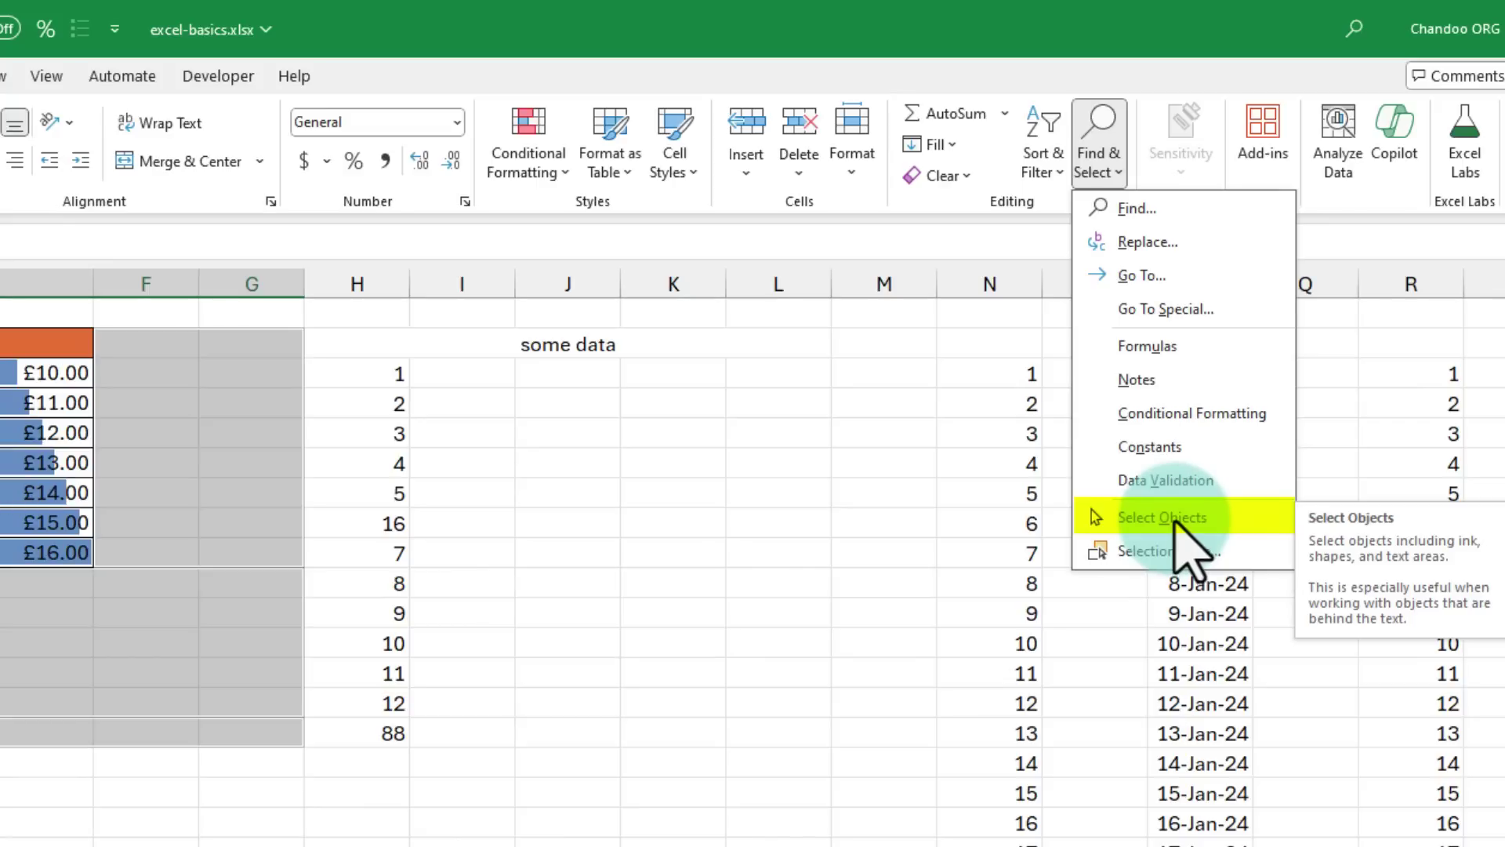
Step: Draw a blue square, an orange square and a purple circle from Insert > Shapes
{"action": "left_click", "coordinate": [675, 665]}
{"action": "left_click", "coordinate": [677, 668]}
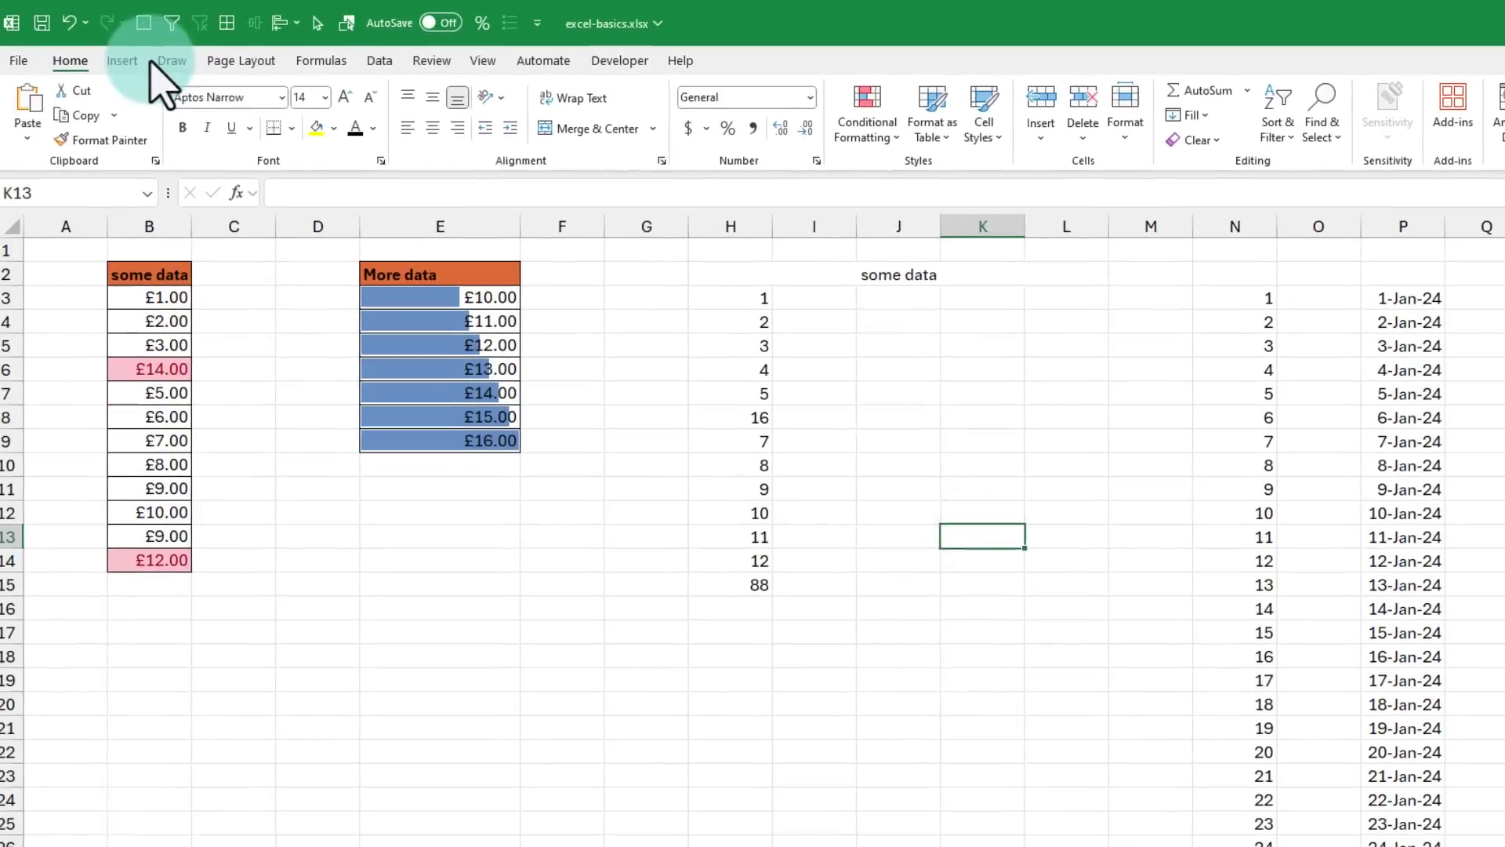
{"action": "left_click", "coordinate": [134, 60]}
{"action": "left_click", "coordinate": [284, 125]}
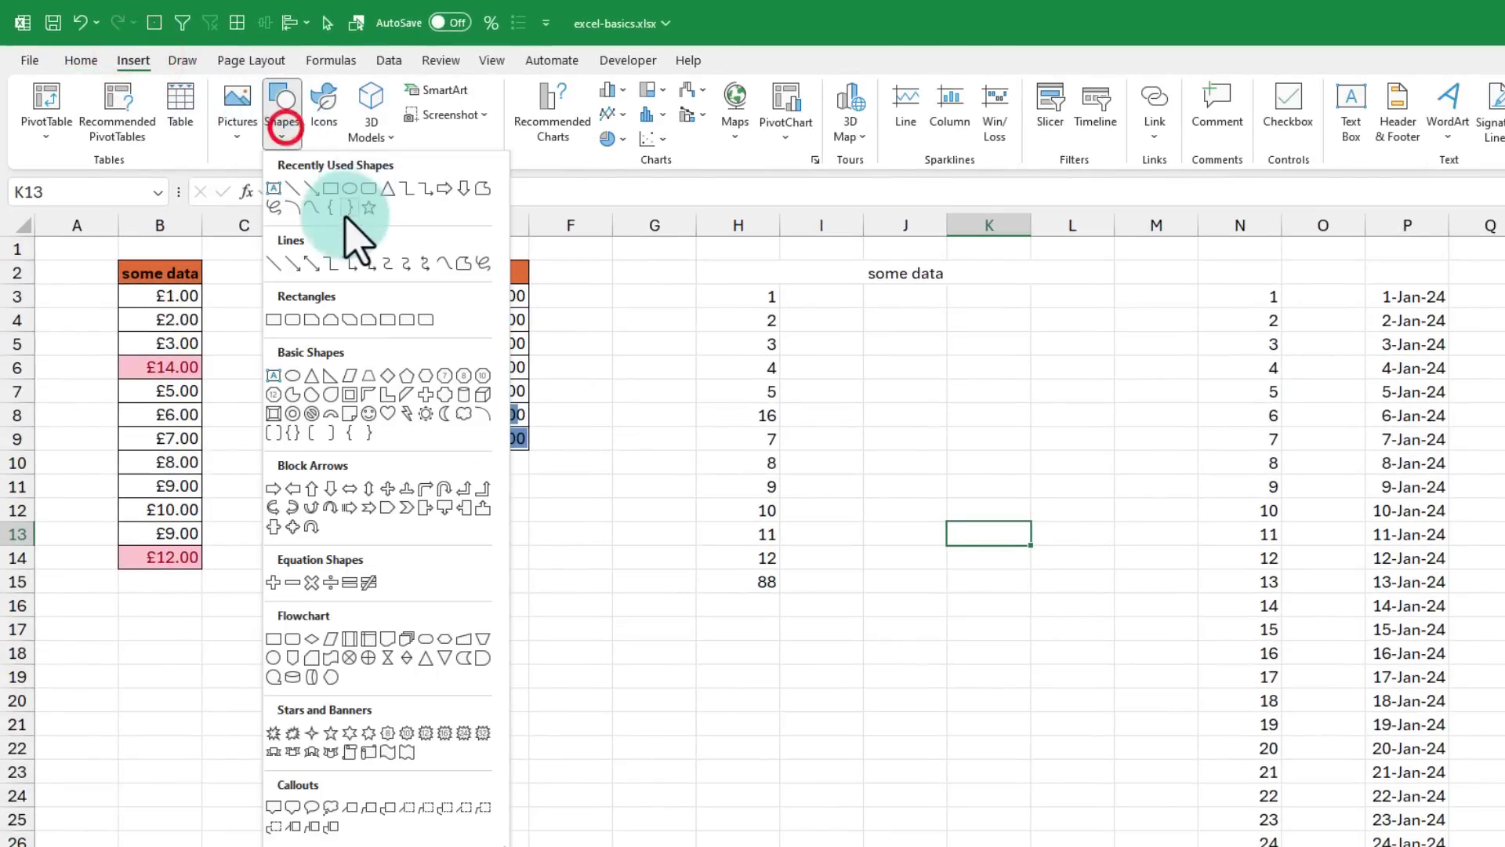
{"action": "left_click", "coordinate": [330, 188]}
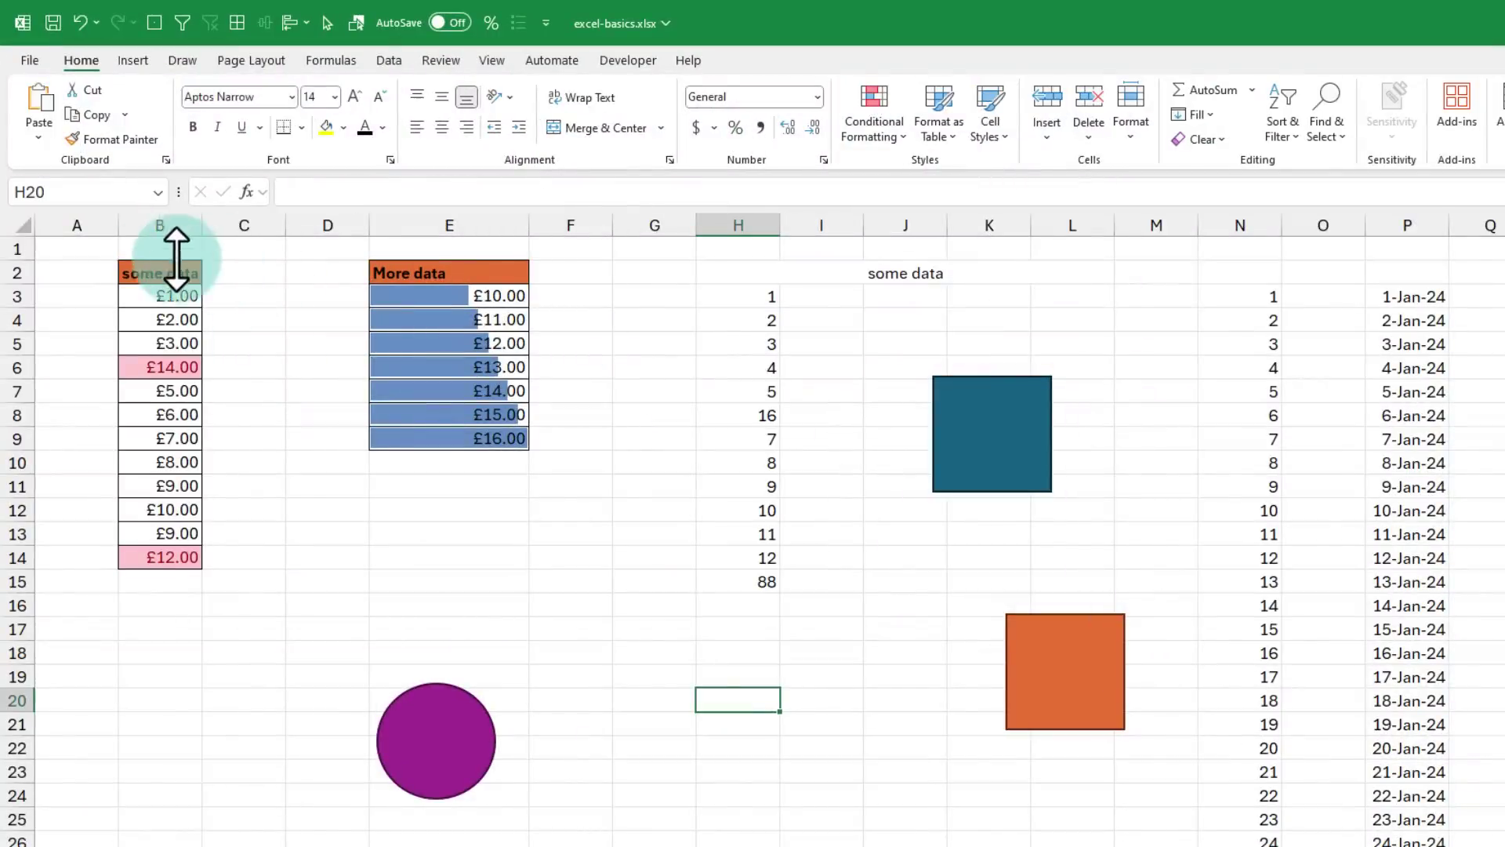
{"action": "left_click_drag", "start_coordinate": [124, 267], "coordinate": [1161, 830]}
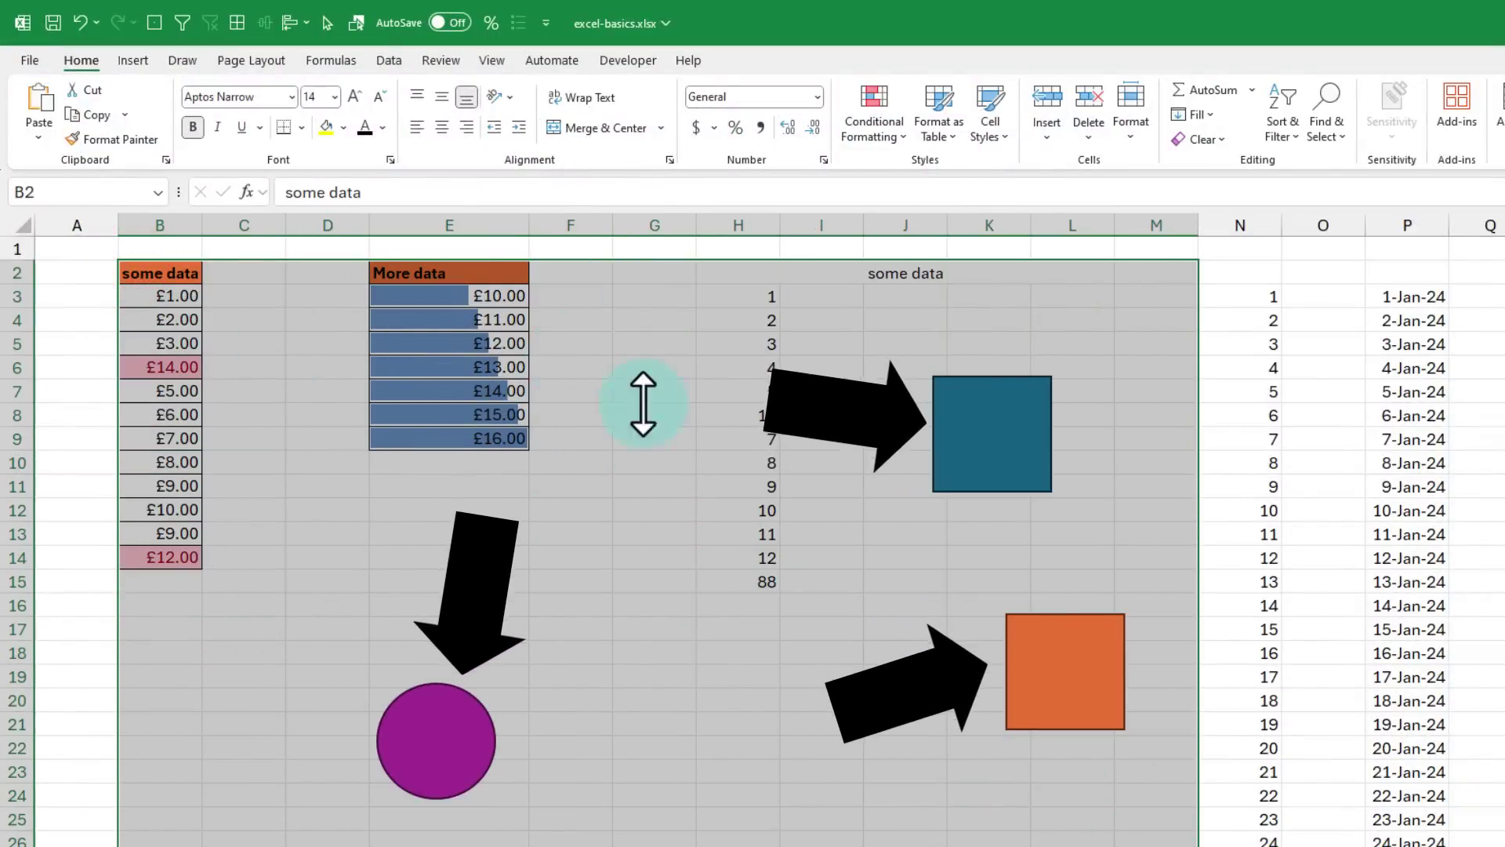
{"action": "left_click_drag", "start_coordinate": [249, 290], "coordinate": [683, 598]}
{"action": "left_click", "coordinate": [471, 353]}
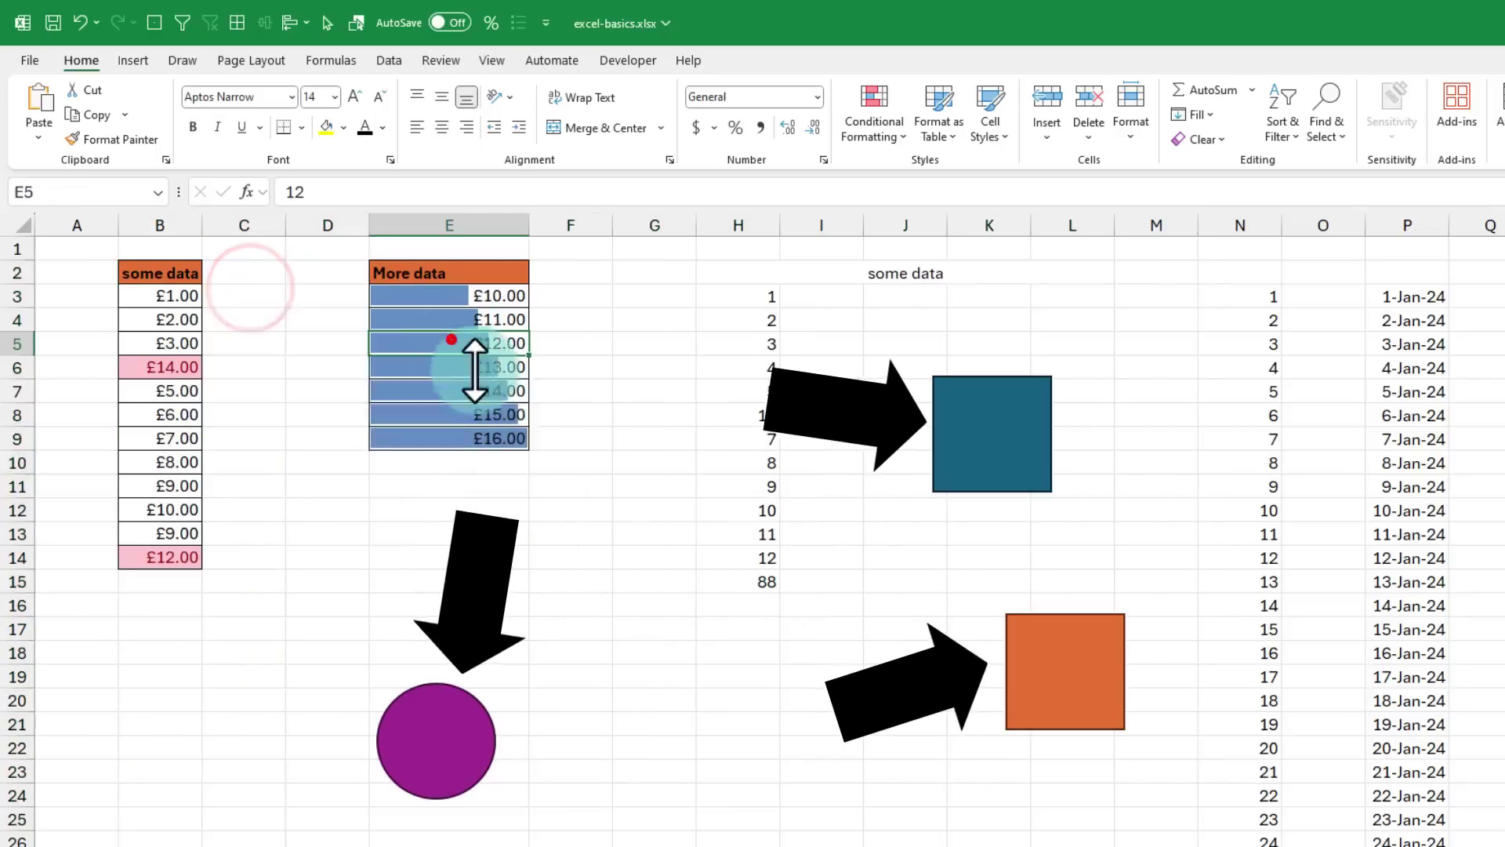
{"action": "left_click", "coordinate": [843, 700]}
{"action": "left_click", "coordinate": [506, 492]}
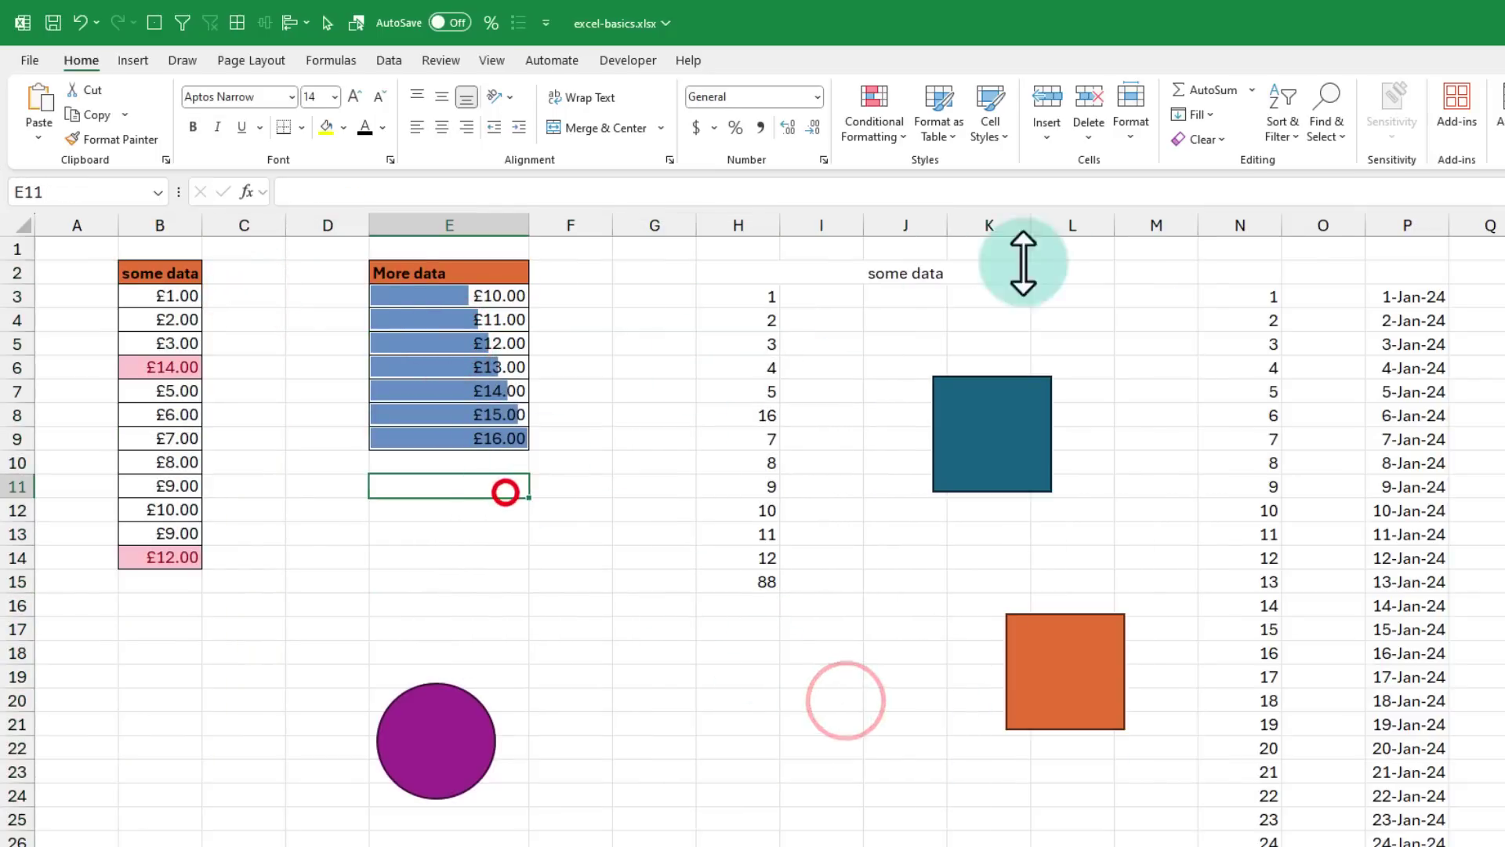
Step: Turn on Select Objects and pick the blue square, orange square and purple circle
{"action": "left_click", "coordinate": [1329, 133]}
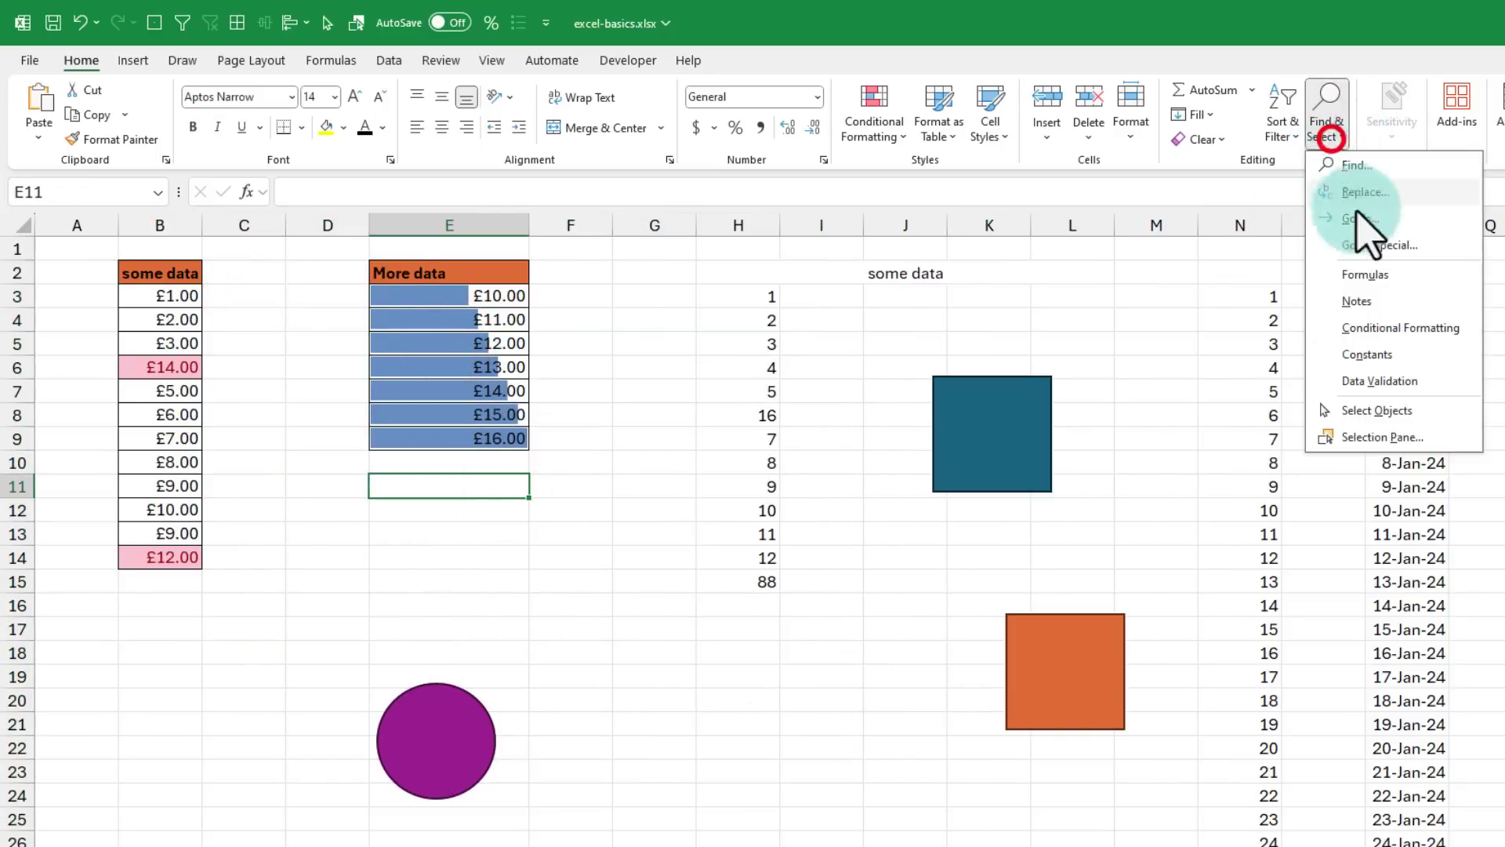
{"action": "left_click", "coordinate": [1367, 410]}
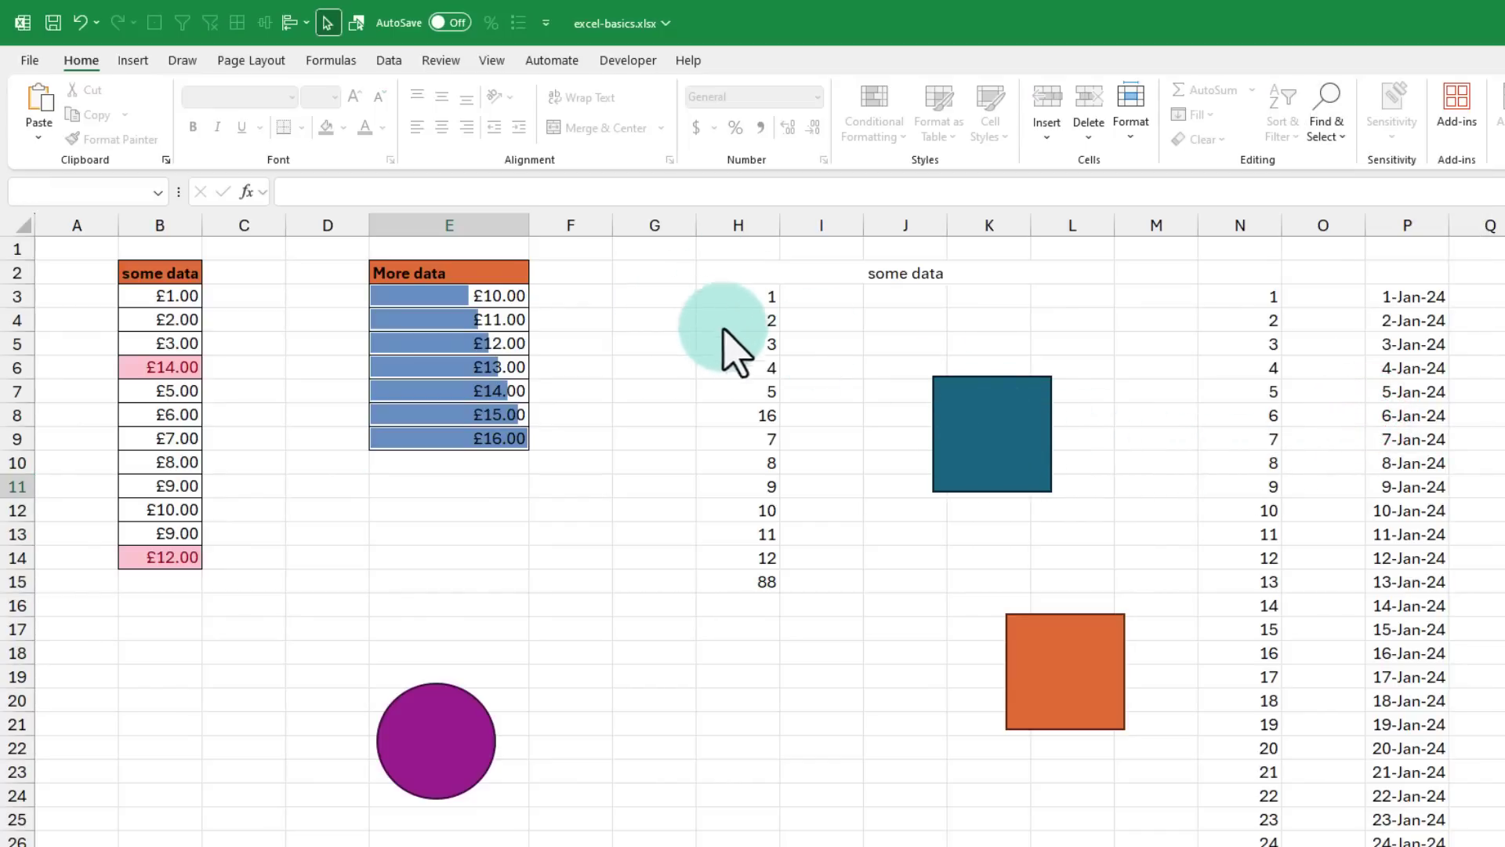
{"action": "left_click", "coordinate": [1001, 440]}
{"action": "left_click", "coordinate": [1070, 662]}
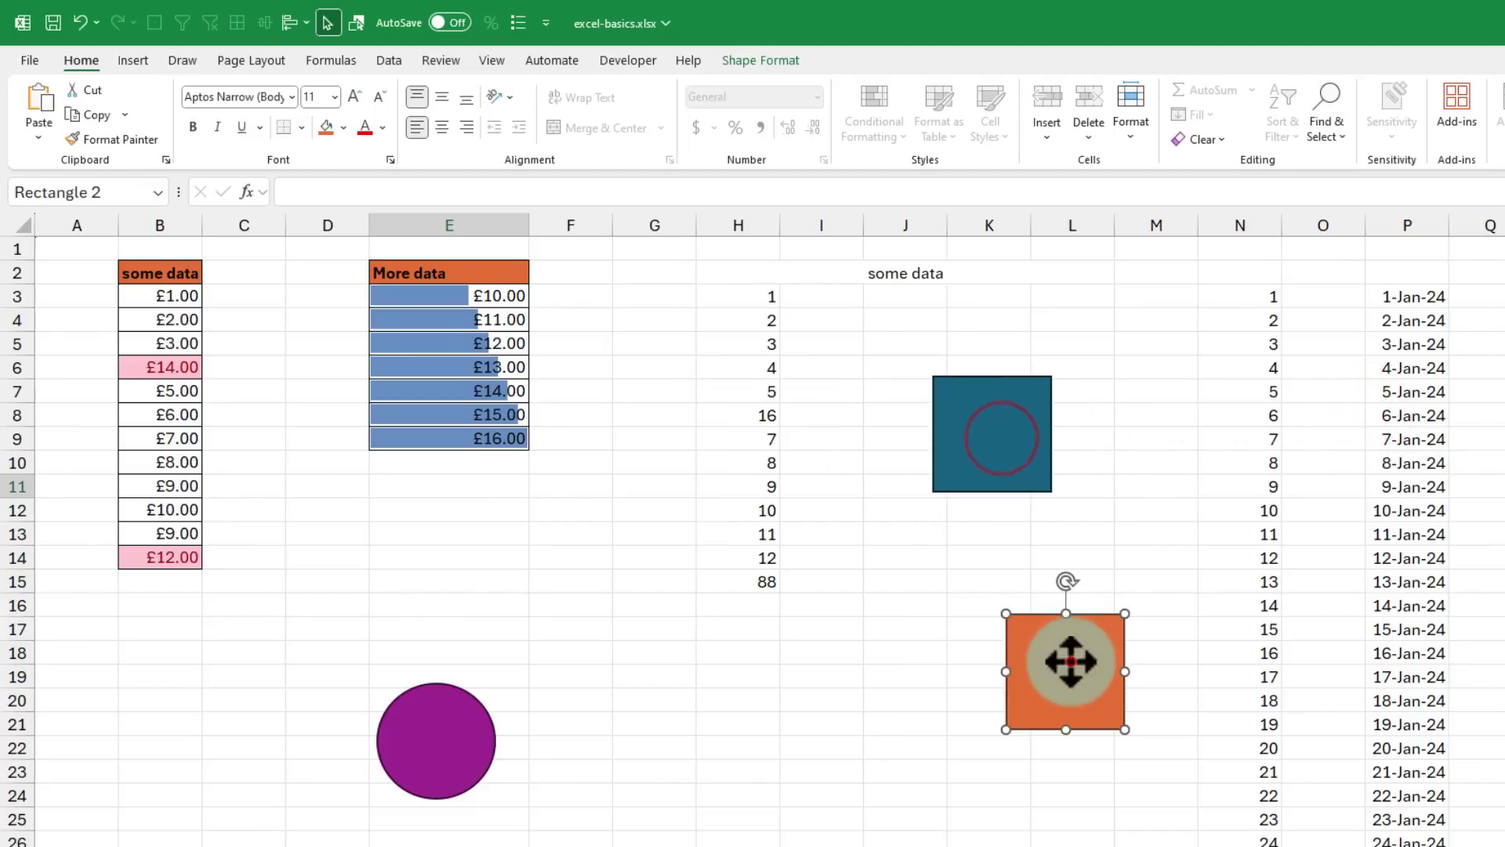
{"action": "left_click", "coordinate": [404, 726]}
{"action": "left_click", "coordinate": [999, 460]}
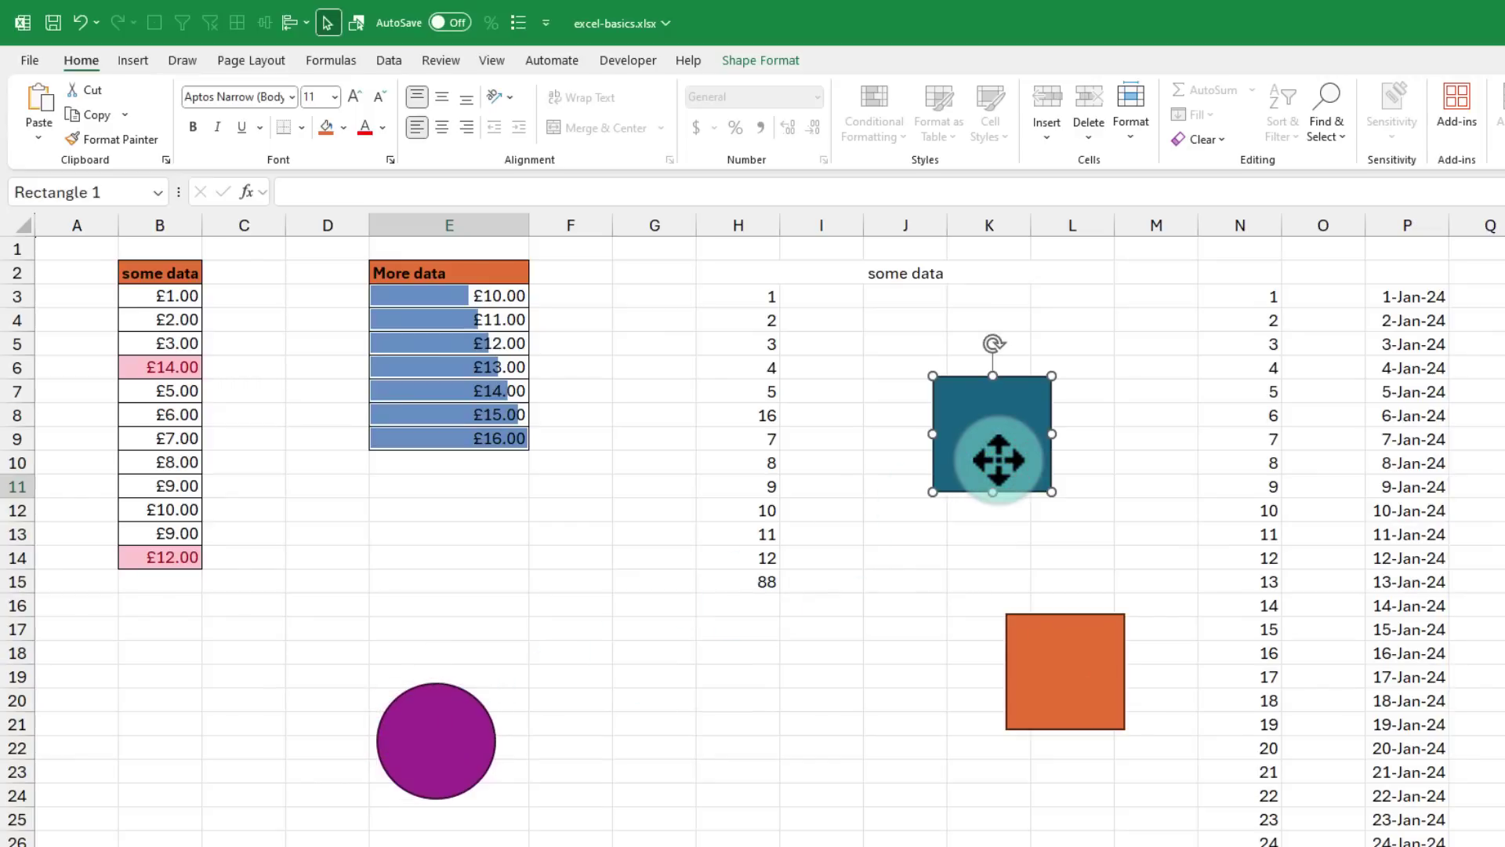
Step: Hide the purple circle (Oval 3) in the Selection Pane, then return to cell L5
{"action": "left_click", "coordinate": [1094, 407]}
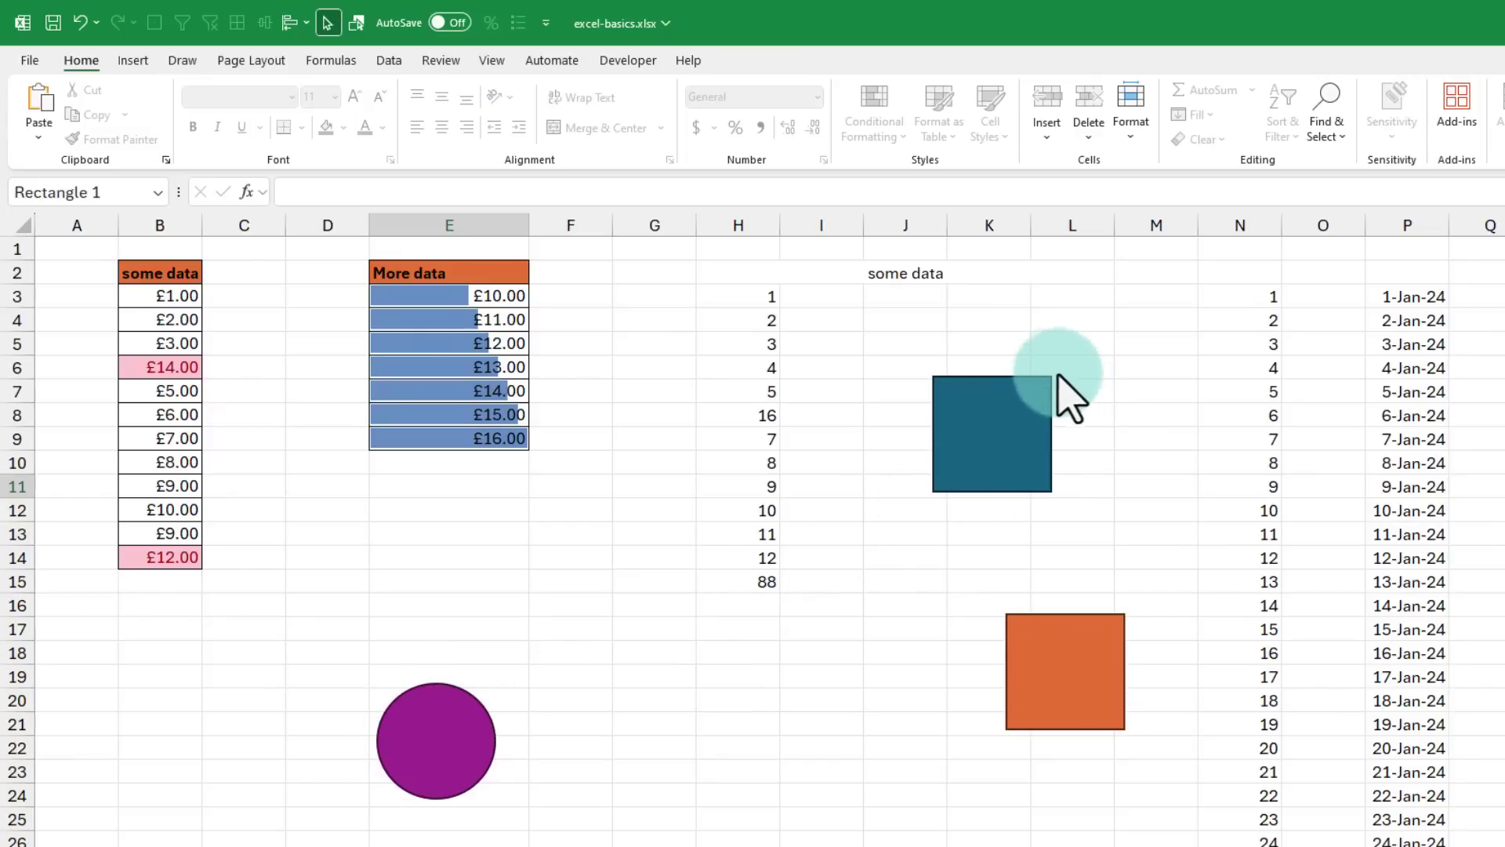
{"action": "left_click", "coordinate": [328, 23]}
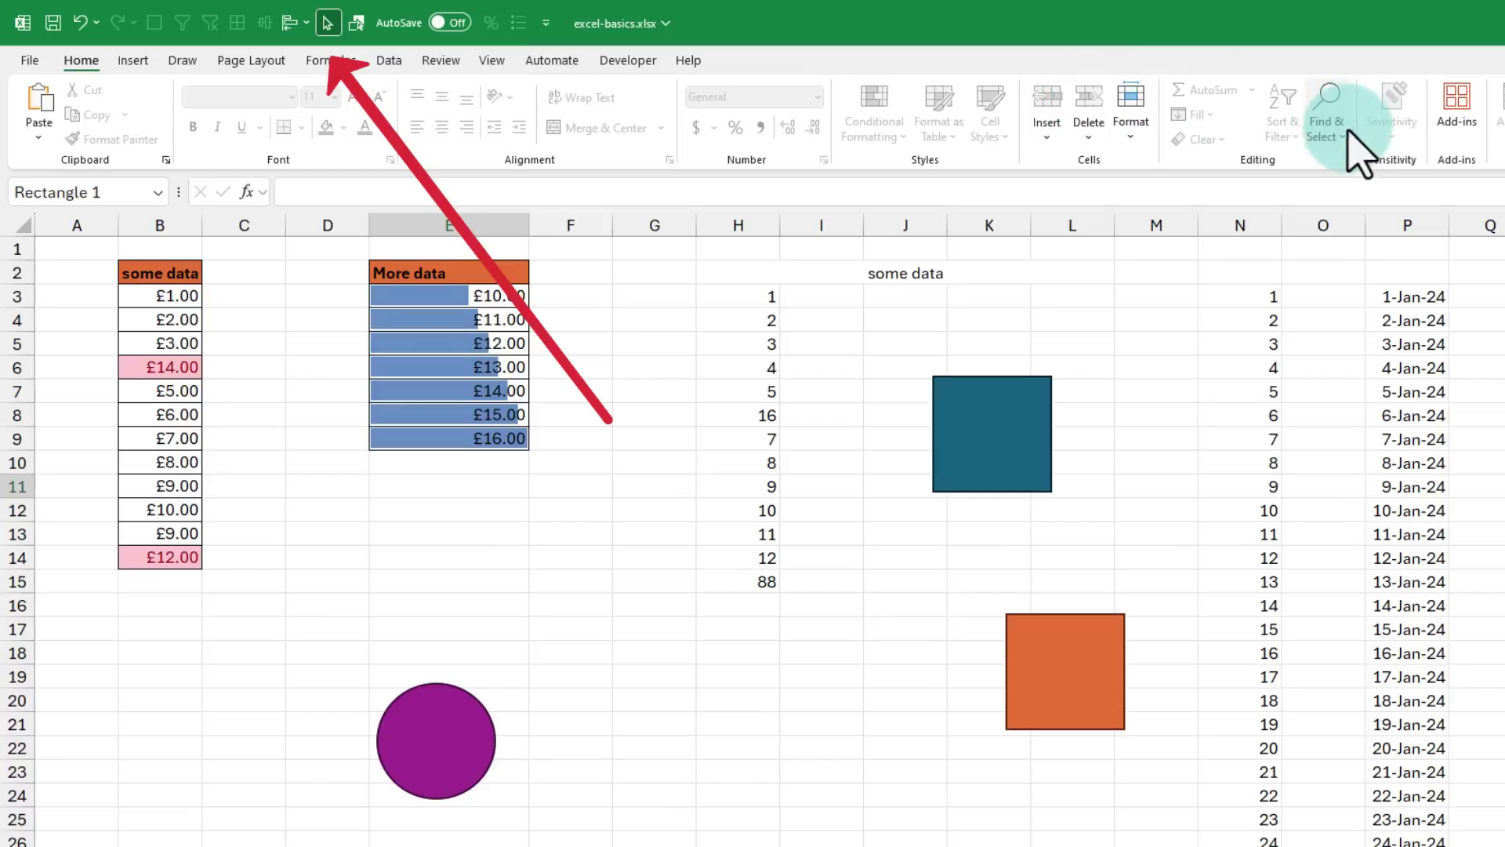
{"action": "left_click", "coordinate": [1329, 130]}
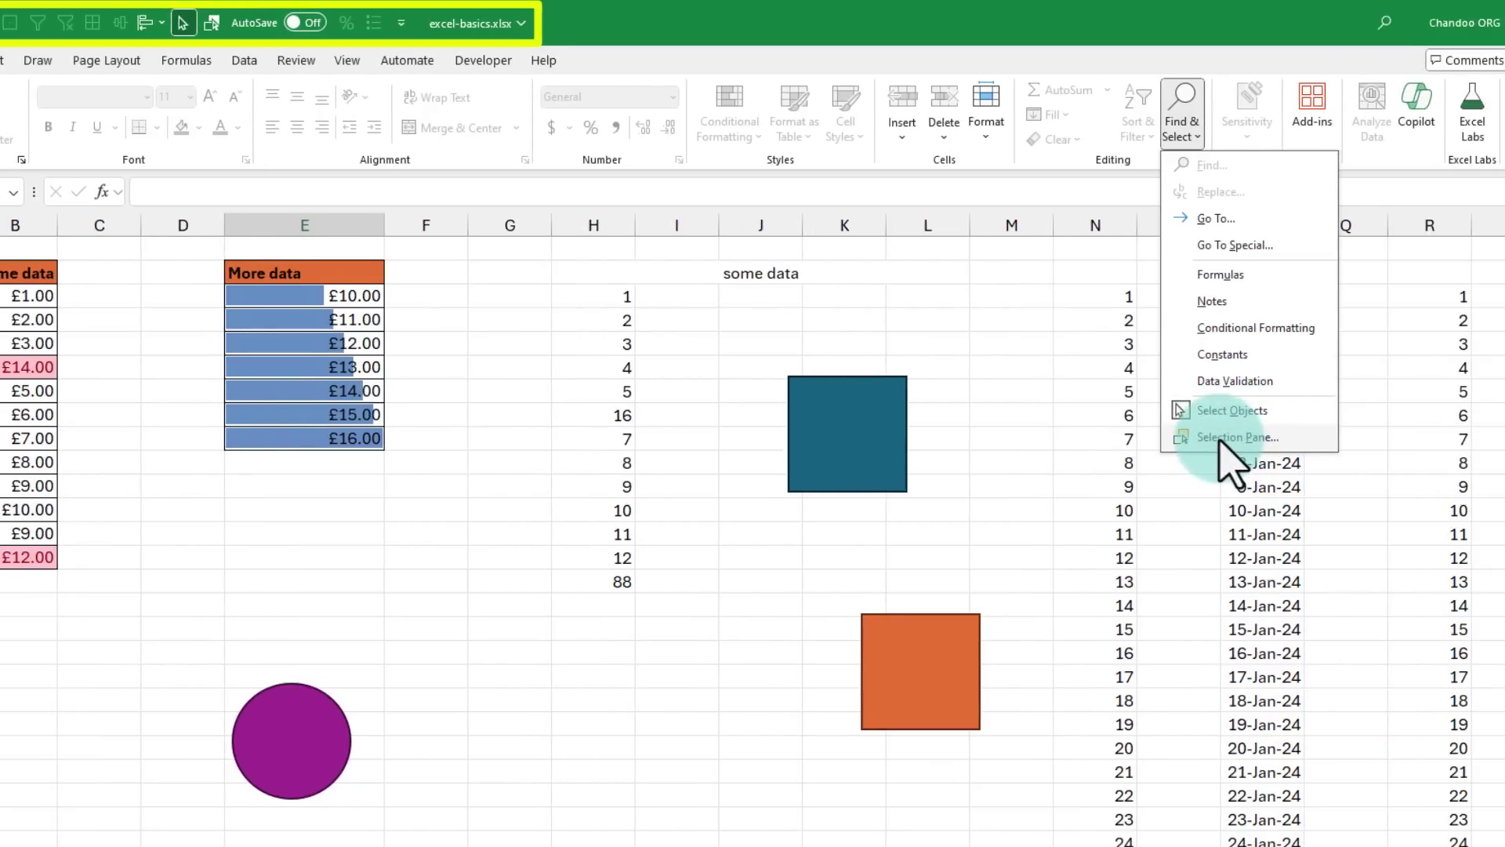
{"action": "right_click", "coordinate": [1219, 437]}
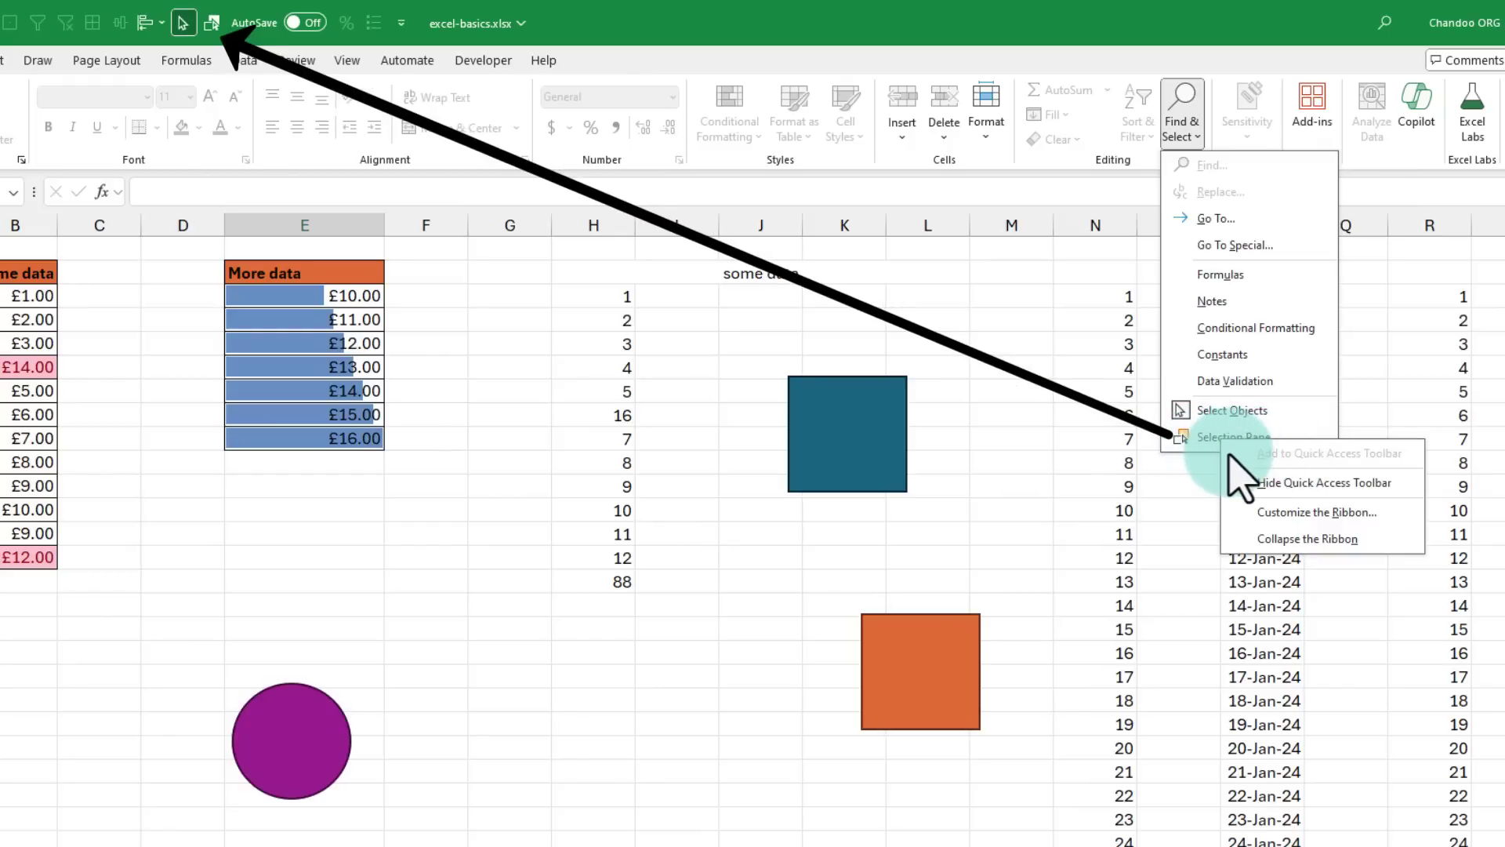
{"action": "key", "text": "Escape"}
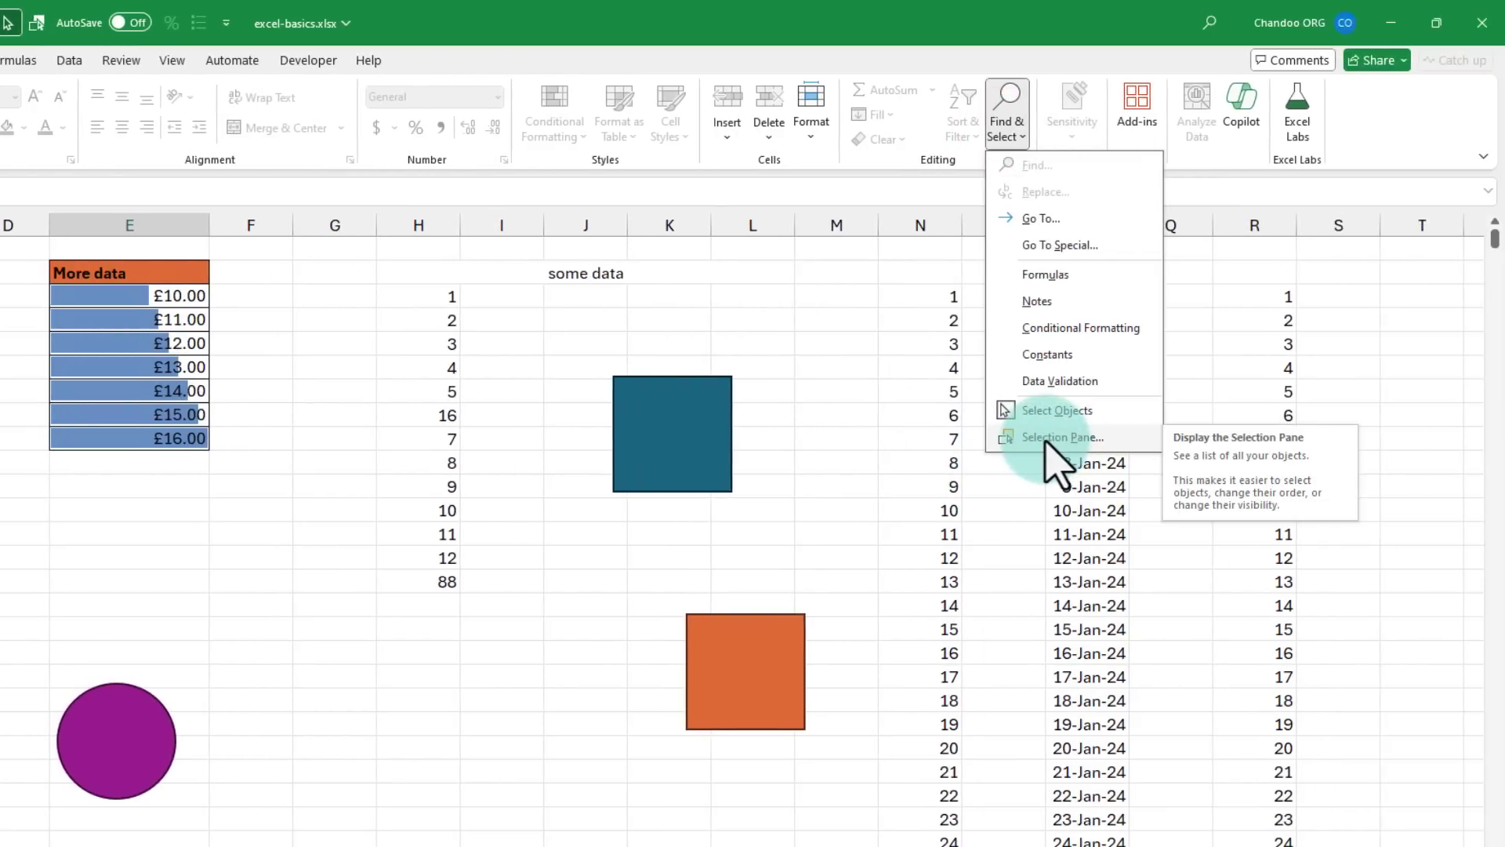
{"action": "left_click", "coordinate": [1047, 439]}
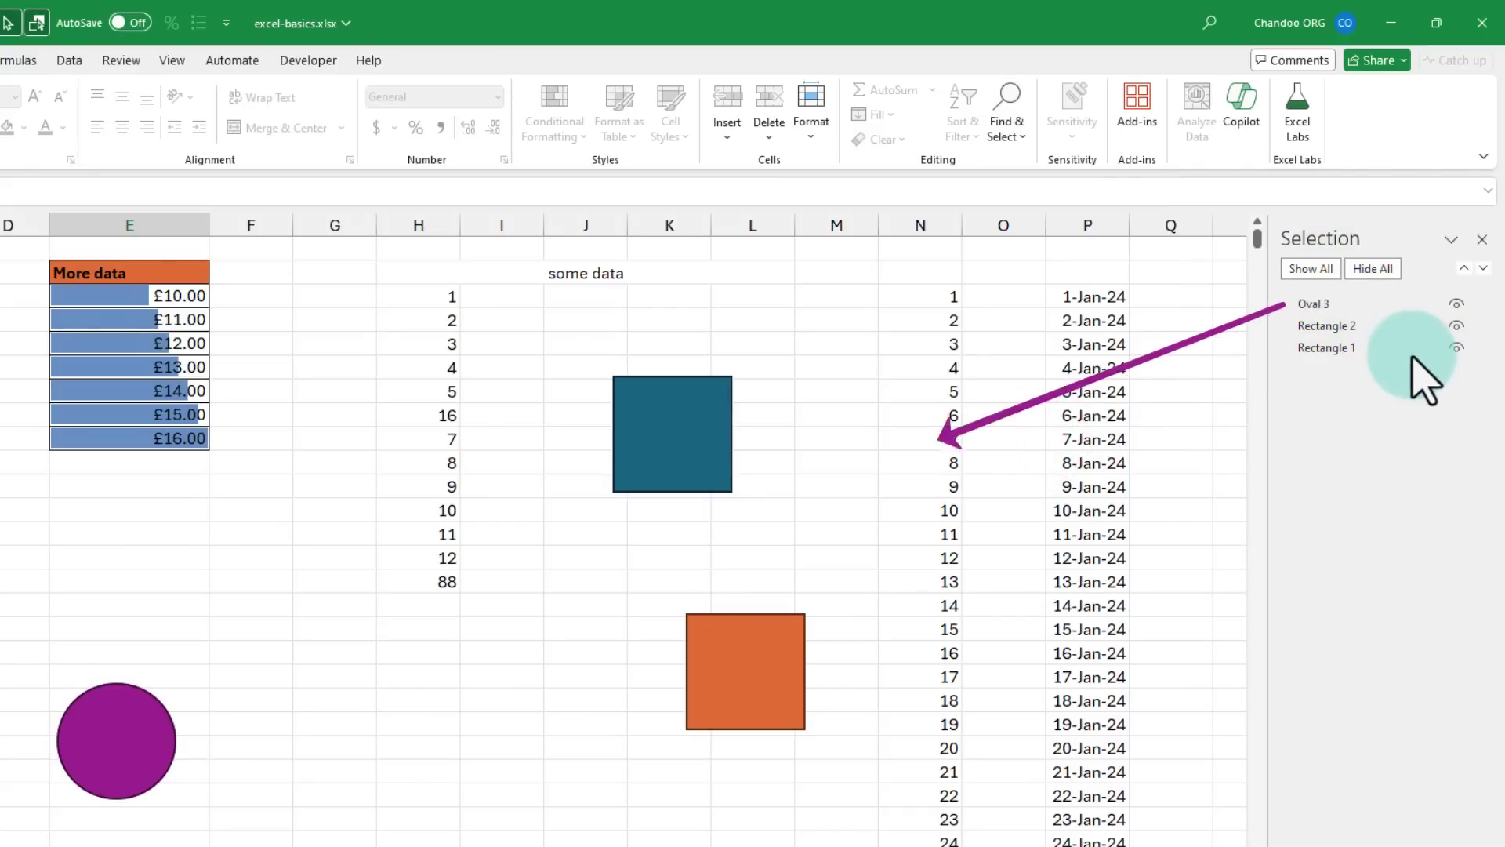
{"action": "left_click", "coordinate": [1456, 304]}
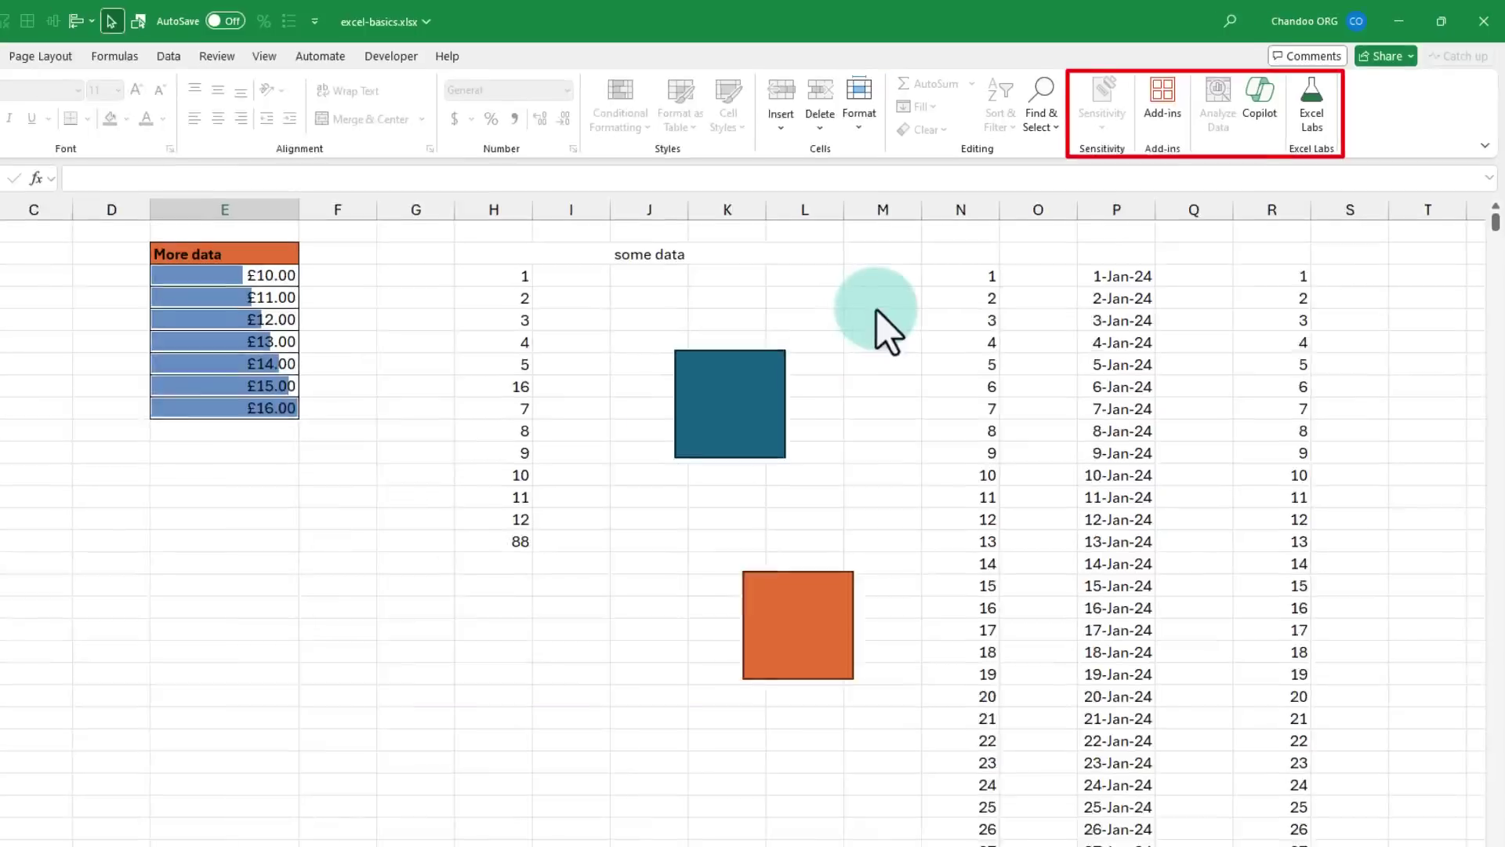
{"action": "left_click", "coordinate": [753, 344]}
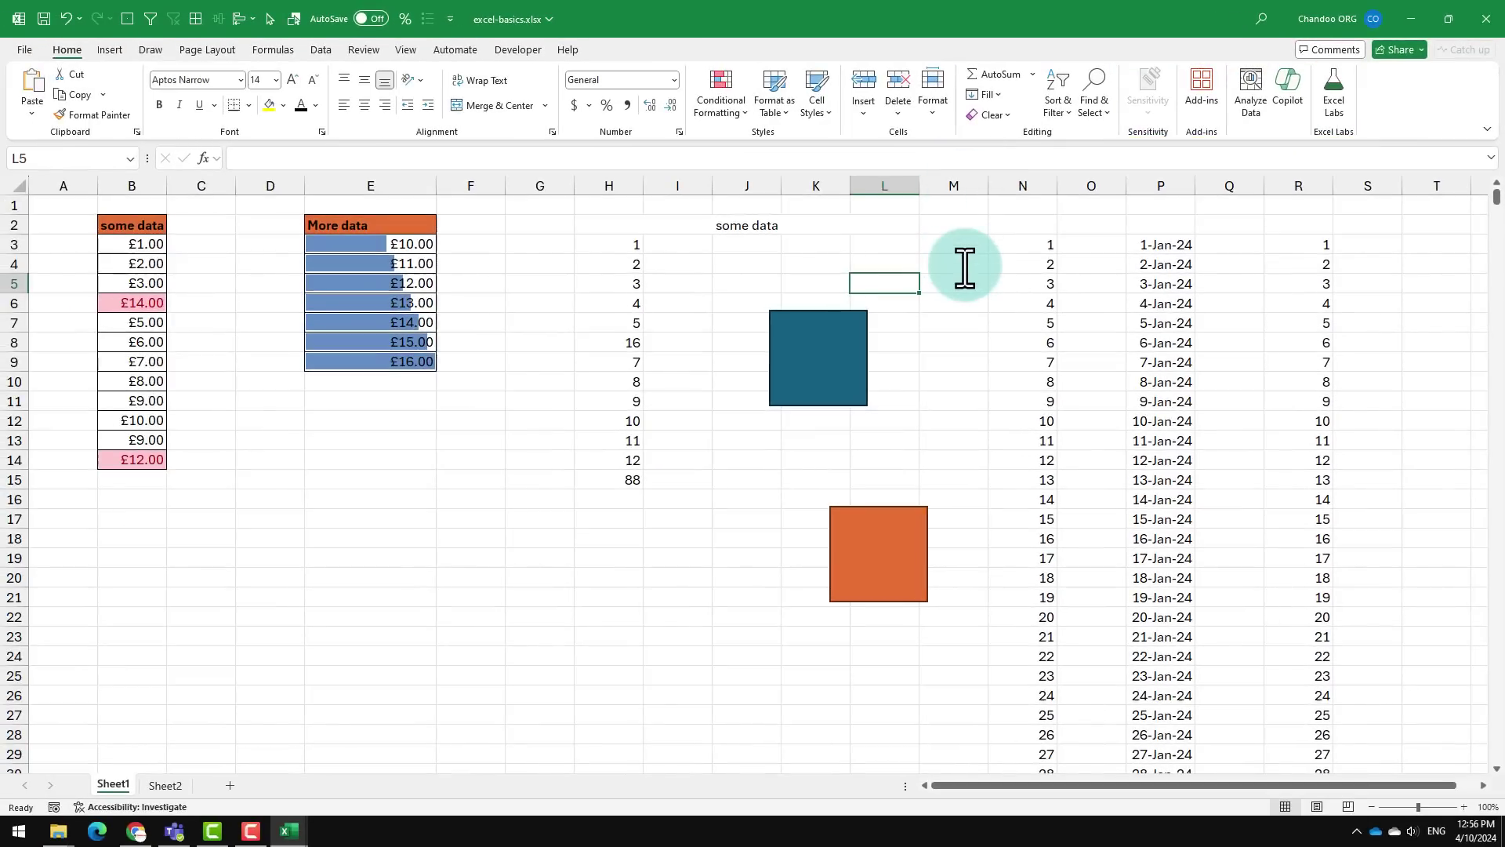
Step: Collapse the ribbon with Ctrl+F1, peek at Home, then show Home KeyTips with Alt, H
{"action": "key", "text": "ctrl+F1"}
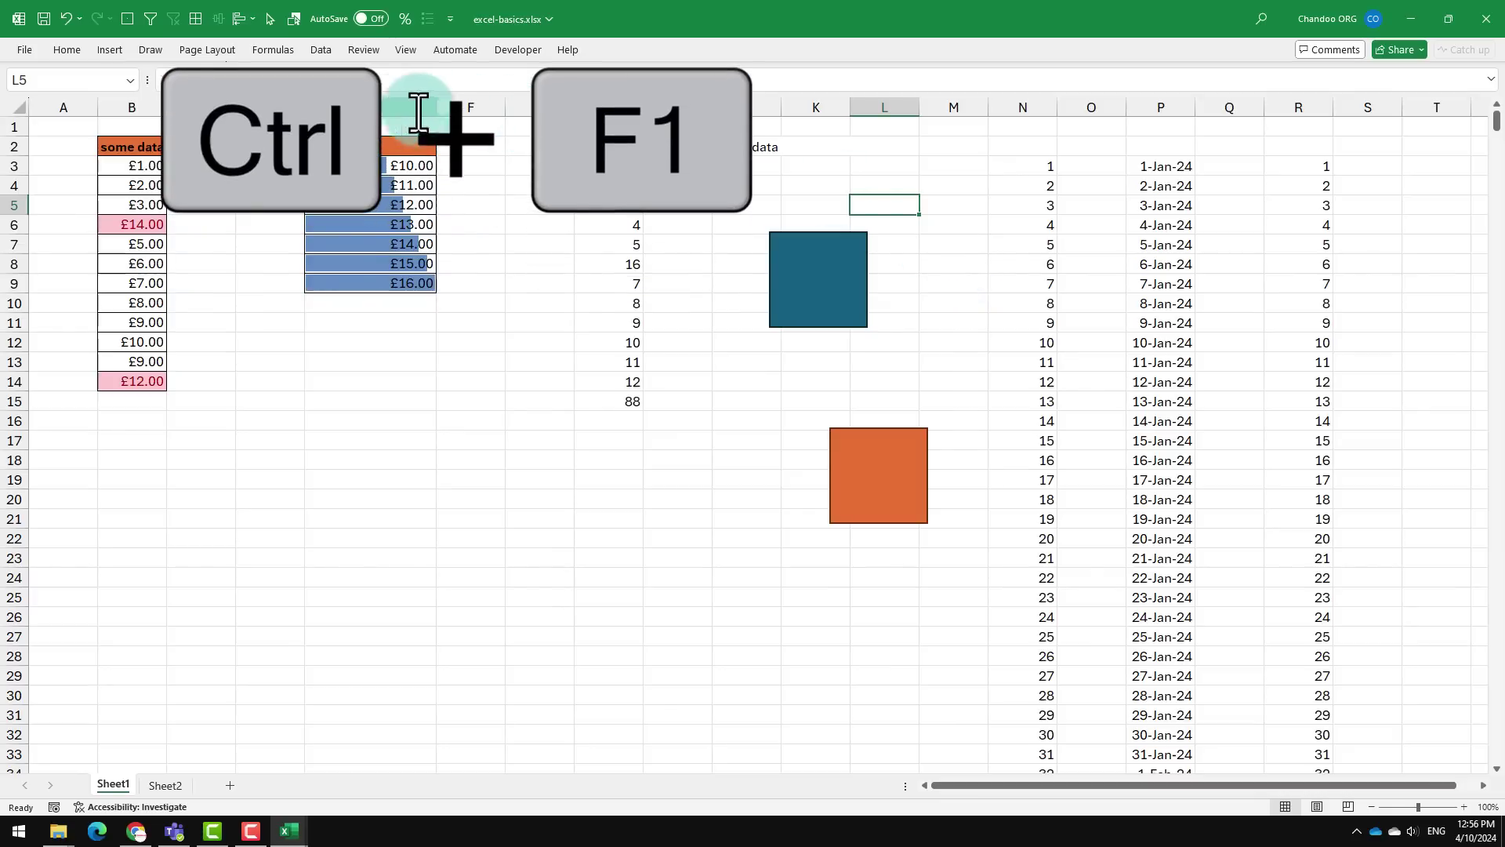
{"action": "left_click", "coordinate": [64, 53]}
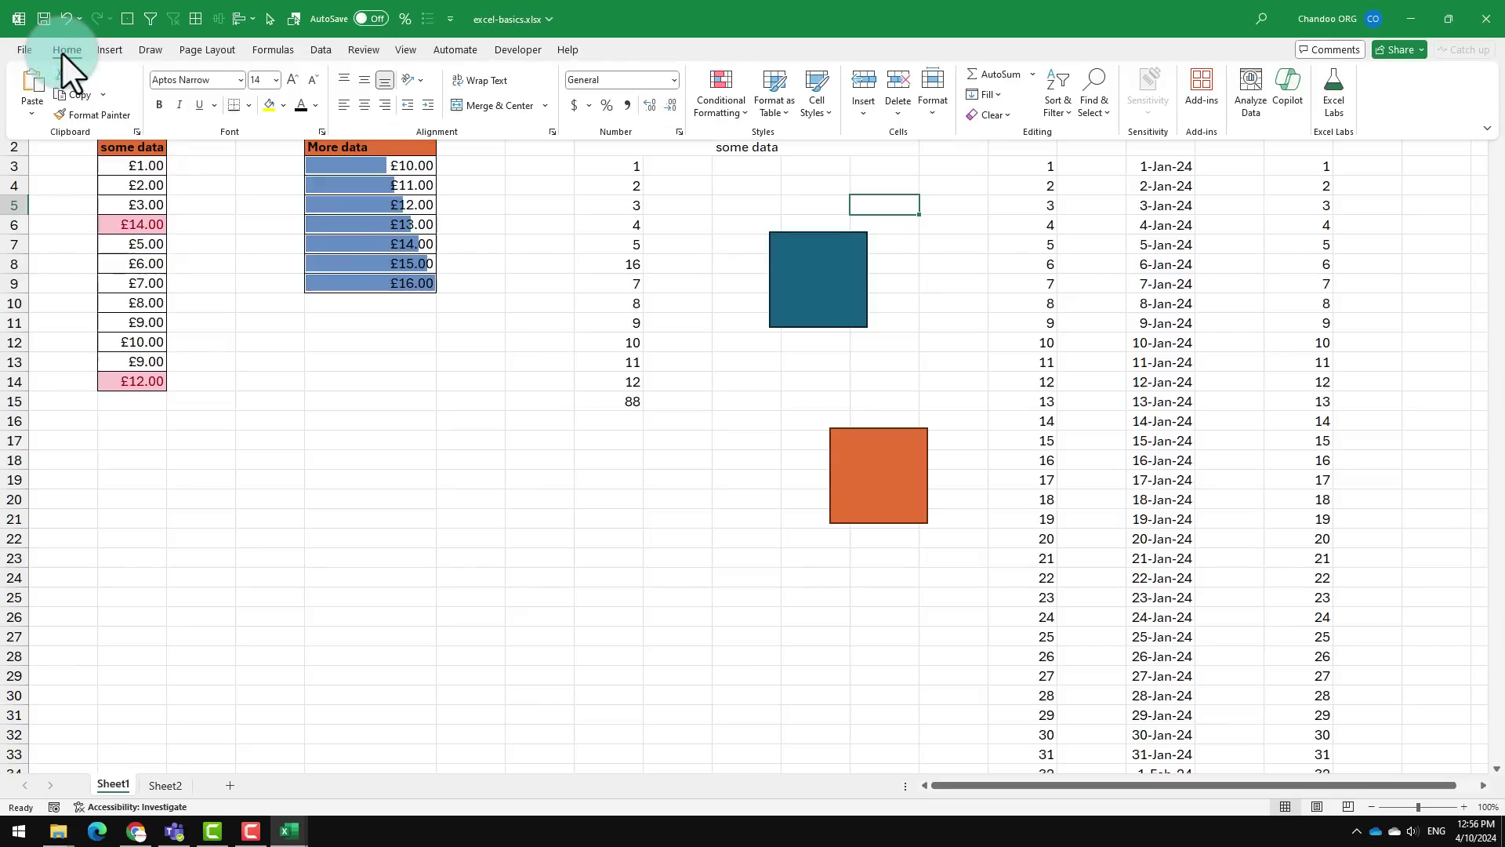
{"action": "left_click", "coordinate": [65, 52]}
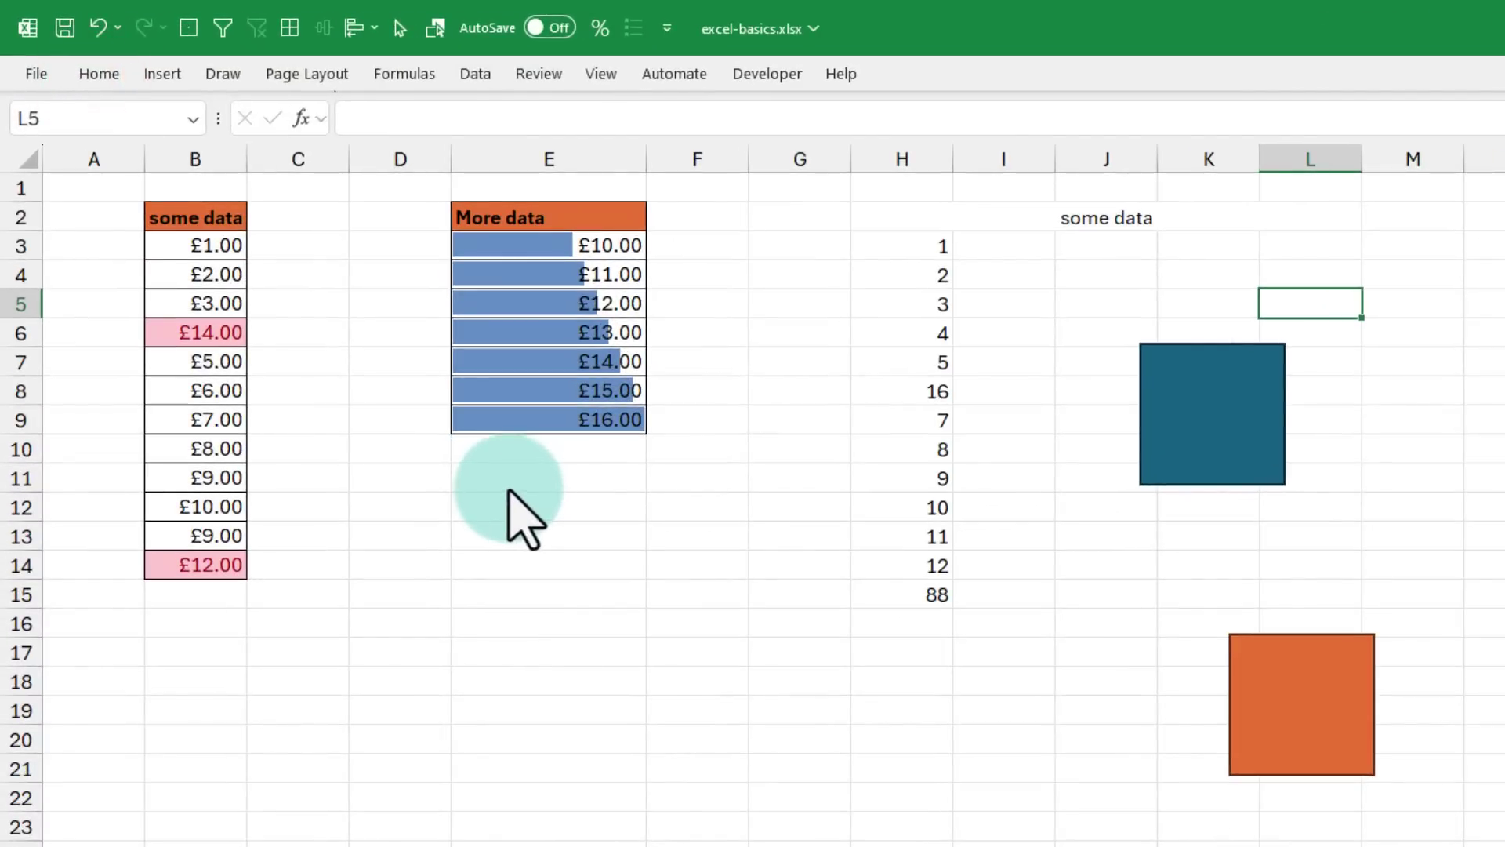
{"action": "key", "text": "alt"}
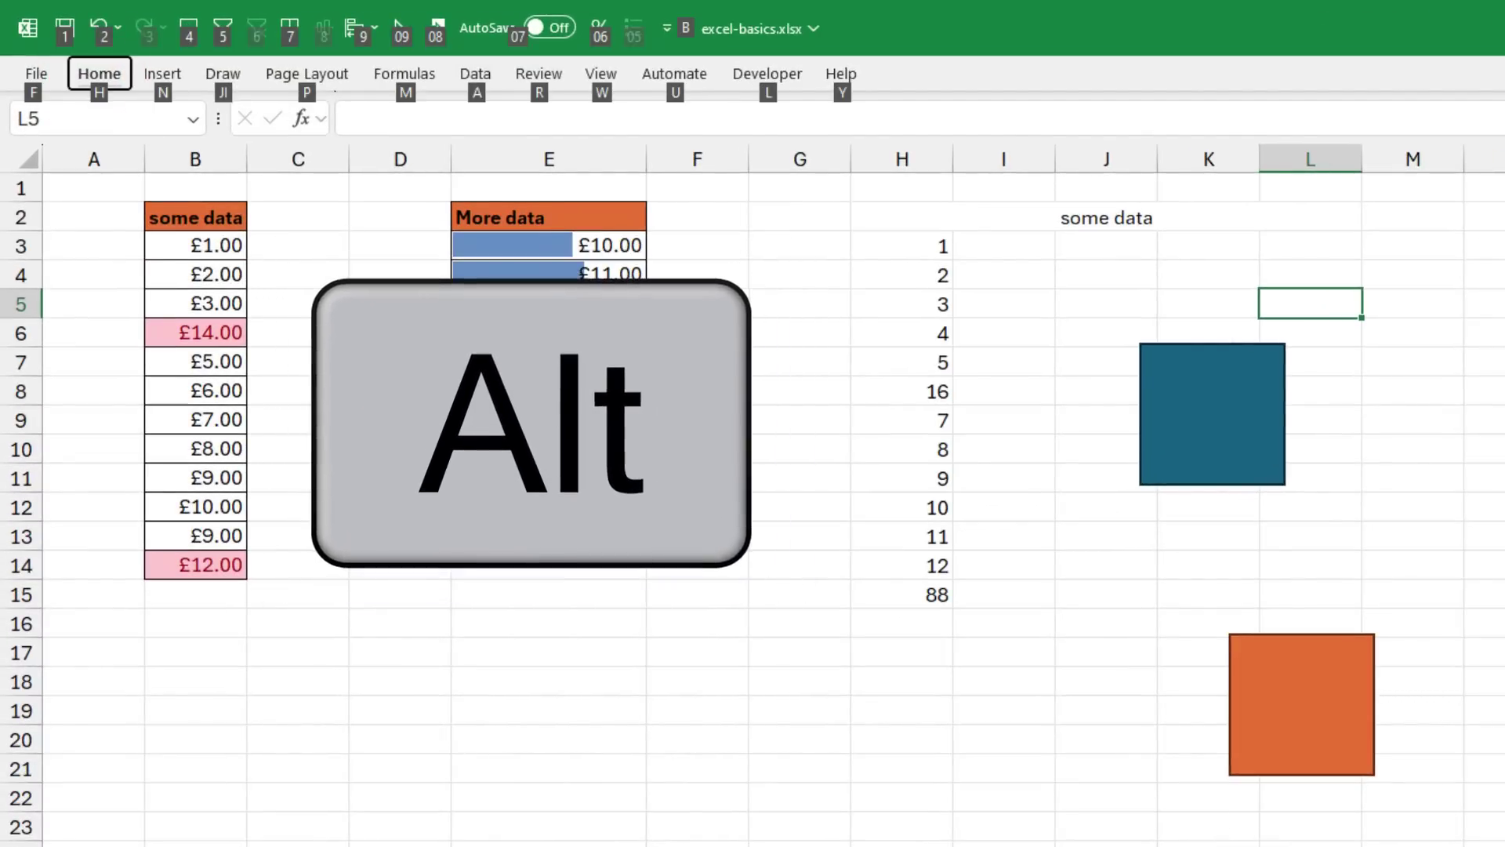
{"action": "key", "text": "h"}
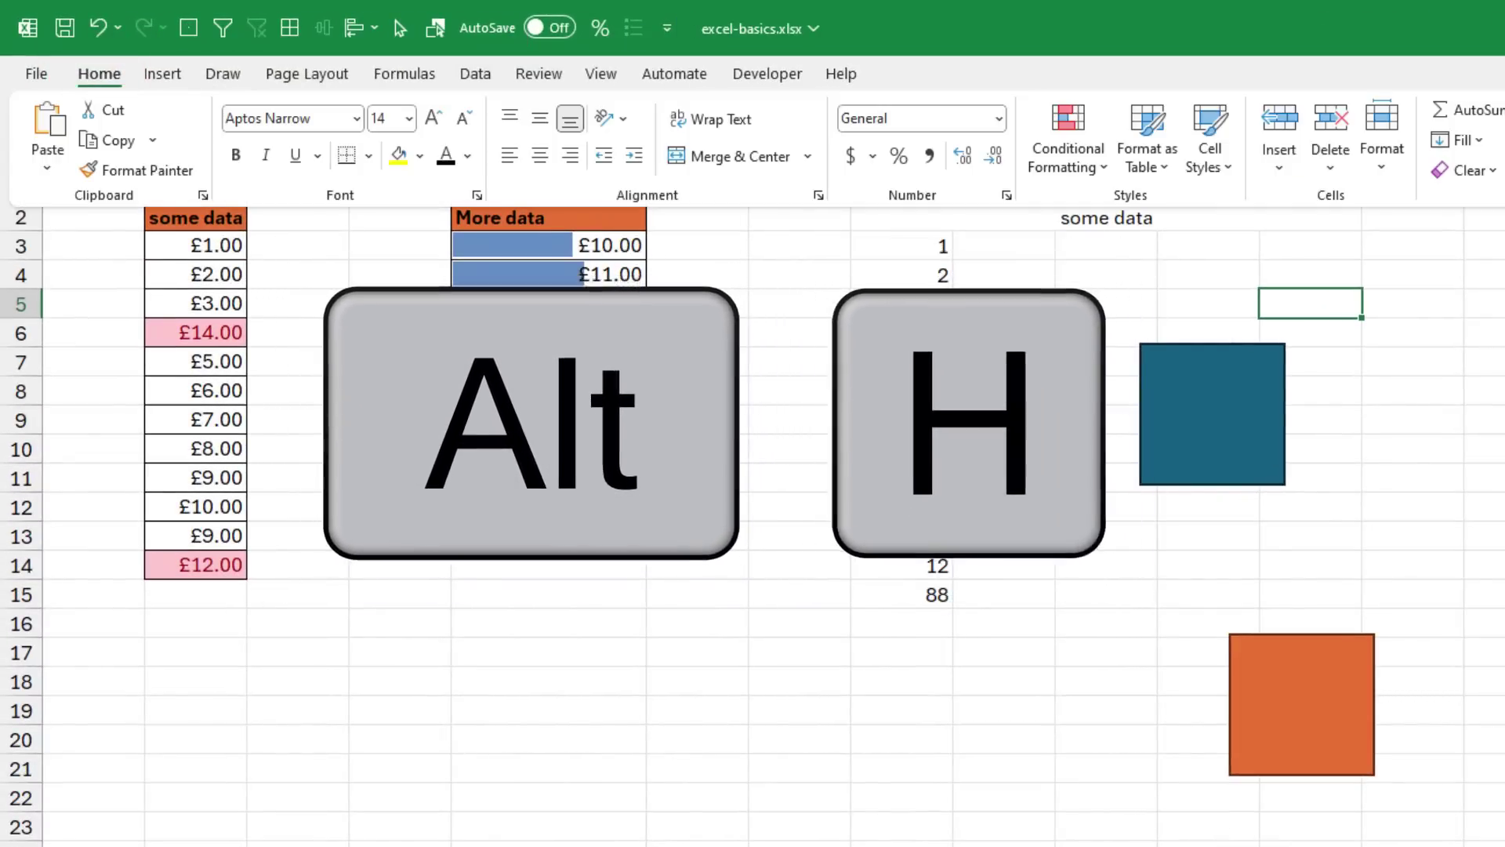